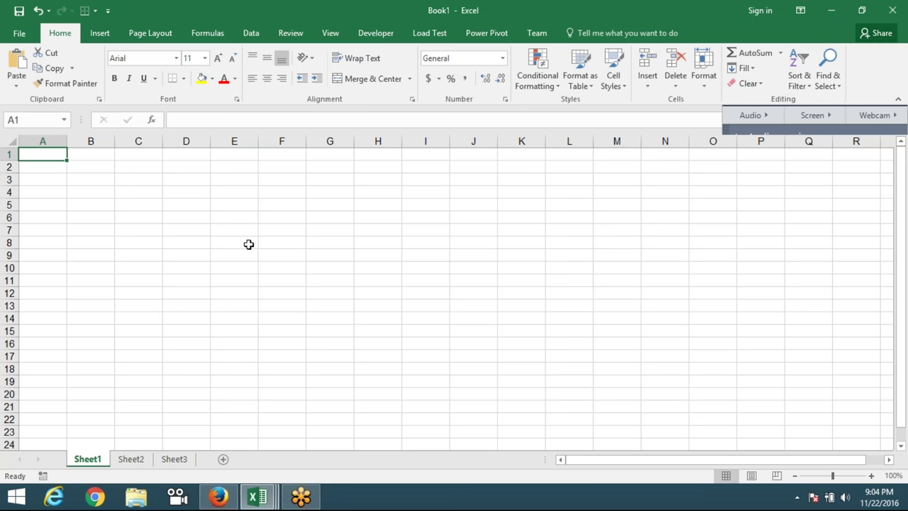
Open workbook L2 from the Recent workbooks list in place of the blank book.
left_click(16, 34)
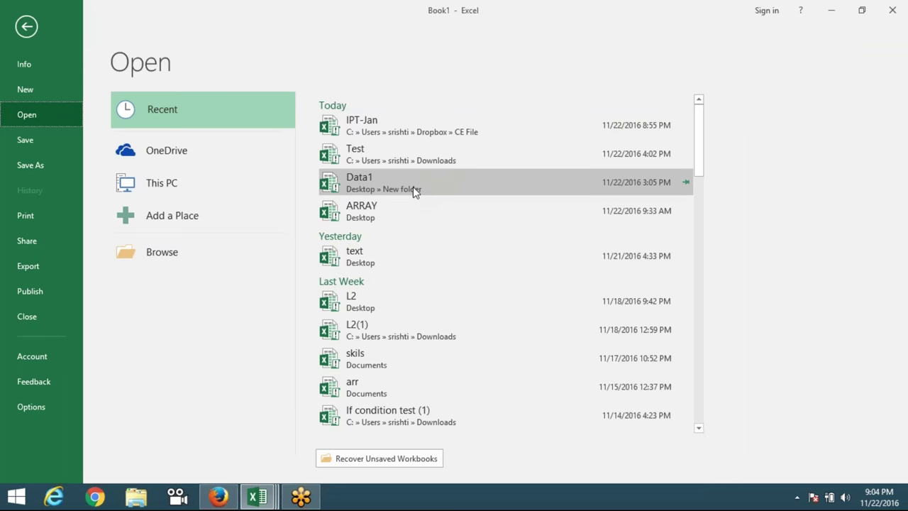
scroll(404, 283, "down", 1)
left_click(403, 274)
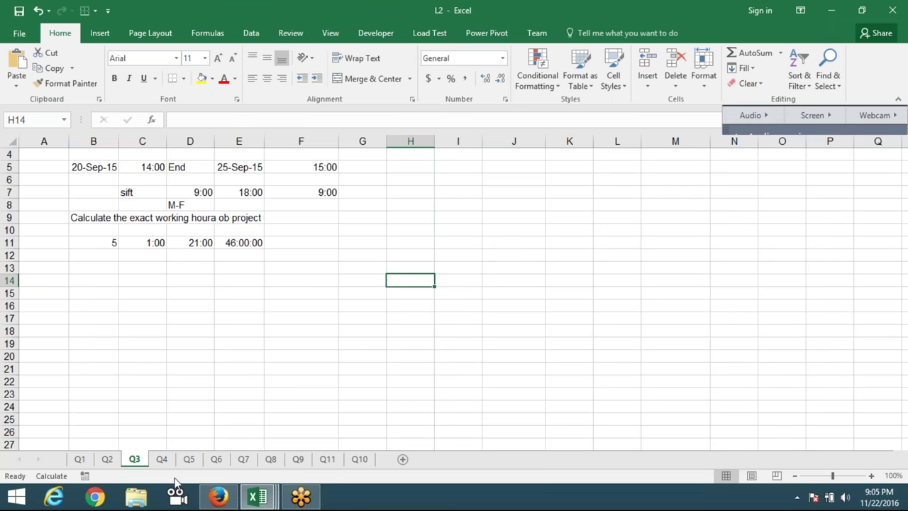
Look through the question sheets Q4, Q5, Q6 and Q7.
left_click(162, 460)
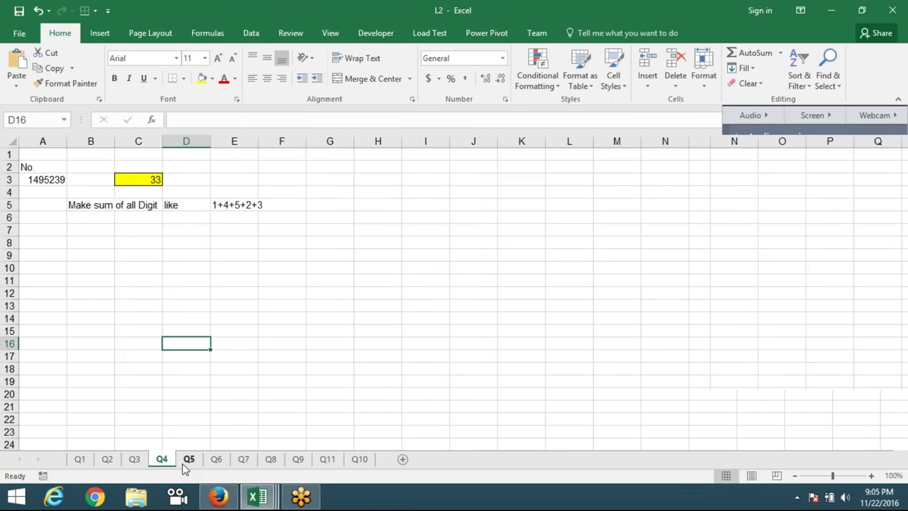
left_click(184, 463)
left_click(215, 461)
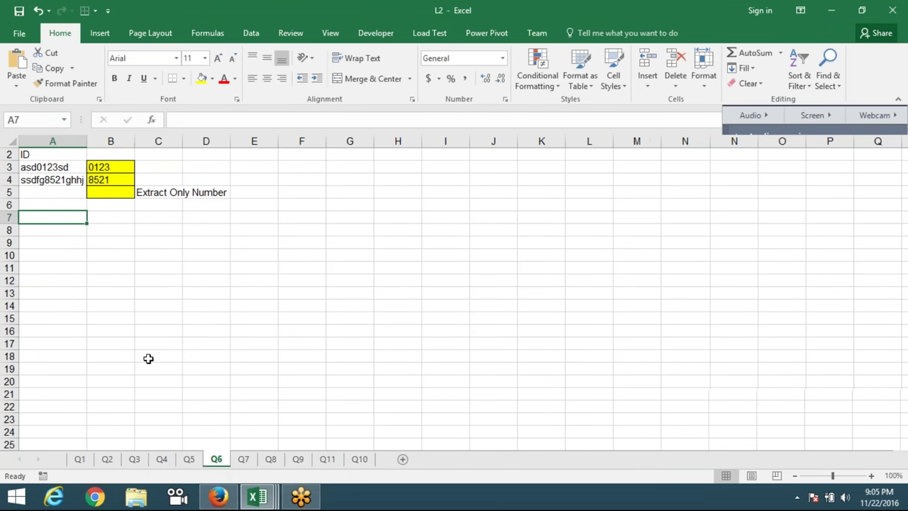
left_click(149, 359)
left_click(243, 460)
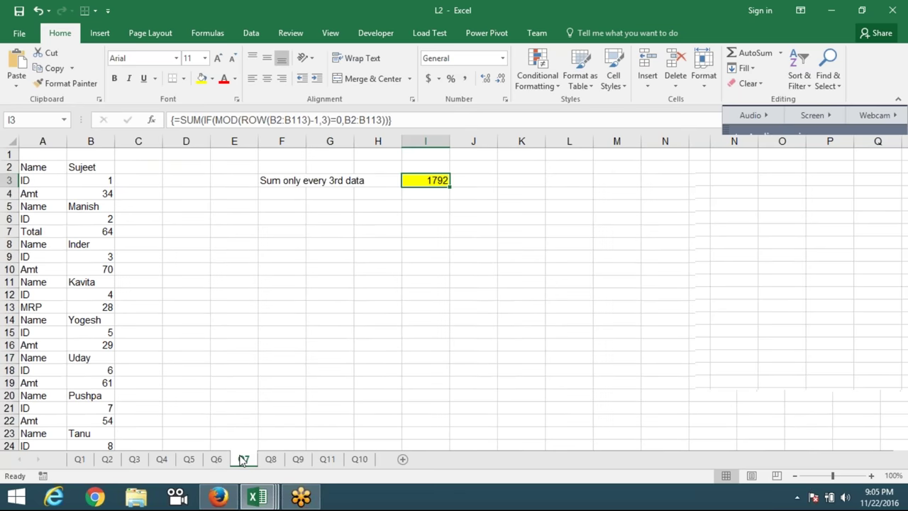
Switch to sheet Q8 and look over its column of numbers.
left_click(270, 460)
left_click(139, 280)
left_click(185, 343)
left_click(131, 288)
scroll(120, 319, "down", 1)
scroll(121, 334, "up", 1)
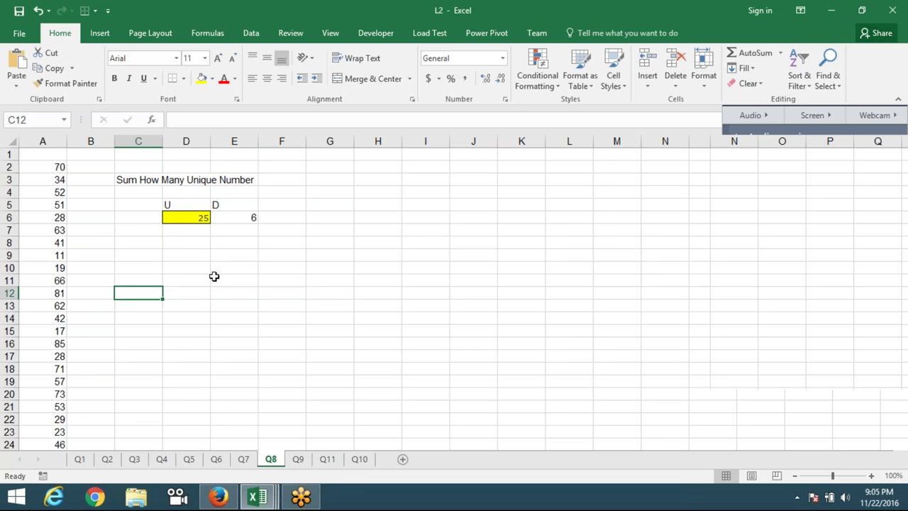
Select the column A number list and inspect D6's existing unique-count formula.
left_click(218, 268)
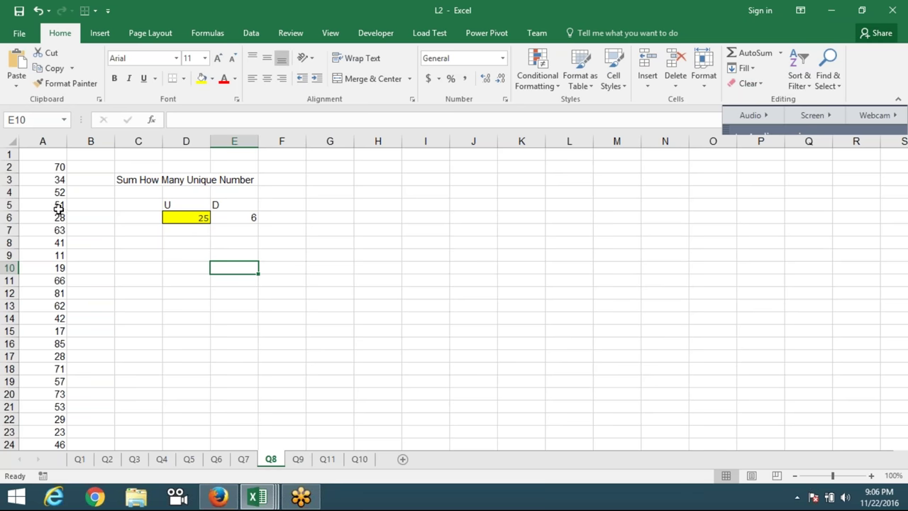
left_click(58, 210)
left_click(50, 151)
key("ctrl+shift+Down")
key("ctrl+shift+Down")
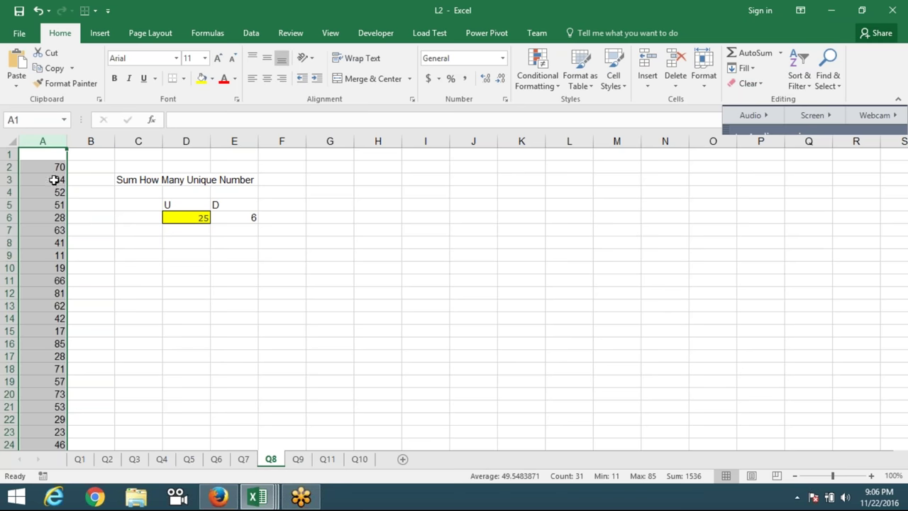
left_click_drag(55, 168, 48, 268)
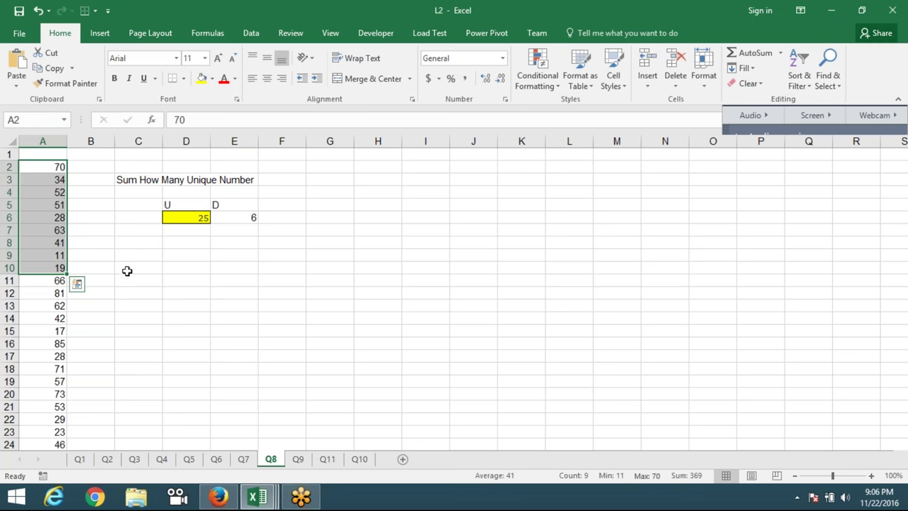
left_click(126, 271)
left_click(175, 219)
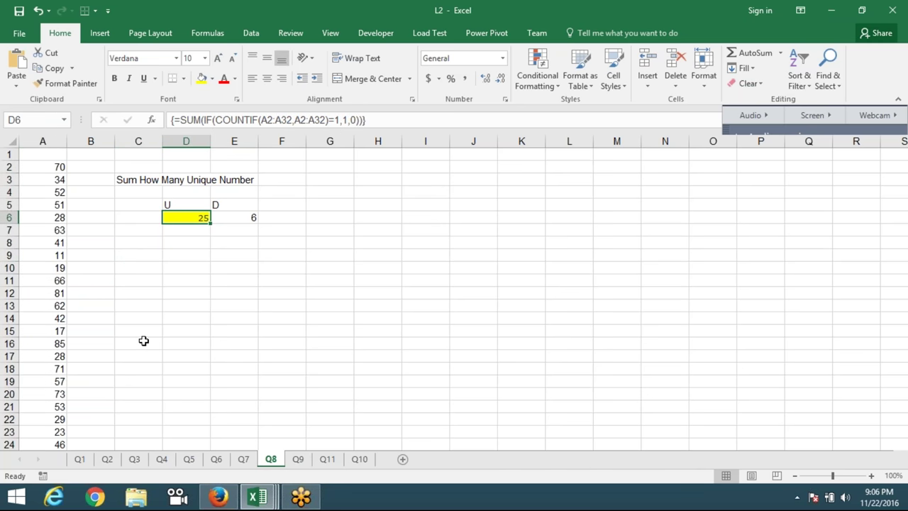
key("Right")
Clear the E6 answer and move to B2 beside the first number, 70.
key("Delete")
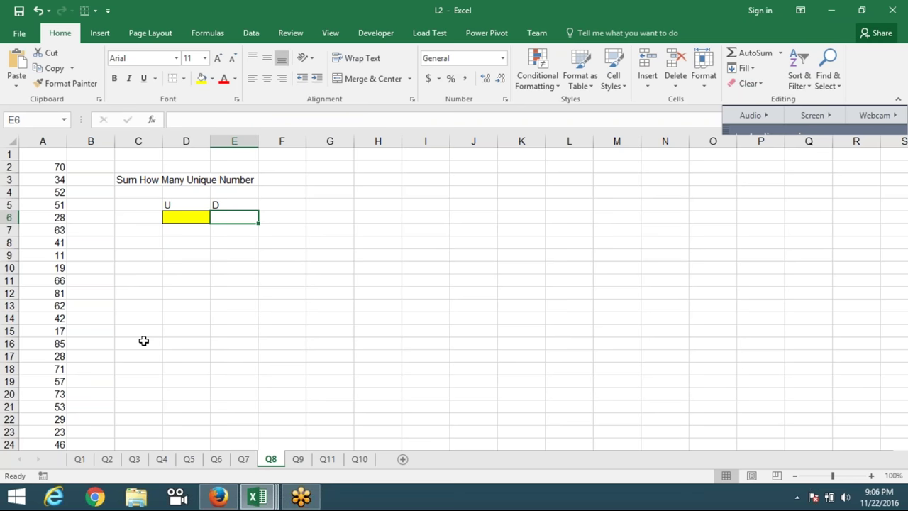
key("Left")
key("Left")
key("Left")
key("Left")
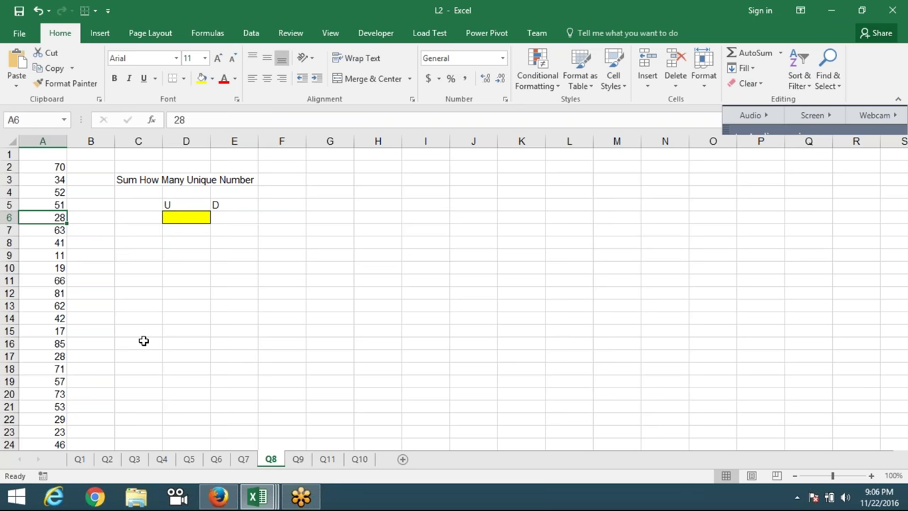
key("Up")
key("Up")
key("Up")
key("Up")
key("Up")
key("Down")
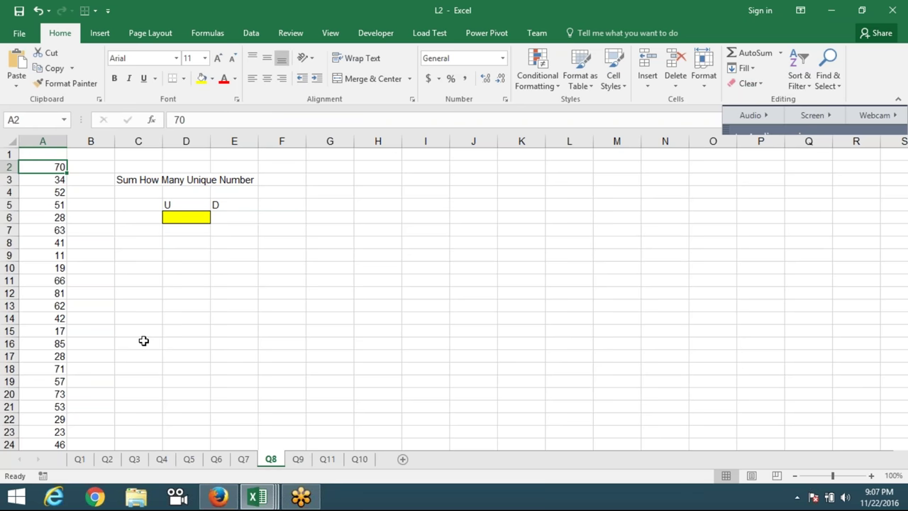
key("Right")
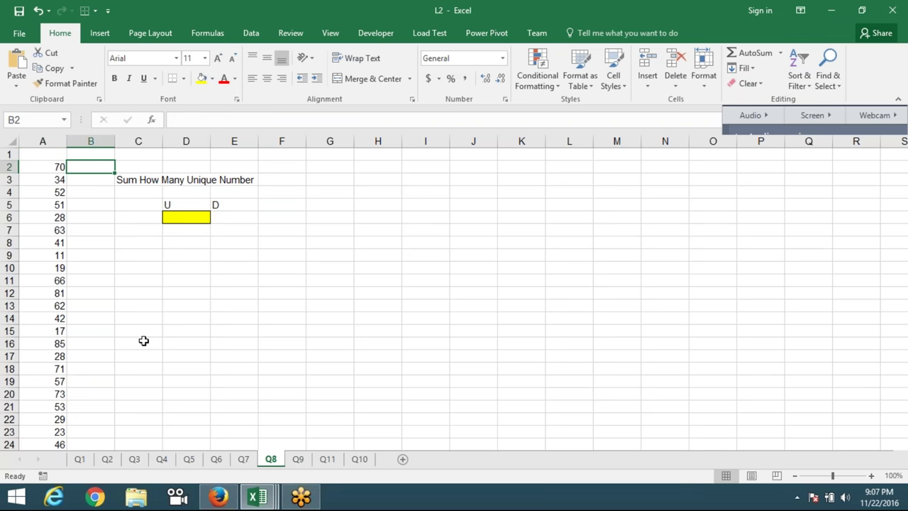
Enter =COUNTIF(A:A,A2) in B2 and fill it down to row 32.
type("=co")
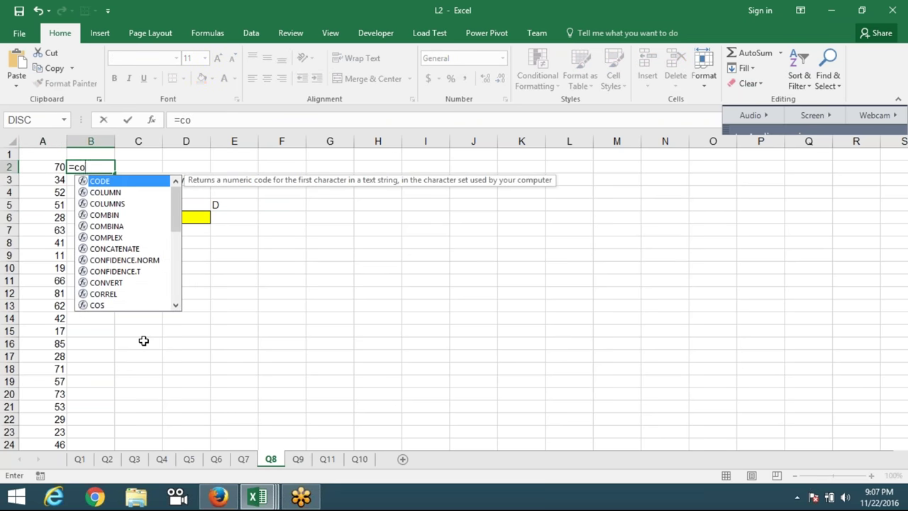
type("u")
key("Down")
key("Down")
key("Down")
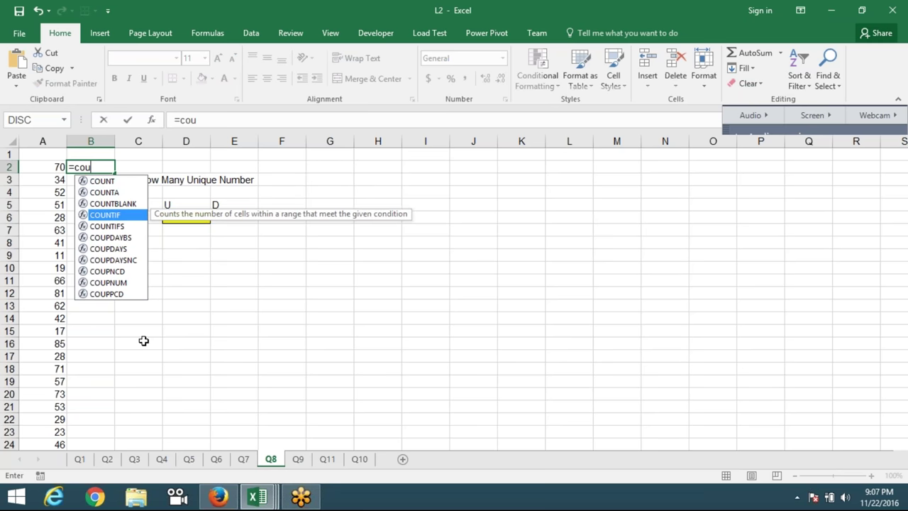
key("Tab")
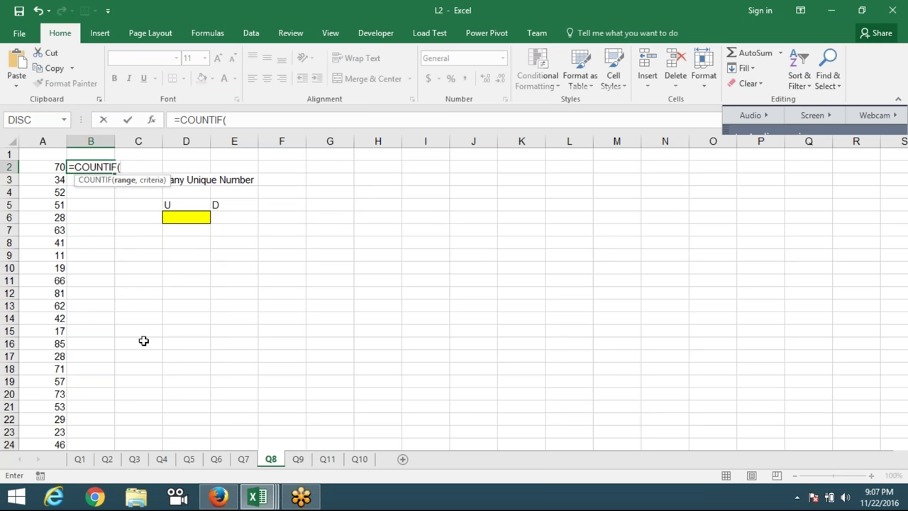
key("Left")
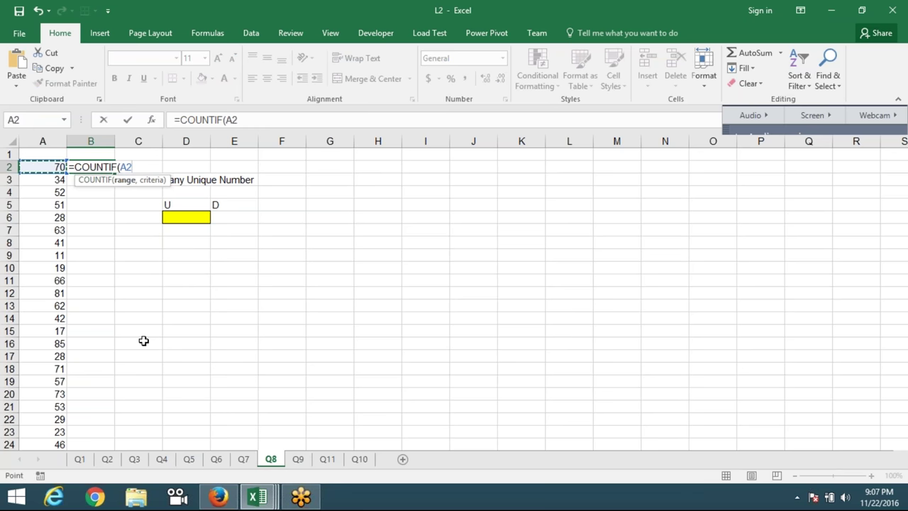
key("ctrl+space")
type(",")
key("Left")
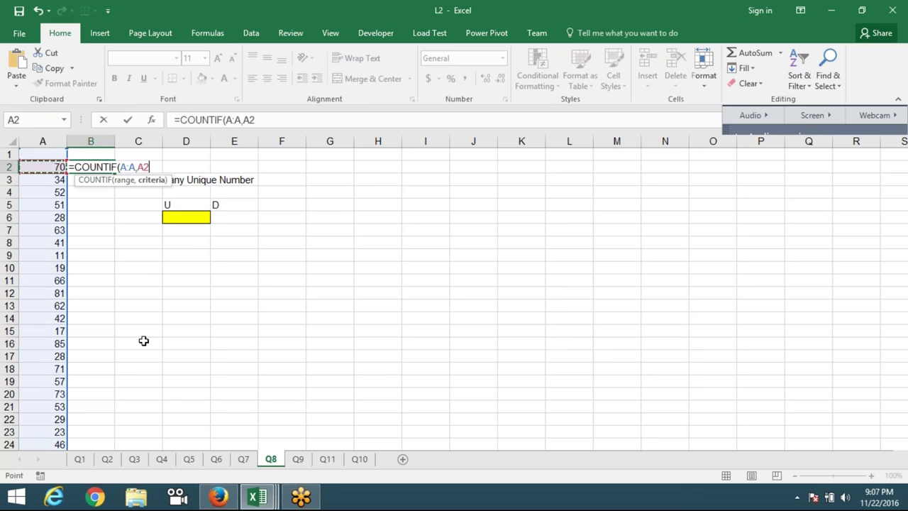
key("Return")
key("Up")
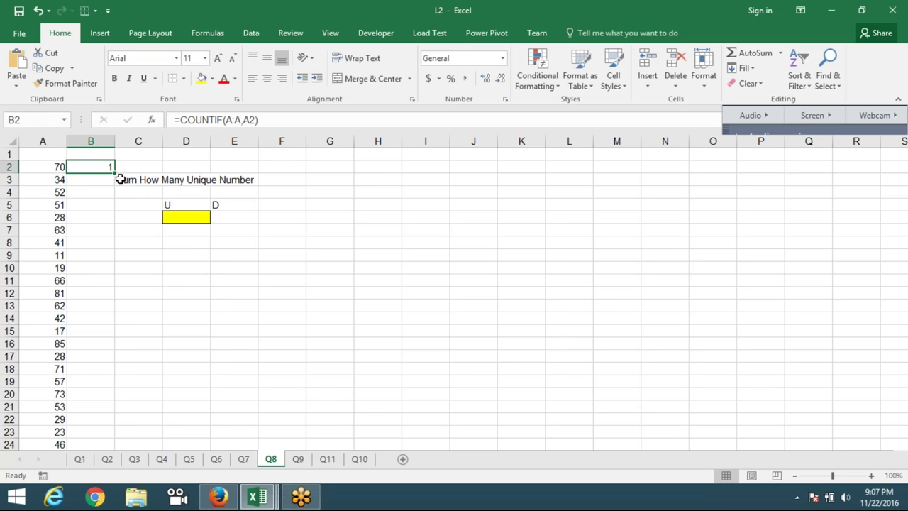
double_click(115, 174)
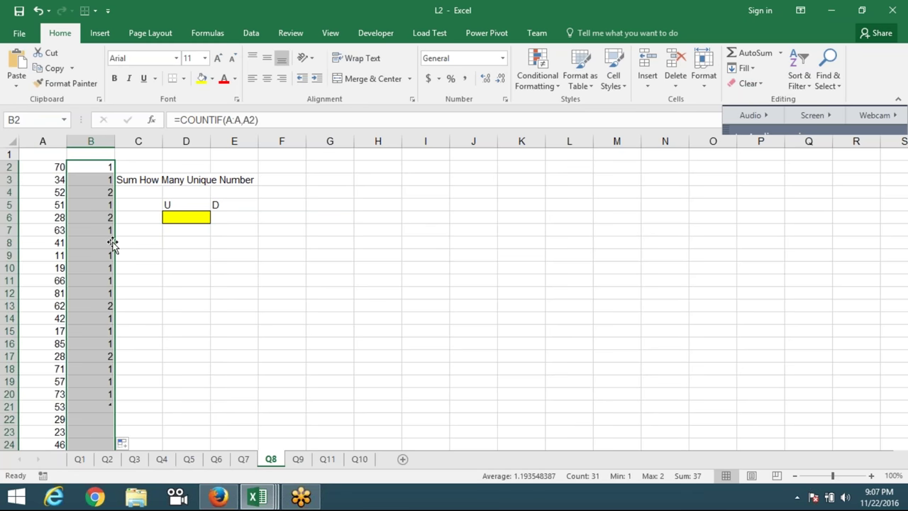
left_click(103, 168)
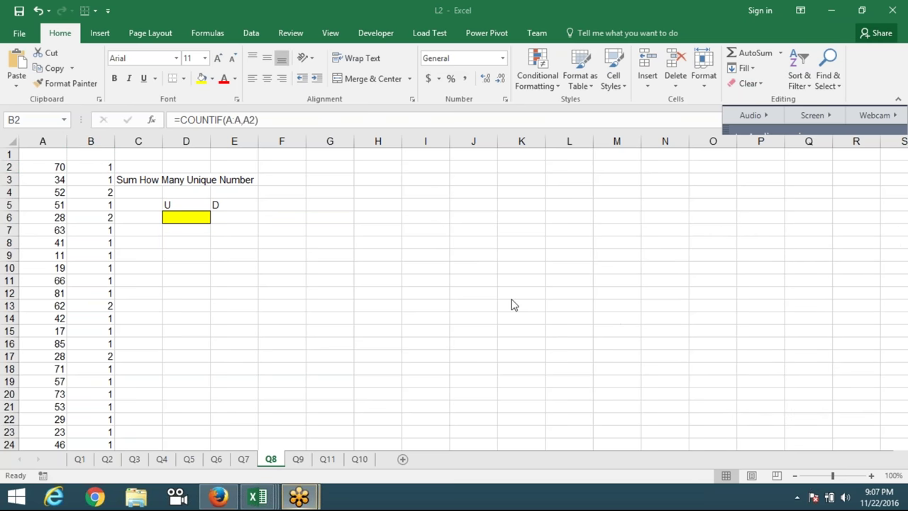
left_click(484, 304)
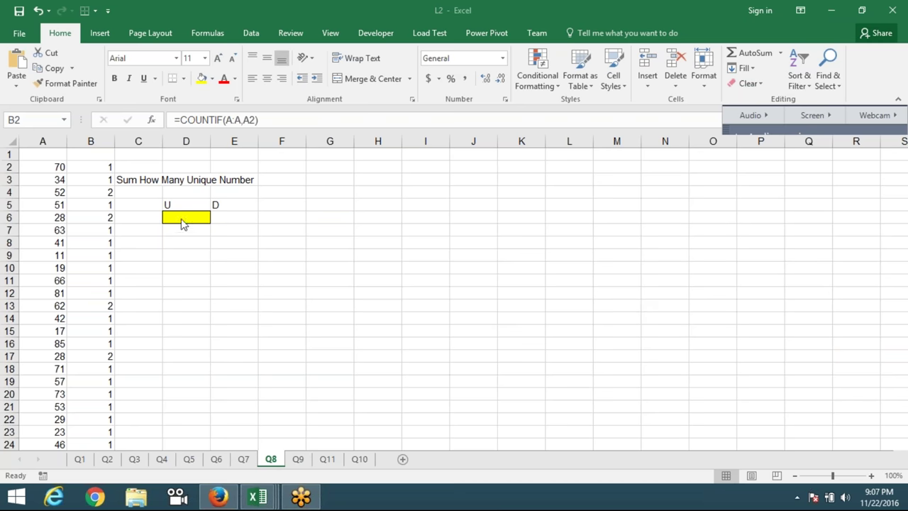
Enter =COUNTIF(B:B,1) in D7 to count numbers occurring once, giving 25.
left_click(167, 233)
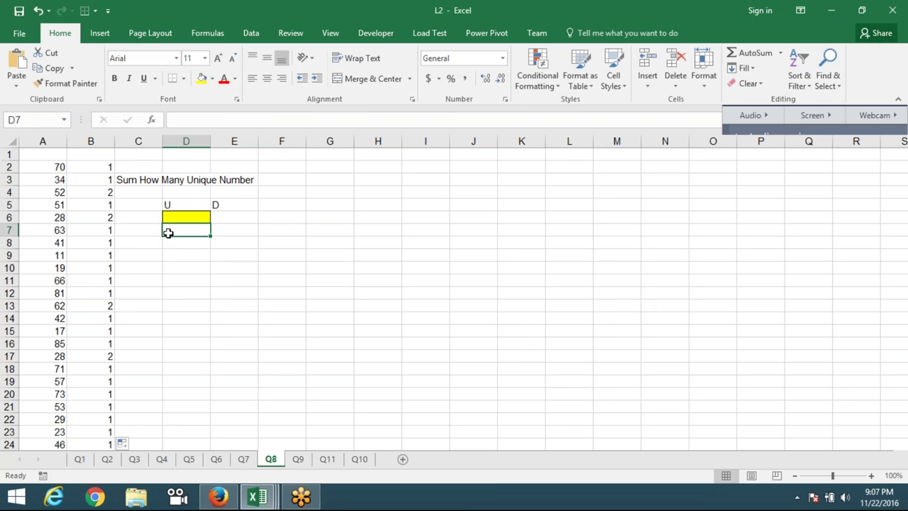
type("=cou")
key("Down")
key("Down")
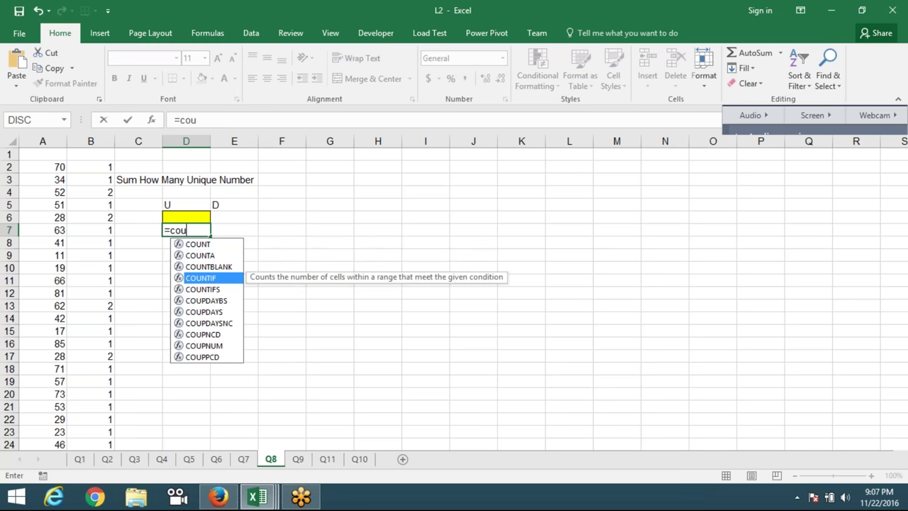
key("Tab")
left_click(82, 143)
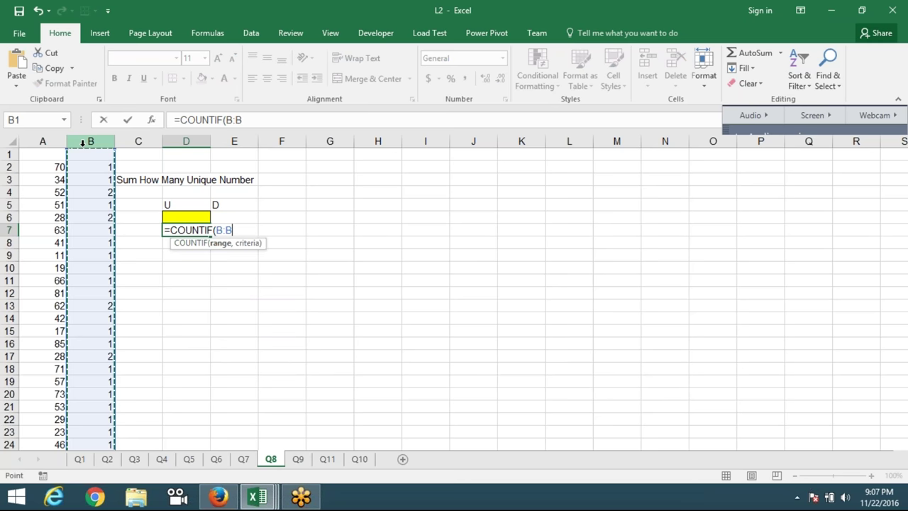
type(",")
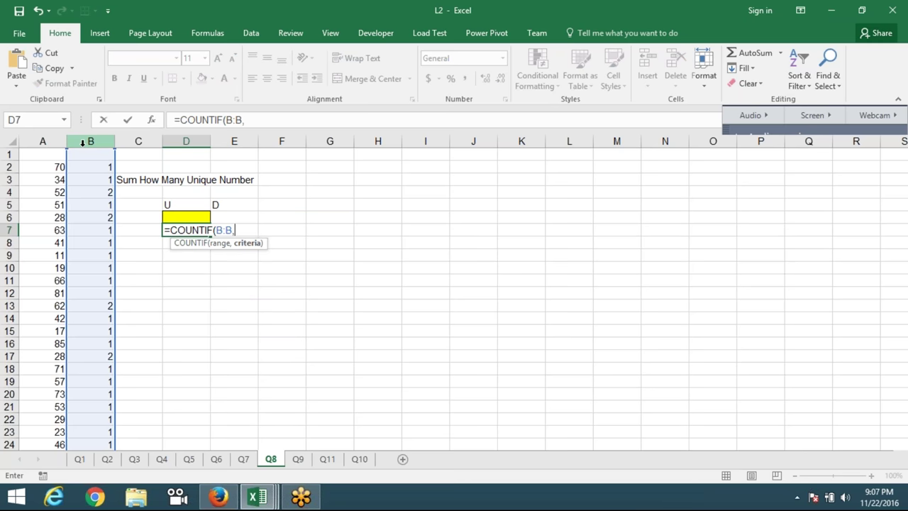
type("1")
key("Return")
key("Up")
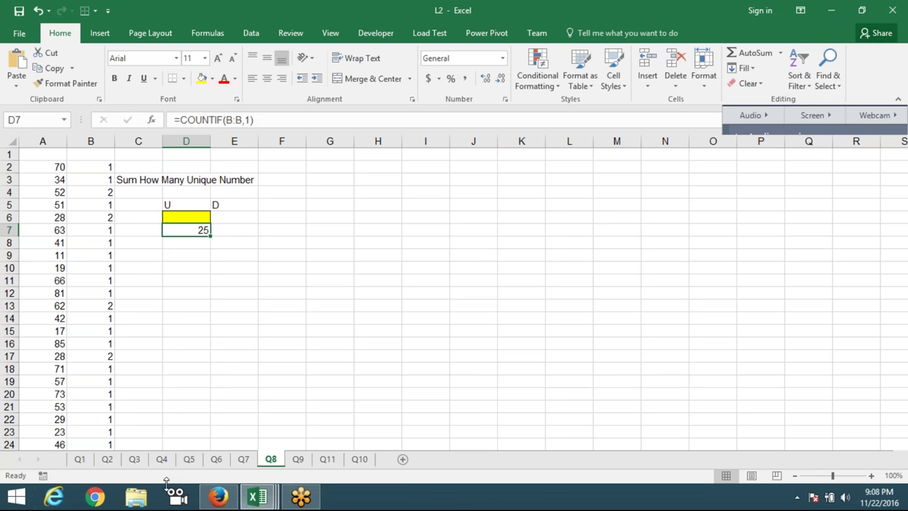
key("Left")
key("Left")
Delete the COUNTIF helper counts in B2:B32 and move to D6.
key("ctrl+Up")
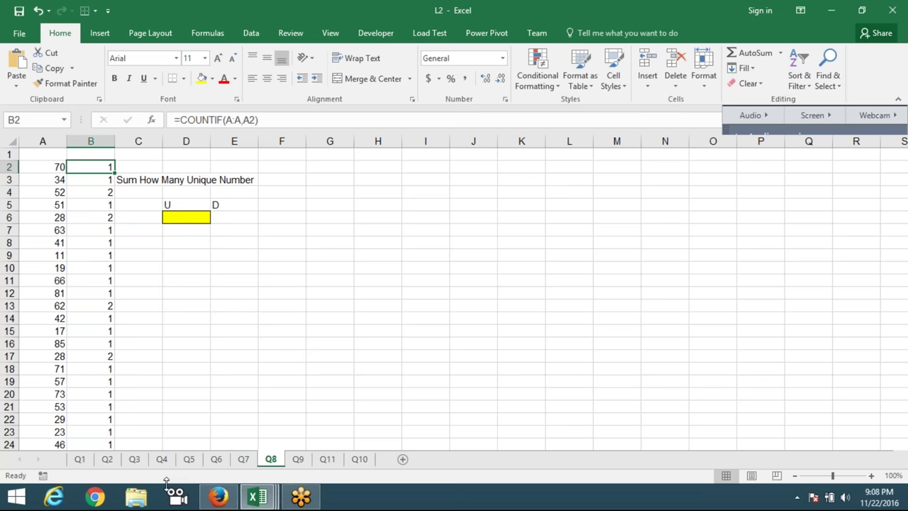
key("ctrl+shift+Down")
key("Delete")
key("Up")
key("Right")
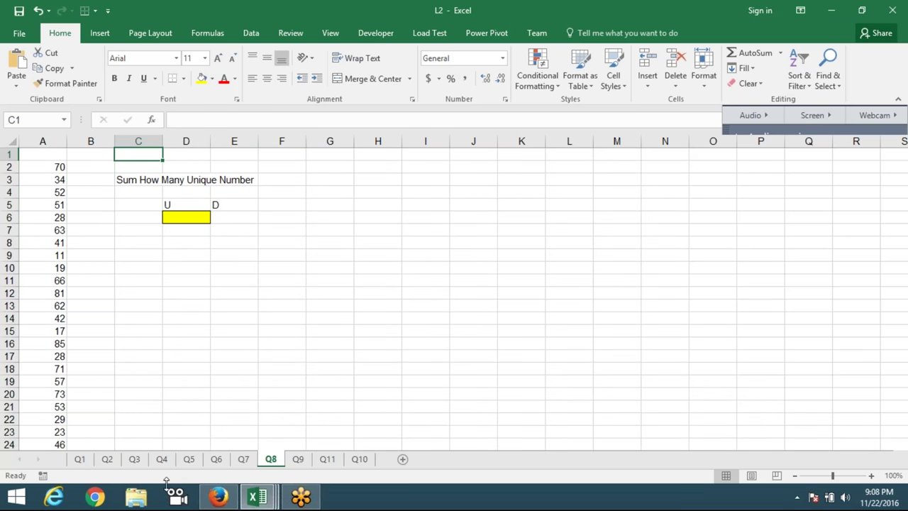
key("Right")
key("Down")
key("Down")
key("Down")
key("Down")
key("Down")
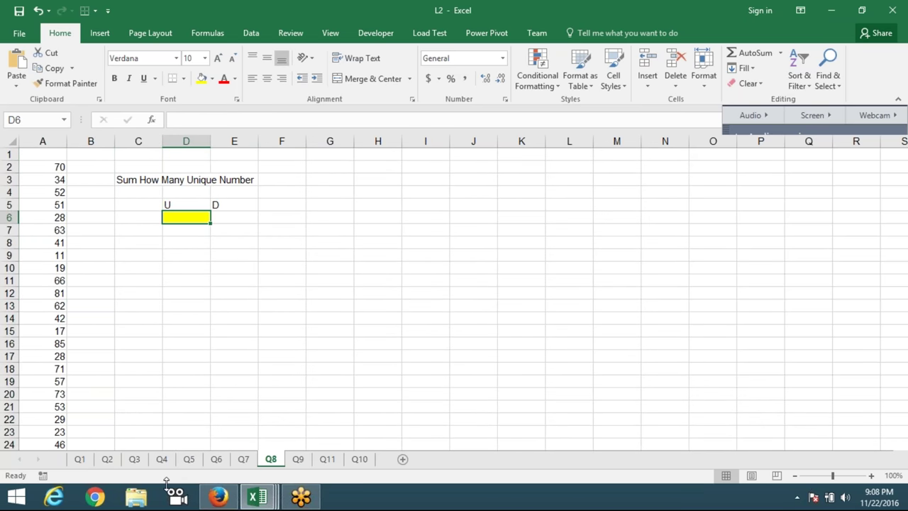
Start D6's formula as =SUM(COUNTIF(A2:A32, replacing an initial COUNT entry.
type("=")
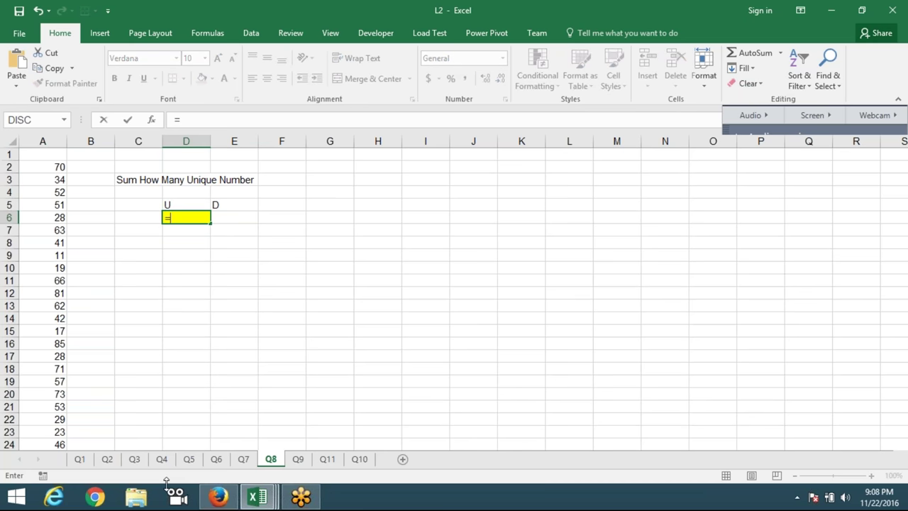
type("coun")
key("Down")
key("Down")
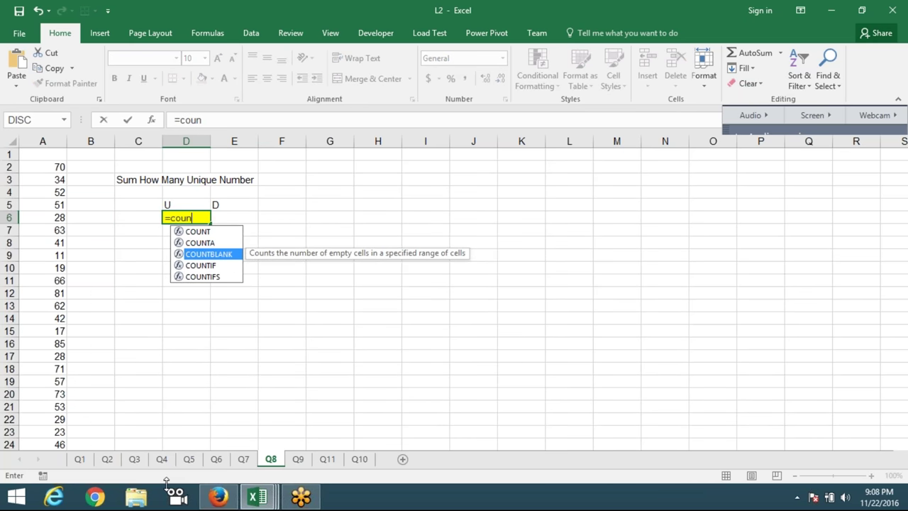
key("Down")
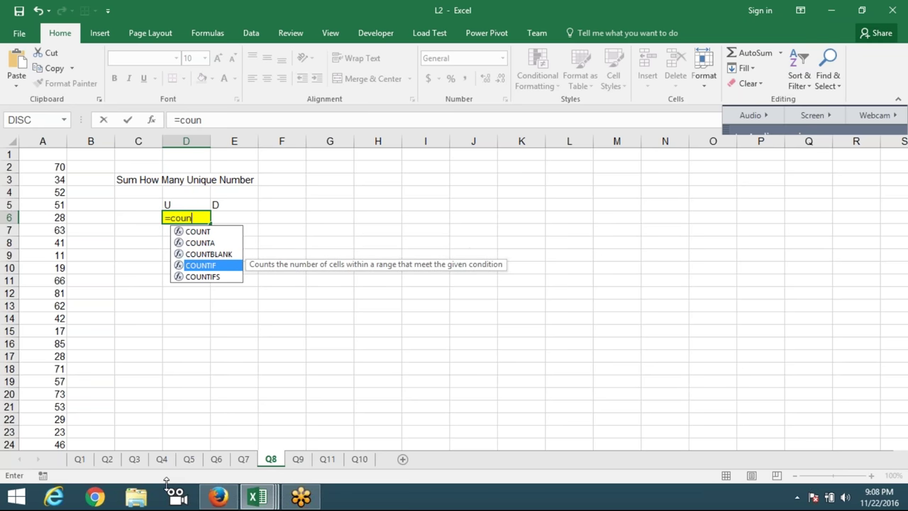
key("BackSpace")
key("BackSpace")
key("BackSpace")
key("BackSpace")
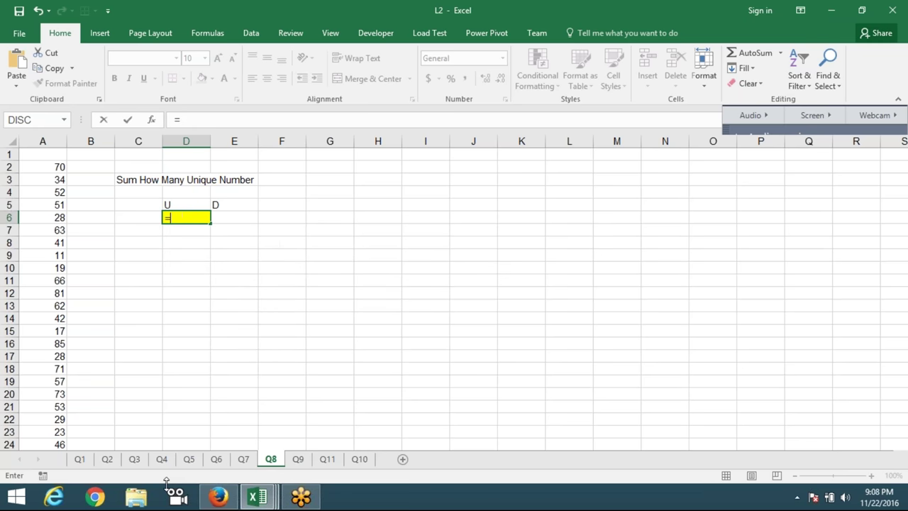
type("sum")
key("Tab")
type("coun")
key("Down")
key("Down")
key("Down")
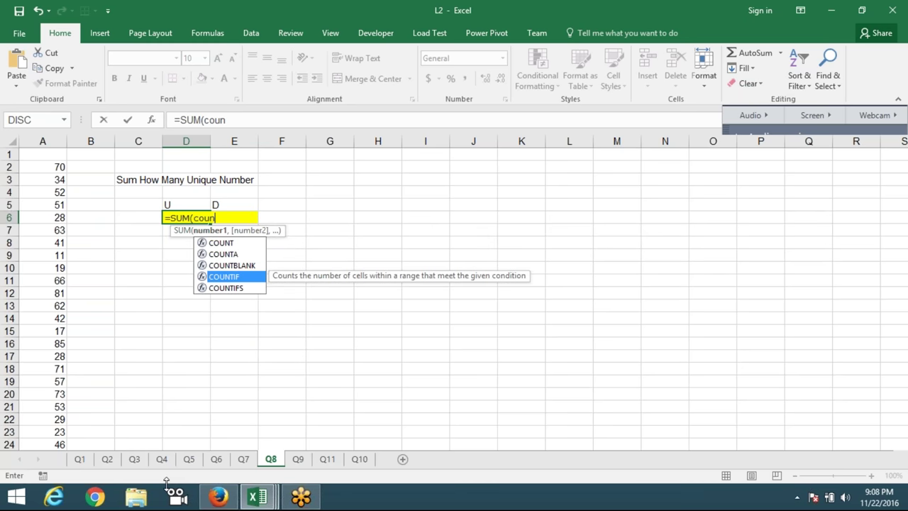
key("Tab")
key("Left")
Complete =SUM(COUNTIF(A2:A32,A2:A32)=1,1) in D6 and accept the parenthesis correction.
key("Left")
key("Left")
key("Up")
key("Up")
key("Up")
key("Up")
key("ctrl+shift+Down")
type(",")
key("Up")
key("Up")
key("Up")
key("Left")
key("Left")
key("Left")
key("Up")
key("Up")
key("Down")
key("ctrl+shift+Down")
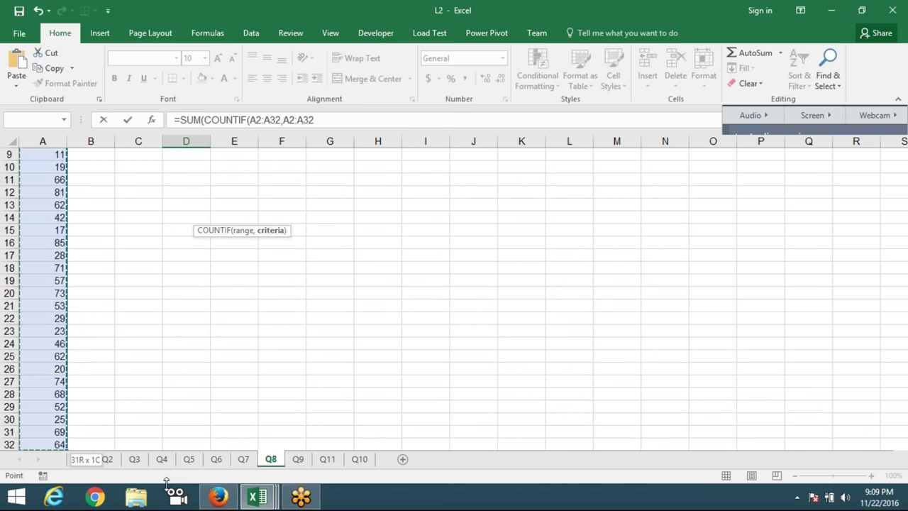
type(")=")
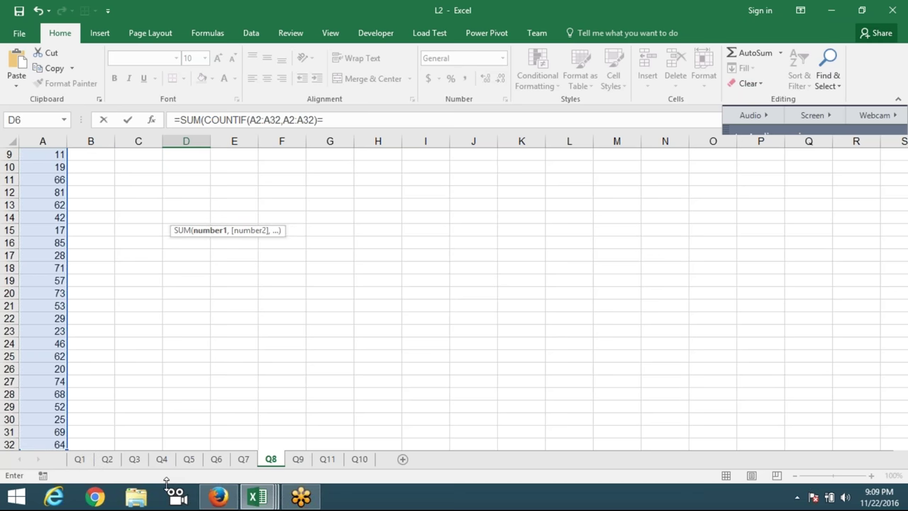
type("1")
type(",")
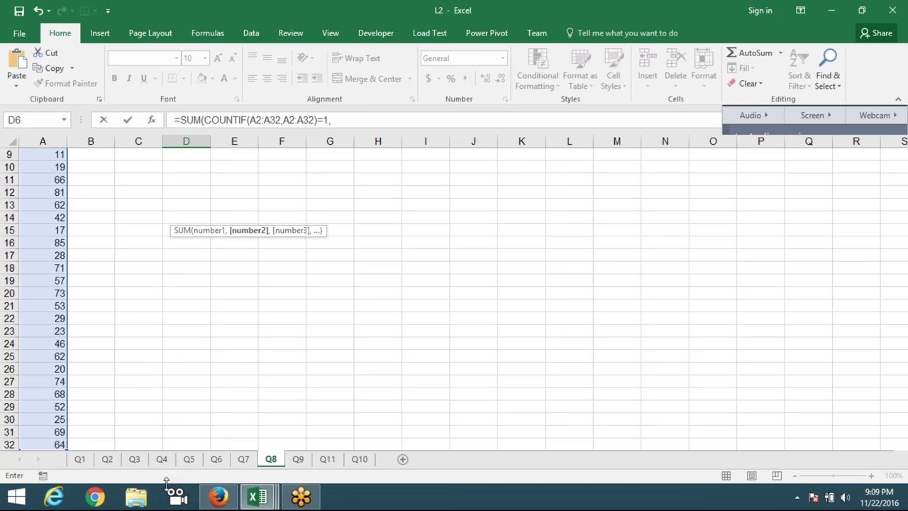
key("Return")
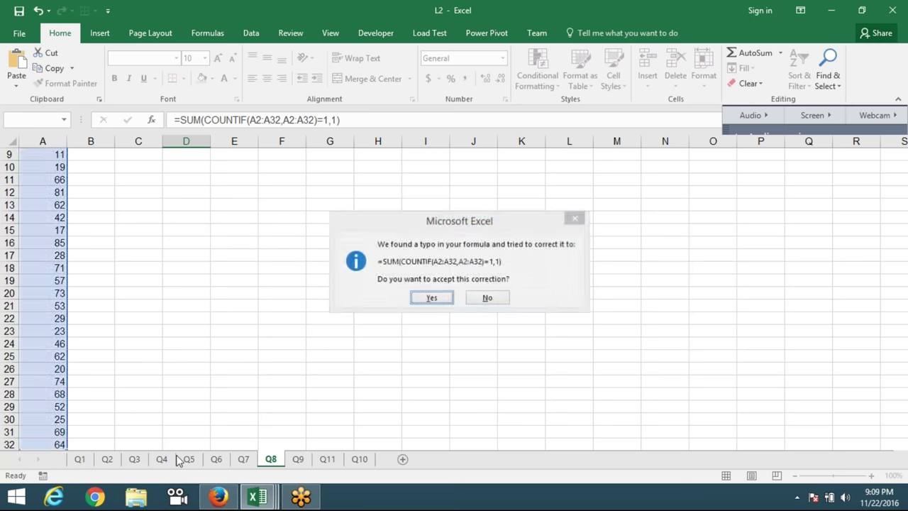
key("Return")
left_click(185, 218)
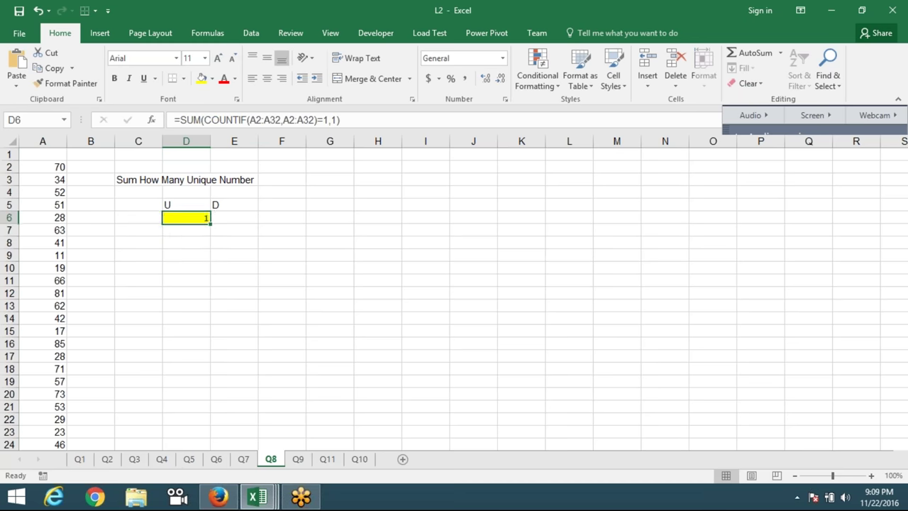
Re-enter D6's SUM/COUNTIF formula as an array formula with Ctrl+Shift+Enter.
double_click(181, 218)
key("ctrl+shift+Return")
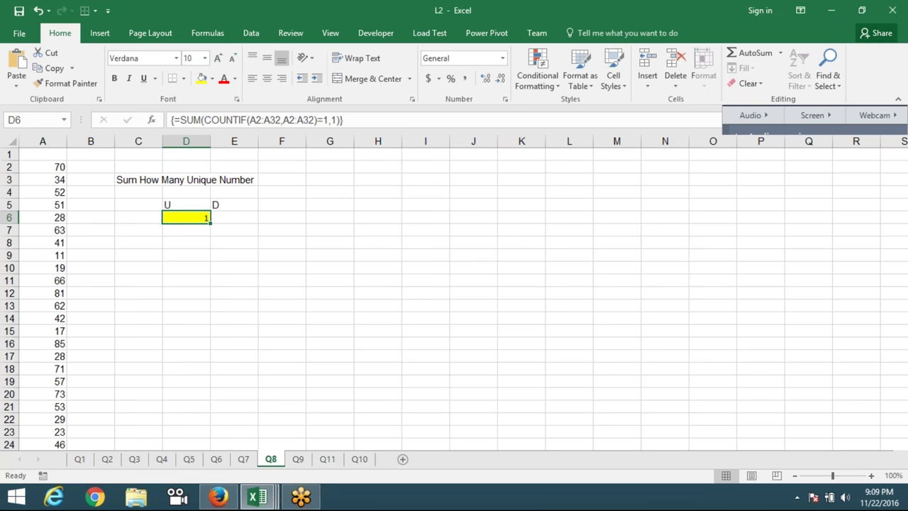
key("F2")
Change D6 to {=SUM(IF(COUNTIF(A2:A32,A2:A32)=1,1))} as an array formula, returning 25.
left_click(212, 121)
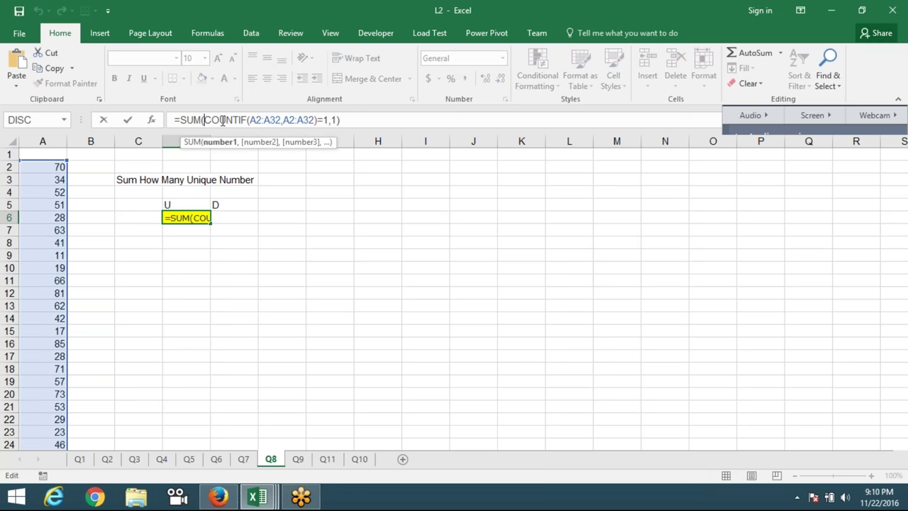
type("if")
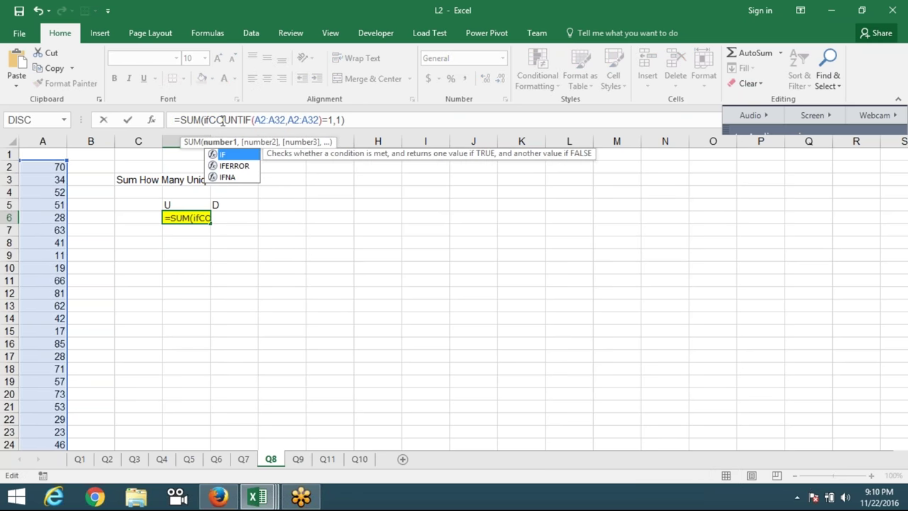
type("(")
key("ctrl+shift+Return")
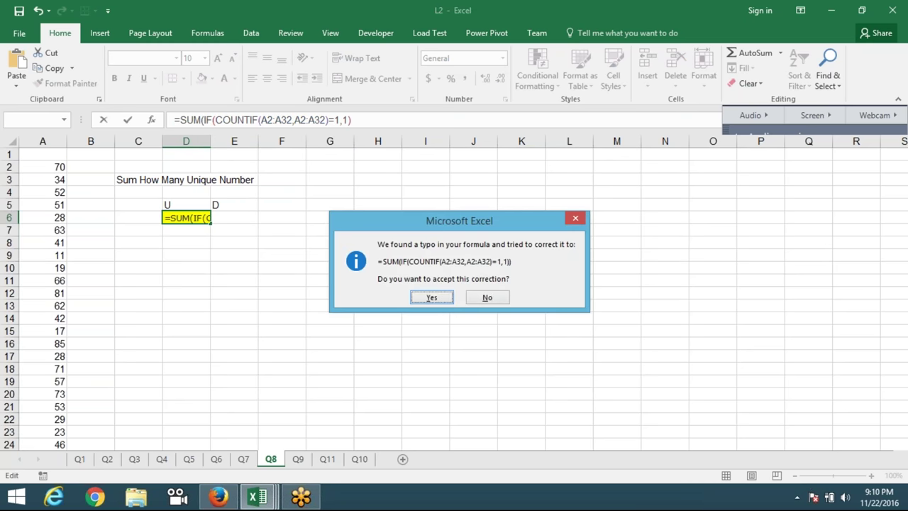
key("Return")
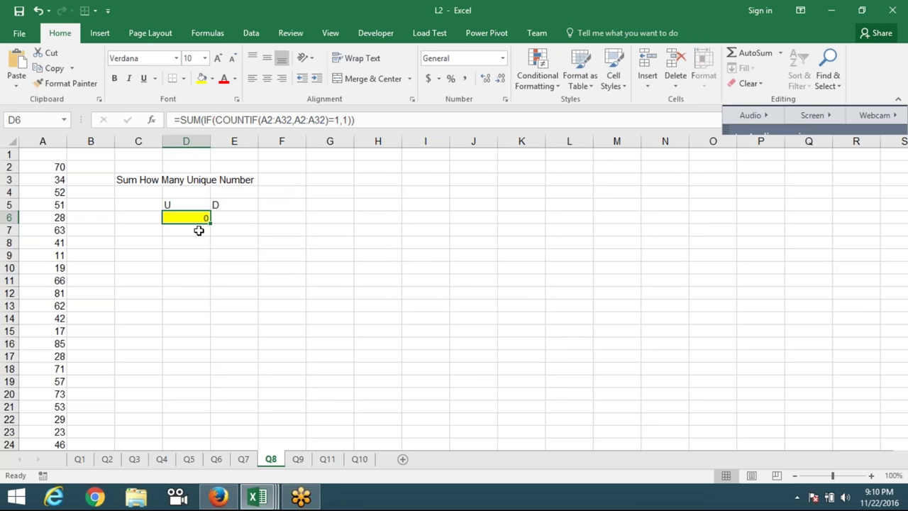
double_click(193, 217)
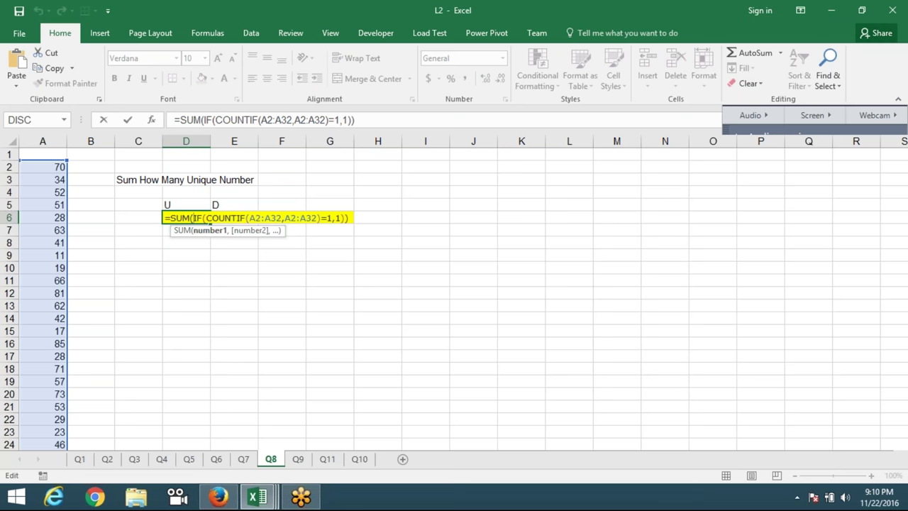
key("ctrl+shift+Return")
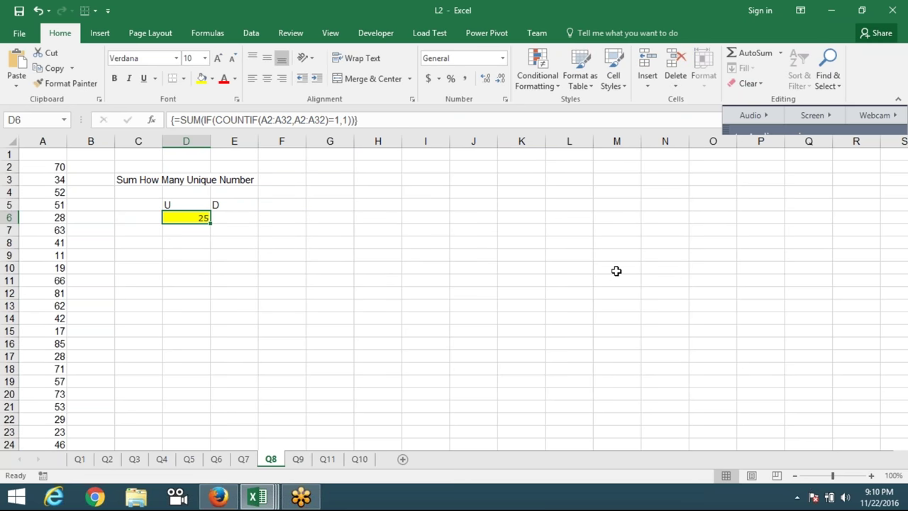
left_click(764, 234)
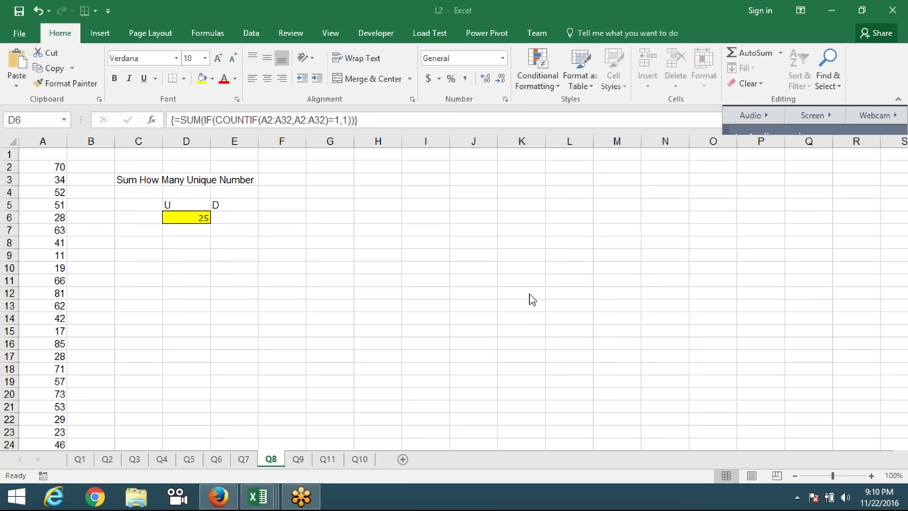
Select D5 and D6 to review the 25 result, then show the Formulas ribbon.
left_click(183, 221)
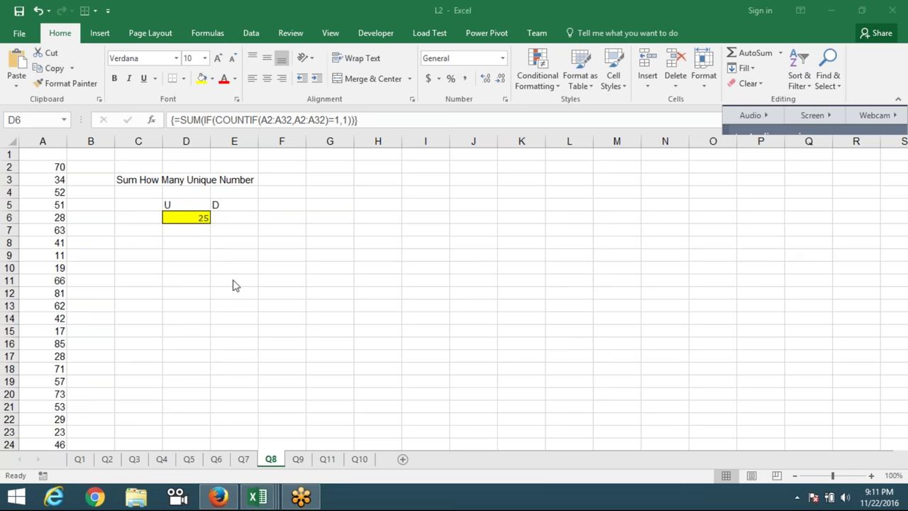
left_click(172, 203)
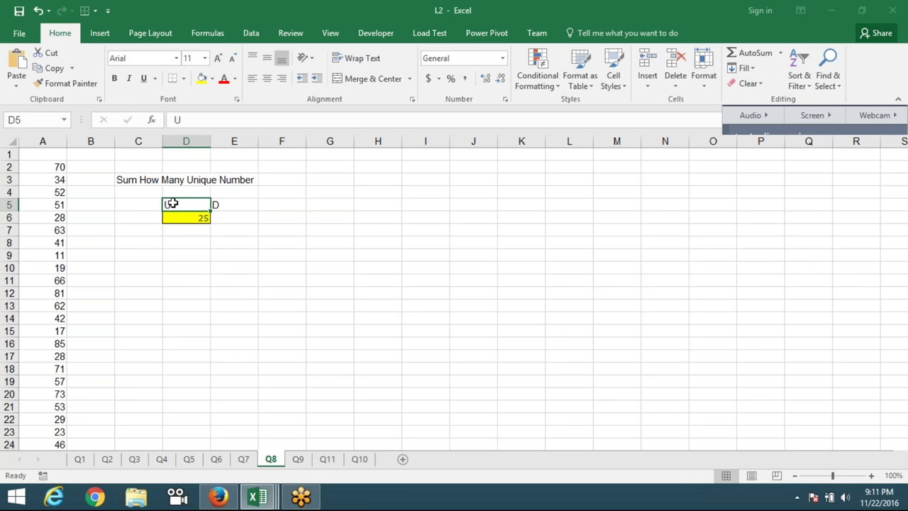
left_click(229, 206)
left_click(188, 225)
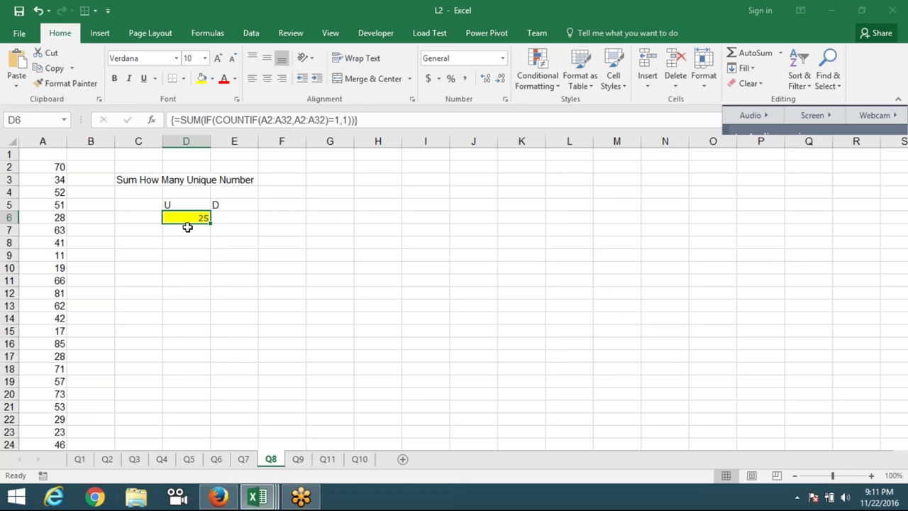
left_click(209, 34)
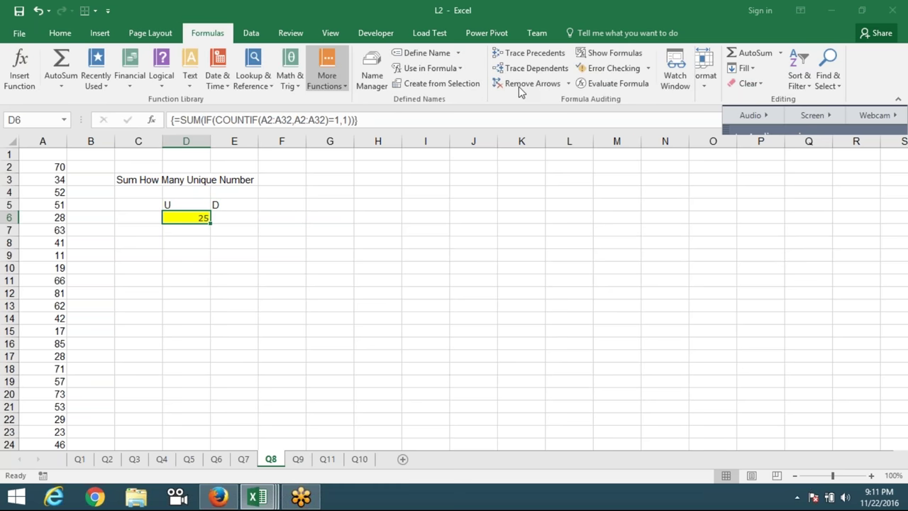
Evaluate D6 through its COUNTIF, TRUE/FALSE, IF and SUM stages to 25, then close.
left_click(615, 84)
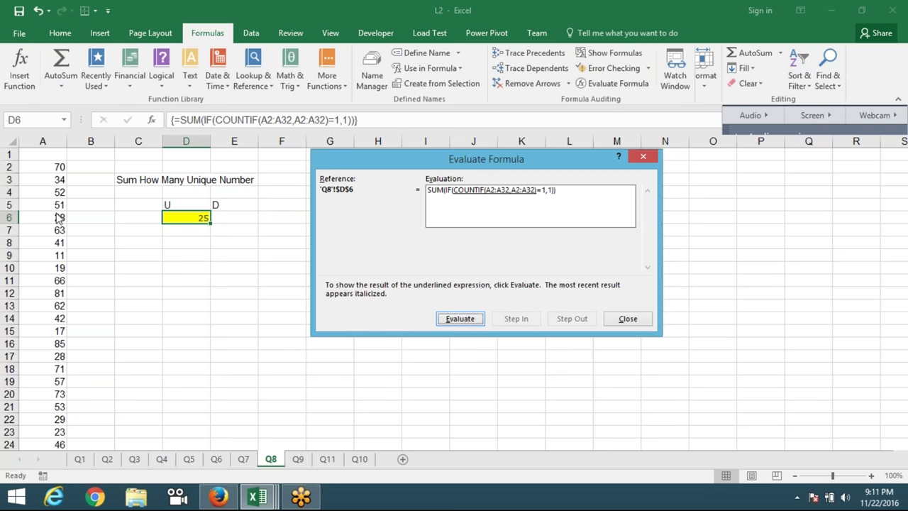
left_click(461, 319)
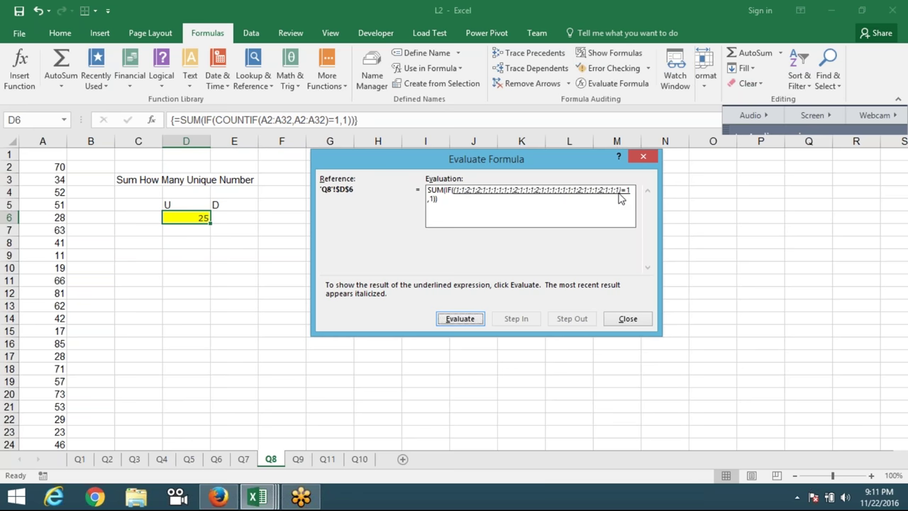
left_click(772, 117)
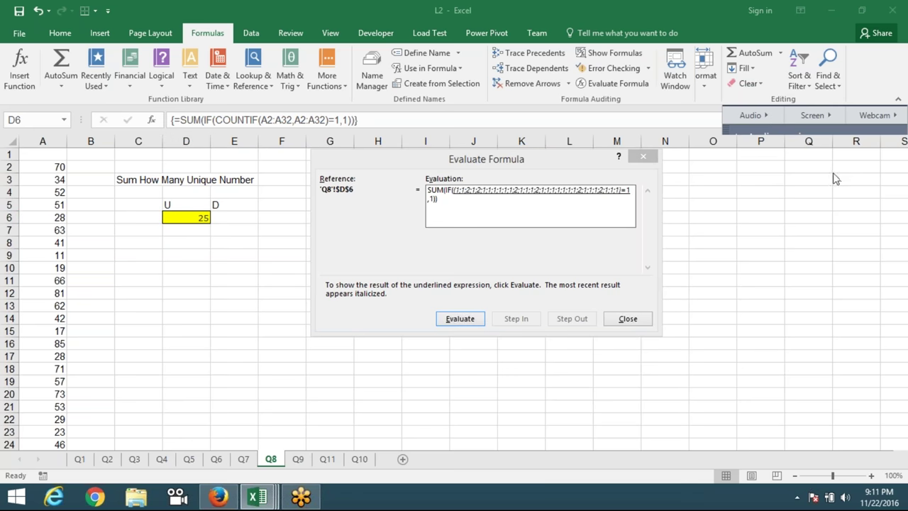
left_click(771, 181)
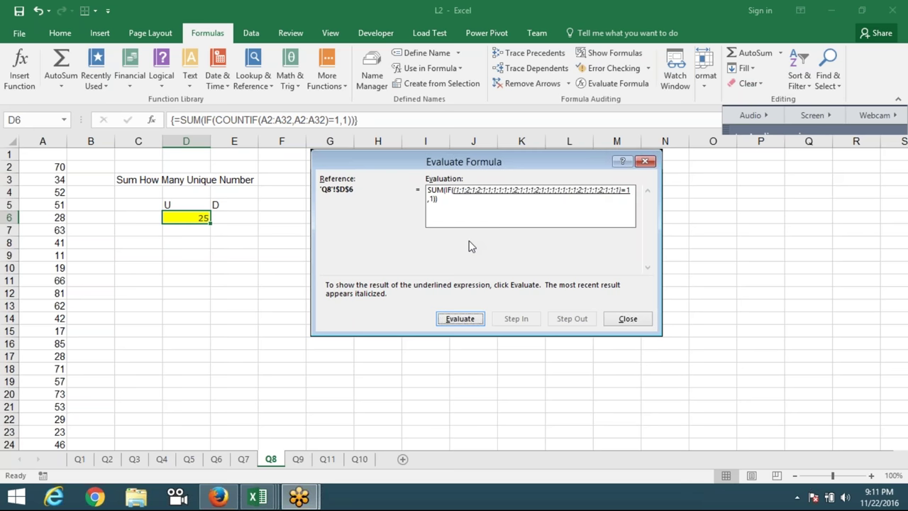
left_click(471, 327)
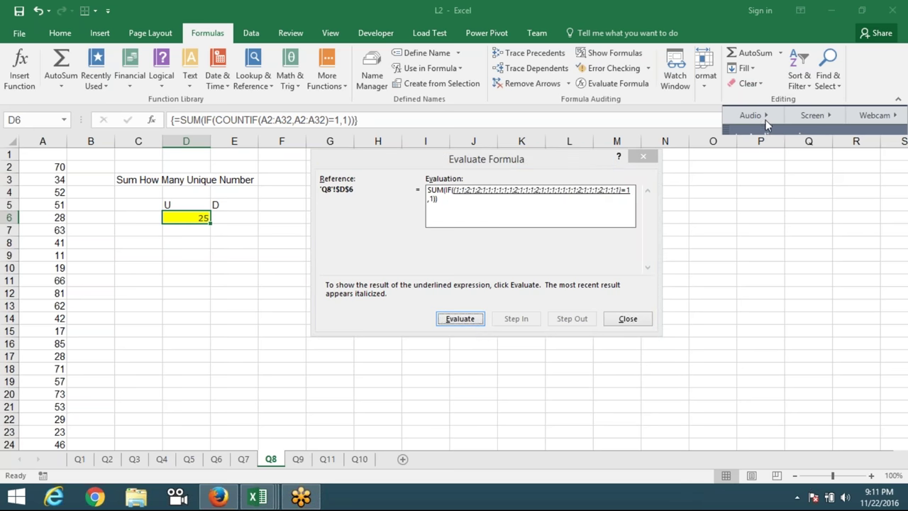
left_click(470, 323)
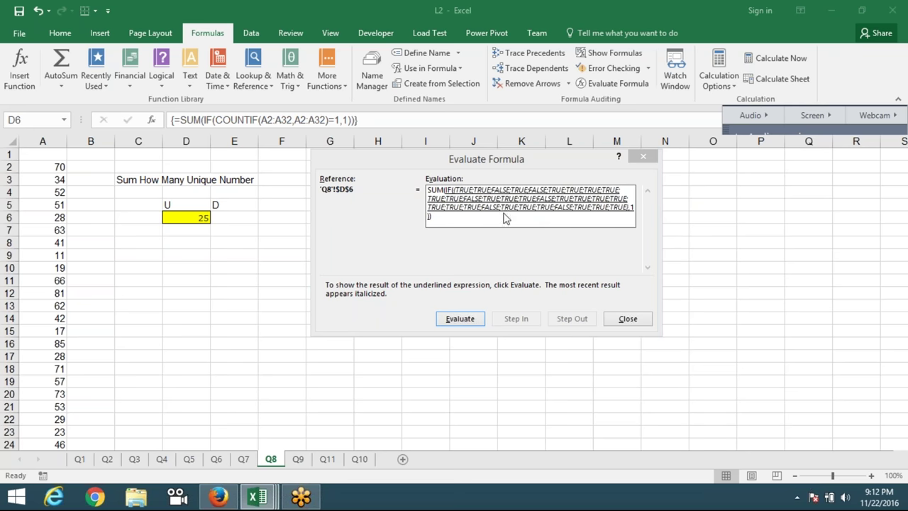
left_click(467, 320)
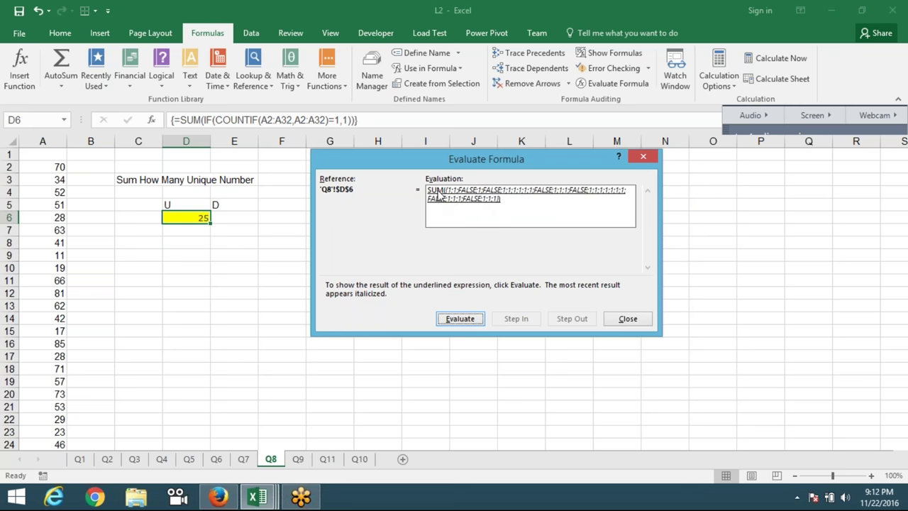
left_click(464, 324)
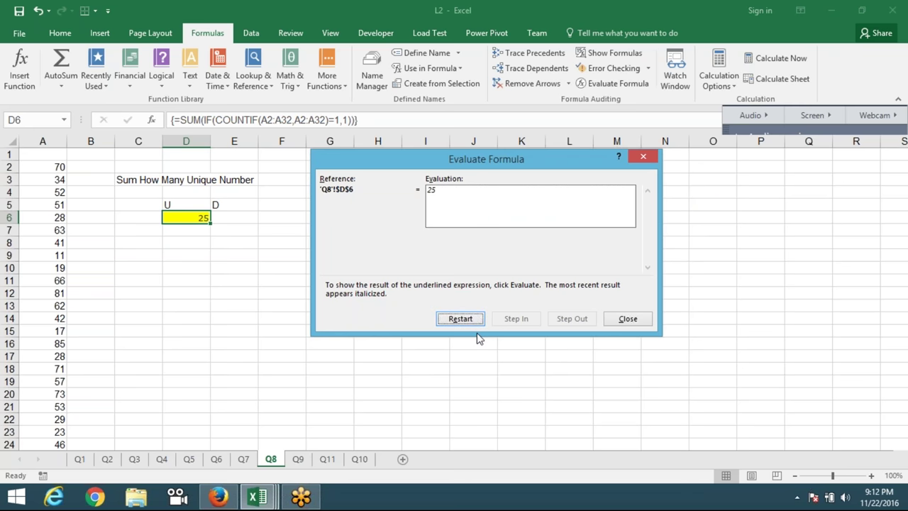
left_click(637, 320)
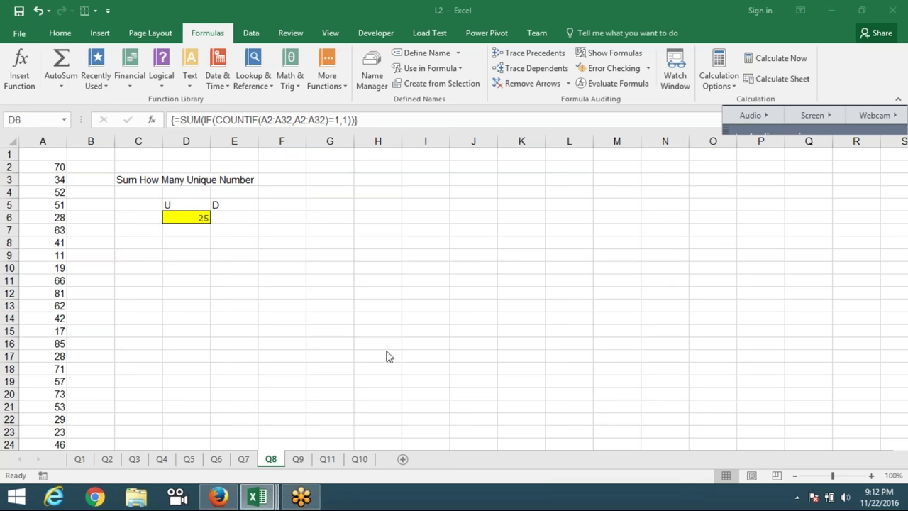
left_click(209, 220)
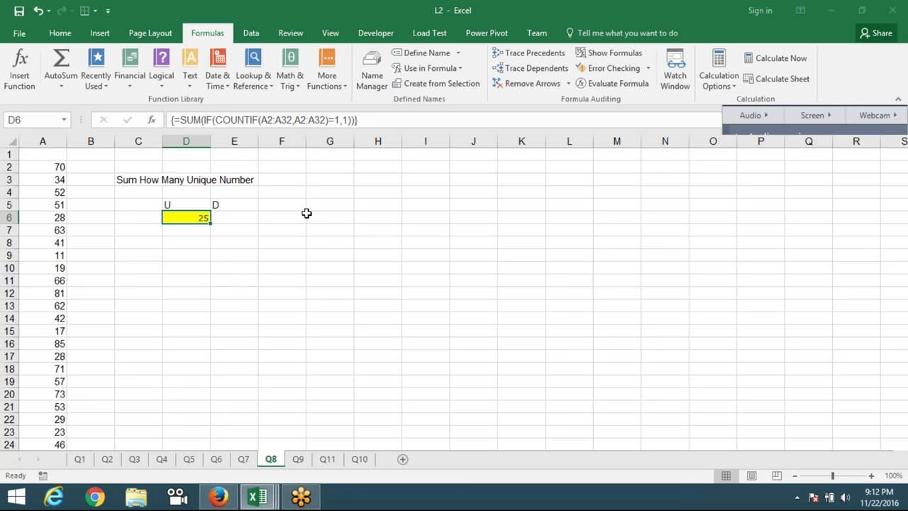
Enter =COUNTIF(A:A,A2) in B2 and fill it down column B.
left_click(102, 163)
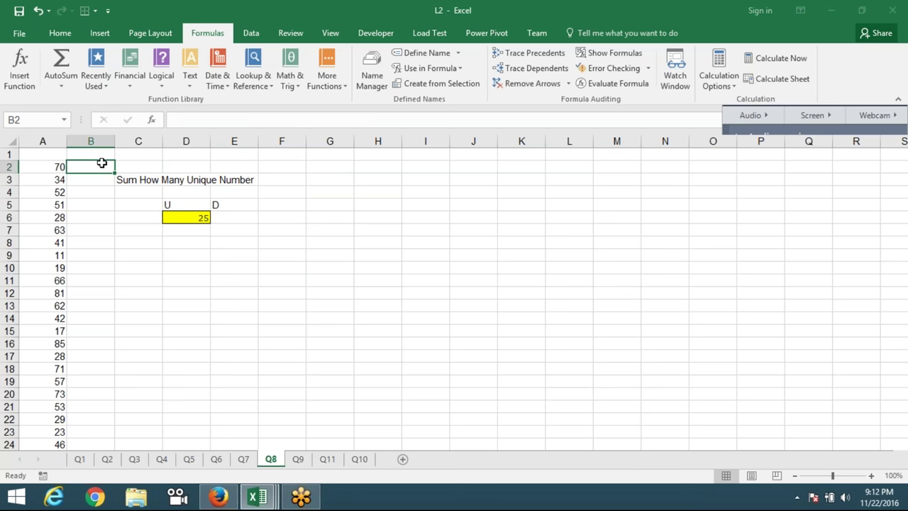
type("=cou")
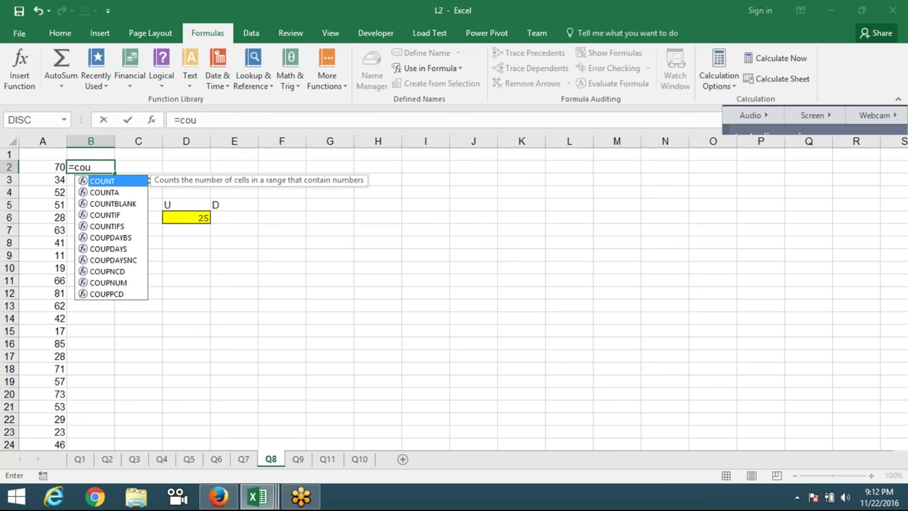
key("Down")
key("Down")
key("Down")
key("Tab")
key("Left")
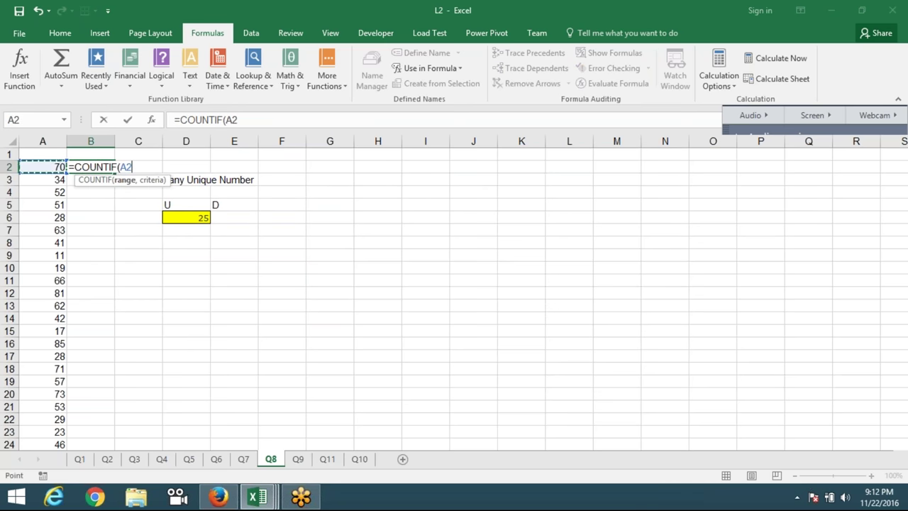
key("ctrl+space")
type(",")
key("Left")
key("ctrl+Return")
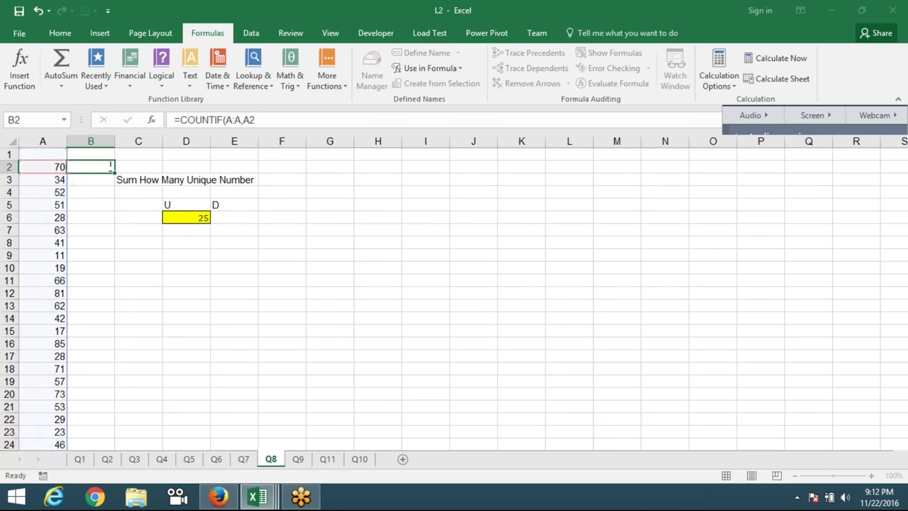
double_click(113, 172)
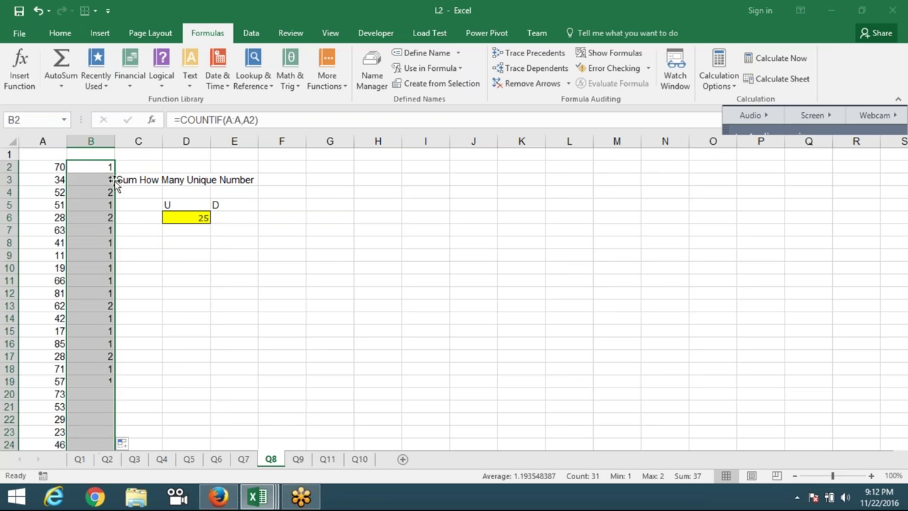
Check the counts for A4's value 52 in B2:B11 and B7:B9, then select D6.
left_click(55, 190)
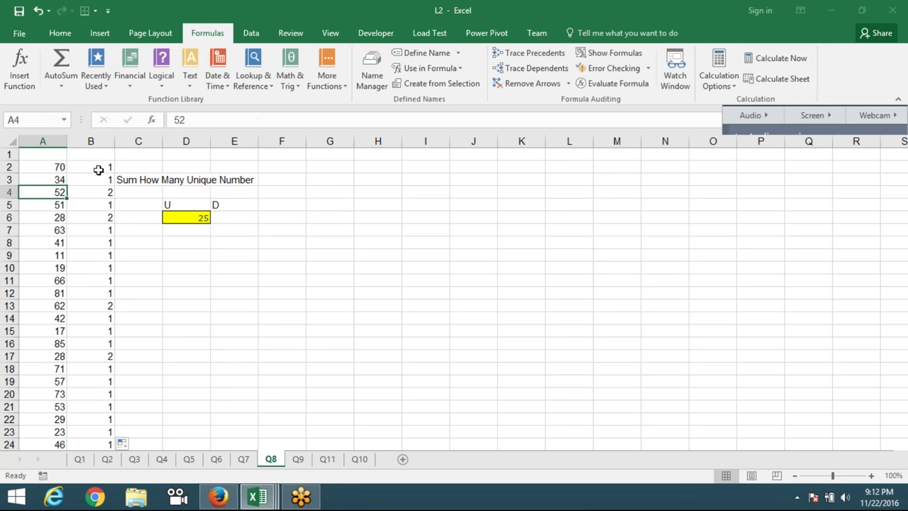
left_click_drag(99, 170, 97, 275)
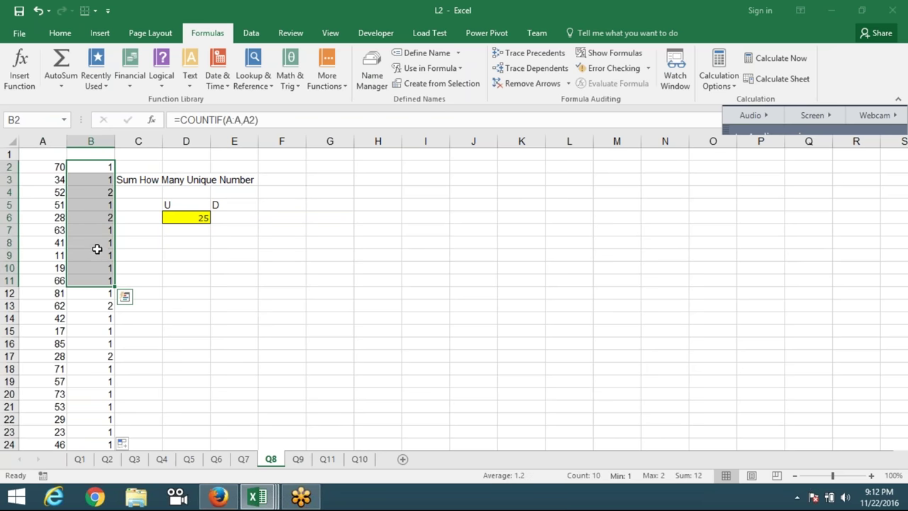
left_click_drag(101, 231, 103, 252)
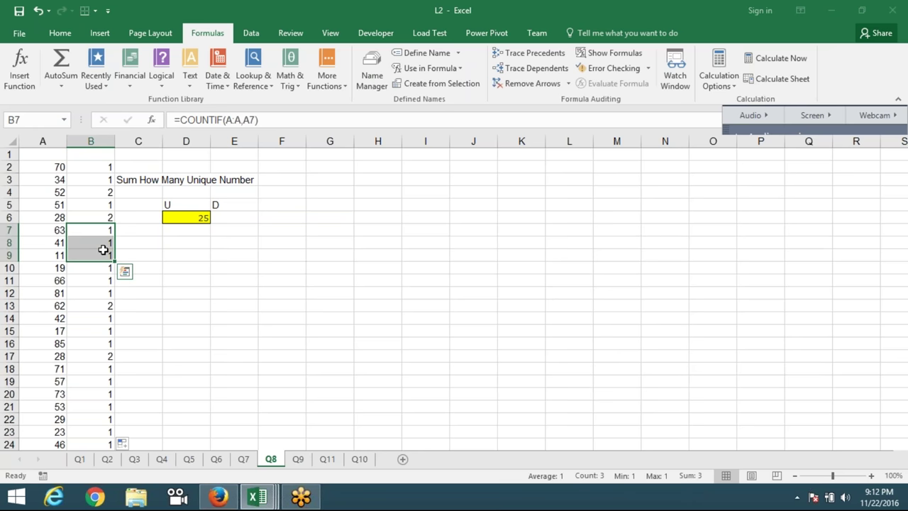
left_click(164, 220)
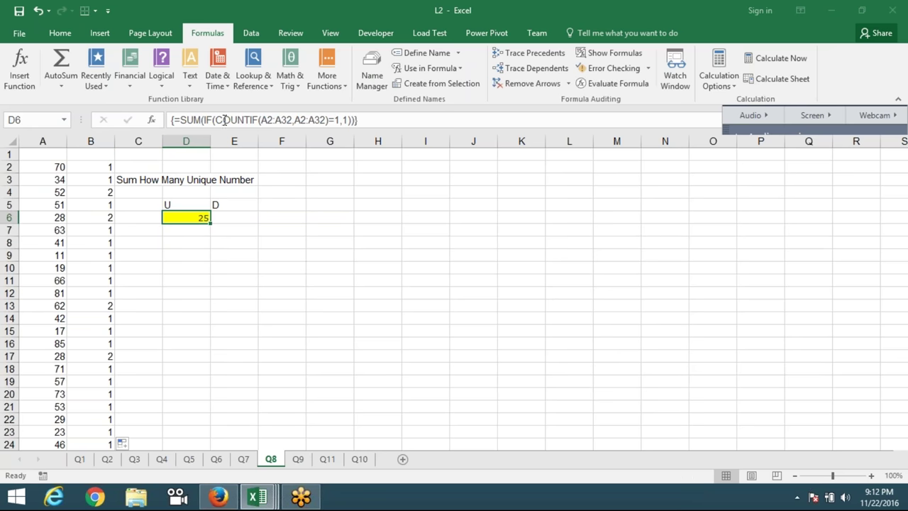
Copy D6's formula text and re-enter D6 as an array formula.
left_click_drag(214, 120, 339, 120)
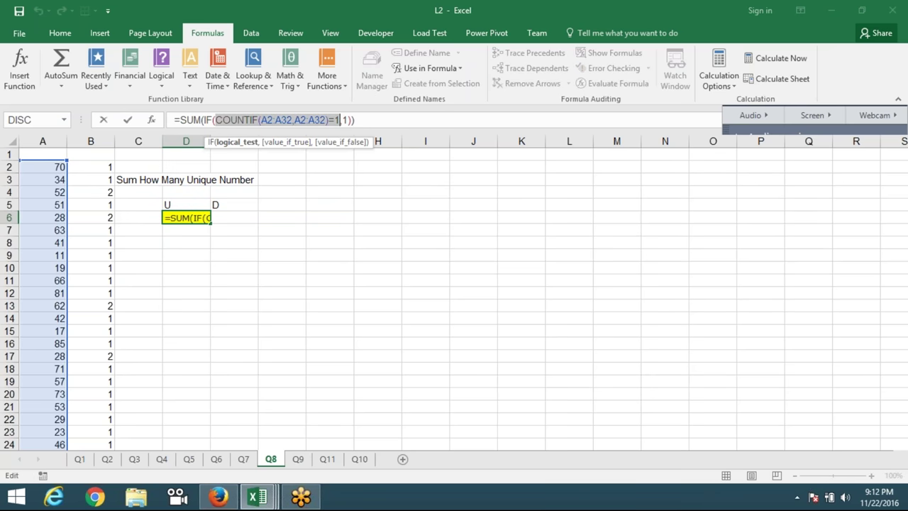
left_click_drag(358, 120, 174, 120)
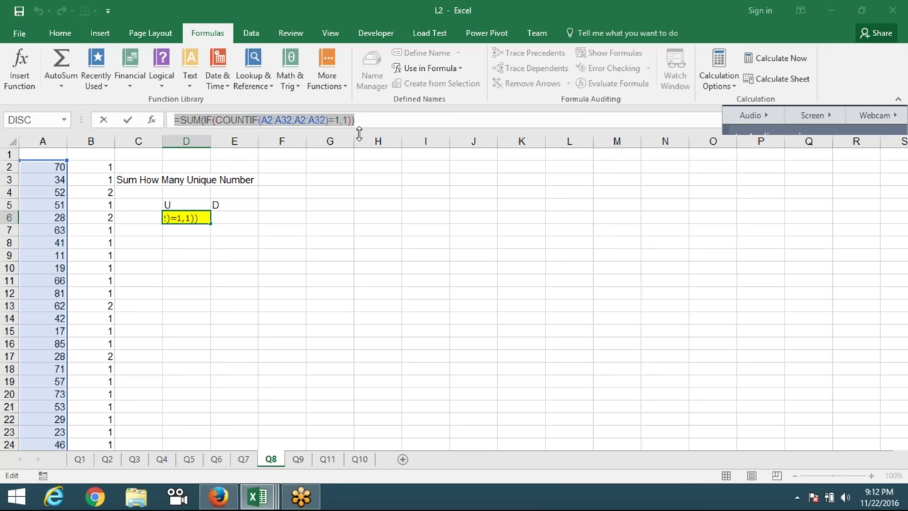
key("ctrl+c")
key("ctrl+shift+Return")
Paste the formula into E6, change =1 to >1, and array-enter it to return 6.
left_click(217, 215)
key("ctrl+v")
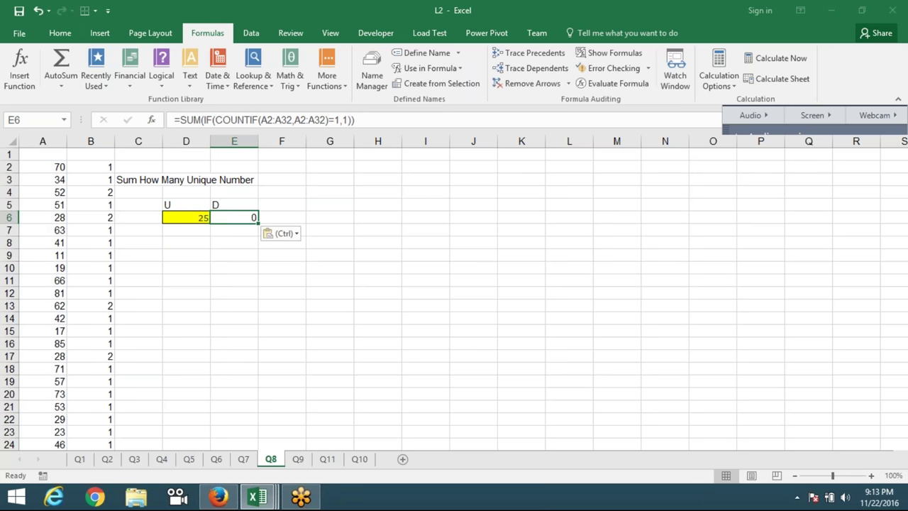
left_click(338, 120)
key("BackSpace")
type(">")
key("Return")
key("Up")
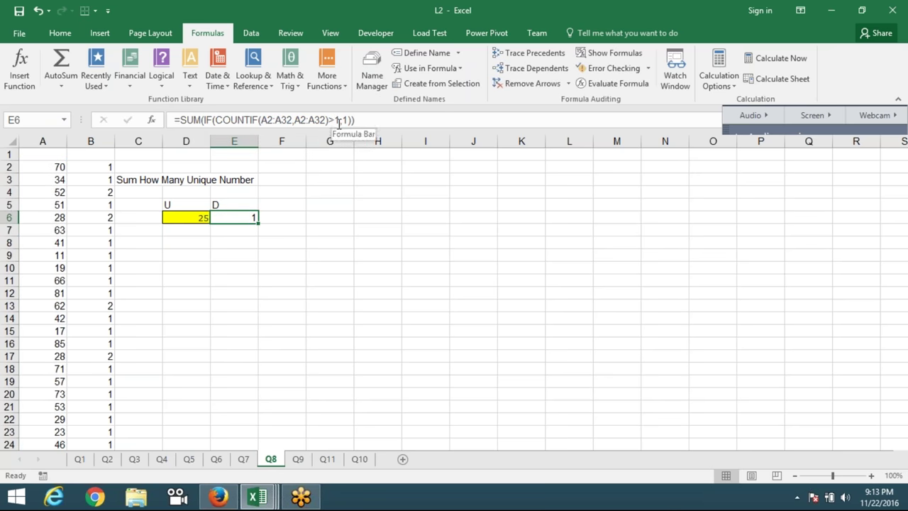
double_click(227, 214)
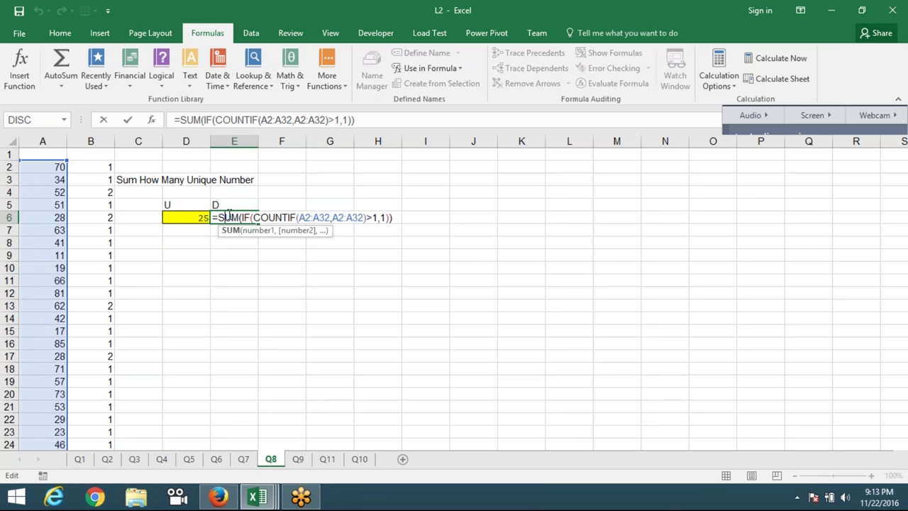
key("ctrl+shift+Return")
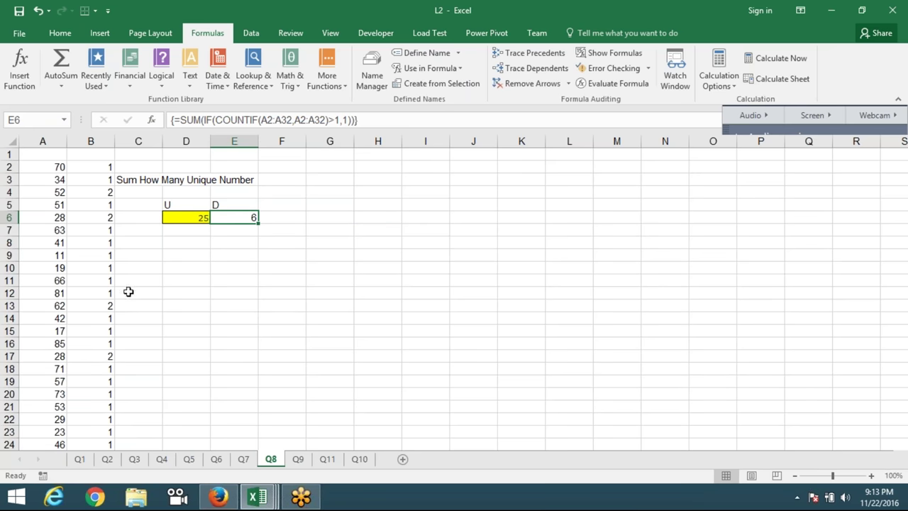
Move from the Q8 sheet to Q6 and select the IDs in A3:A4, then only A4.
left_click(187, 217)
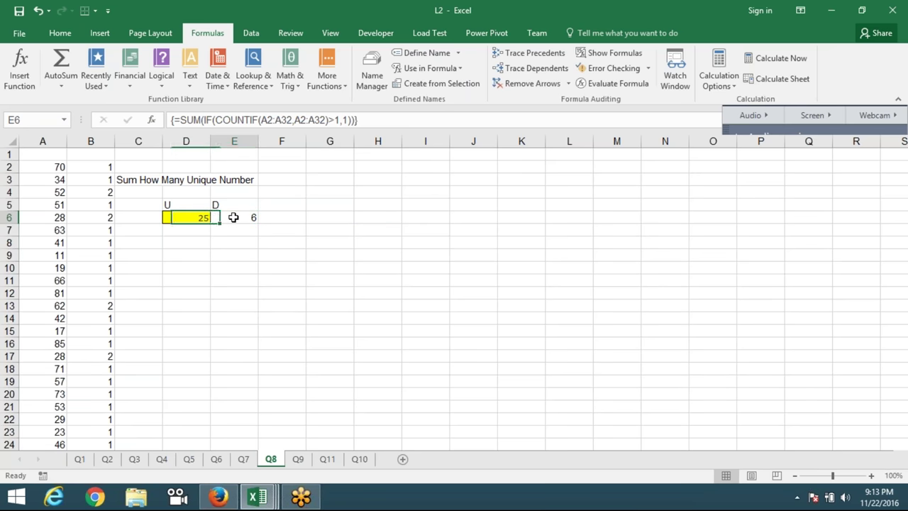
left_click(243, 462)
left_click(217, 461)
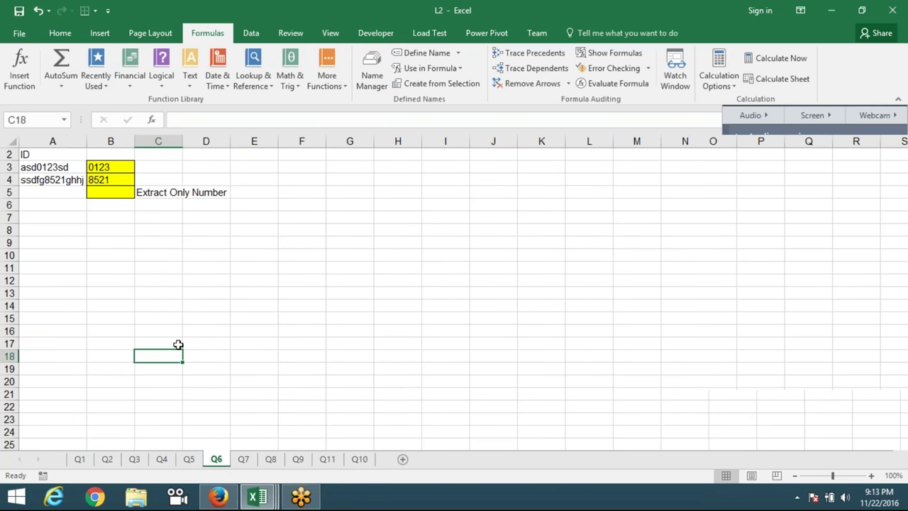
left_click(220, 251)
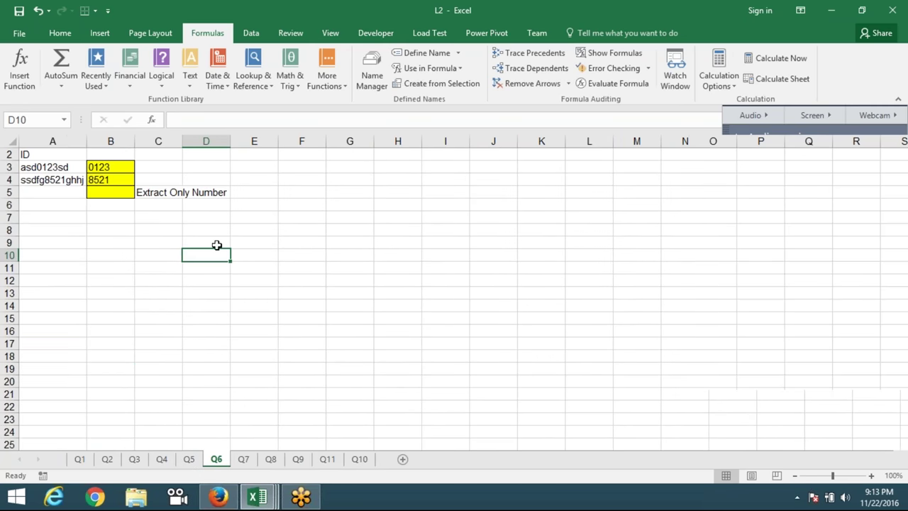
left_click_drag(36, 169, 37, 180)
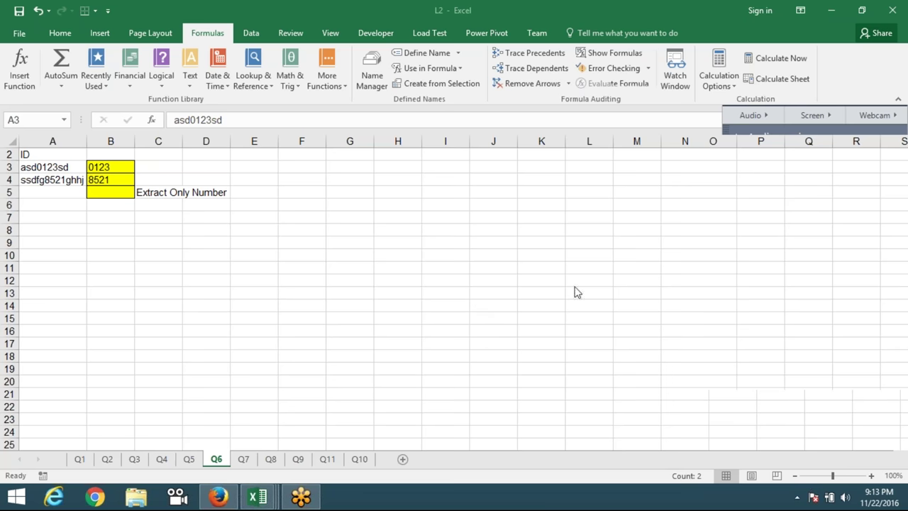
right_click(768, 216)
key("Escape")
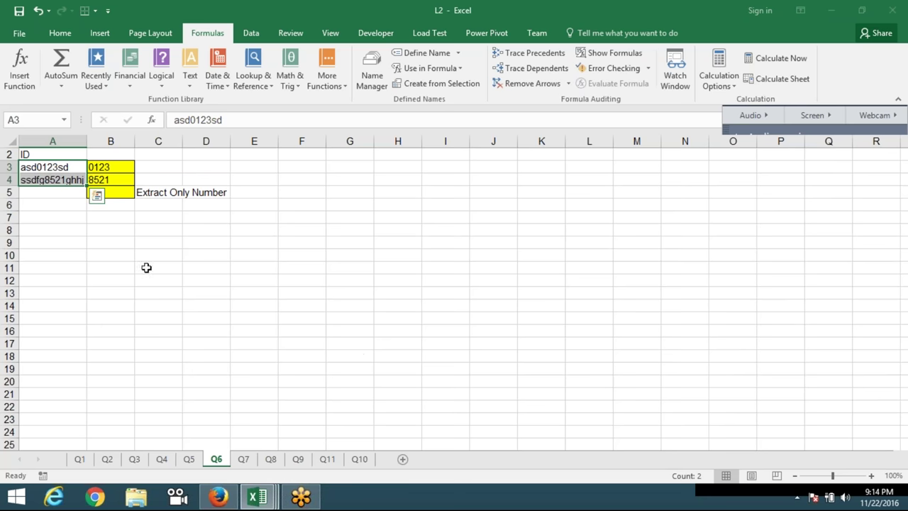
key("Down")
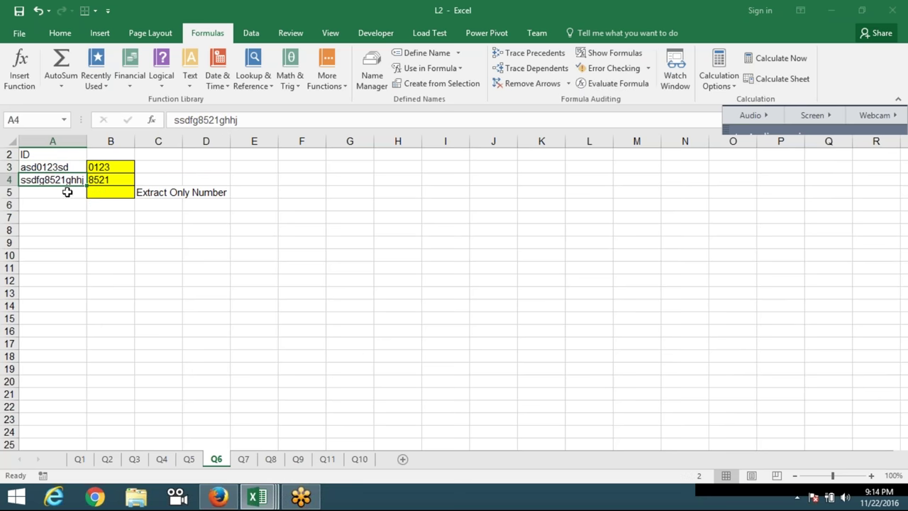
Put the ID ads852d into cell A9.
key("ctrl+c")
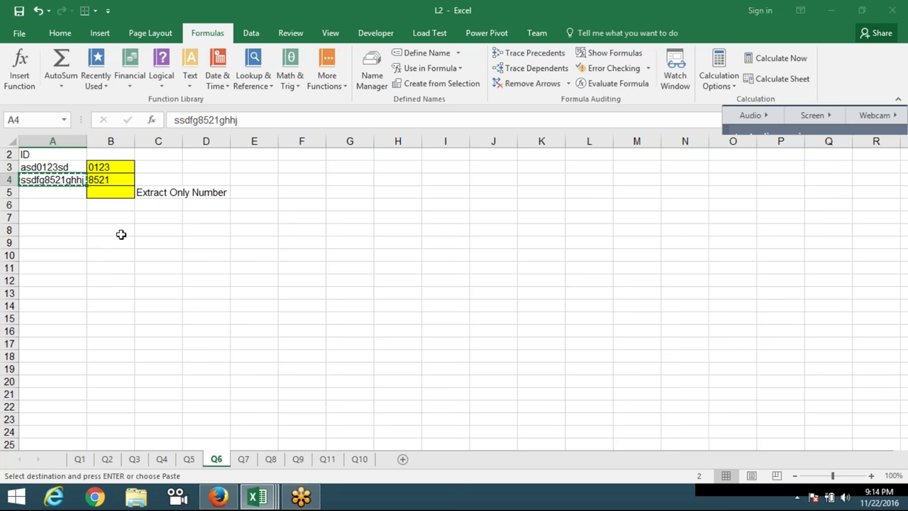
left_click(81, 242)
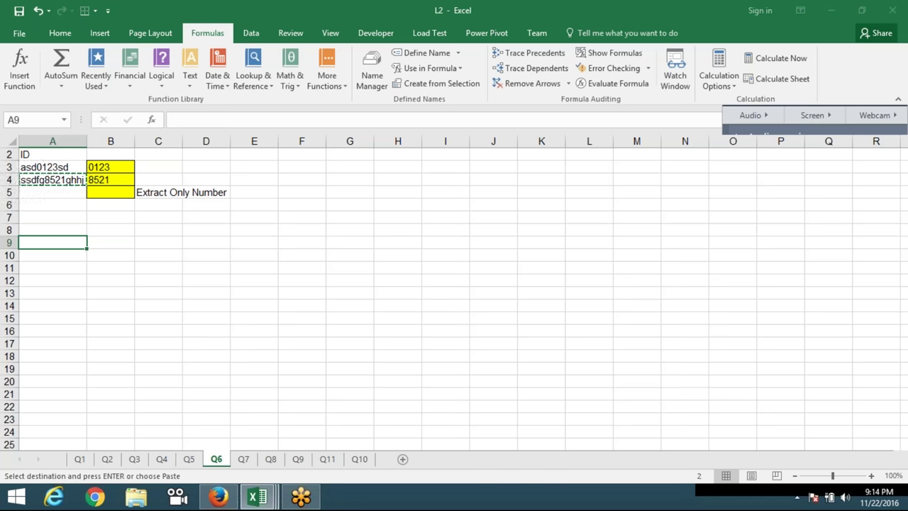
key("ctrl+v")
key("Escape")
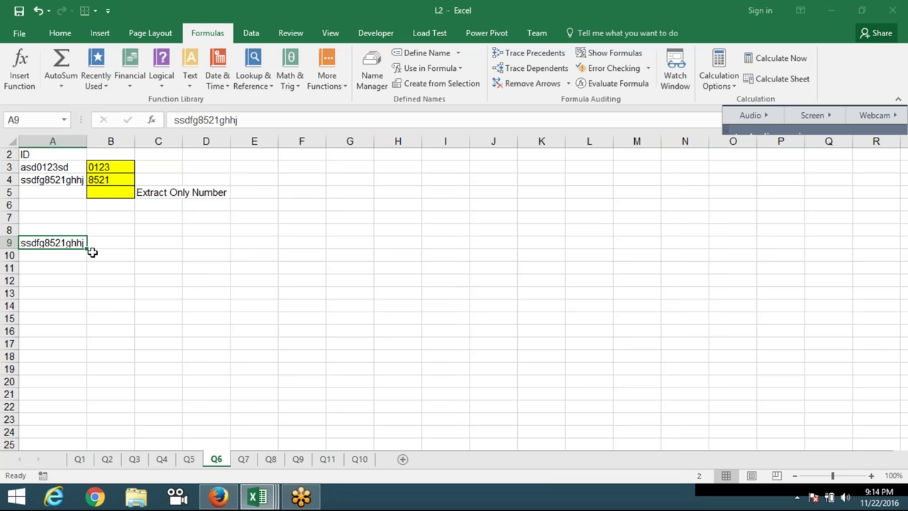
type("ads852d")
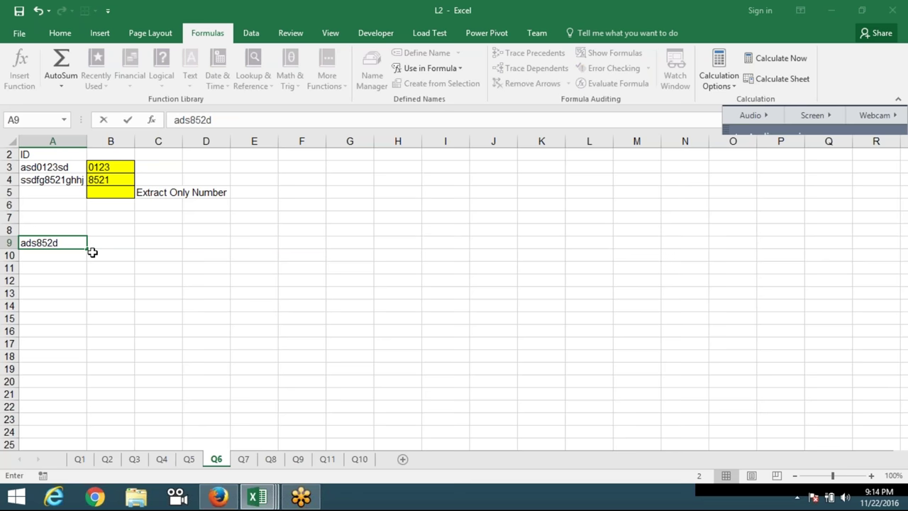
key("Return")
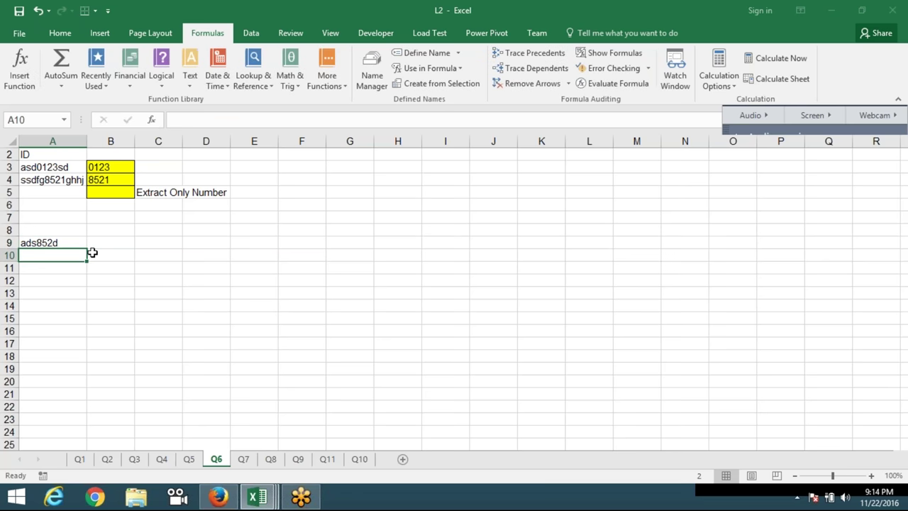
left_click(82, 244)
Enter =MID(A9,{1,2,3,4,5,6,7},1) in B9.
left_click(104, 243)
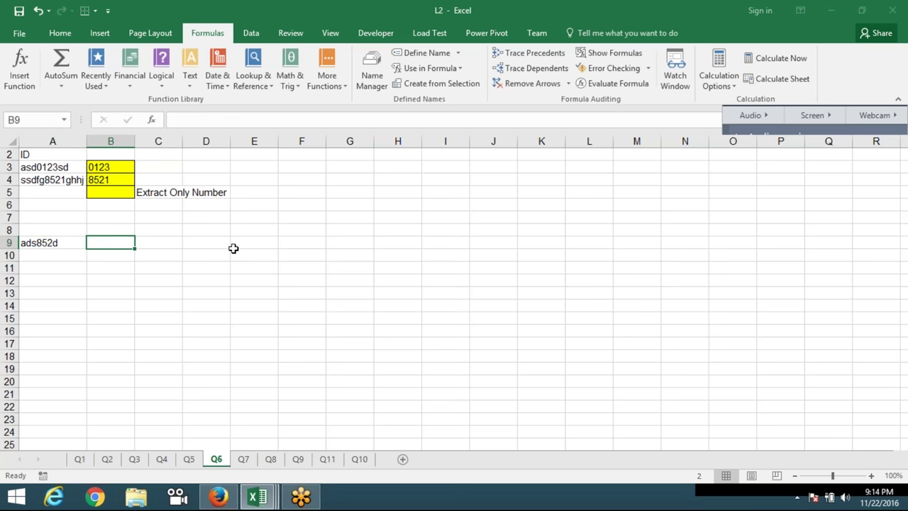
type("=mid")
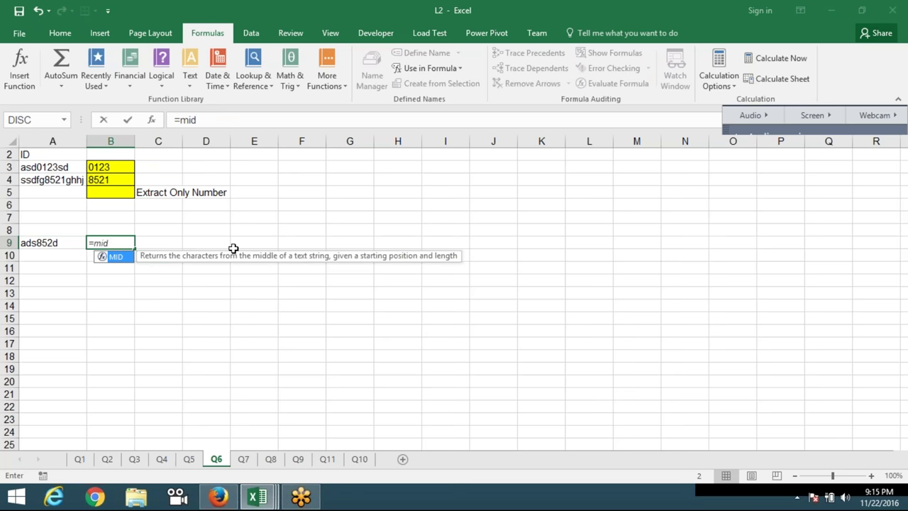
type("(")
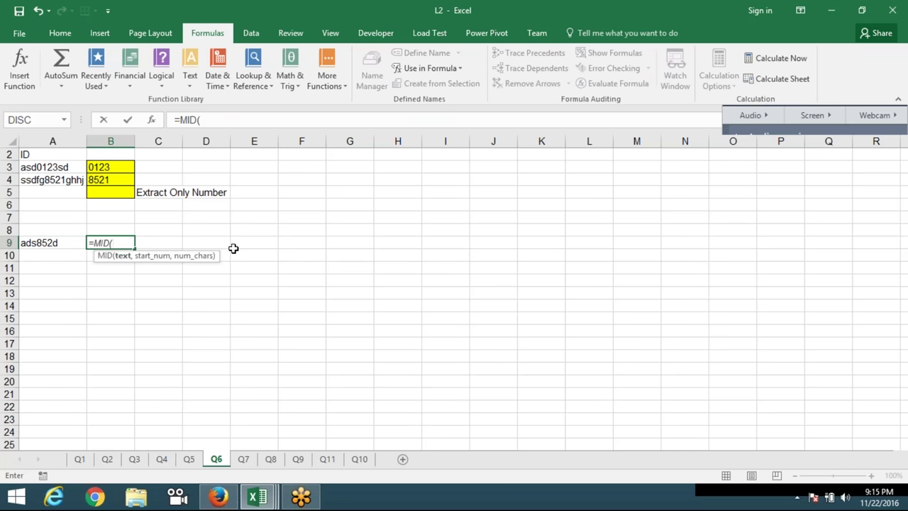
key("Left")
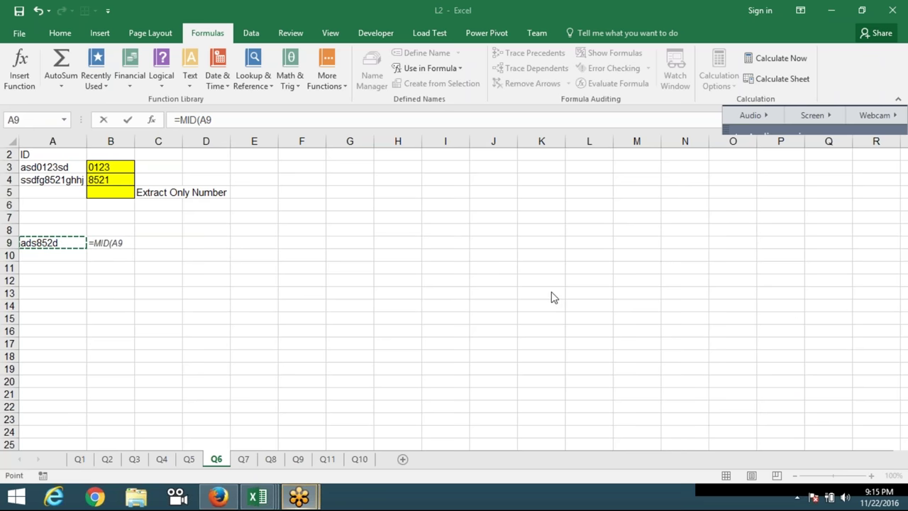
left_click(472, 303)
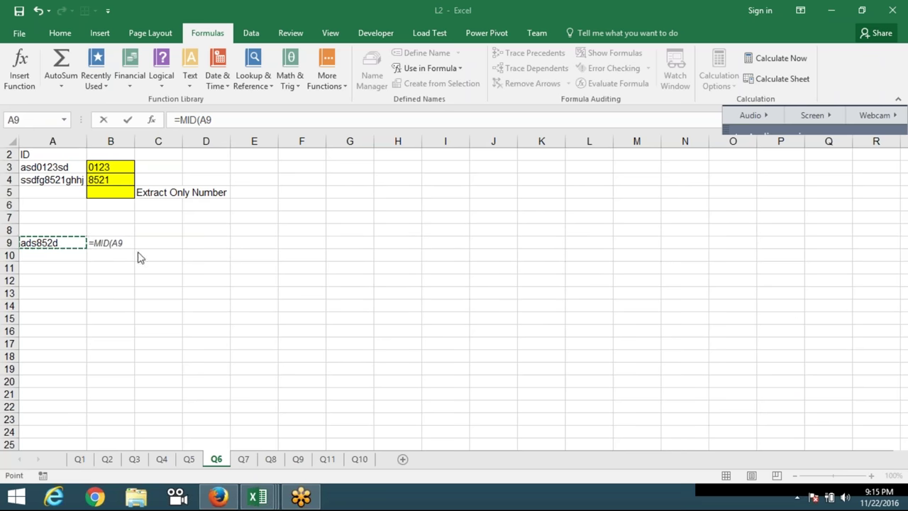
left_click(78, 243)
type(",")
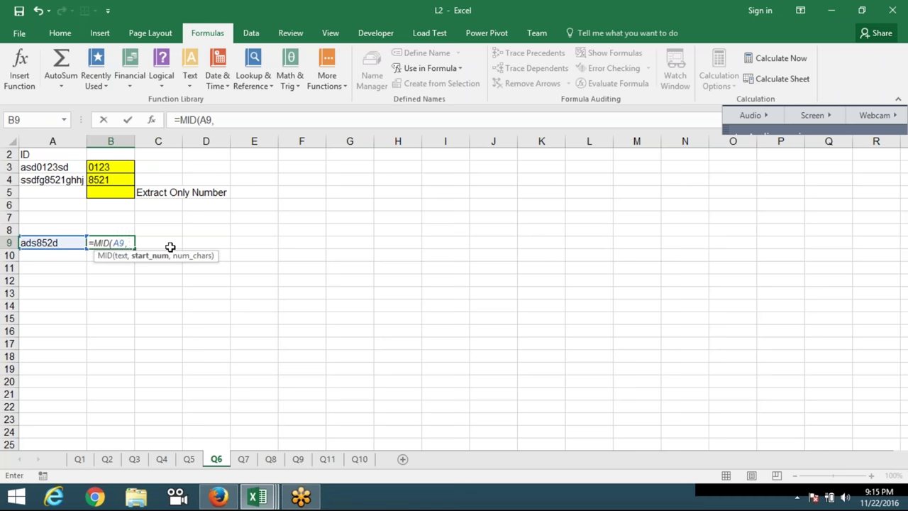
type("{1,2,3,4,5,6,7,8")
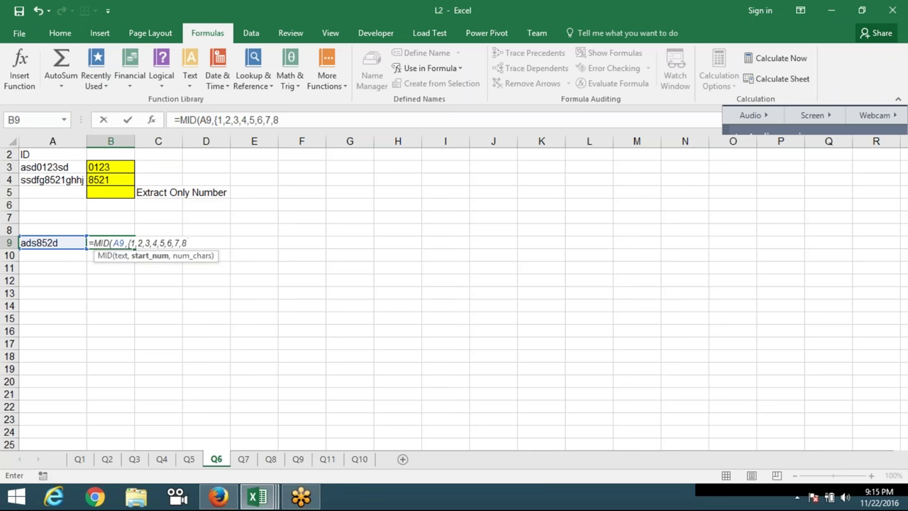
key("BackSpace")
key("BackSpace")
type("},1")
key("Return")
Array-enter the MID formula across B9:I9 and inspect the result in C9.
left_click_drag(110, 242, 445, 243)
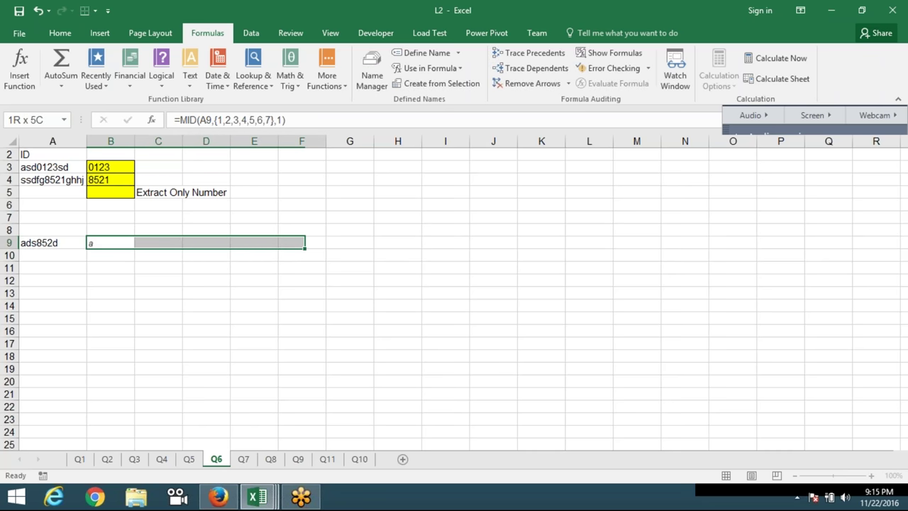
key("F2")
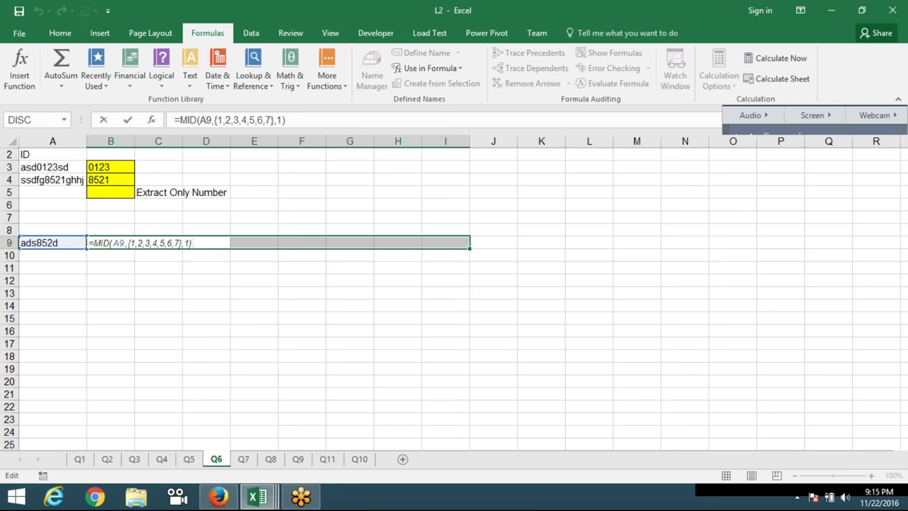
key("ctrl+shift+Return")
left_click_drag(158, 242, 187, 243)
left_click(158, 243)
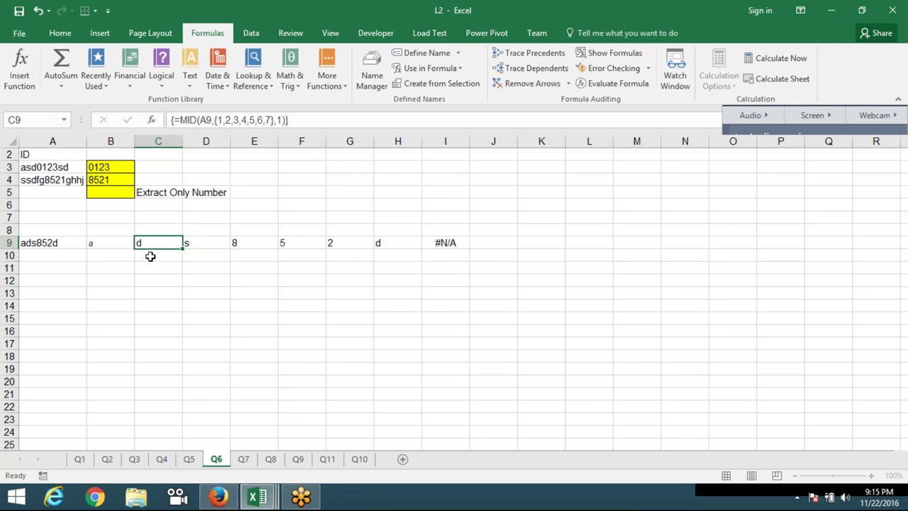
mouse_move(95, 243)
left_mouse_down()
mouse_move(376, 245)
mouse_move(378, 235)
left_mouse_up()
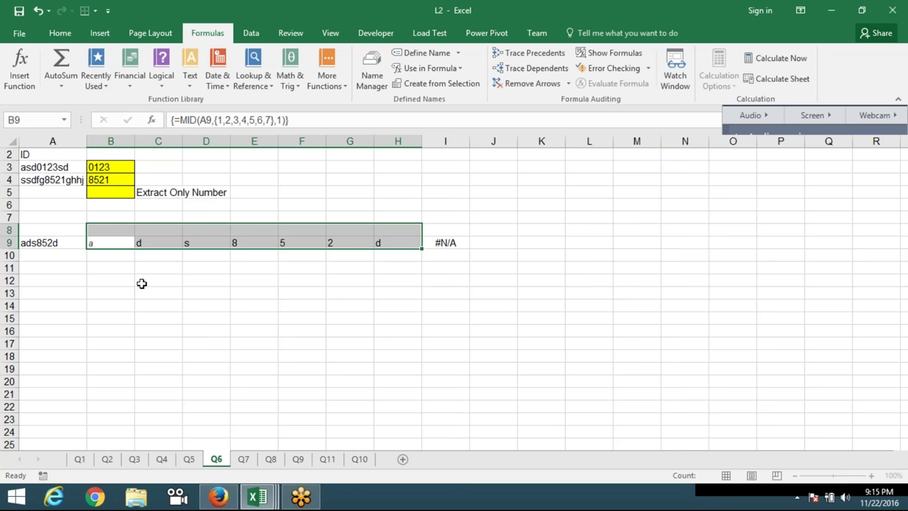
left_click(142, 281)
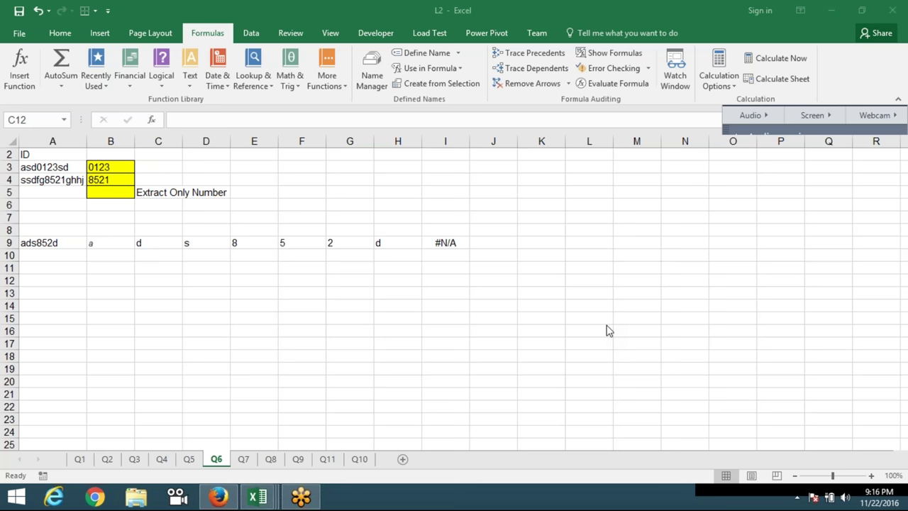
left_click(111, 244)
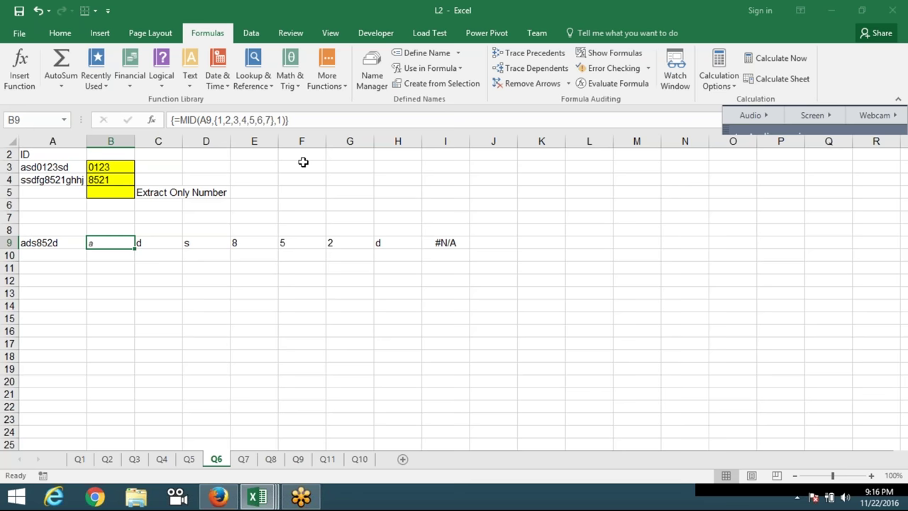
left_click(141, 249)
left_click(209, 244)
left_click(242, 243)
left_click(309, 244)
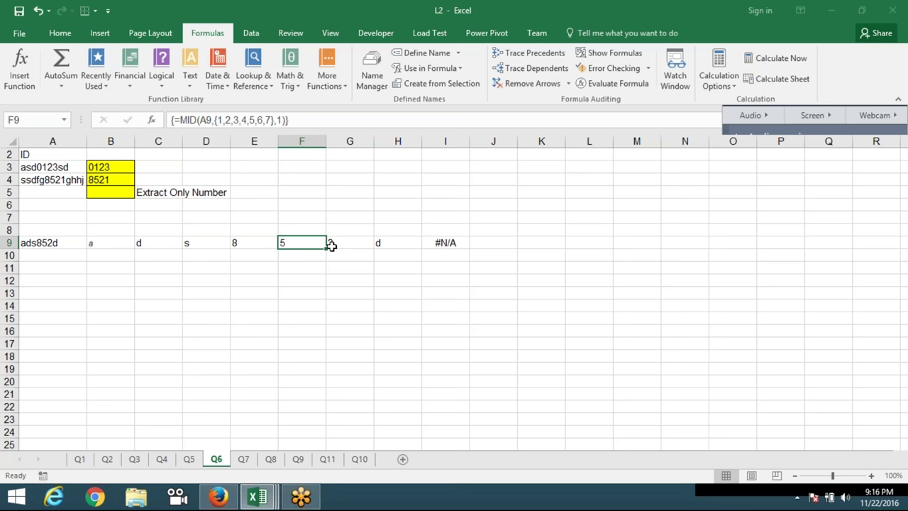
left_click(330, 244)
left_click(396, 245)
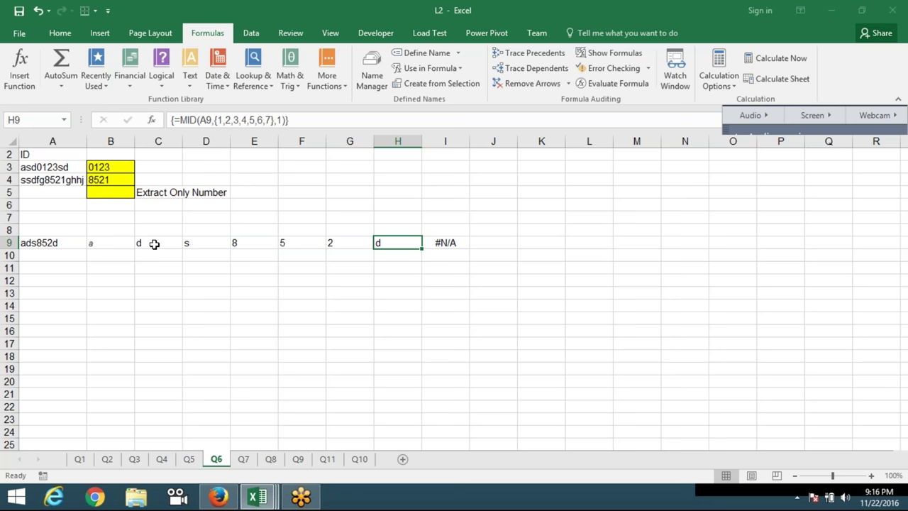
left_click(155, 245)
left_click(301, 244)
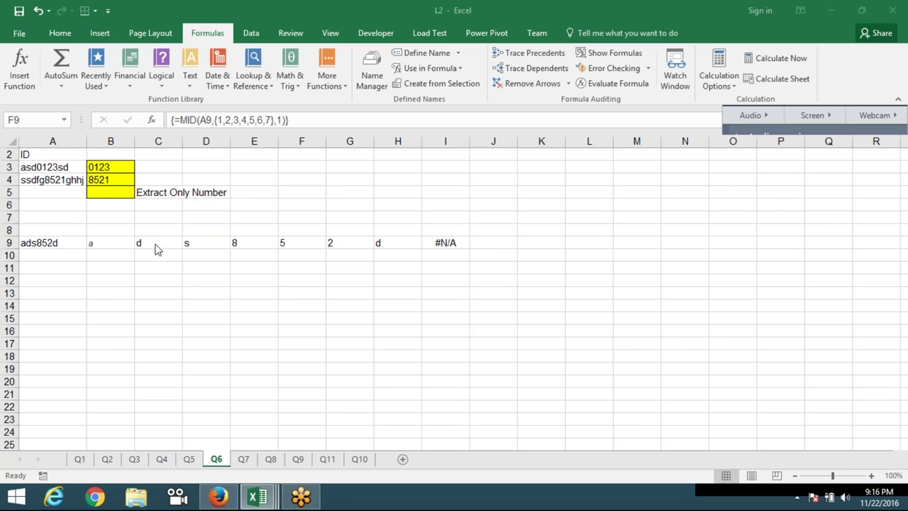
left_click(106, 255)
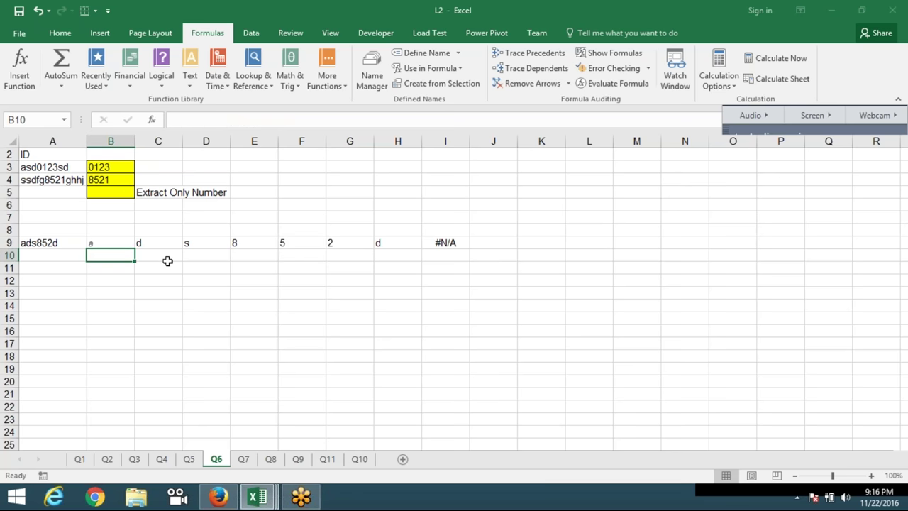
Enter =B9*1 in B10 and fill it right across B10:H10.
type("=")
key("Up")
type("*1")
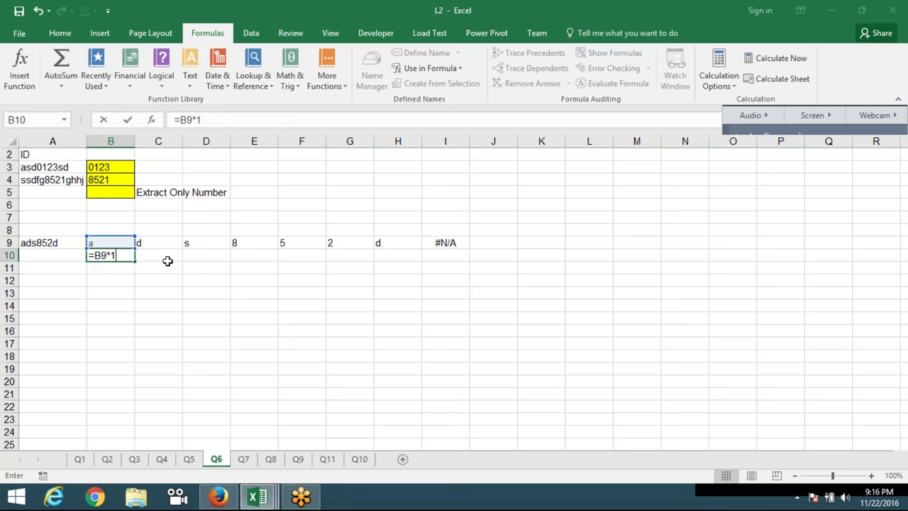
key("Return")
key("Up")
key("shift+Right")
key("shift+Right")
key("shift+Right")
key("shift+Right")
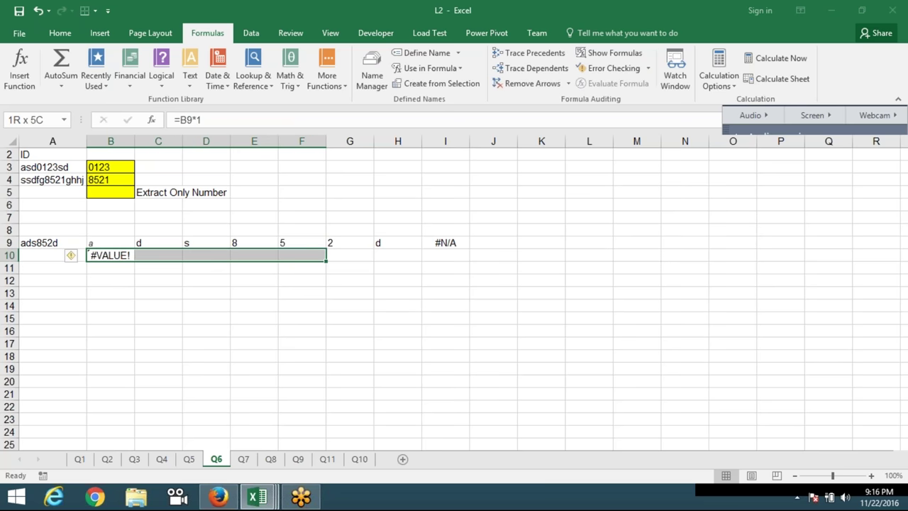
key("shift+Right")
key("shift+Right")
key("shift+Right")
key("shift+Left")
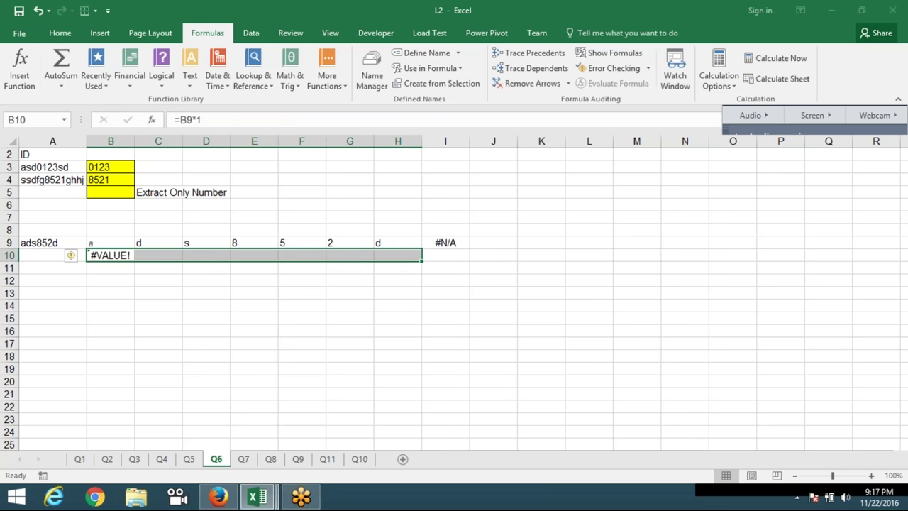
key("ctrl+r")
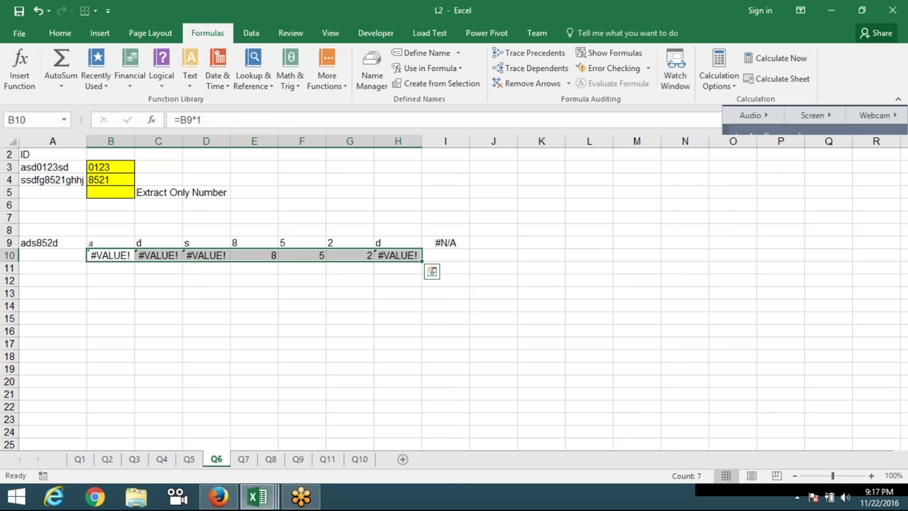
Review the B9 and B10 formulas and step through the row 10 results.
left_click(110, 243)
left_click(110, 255)
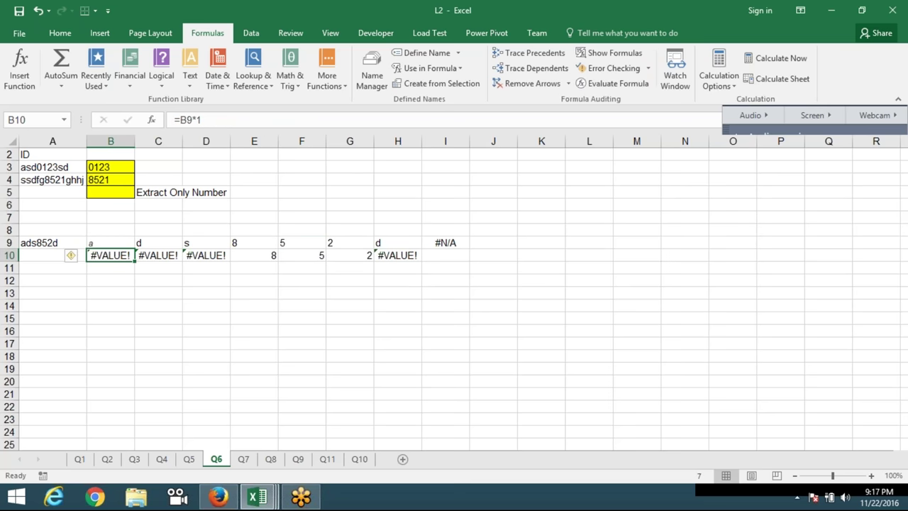
key("Right")
key("Right")
key("Right")
key("Right")
key("Right")
key("Right")
key("Right")
key("Left")
key("Left")
key("Home")
key("Right")
left_click(110, 268)
Enter =ISBLANK(B10) in B11 and fill it right across B11:I11.
type("=")
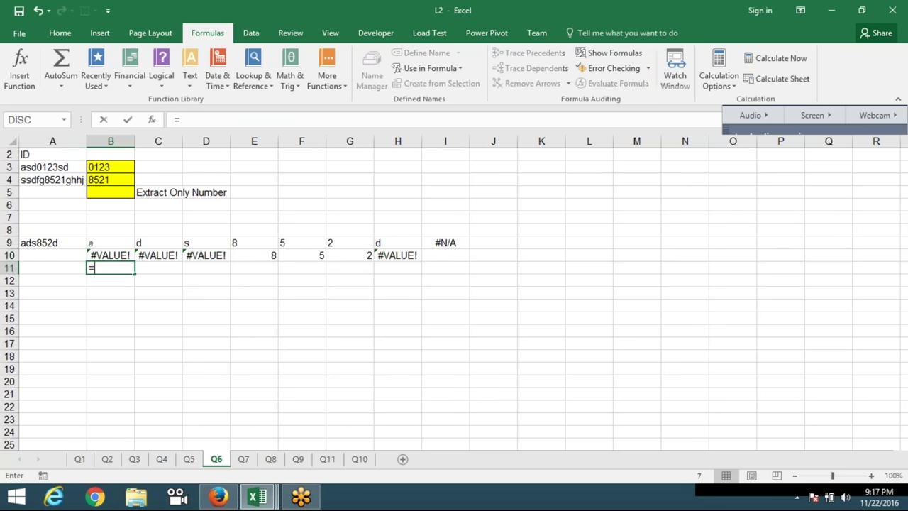
type("is")
key("Tab")
key("Up")
type(")")
key("ctrl+Return")
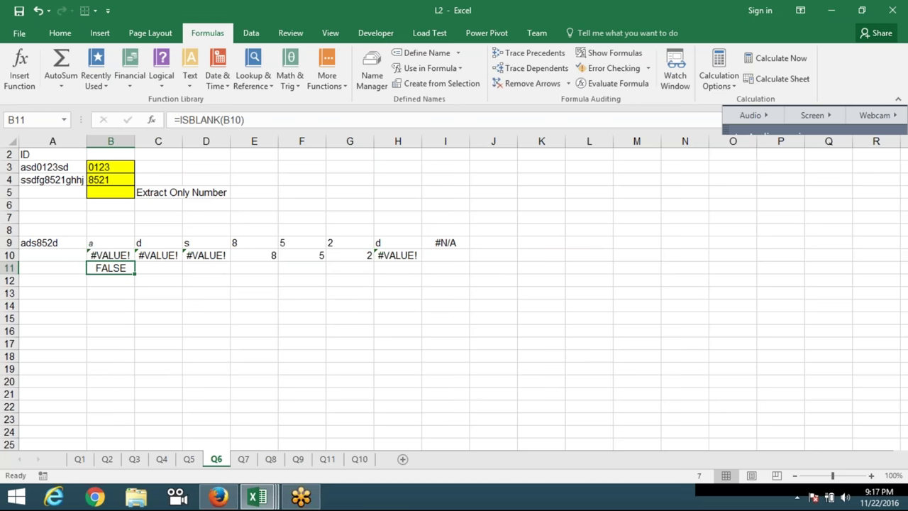
key("shift+Right")
key("shift+Right")
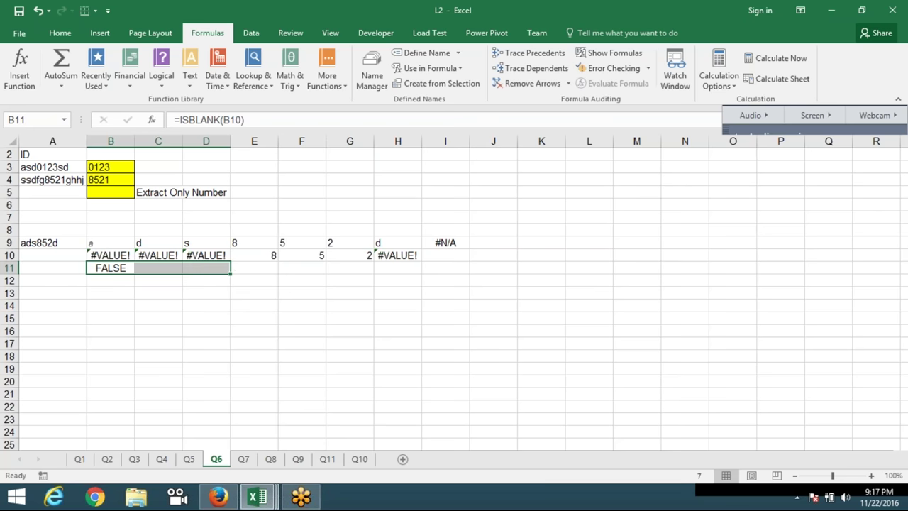
key("shift+Right")
key("shift+Right")
key("shift+Right")
key("shift+Right")
key("shift+Right")
key("shift+Right")
key("shift+Left")
key("ctrl+r")
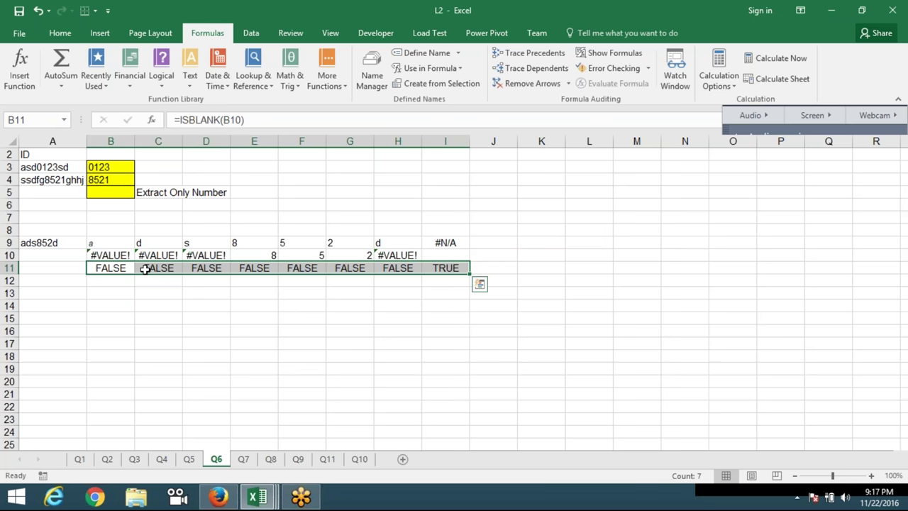
Review E11's formula, then clear B11's contents while staying in edit mode.
left_click(259, 268)
key("F2")
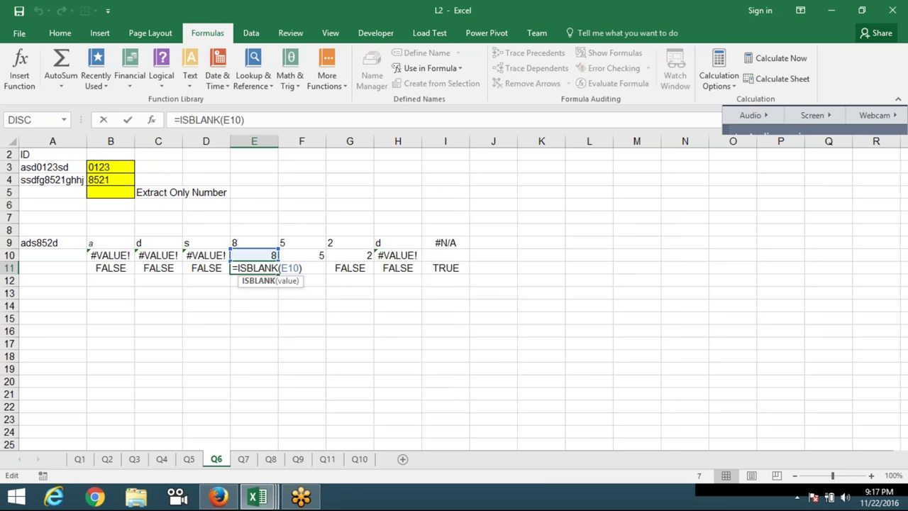
key("Escape")
left_click(99, 268)
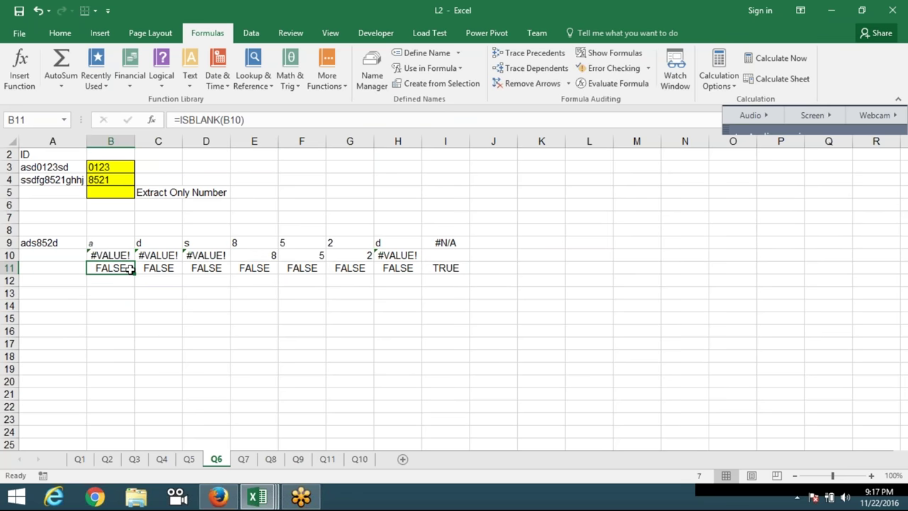
type("ISE")
key("BackSpace")
key("BackSpace")
key("BackSpace")
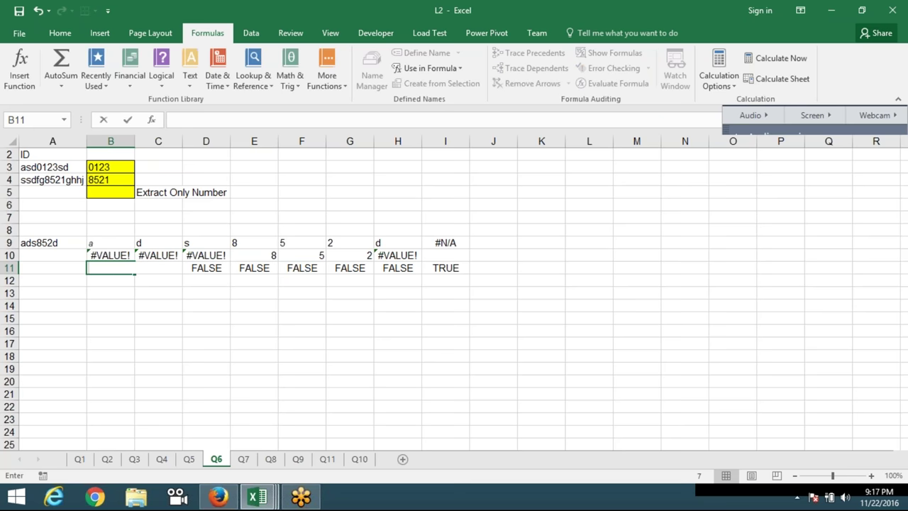
Enter =ISERROR(B10) in B11 and fill it across to I11.
type("=")
type("IS")
key("Down")
key("Down")
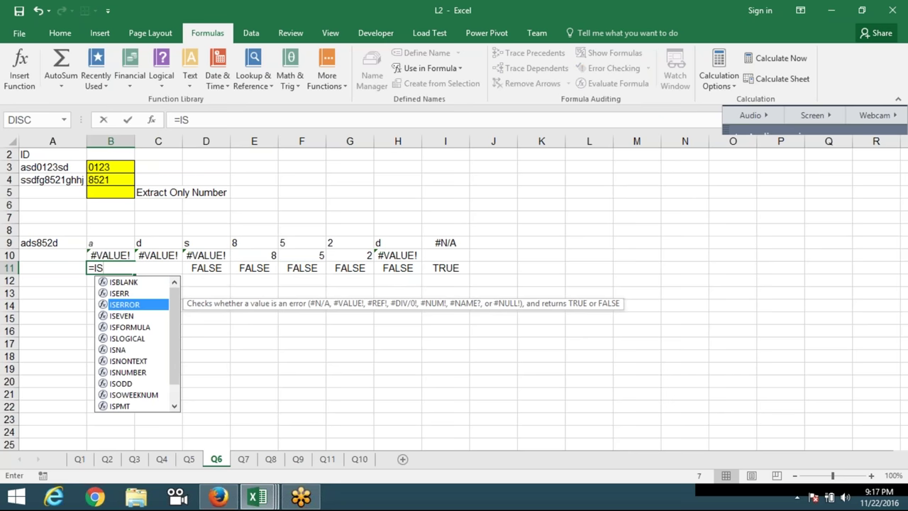
key("Tab")
key("Up")
key("Return")
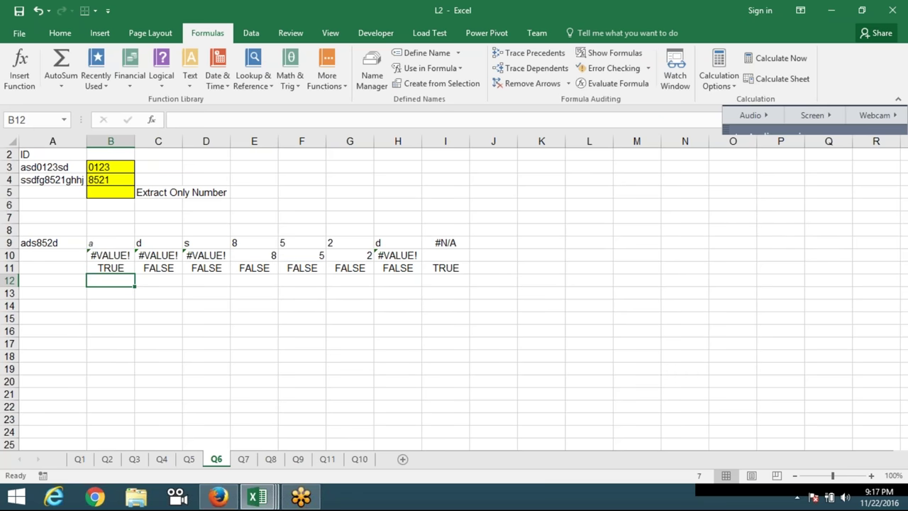
left_click(114, 269)
left_click_drag(134, 274, 451, 275)
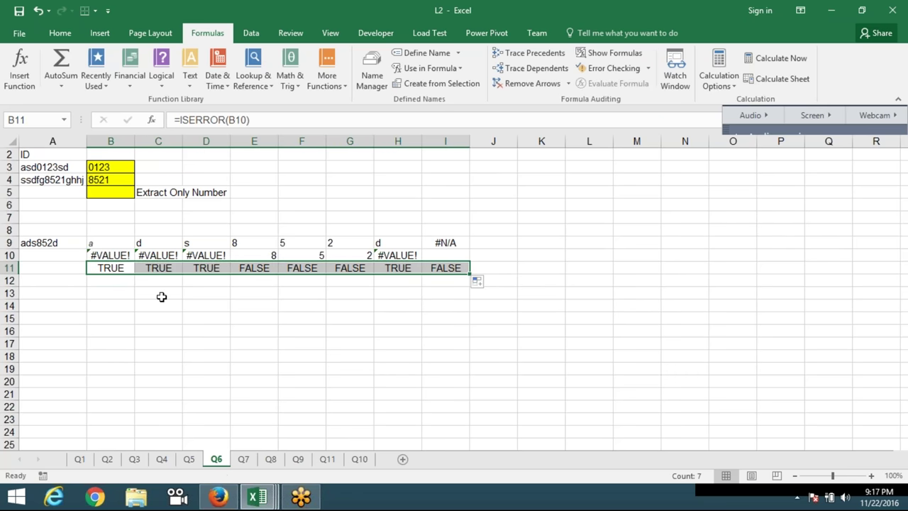
left_click(162, 297)
key("Left")
Enter =MATCH(TRUE,B11:I11,0) in B13.
type("=")
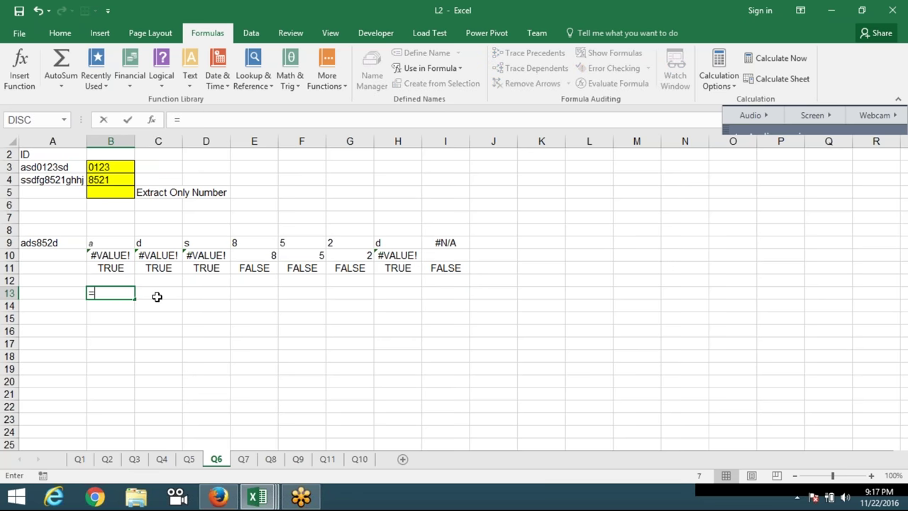
type("MA")
key("Tab")
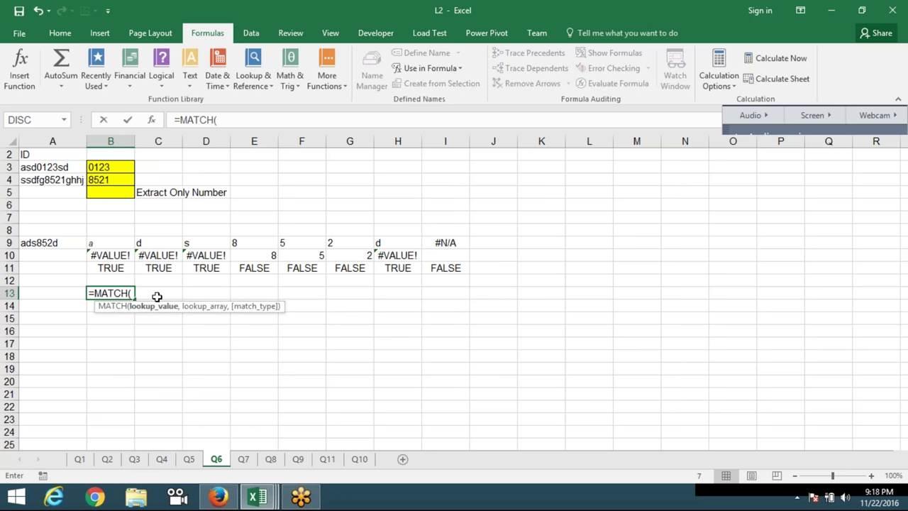
type("TRU")
key("Tab")
type("`")
key("Return")
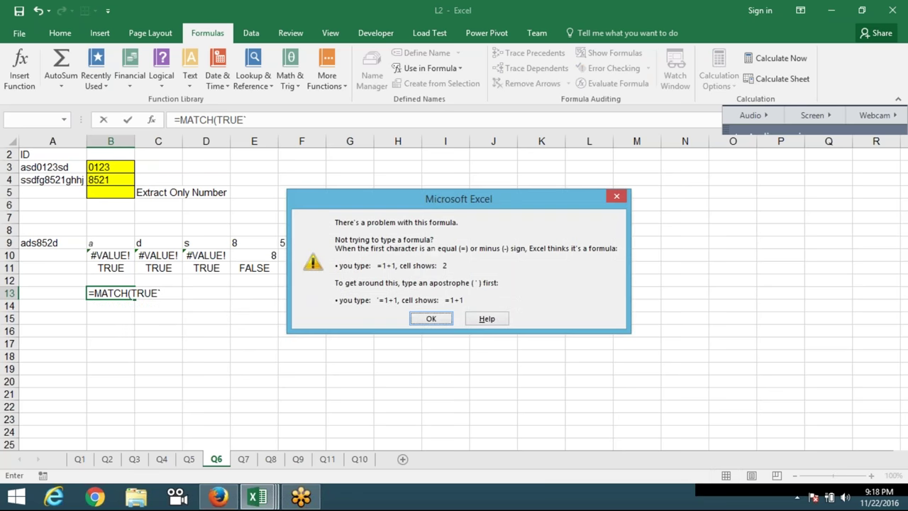
key("Return")
key("End")
key("BackSpace")
type(",")
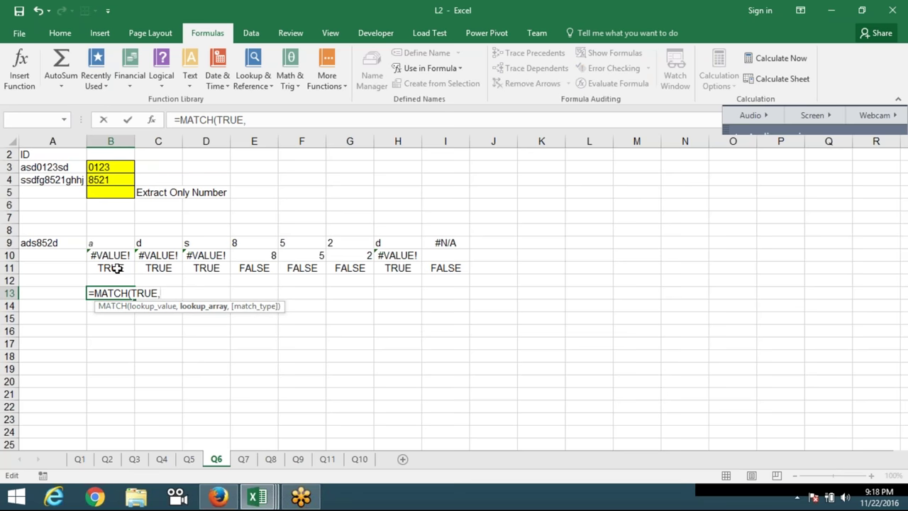
left_click_drag(120, 267, 433, 269)
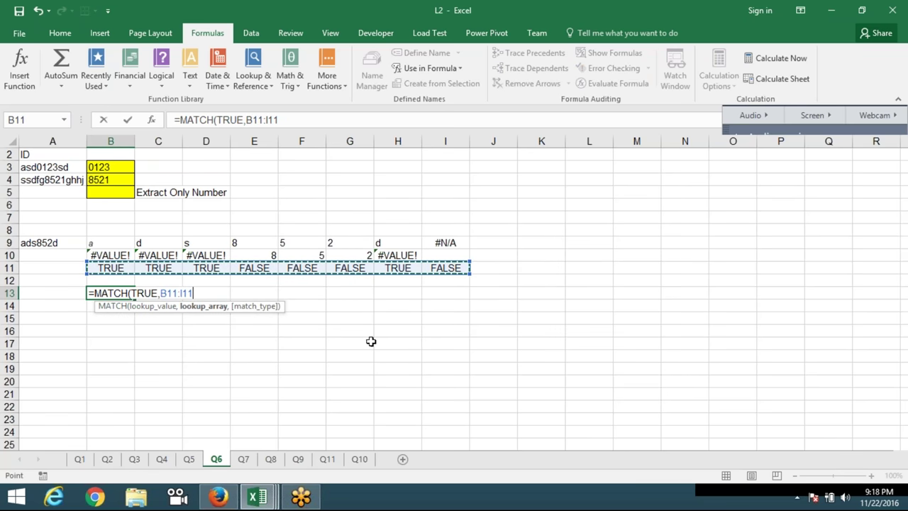
type(",")
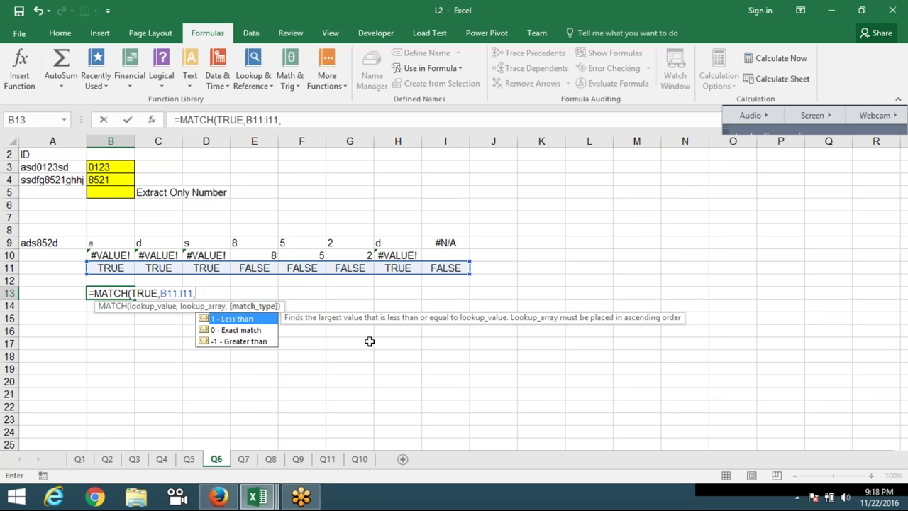
type("0")
key("Return")
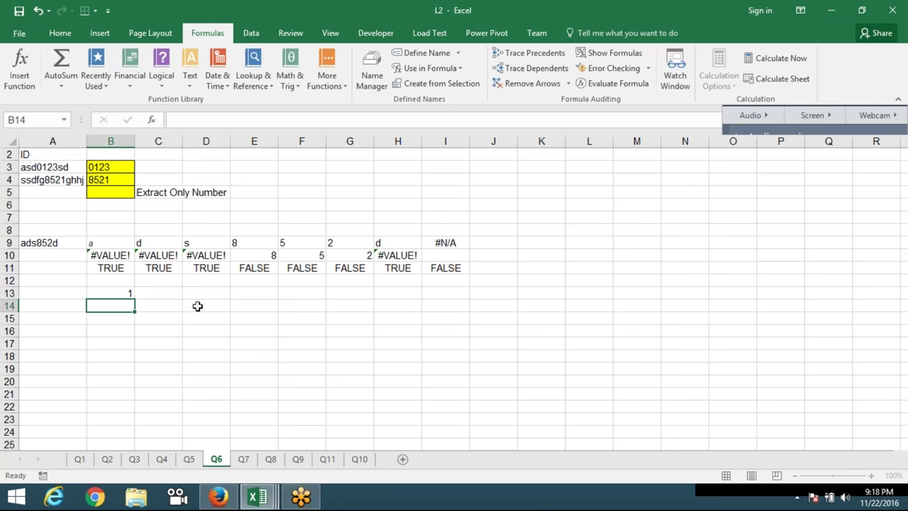
Change the MATCH lookup value from TRUE to FALSE so B13 returns 4.
left_click(104, 292)
key("F2")
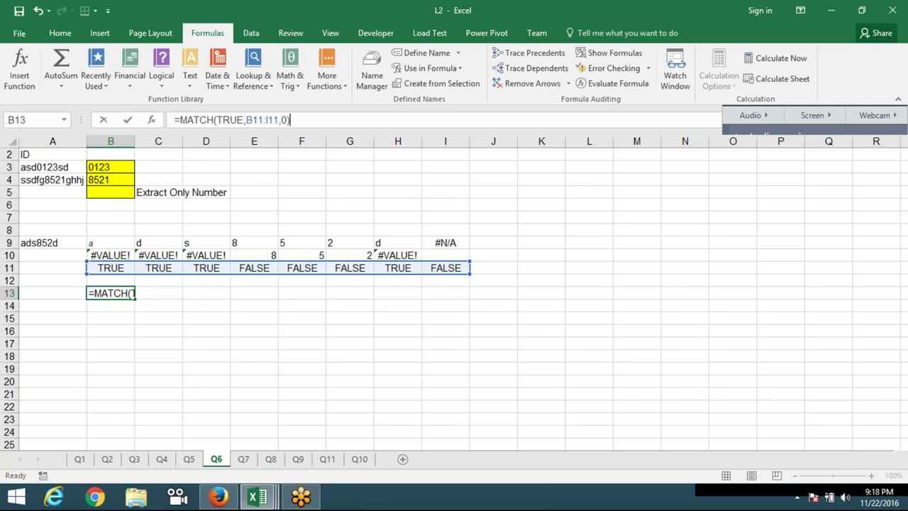
double_click(230, 120)
type("FALSE")
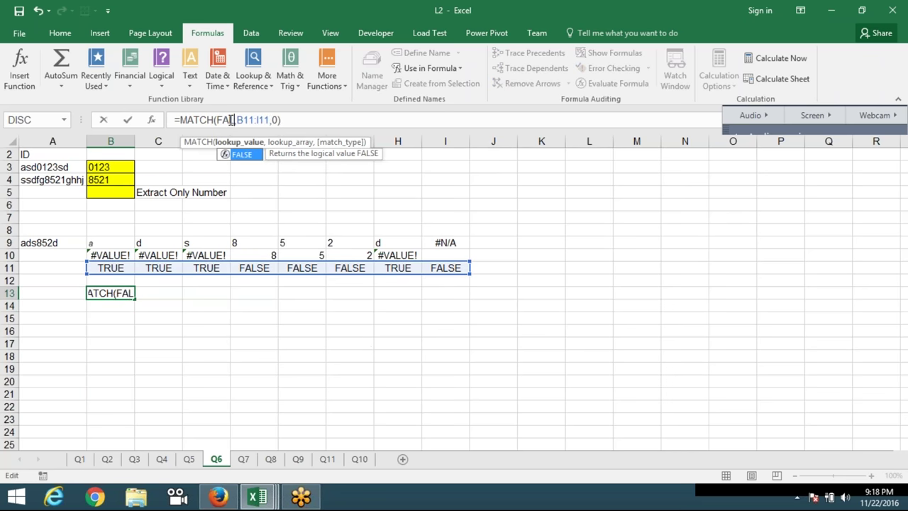
key("Escape")
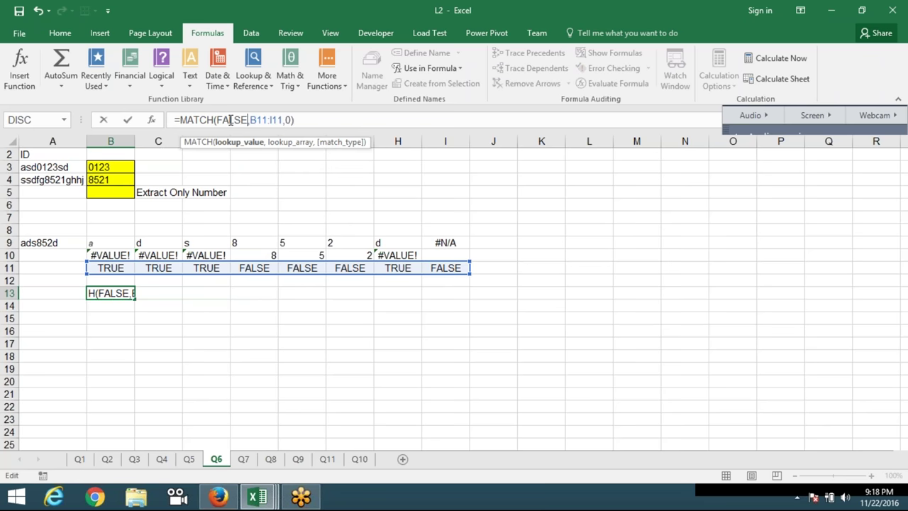
key("Return")
key("Up")
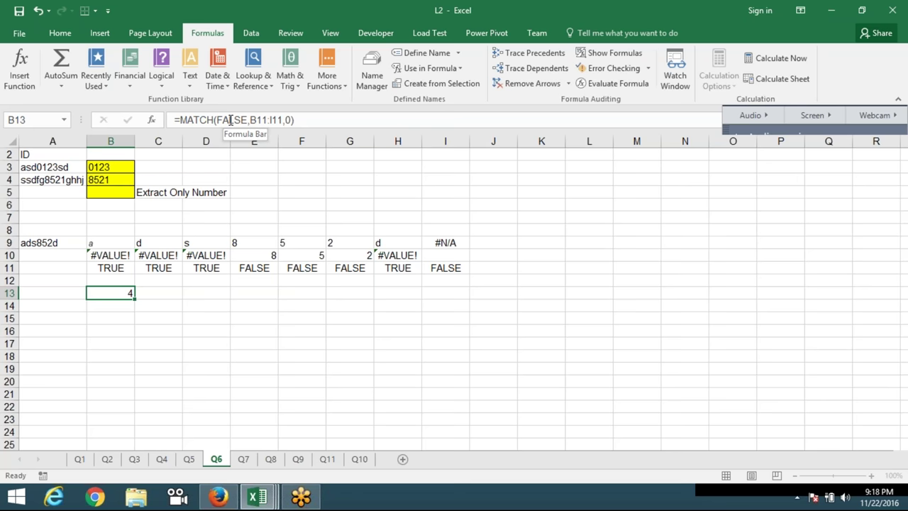
left_click(266, 258)
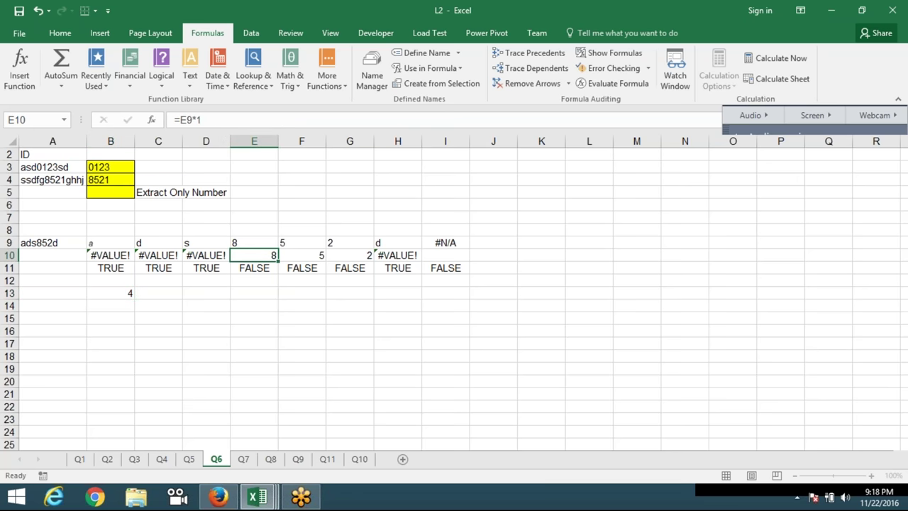
left_click(260, 267)
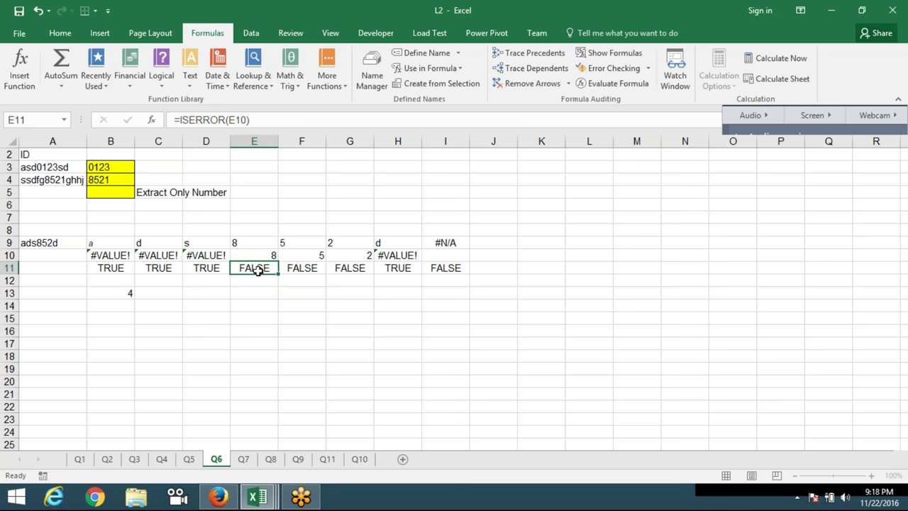
left_click(287, 296)
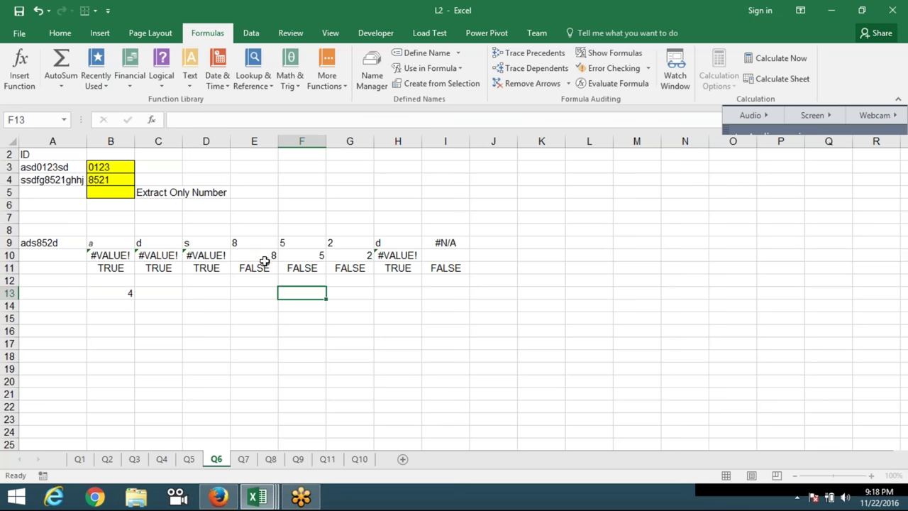
left_click_drag(262, 254, 349, 255)
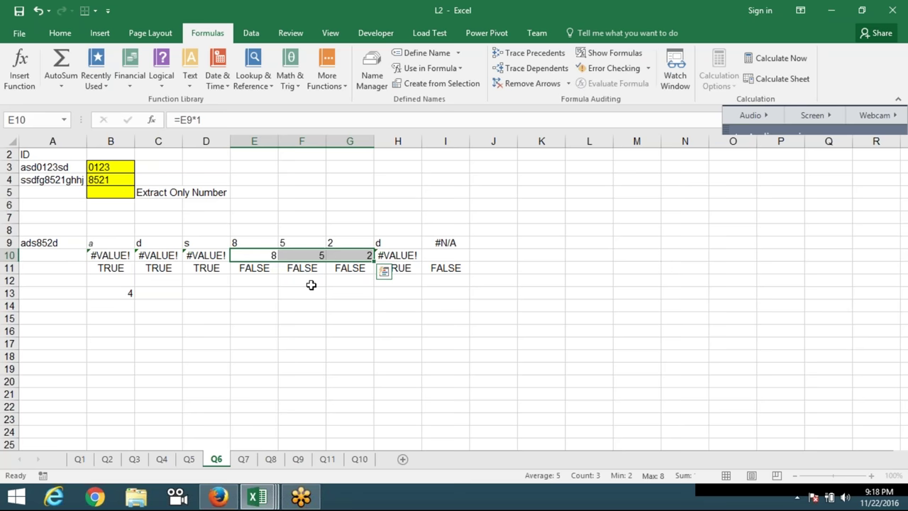
left_click_drag(260, 267, 333, 268)
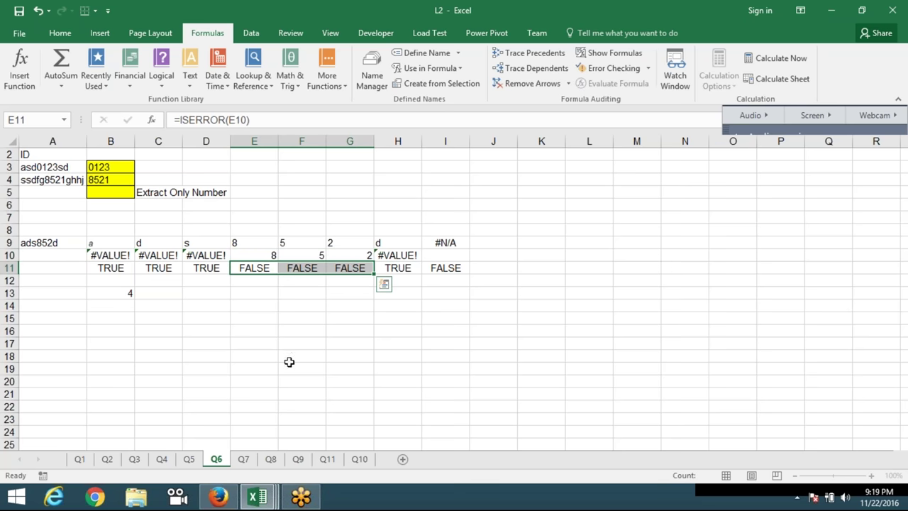
left_click(177, 294)
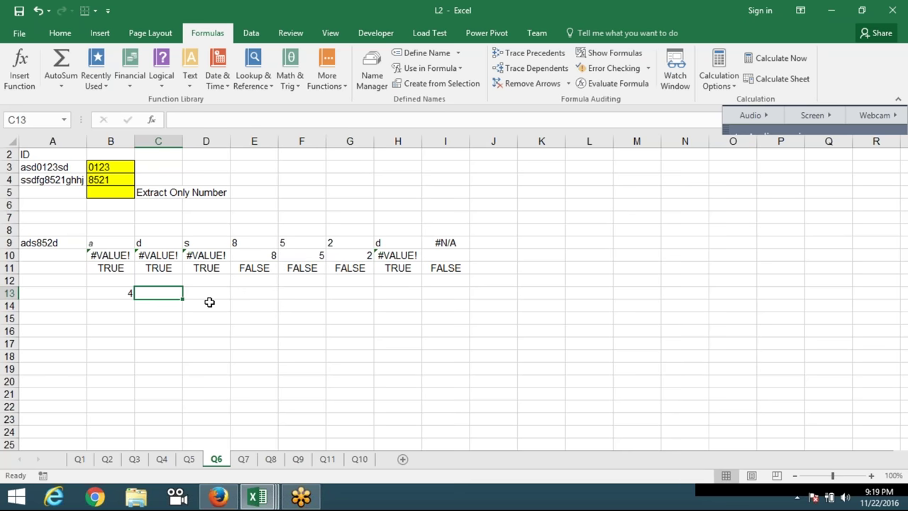
type("-")
key("BackSpace")
type("=")
key("BackSpace")
Enter =COUNTIF(B11:H11,FALSE) in C13, narrowing the range from B11:I11, so it returns 3.
type("=COU")
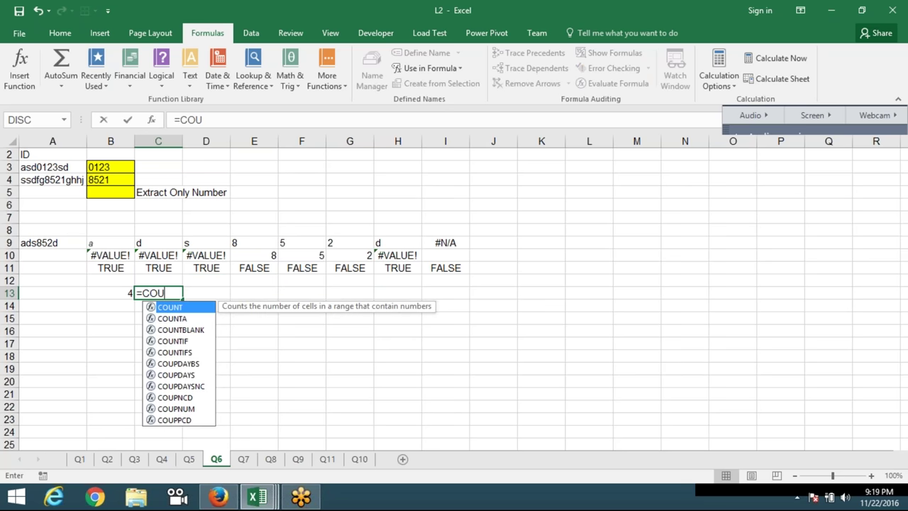
key("Down")
key("Down")
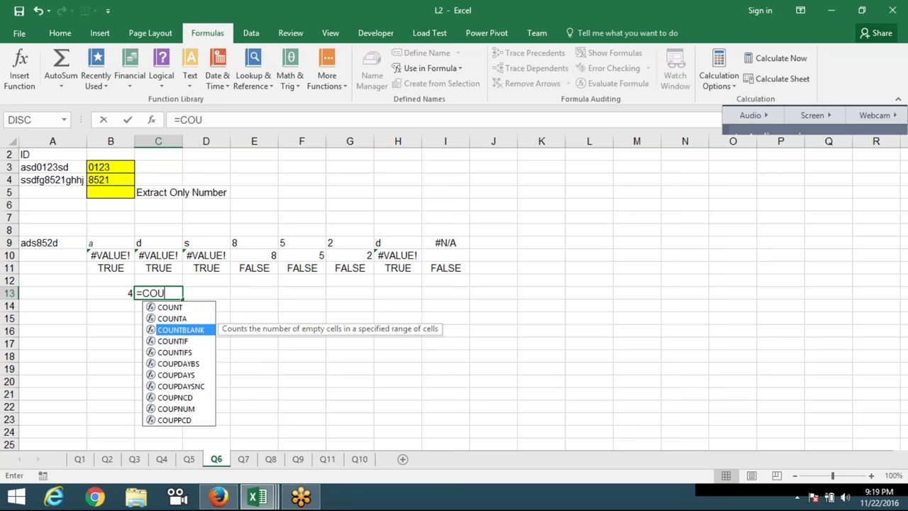
key("Down")
key("Tab")
key("Up")
key("Up")
key("Up")
left_click_drag(111, 267, 446, 267)
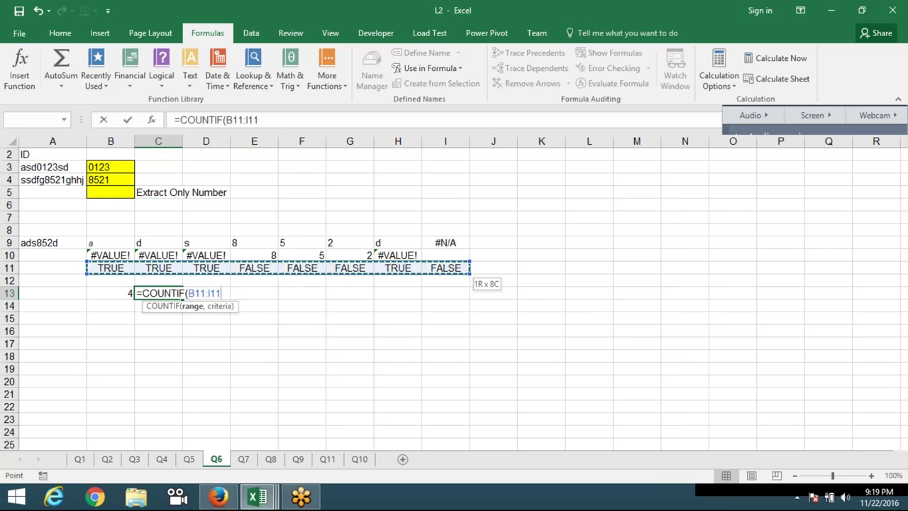
type(",FALSE")
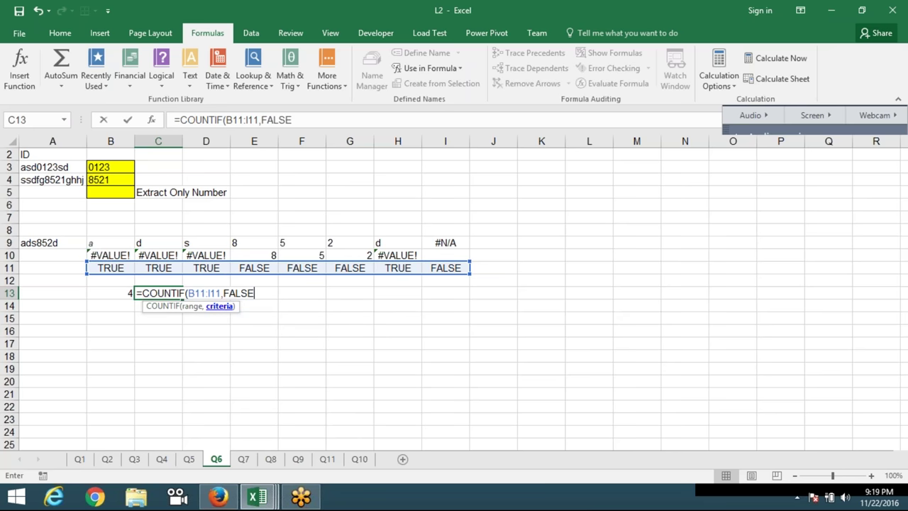
key("Return")
left_click(158, 293)
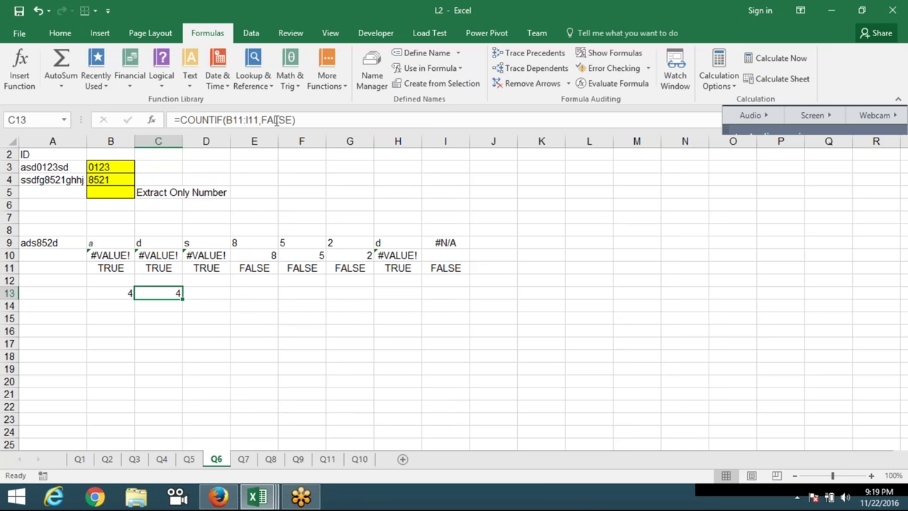
double_click(173, 295)
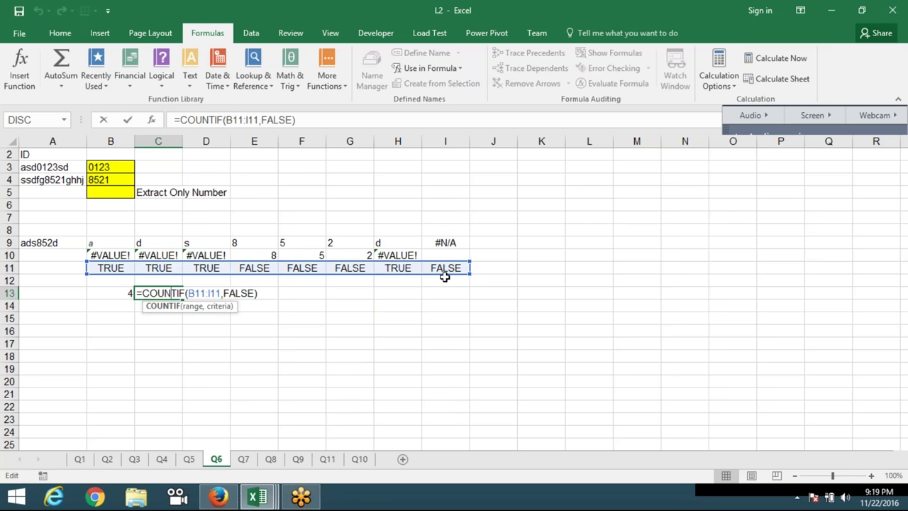
left_click_drag(468, 274, 443, 268)
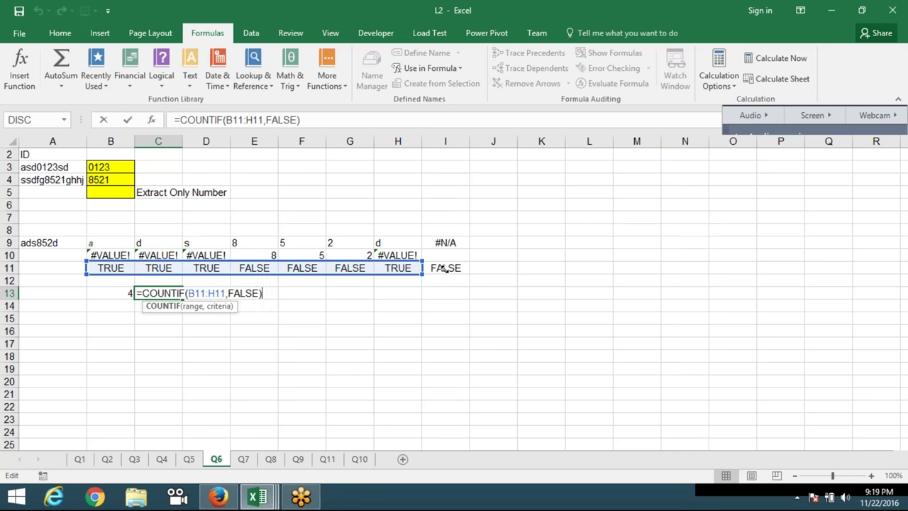
key("Return")
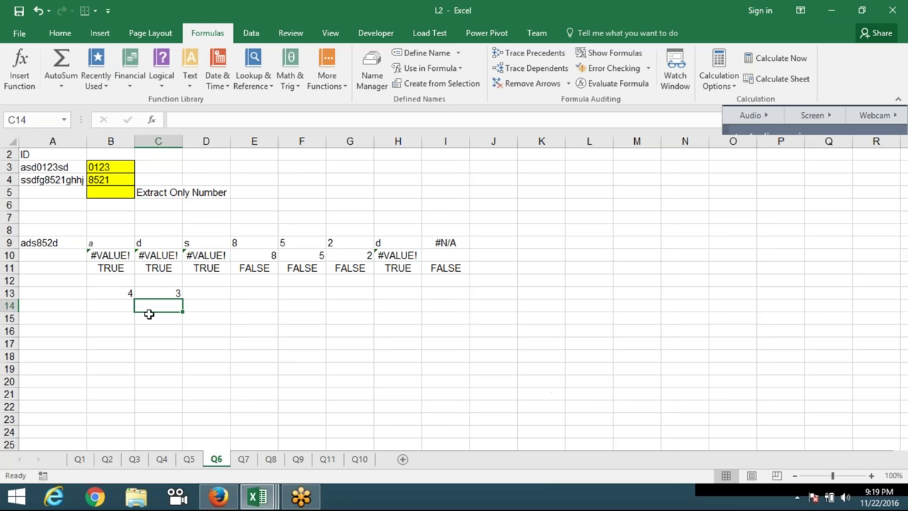
Review the formulas in B13, E10 and C13 and the extracted digits 8, 5, 2.
left_click(128, 293)
left_click(250, 257)
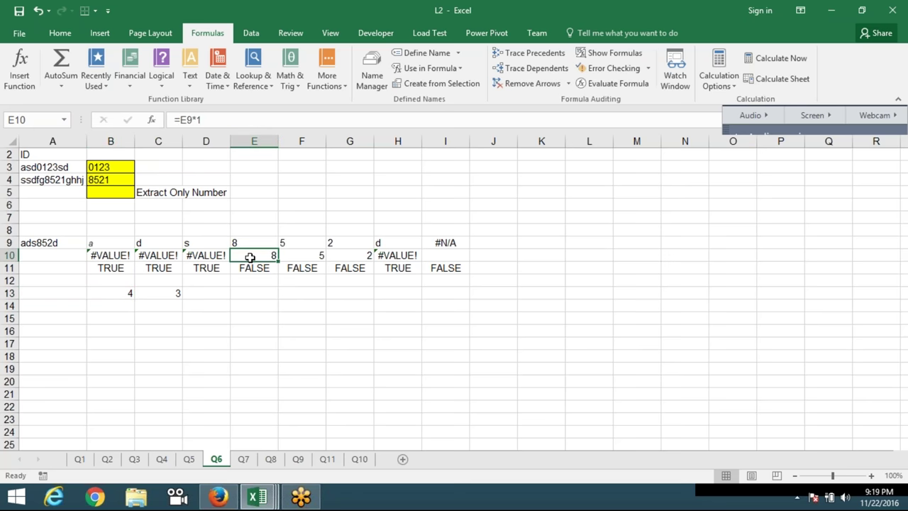
left_click(170, 294)
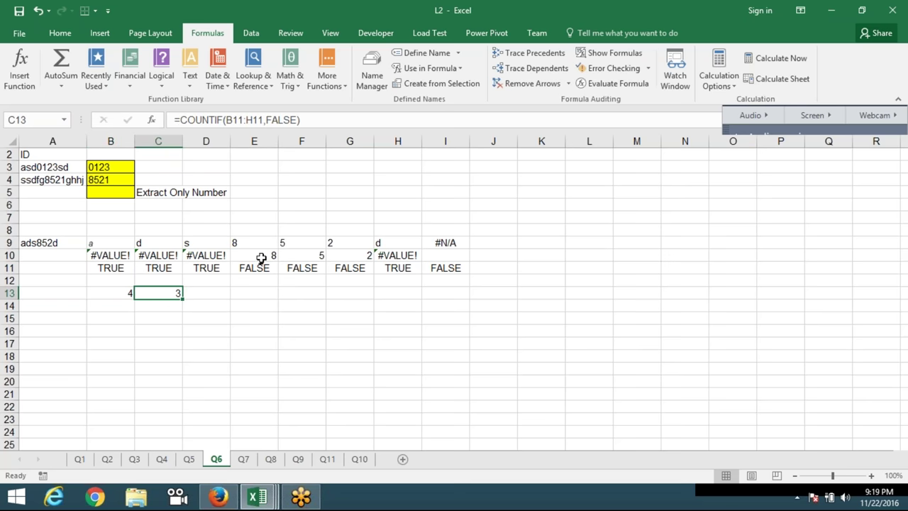
left_click_drag(260, 258, 337, 257)
Enter =MID(A9,B13,C13) in D13 to extract 852 from ads852d.
left_click(225, 295)
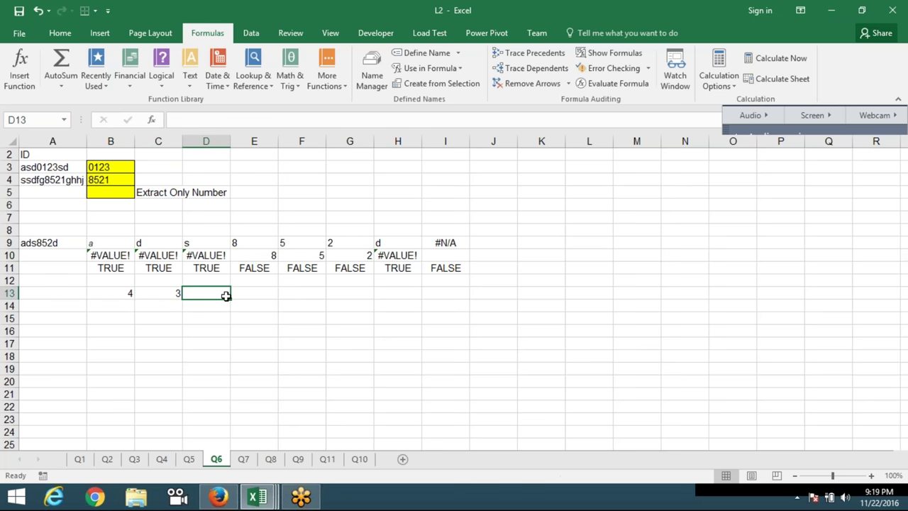
type("=MID(")
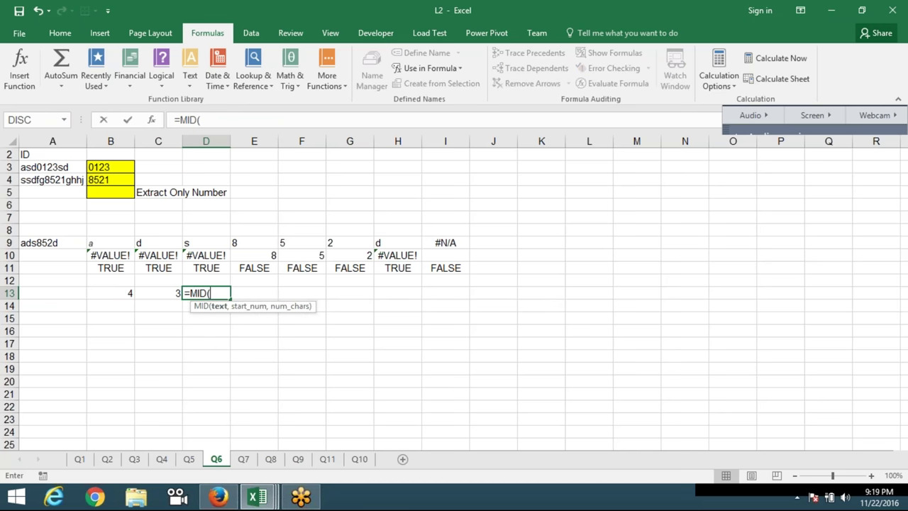
left_click(63, 245)
type(",")
left_click(128, 293)
type(",")
left_click(176, 293)
key("Return")
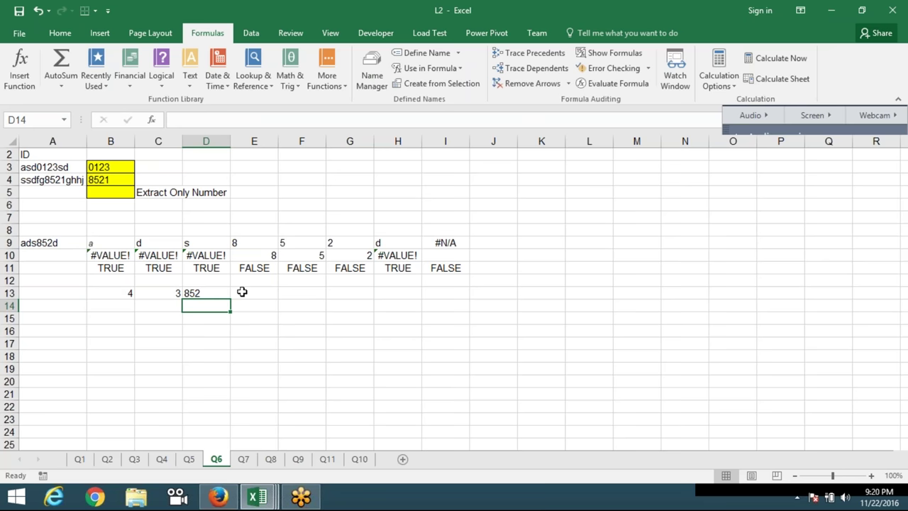
mouse_move(98, 245)
left_mouse_down()
mouse_move(403, 256)
mouse_move(436, 267)
left_mouse_up()
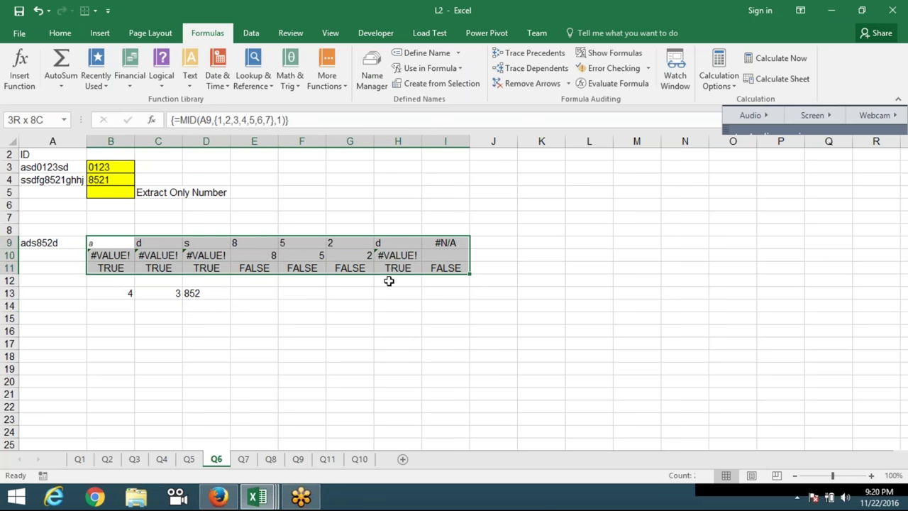
left_click_drag(132, 293, 203, 293)
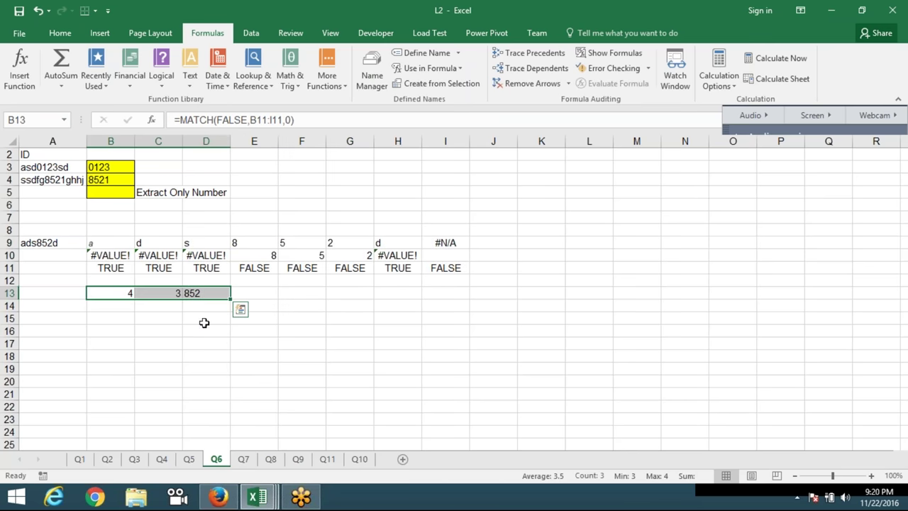
left_click(293, 340)
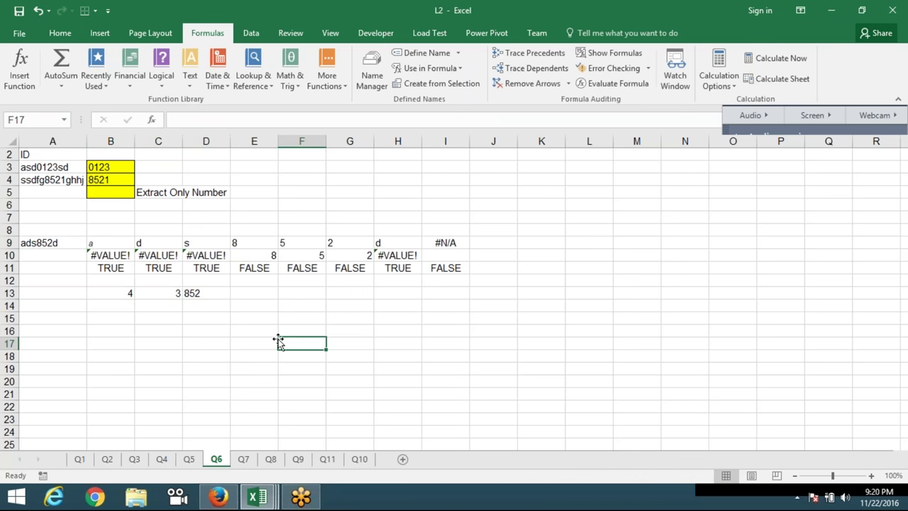
left_click(108, 296)
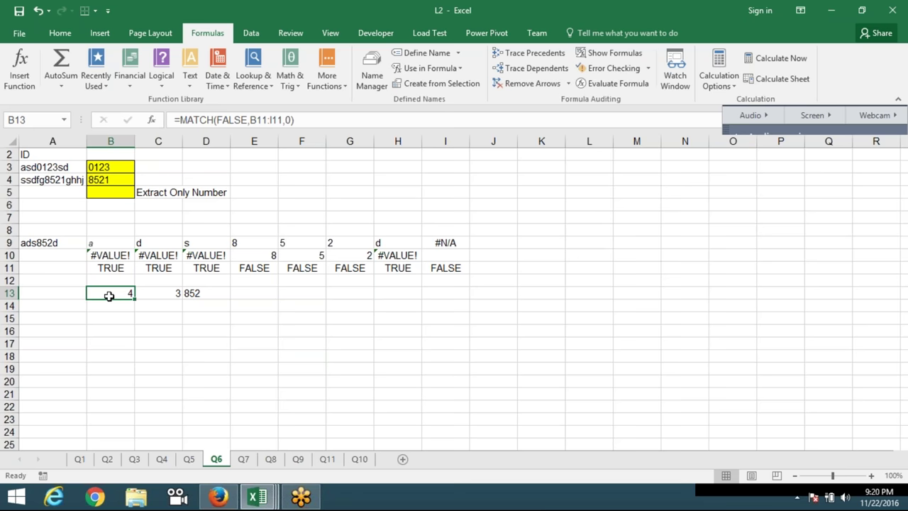
left_click(158, 295)
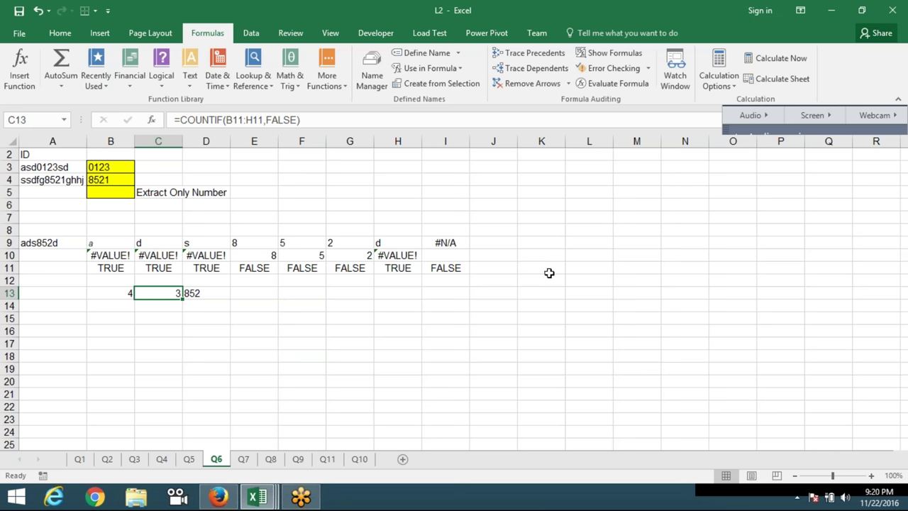
key("F10")
left_click(120, 294)
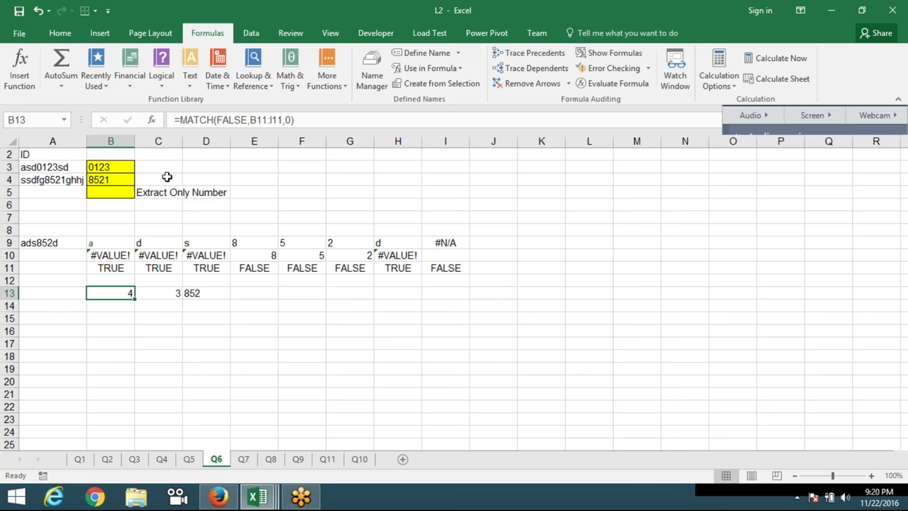
left_click(164, 293)
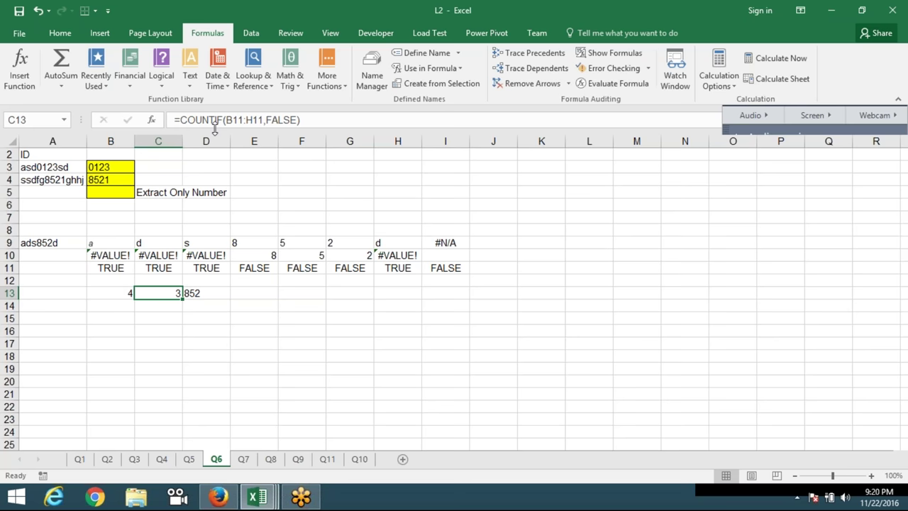
left_click(193, 293)
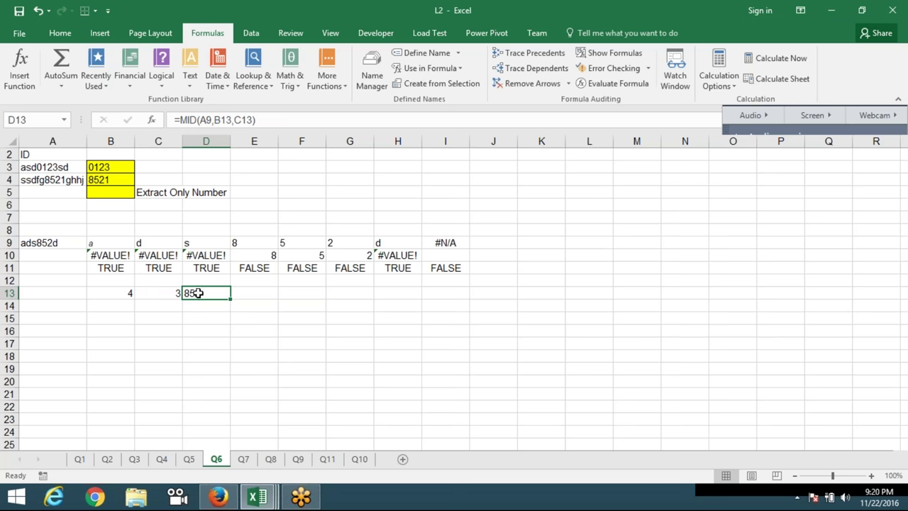
left_click(112, 246)
left_click_drag(123, 259, 436, 284)
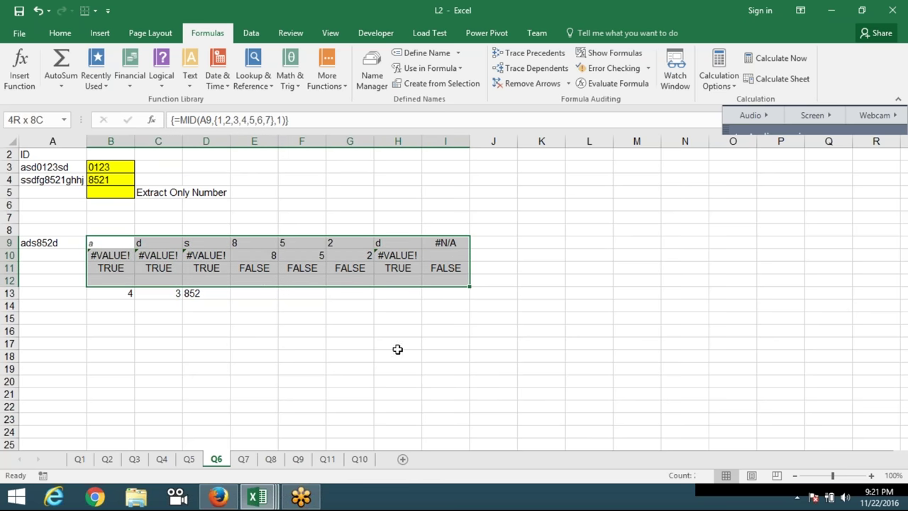
left_click(398, 355)
left_click(40, 246)
mouse_move(91, 243)
left_mouse_down()
mouse_move(441, 245)
mouse_move(379, 249)
left_mouse_up()
left_click_drag(100, 257, 408, 257)
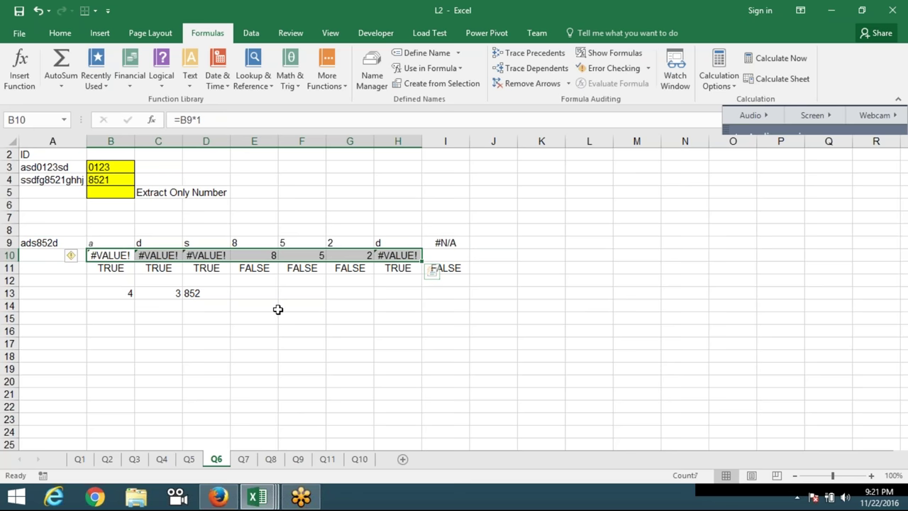
left_click(120, 245)
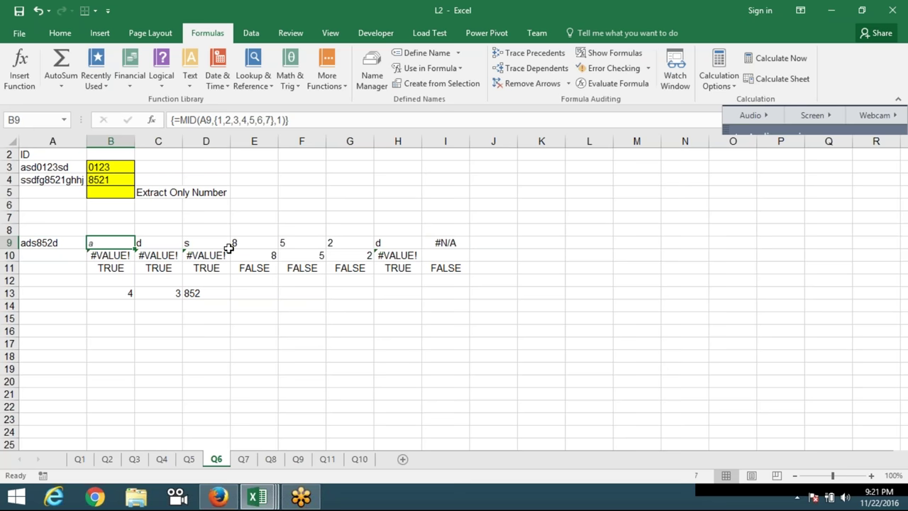
left_click(113, 254)
left_click(206, 254)
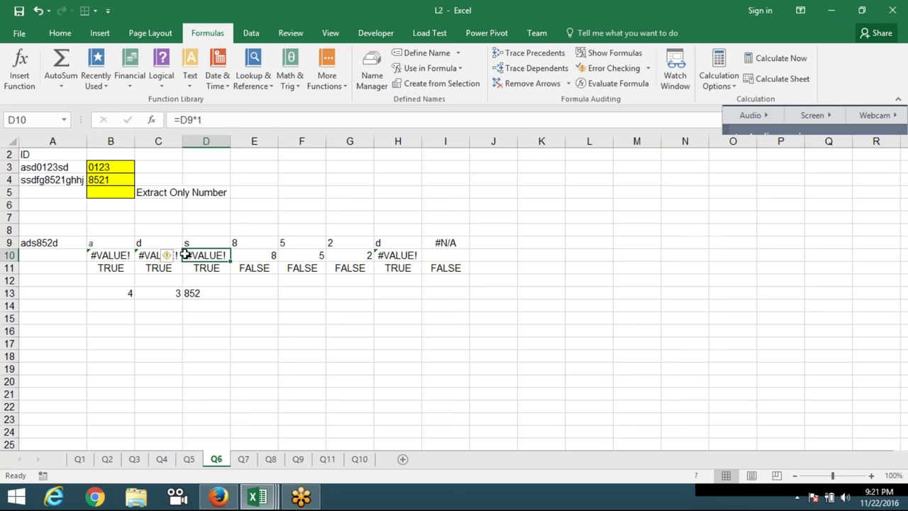
left_click(254, 255)
left_click(346, 255)
left_click(383, 256)
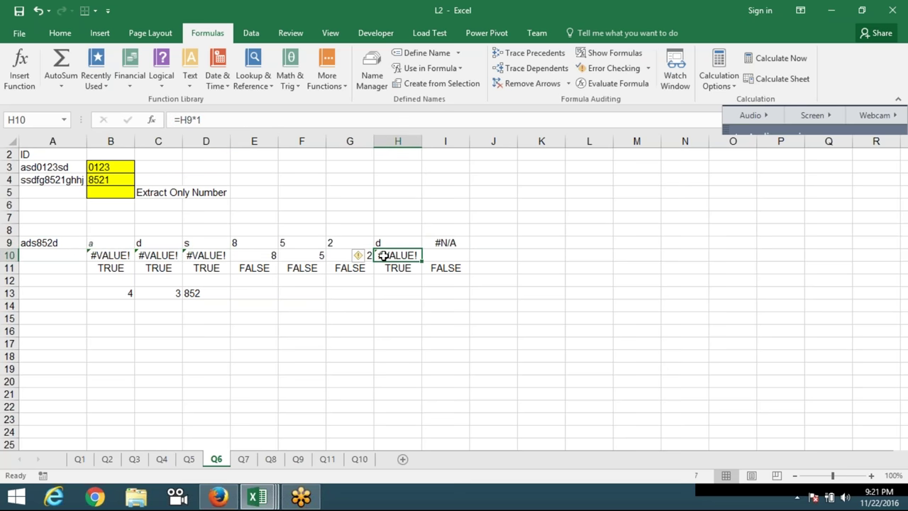
left_click(253, 256)
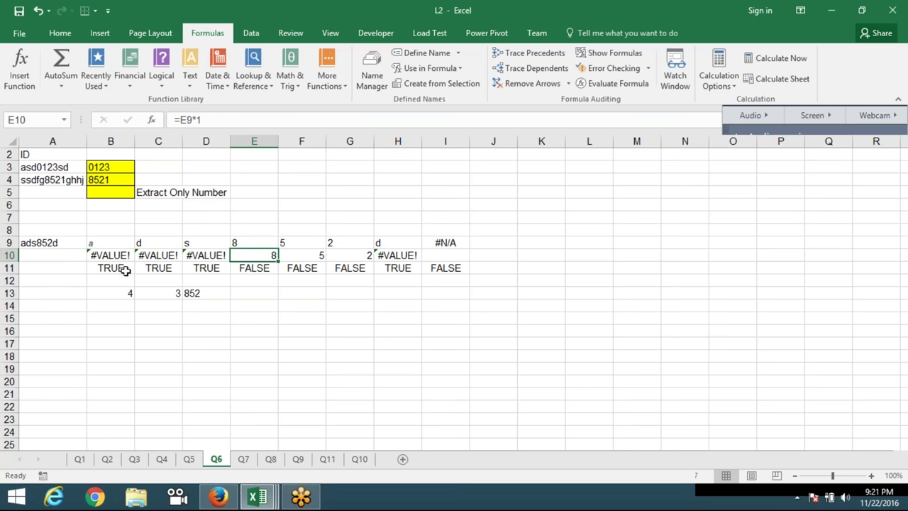
left_click_drag(103, 255, 436, 268)
left_click(107, 267)
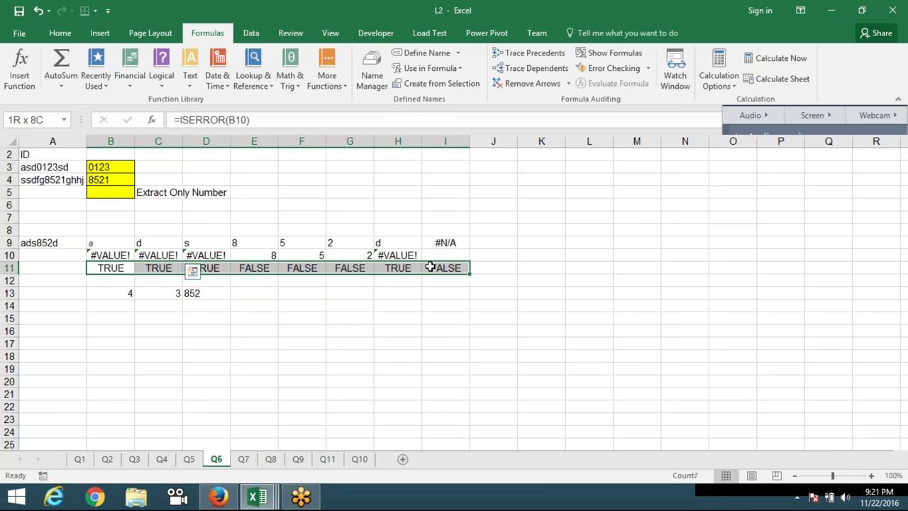
left_click(299, 294)
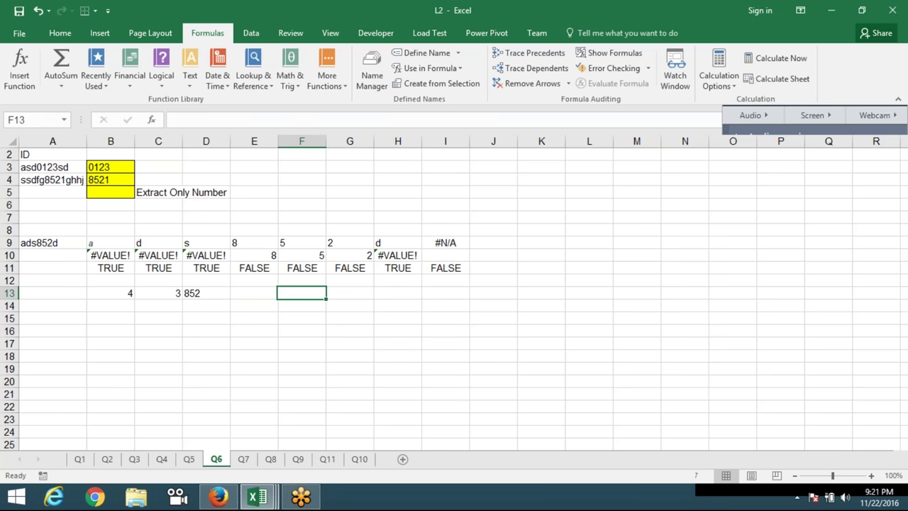
left_click(106, 257)
left_click_drag(106, 259, 106, 269)
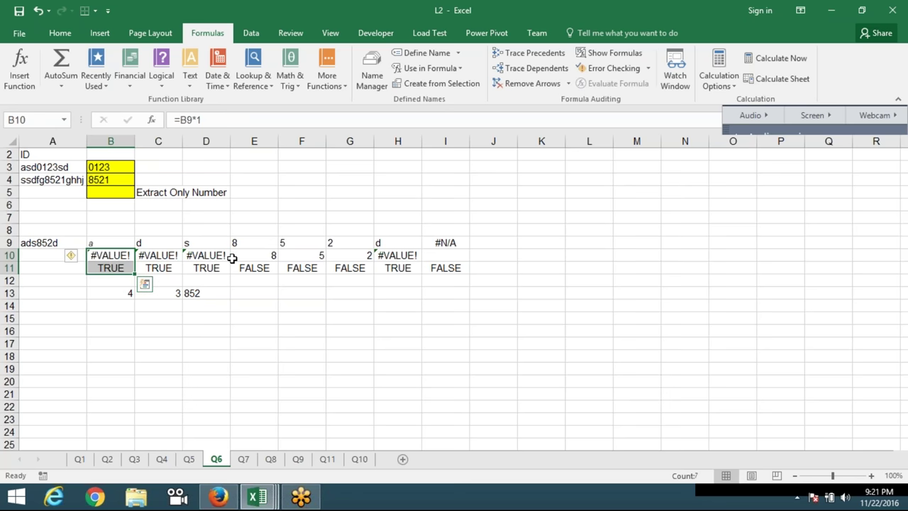
left_click(247, 266)
left_click_drag(247, 266, 249, 257)
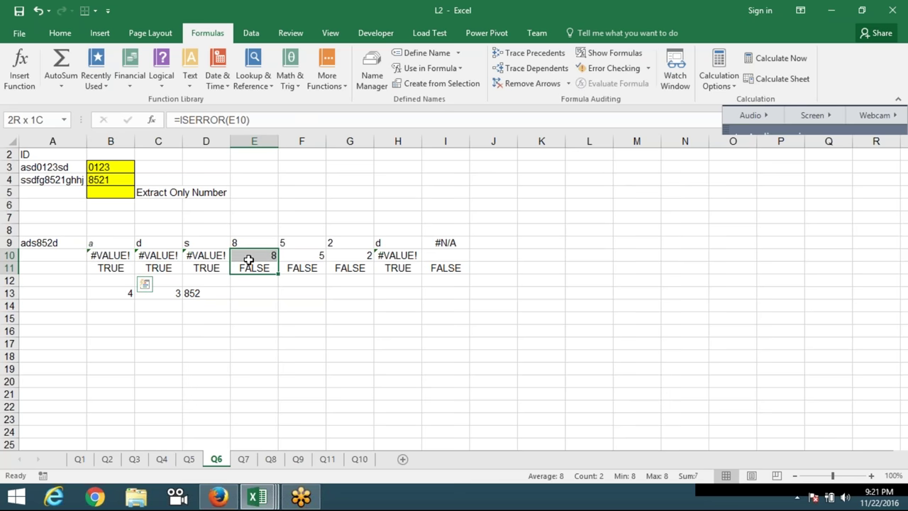
left_click(125, 293)
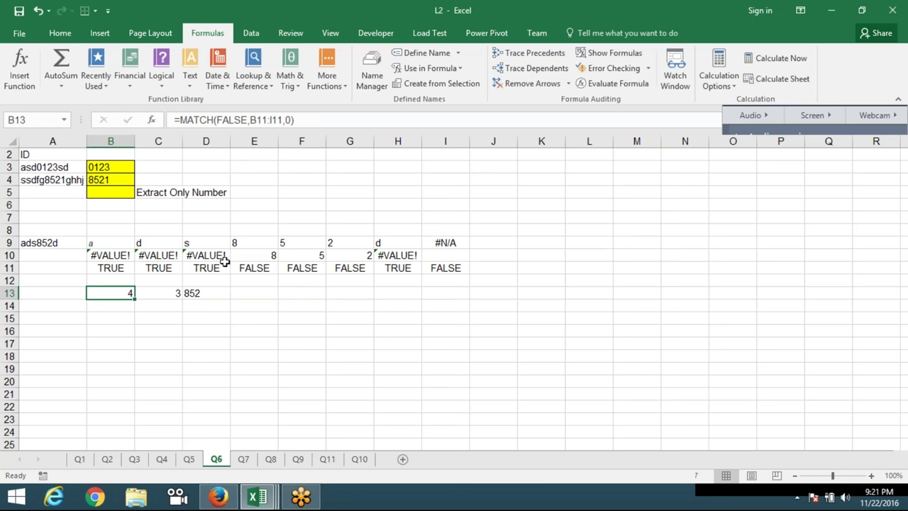
left_click(114, 270)
left_click_drag(114, 270, 248, 265)
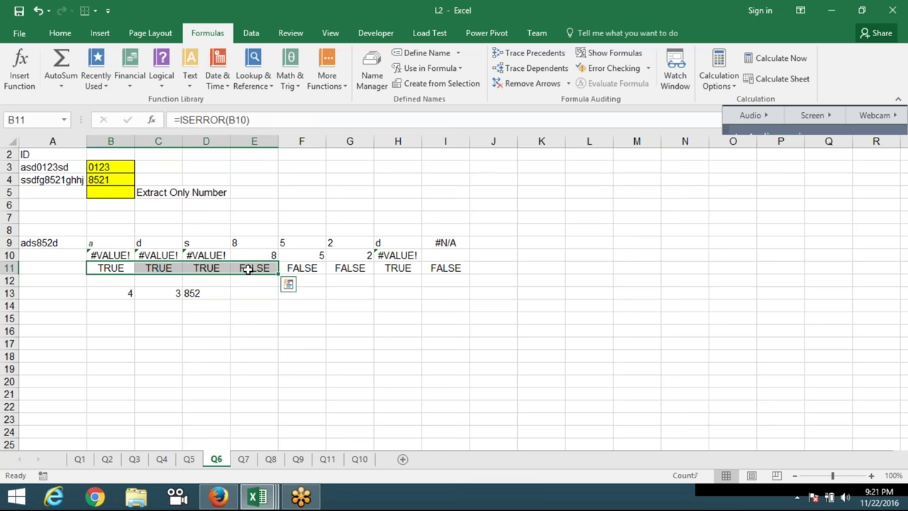
left_click(240, 306)
left_click(172, 293)
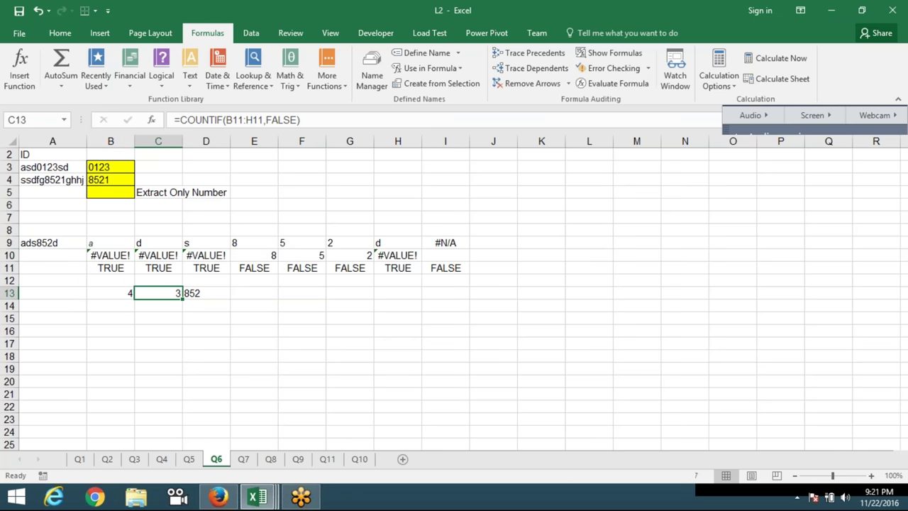
left_click_drag(112, 268, 438, 270)
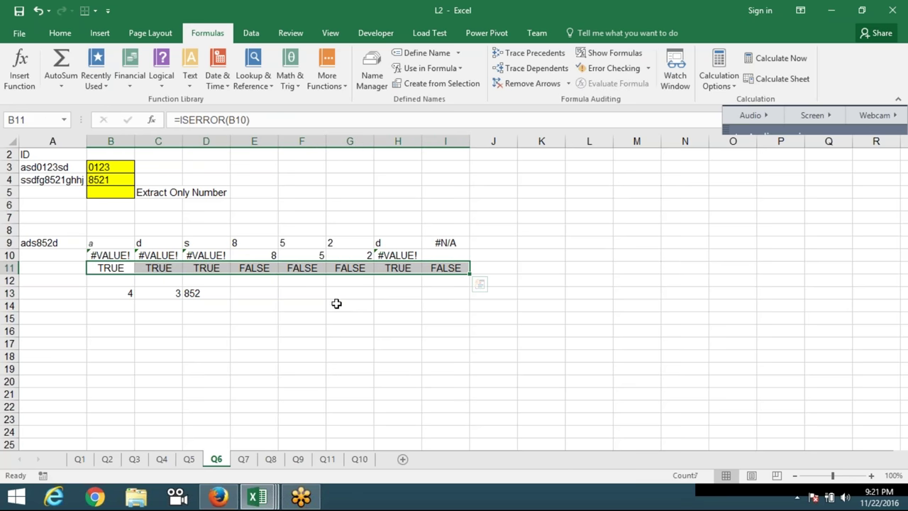
left_click(199, 296)
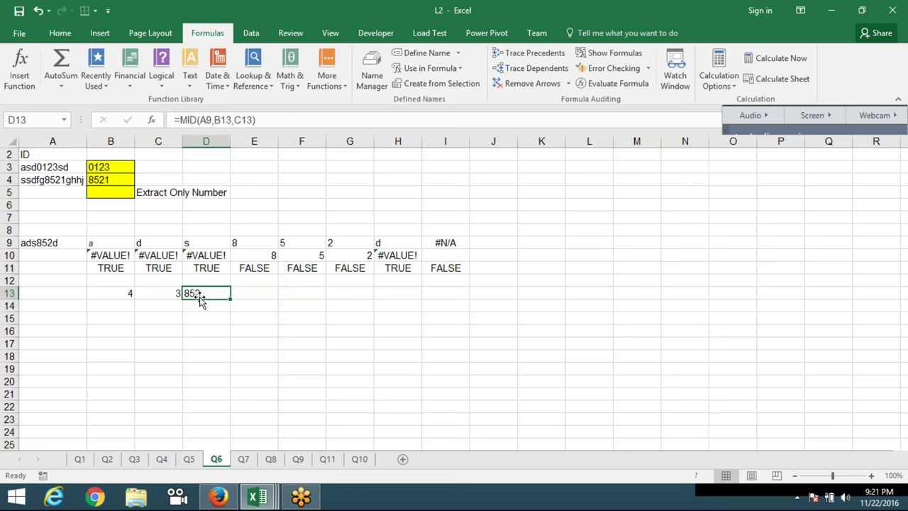
left_click(106, 307)
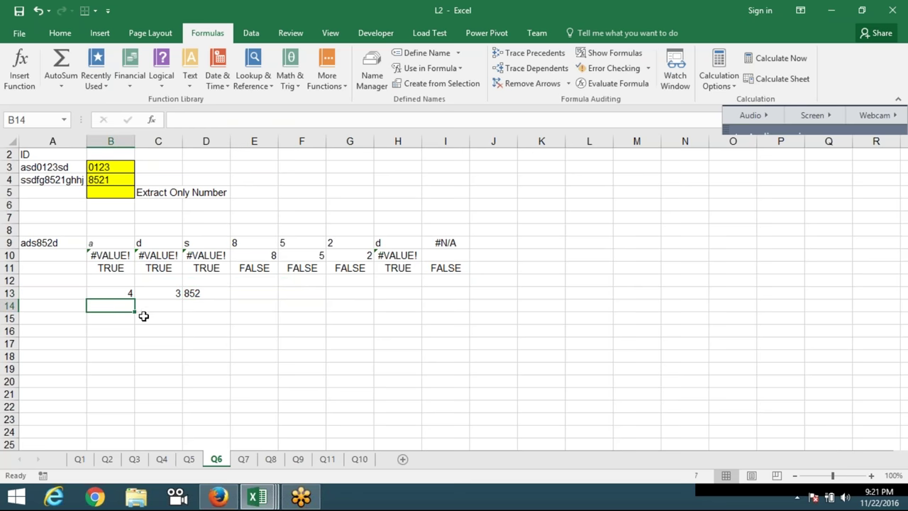
Start B14's formula as =MATCH(FALSE,ISERROR(MID(A9, using function autocomplete.
type("=-")
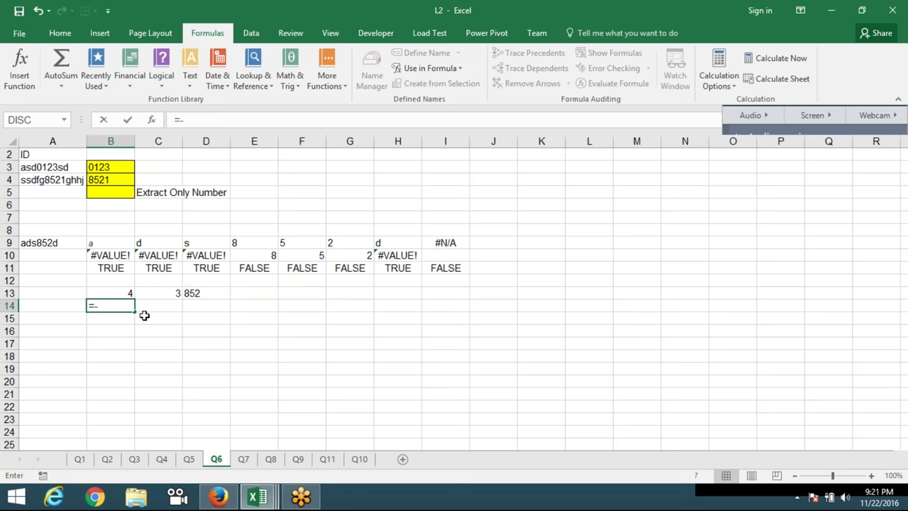
type("M")
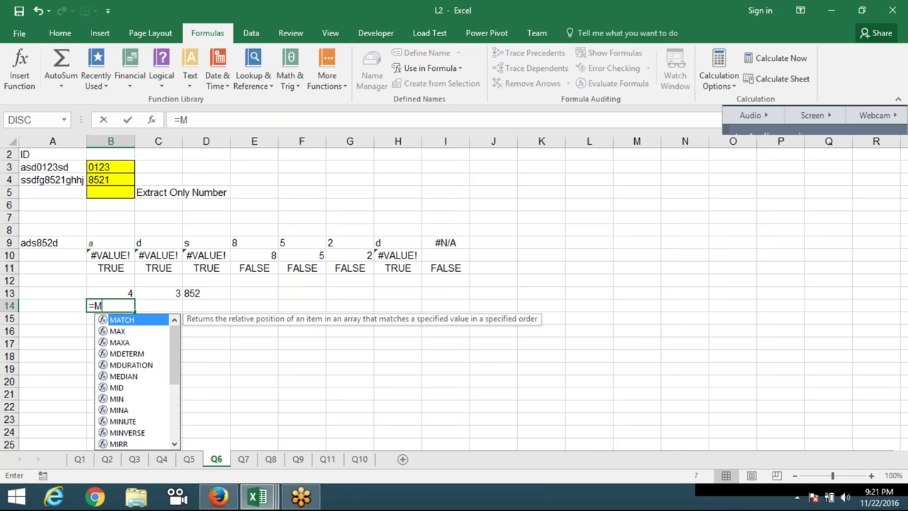
key("Tab")
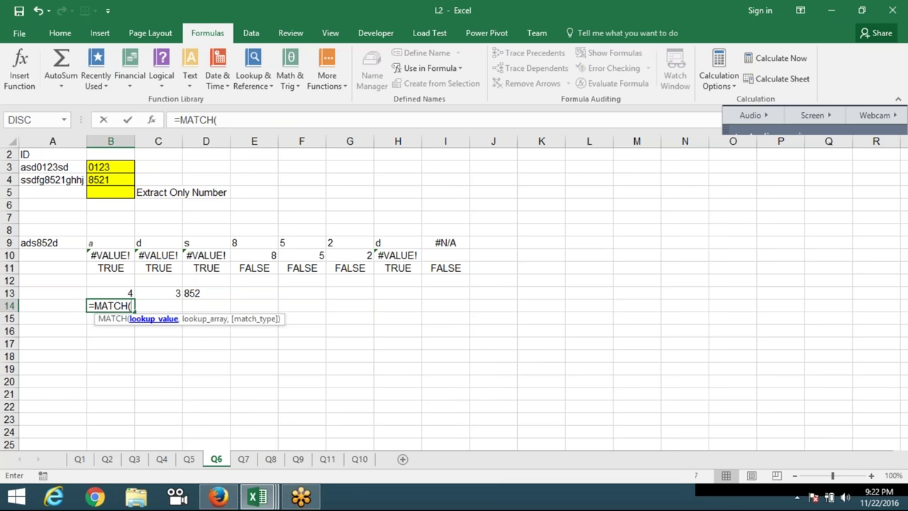
type("FAL")
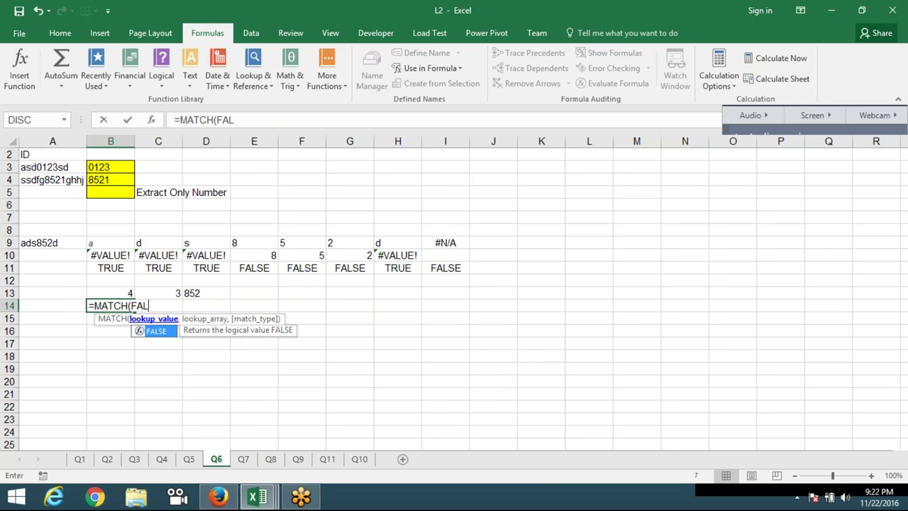
type("SE,")
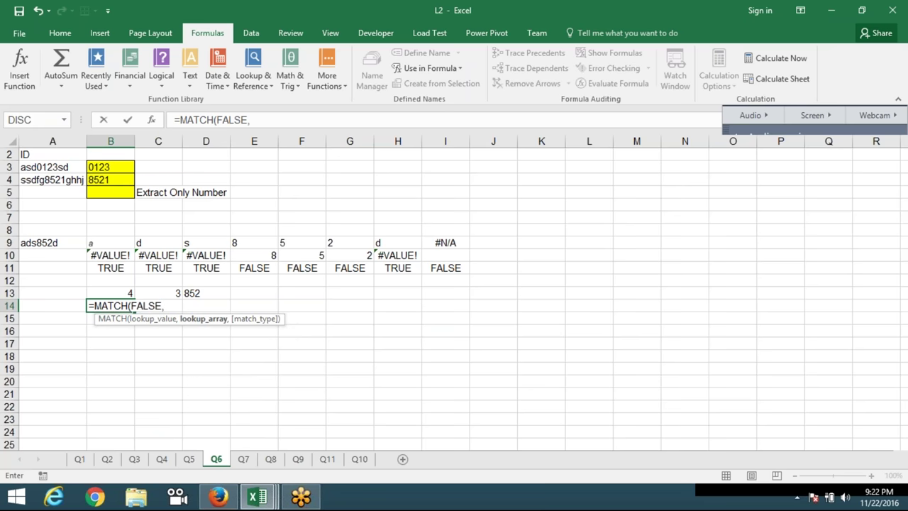
type("IS")
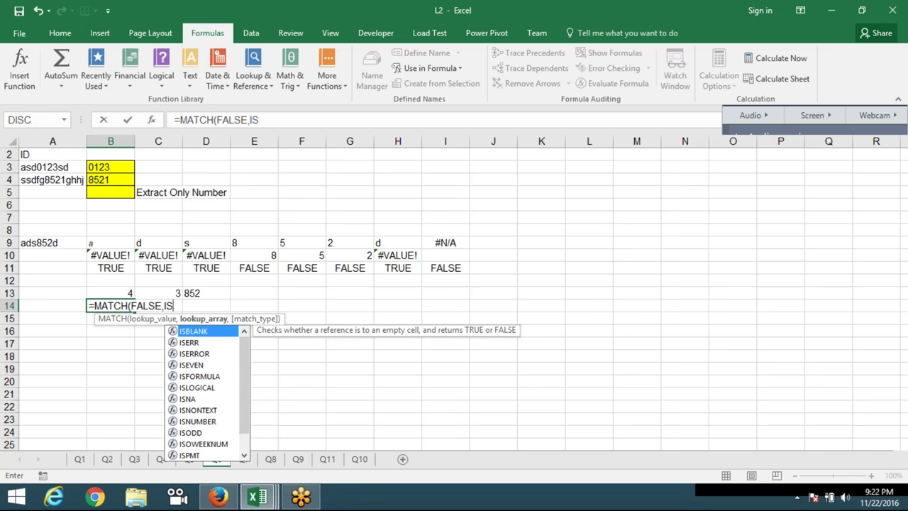
key("Down")
key("Down")
key("Tab")
type("MID")
key("Tab")
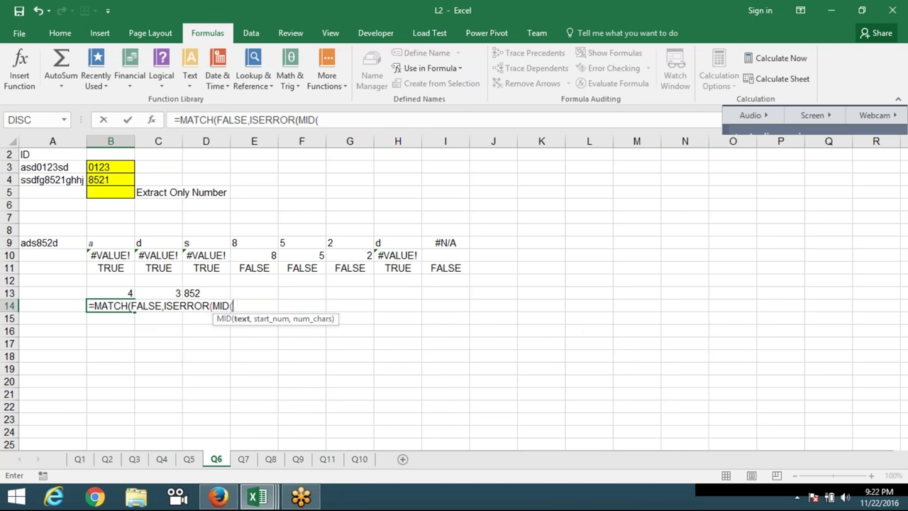
left_click(42, 243)
Finish it with ,ROW(INDIRECT("1:"&LEN(A9))),1)),0) and commit B14 as an array formula.
type(",")
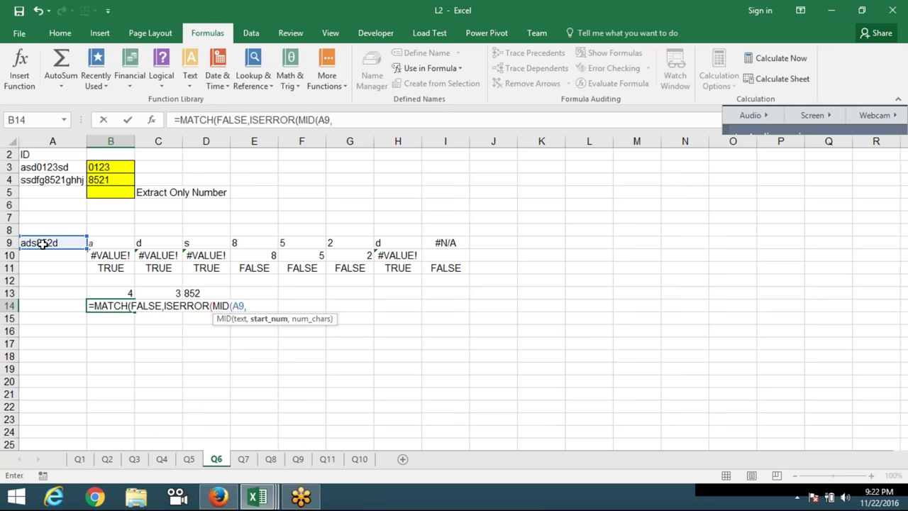
type("RO")
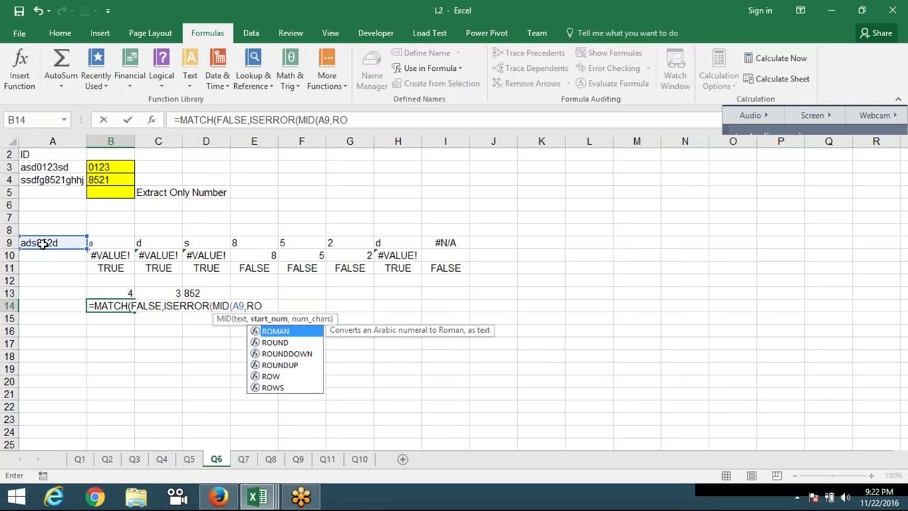
type("W(")
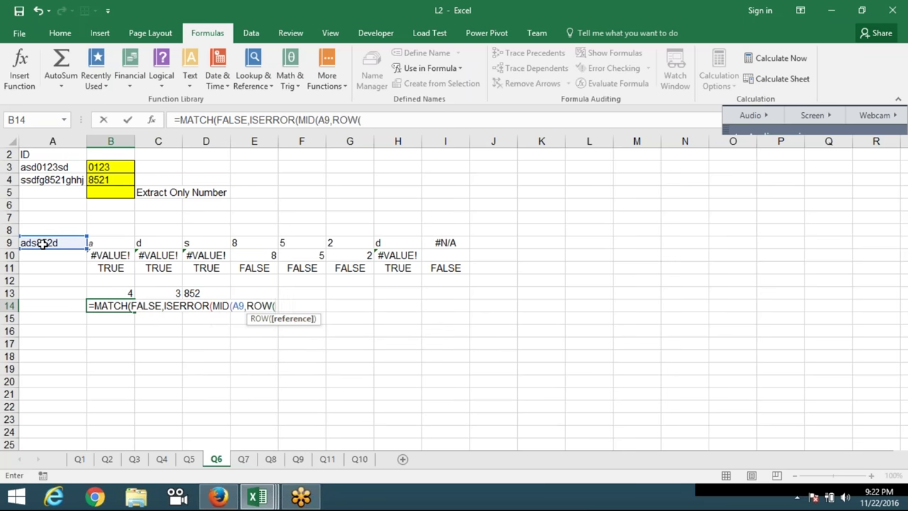
type("IND")
key("Tab")
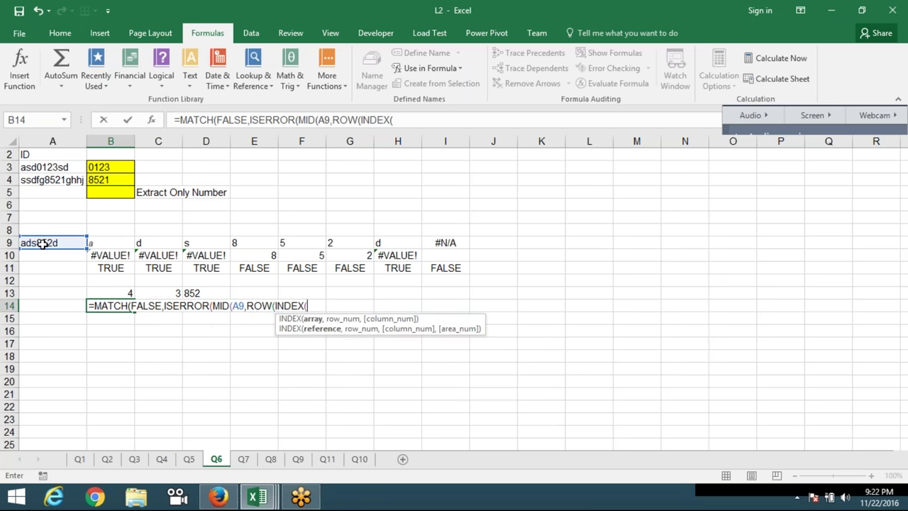
key("BackSpace")
key("BackSpace")
key("BackSpace")
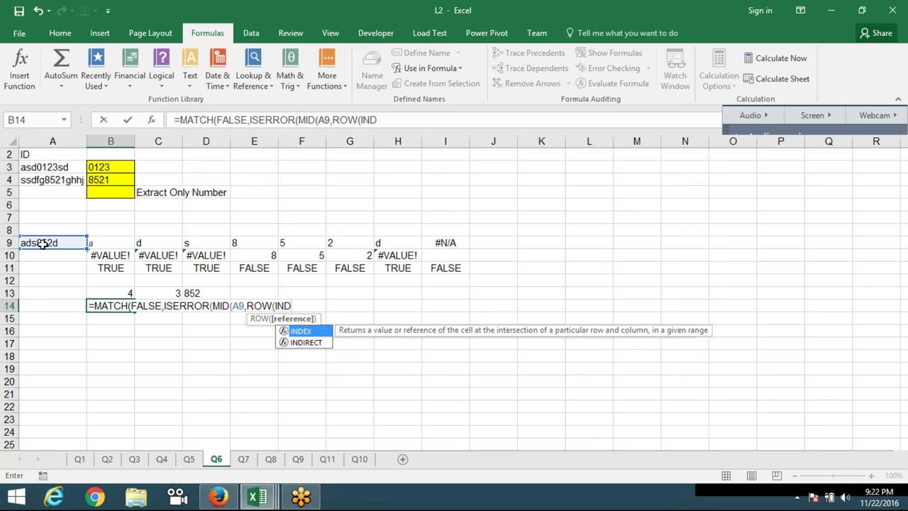
key("Down")
key("Tab")
type("\"1")
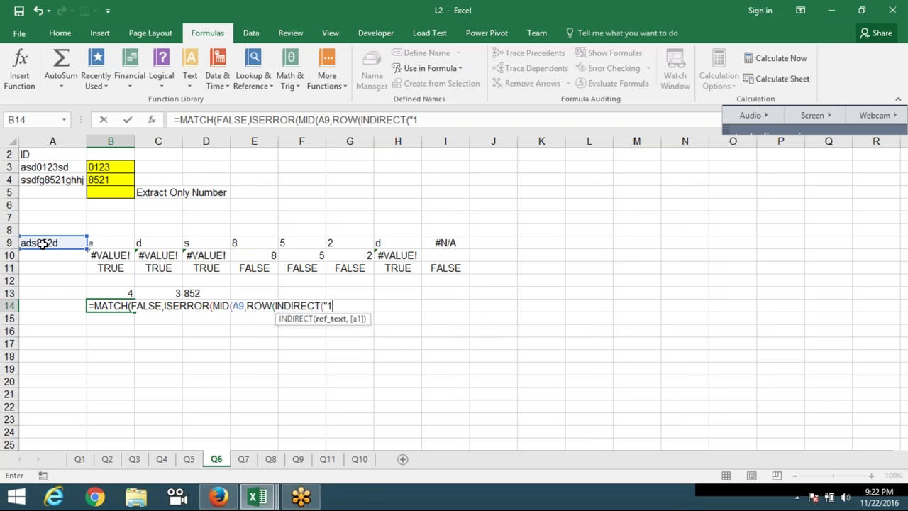
type(":\"&")
type("LEN")
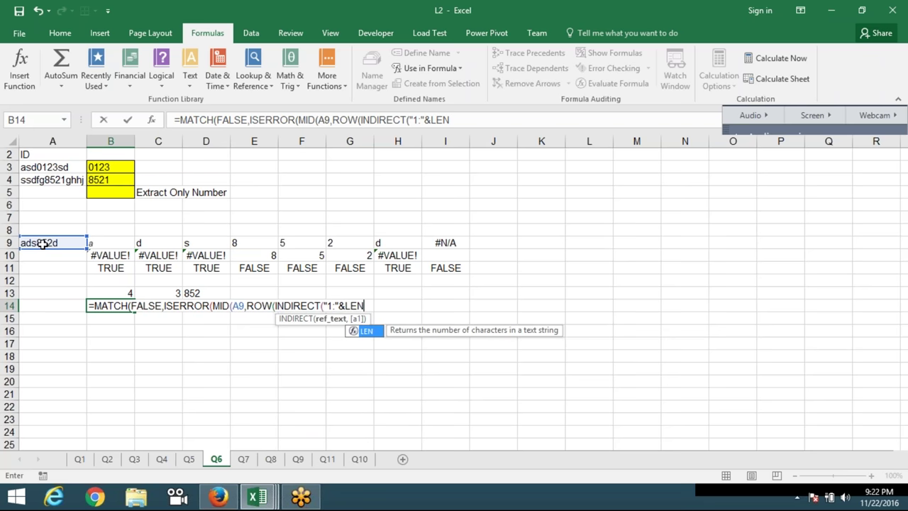
type("(")
left_click(42, 243)
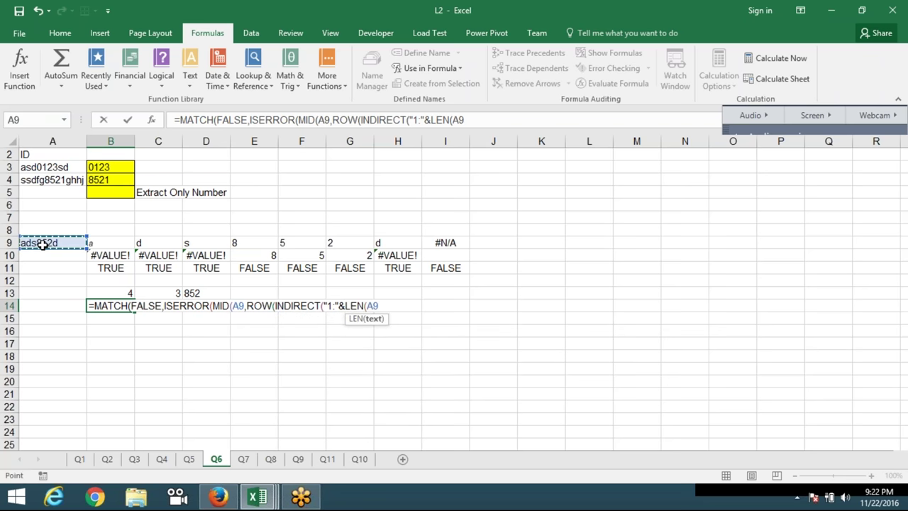
type(")")
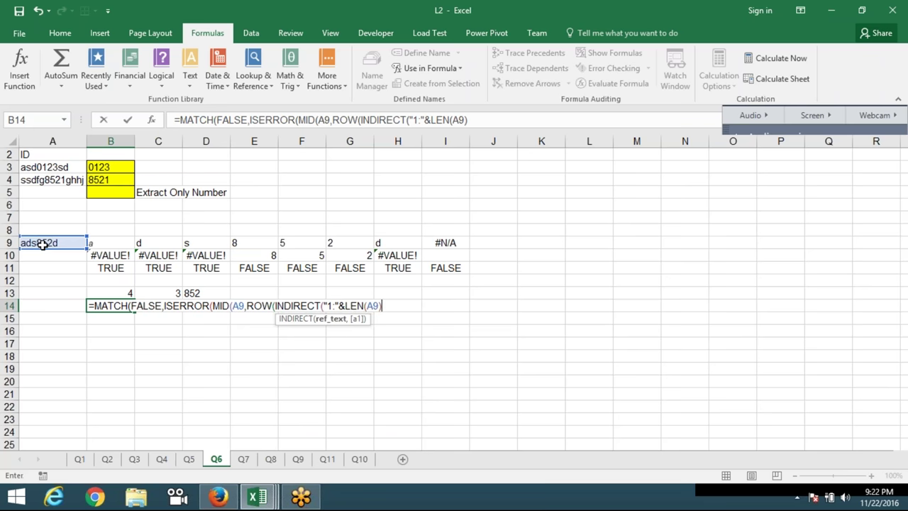
type(")")
type(")")
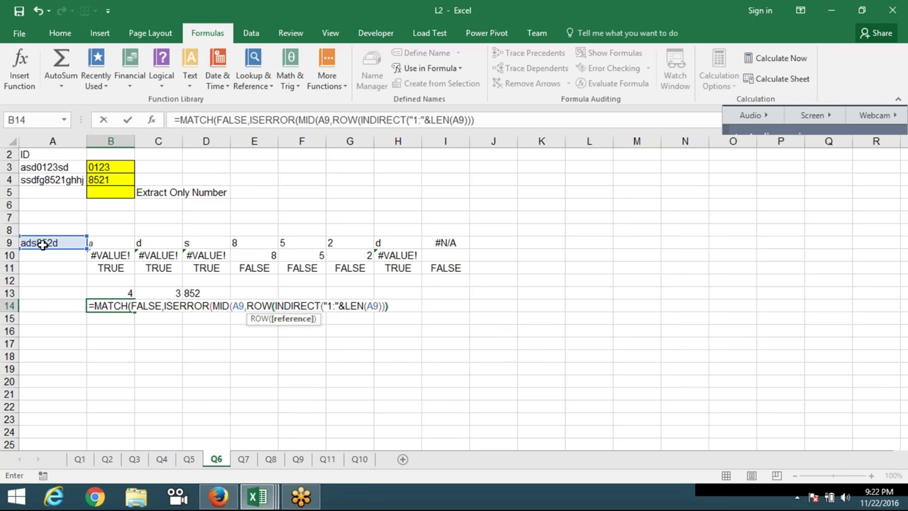
type(",1)")
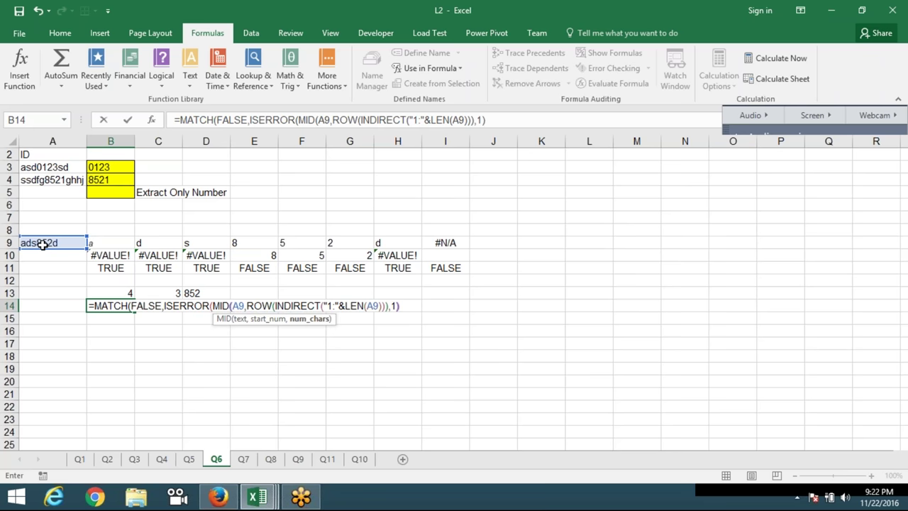
type(")")
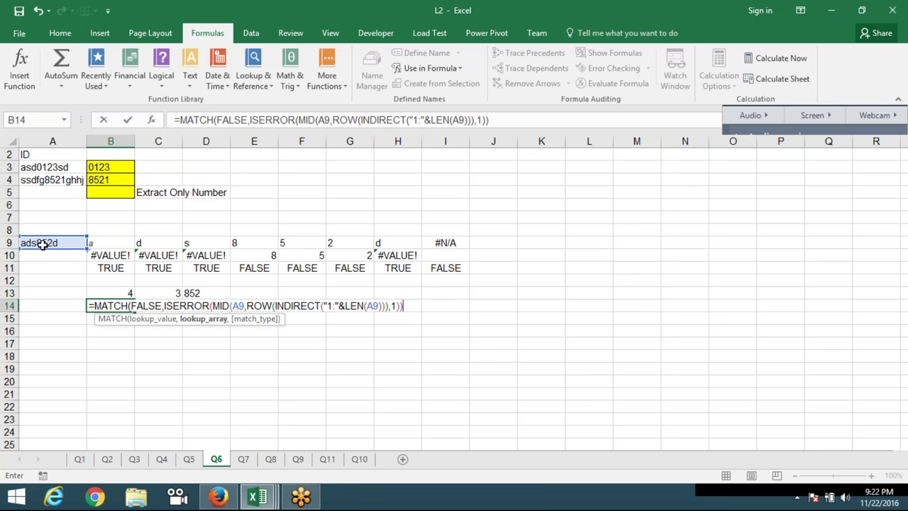
type(",0")
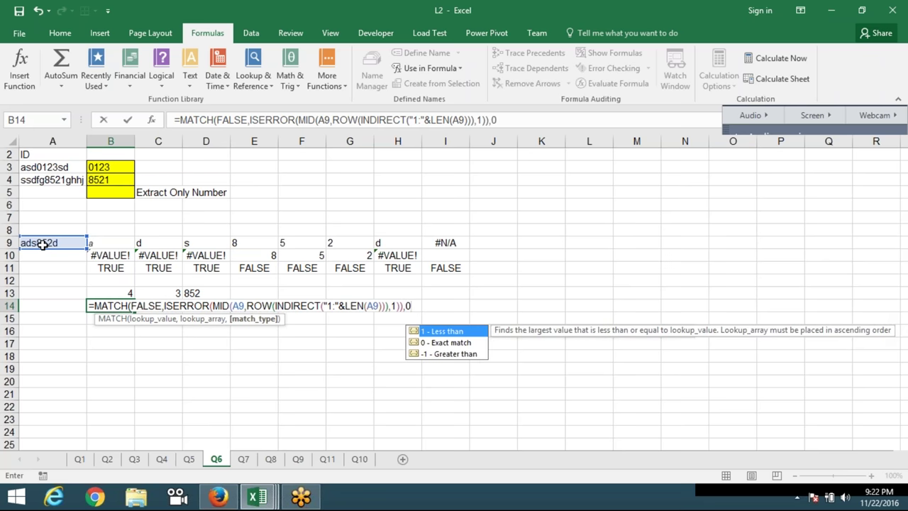
key("ctrl+shift+Return")
key("Return")
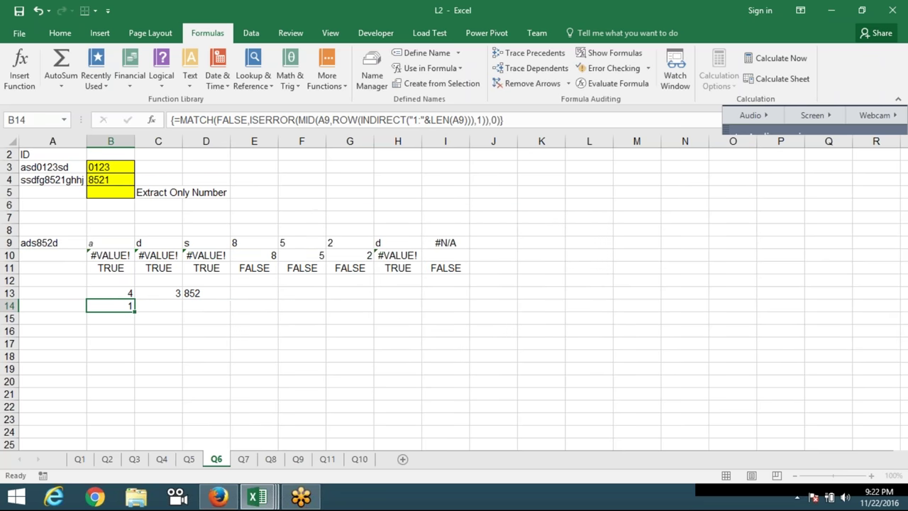
Insert *1 after MID(...,1) in B14's array formula so it returns 4.
key("F2")
key("ctrl+shift+Return")
double_click(121, 306)
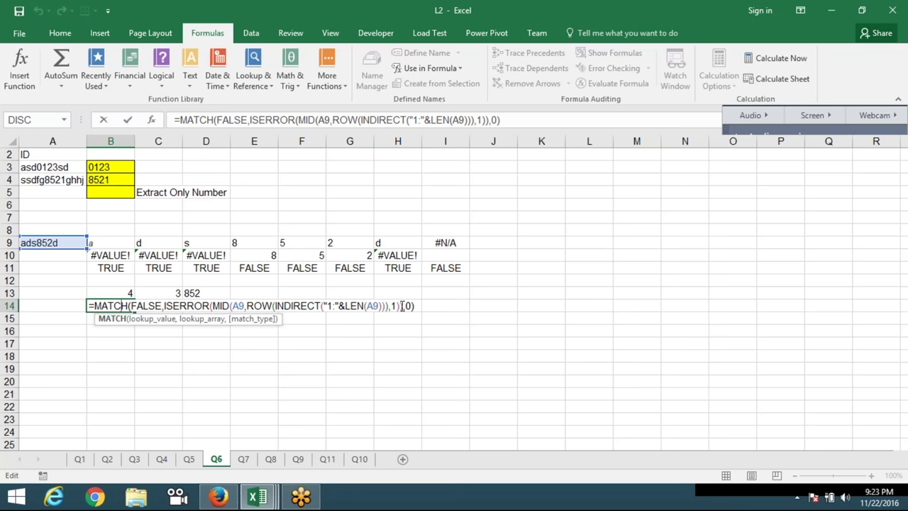
left_click(401, 306)
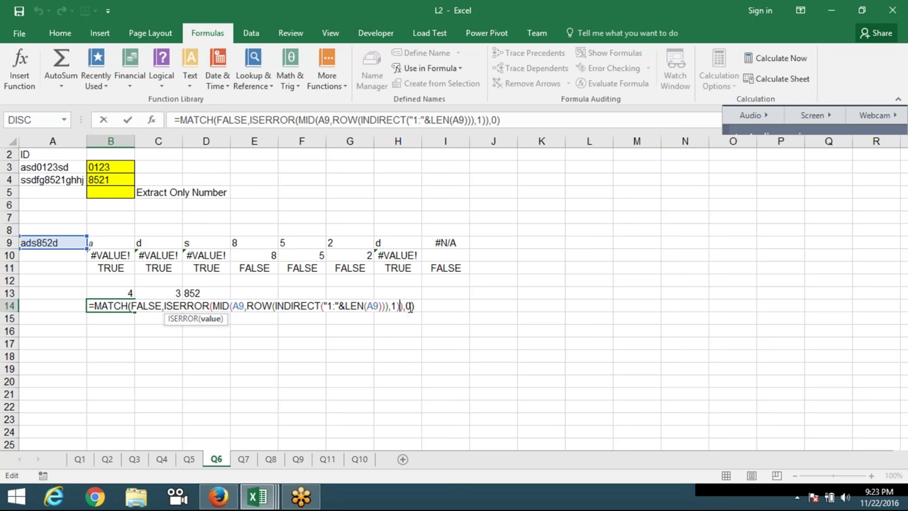
type("*1")
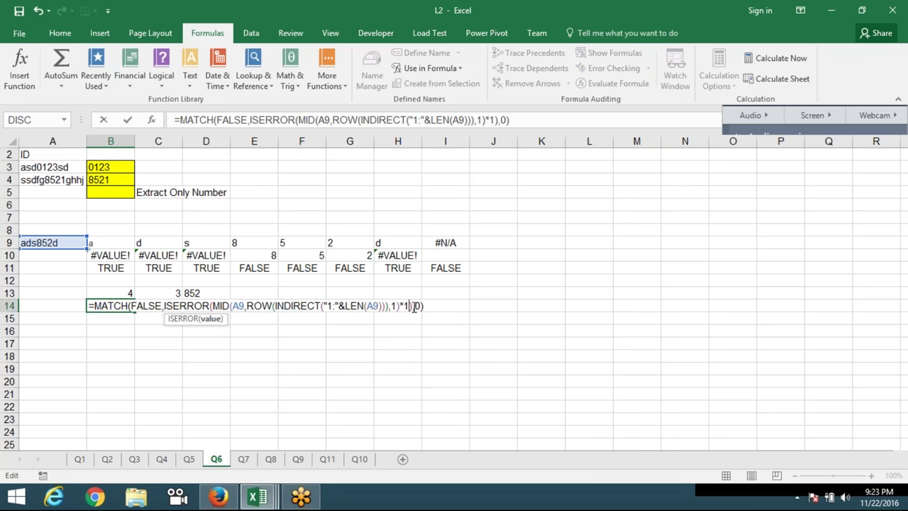
key("ctrl+shift+Return")
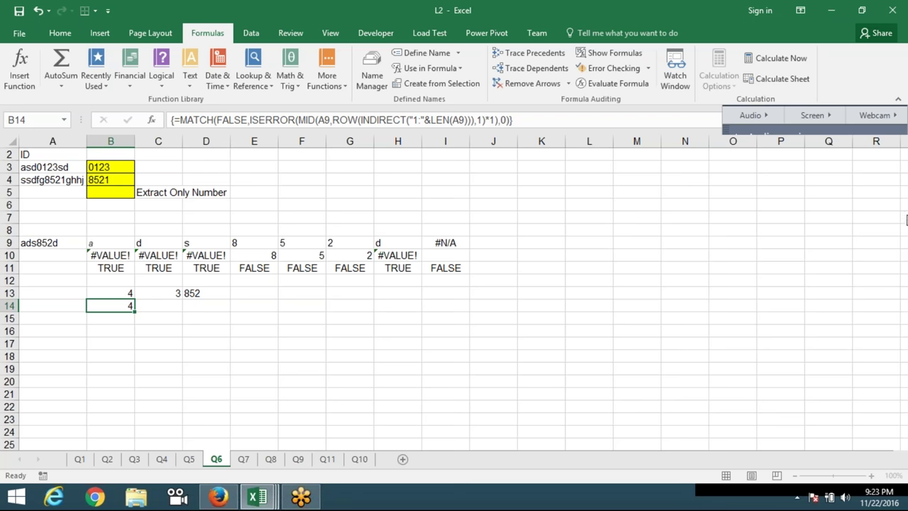
left_click(903, 207)
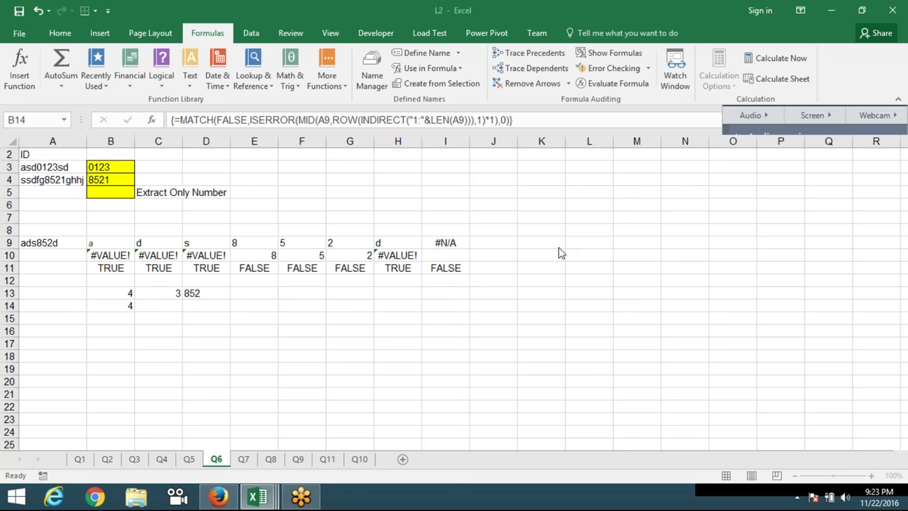
Inspect C13's COUNTIF formula and B14's array formula without changing them.
left_click(176, 295)
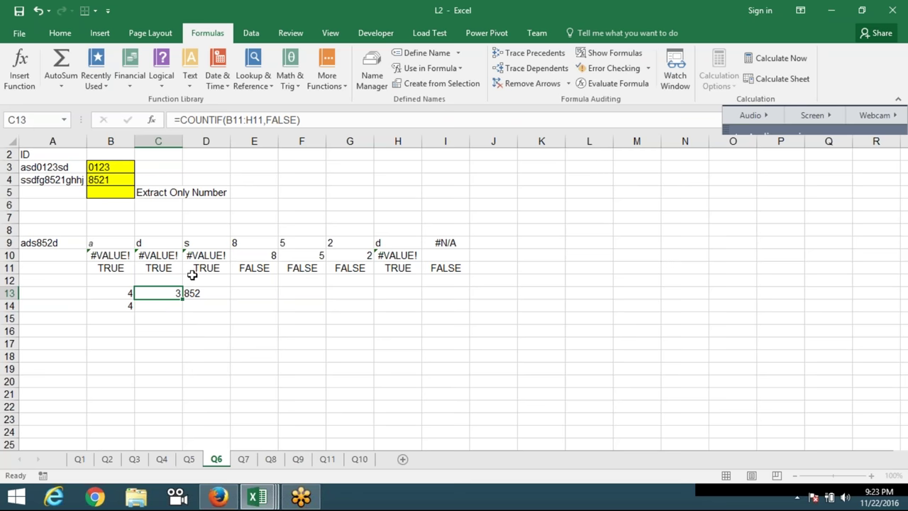
left_click_drag(181, 120, 220, 122)
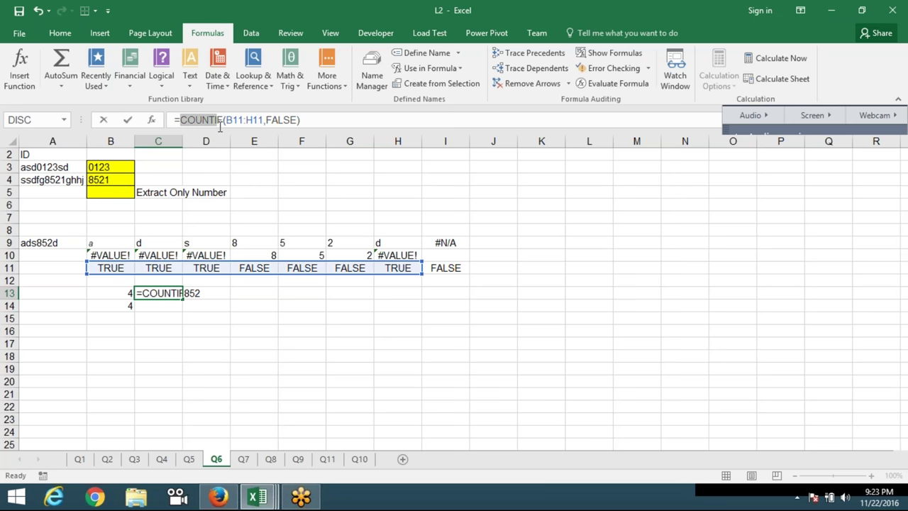
key("Escape")
left_click(124, 305)
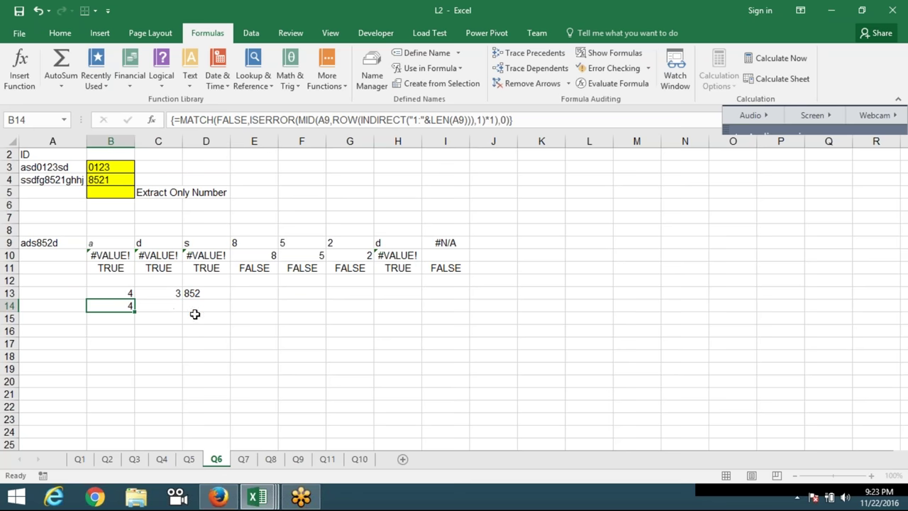
left_click(176, 309)
left_click(175, 292)
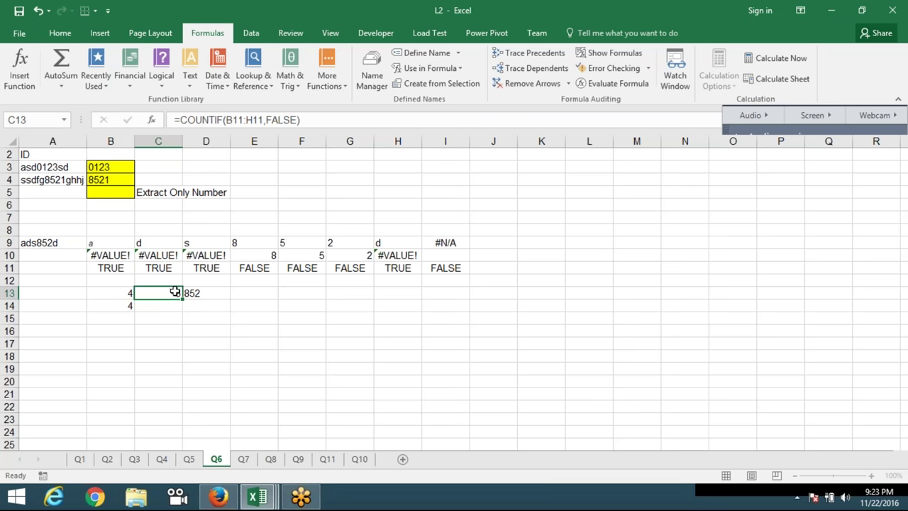
left_click(178, 307)
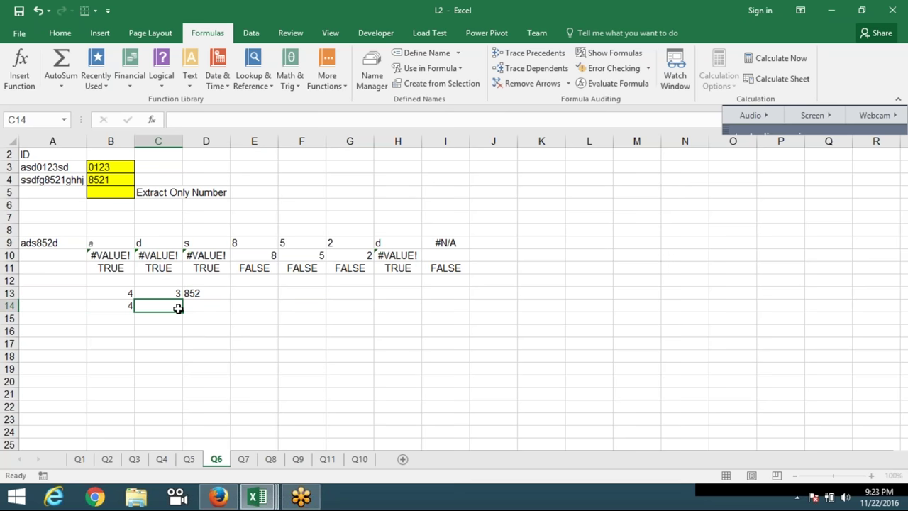
Re-confirm B14 as an array formula returning 4, then begin C14 with =IF.
key("Up")
key("Left")
key("Down")
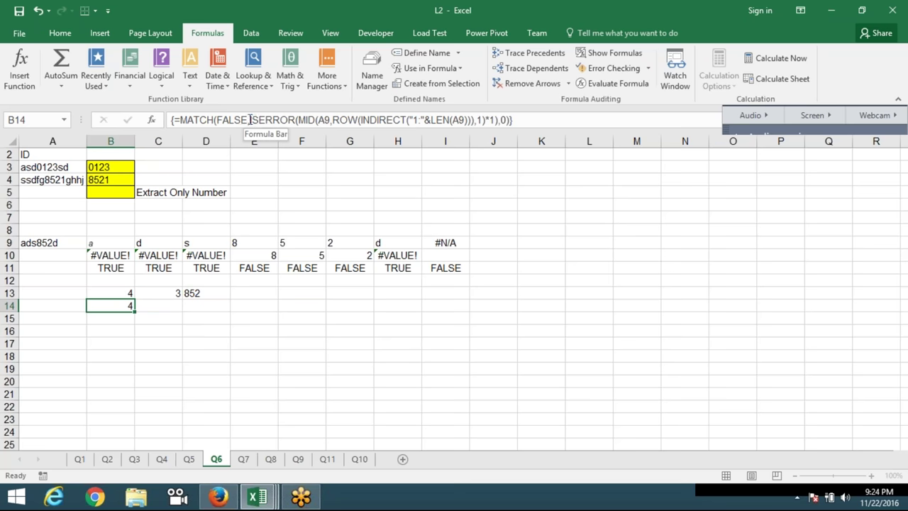
left_click_drag(250, 120, 498, 120)
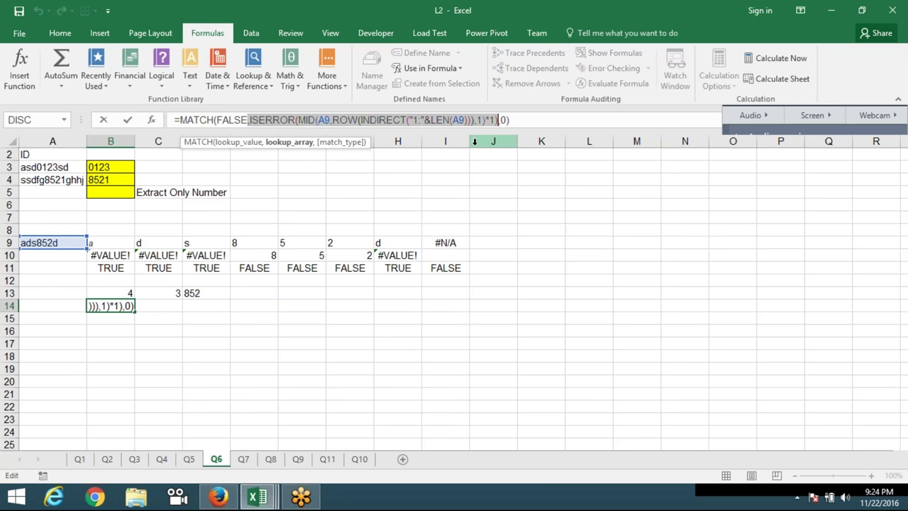
key("ctrl+shift+Return")
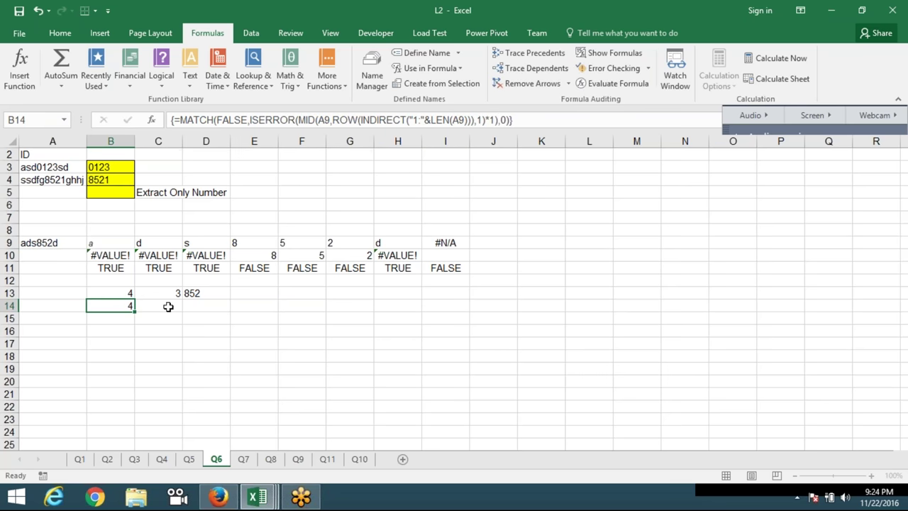
left_click(168, 307)
type("=")
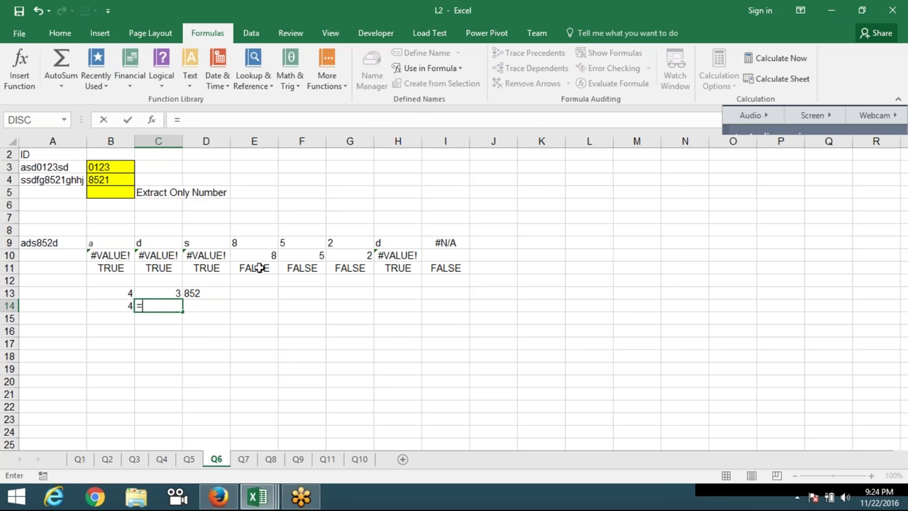
type("IF")
Enter the SUM(IF(ISERROR(MID(...)*1)=FALSE,1)) digit-count array formula in C14, pasting the ISERROR part.
key("BackSpace")
key("BackSpace")
type("SUM(IF(")
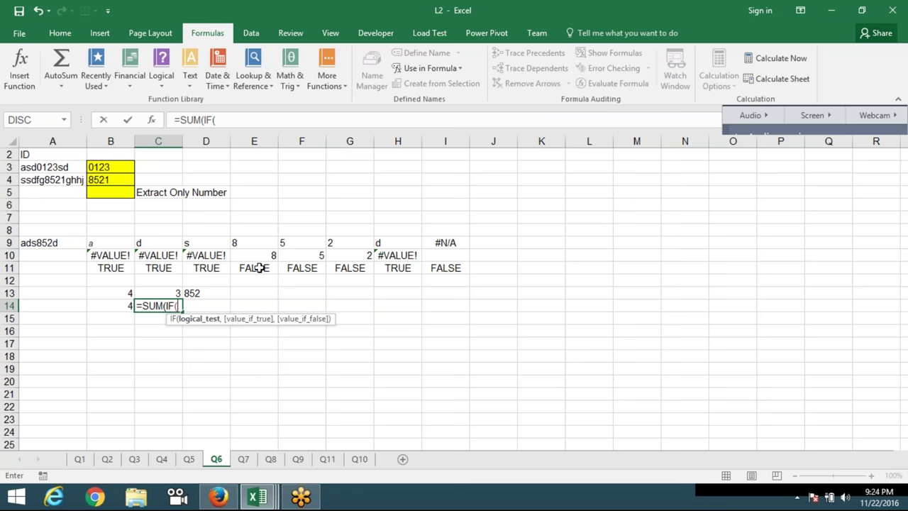
key("ctrl+v")
type("=")
type("F")
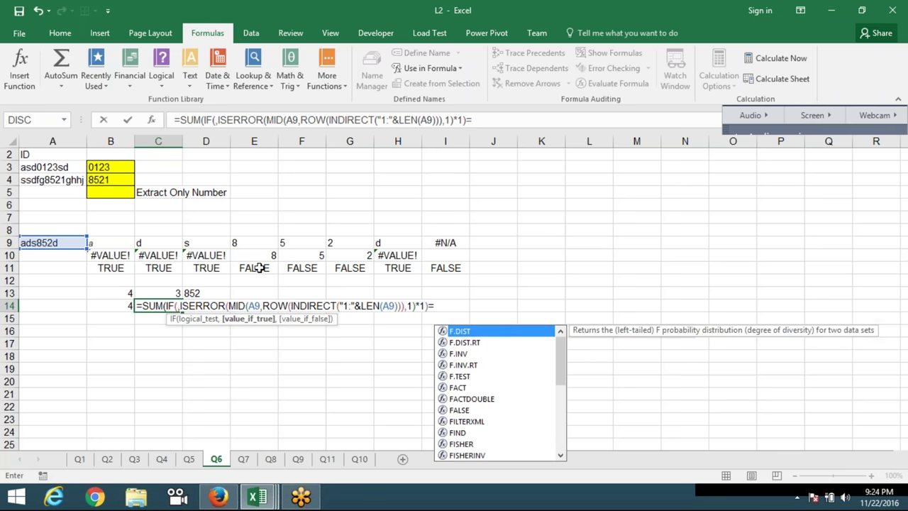
type("ASE")
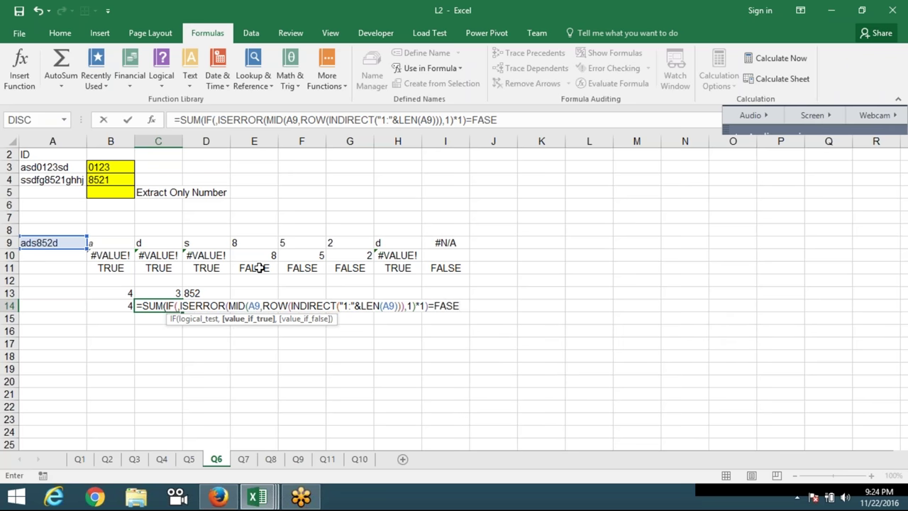
key("BackSpace")
key("BackSpace")
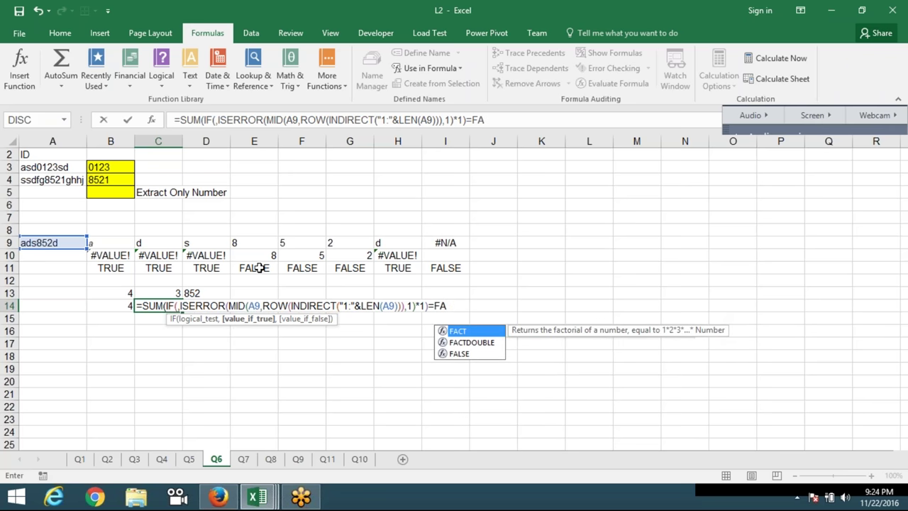
type("LSE")
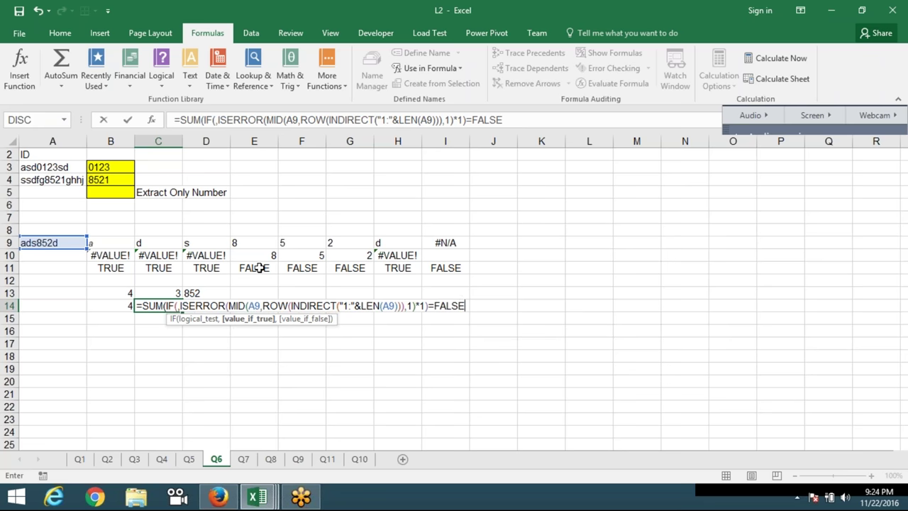
type(",1")
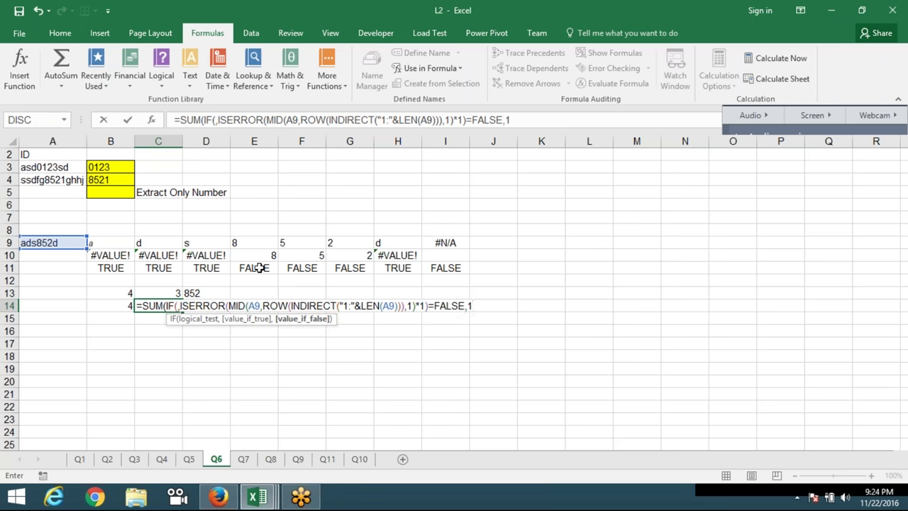
key("ctrl+shift+Return")
key("Return")
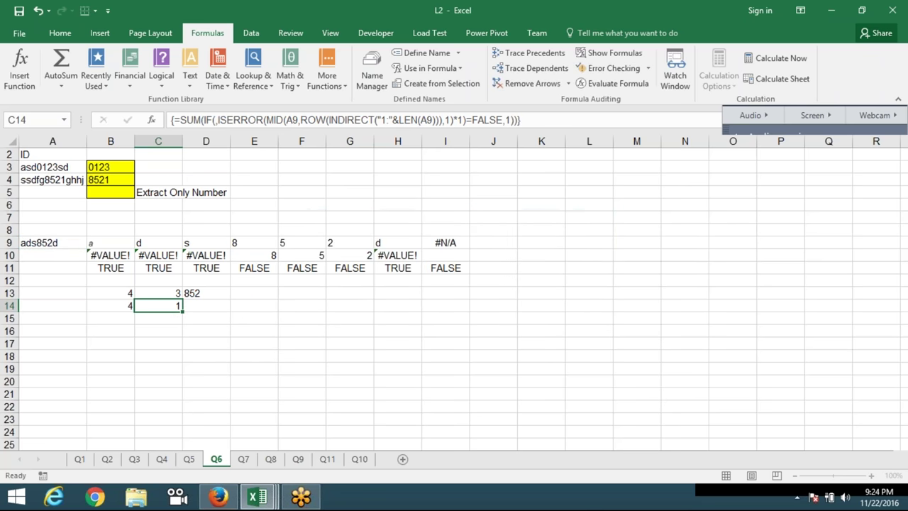
left_click(259, 120)
key("ctrl+shift+Return")
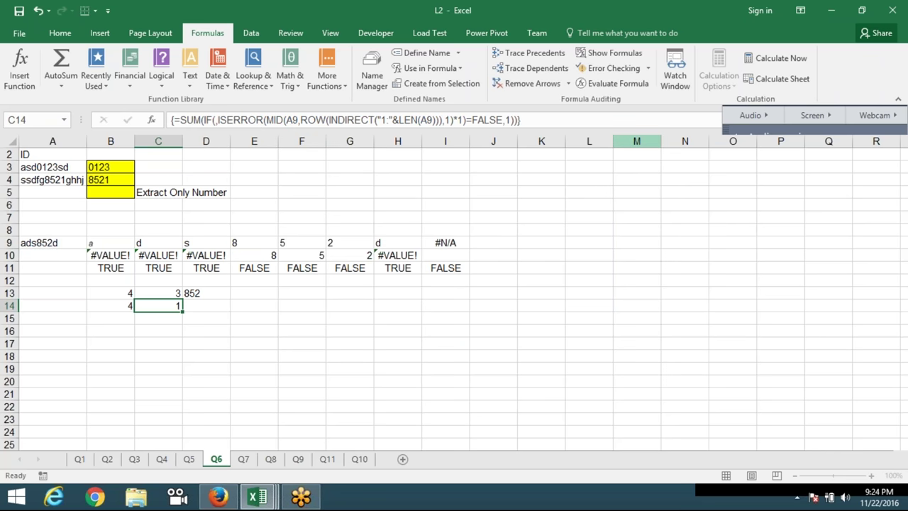
Step through C14's formula with Evaluate Formula to see why it returns 1.
left_click(605, 85)
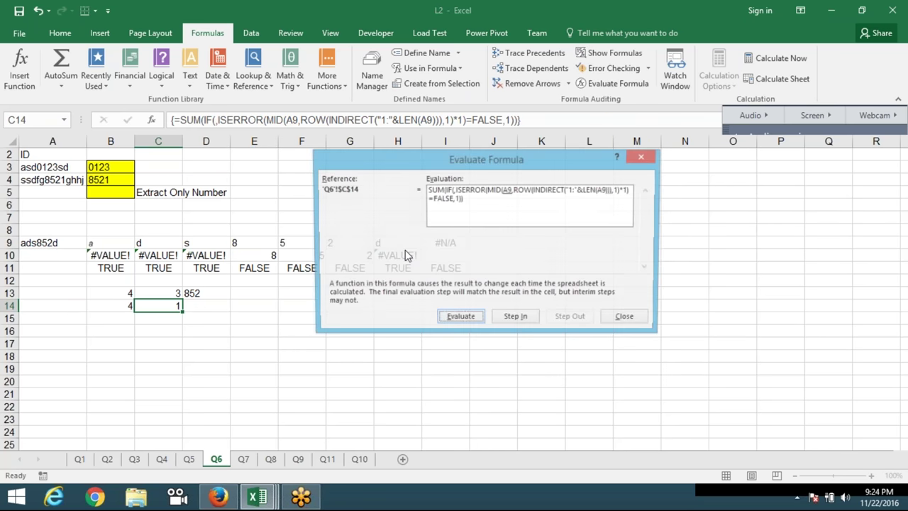
left_click(463, 321)
left_click(464, 322)
left_click(463, 322)
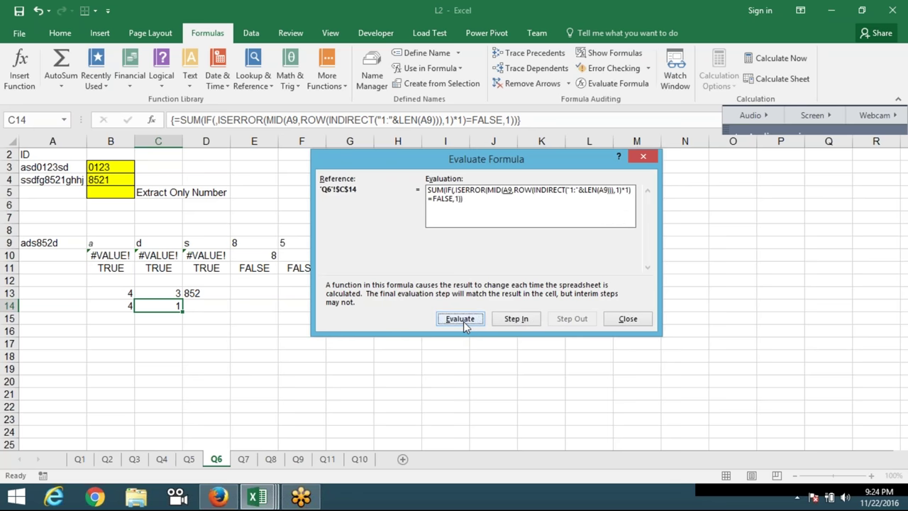
key("Escape")
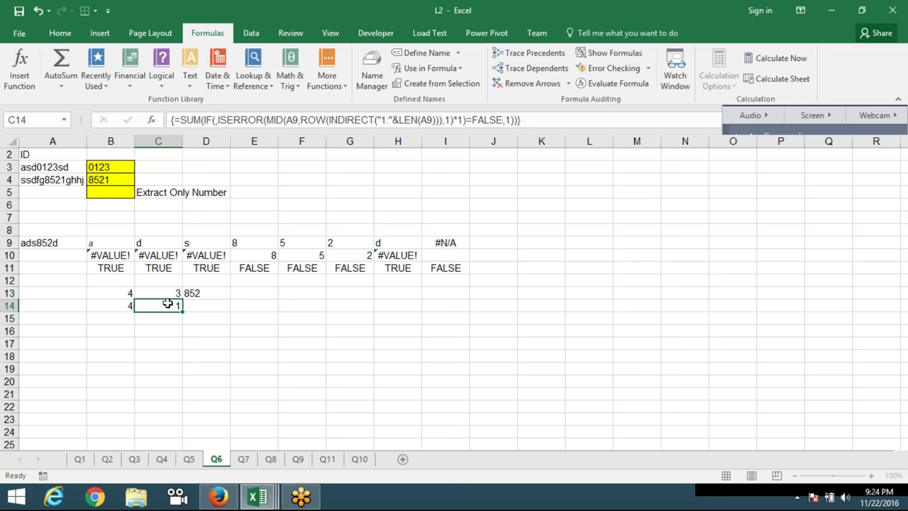
Delete the stray comma after IF( and recommit C14 as an array formula returning 3.
double_click(166, 305)
left_click(441, 306)
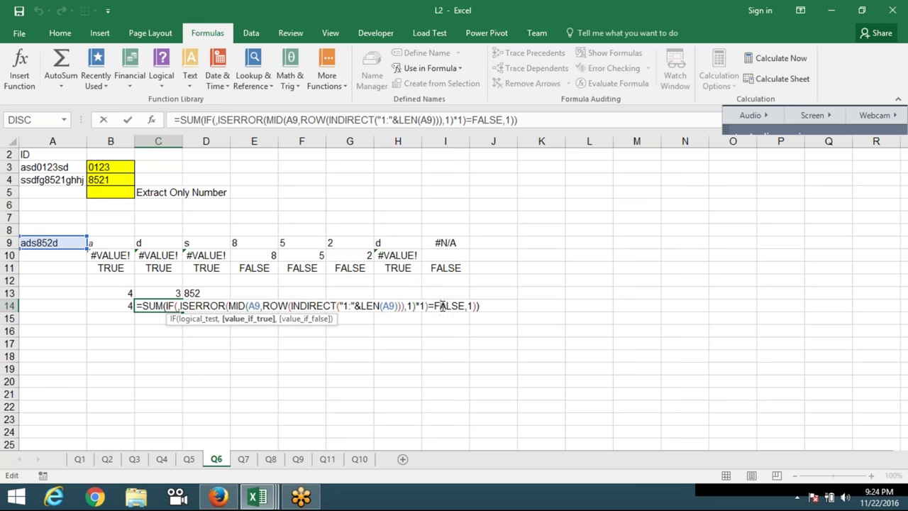
left_click_drag(427, 306, 436, 306)
left_click(182, 305)
key("BackSpace")
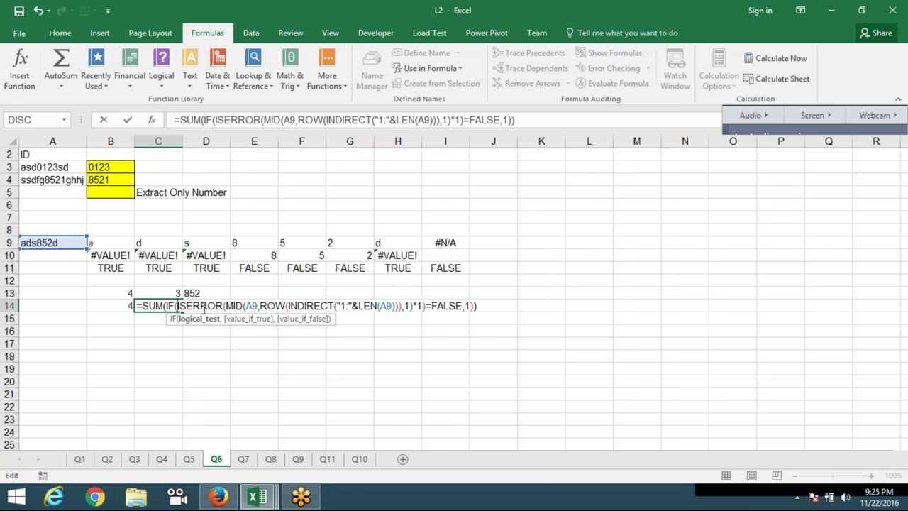
key("ctrl+shift+Return")
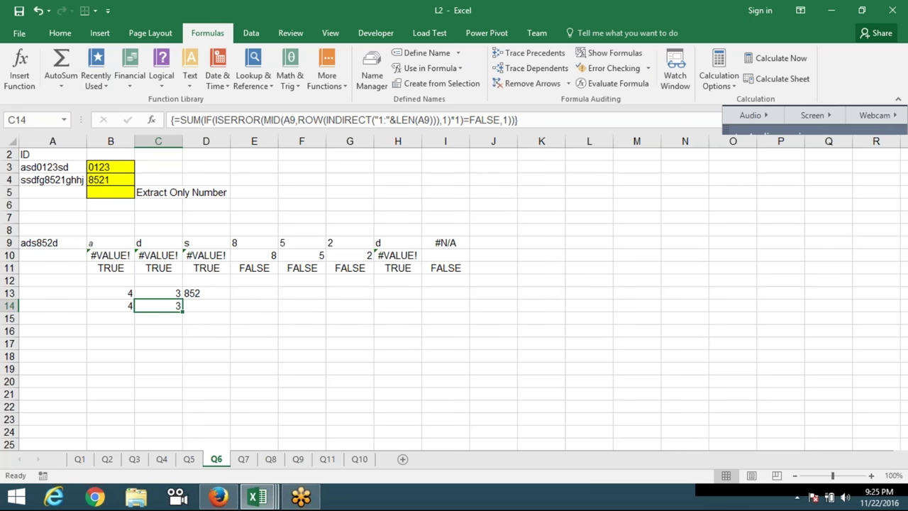
key("Right")
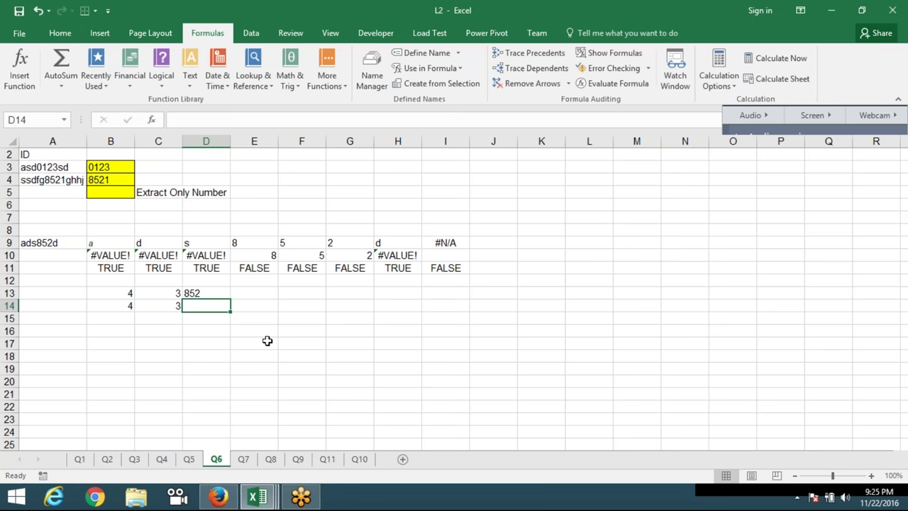
Enter =MID(A9,B14,C14) in D14 to return 852, then check C14 and D14.
type("=MID(")
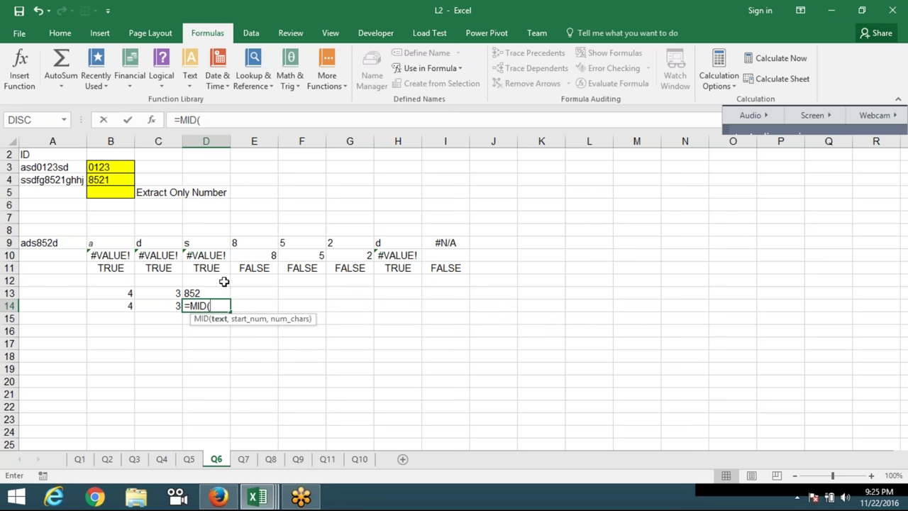
left_click(49, 242)
type(",")
left_click(113, 305)
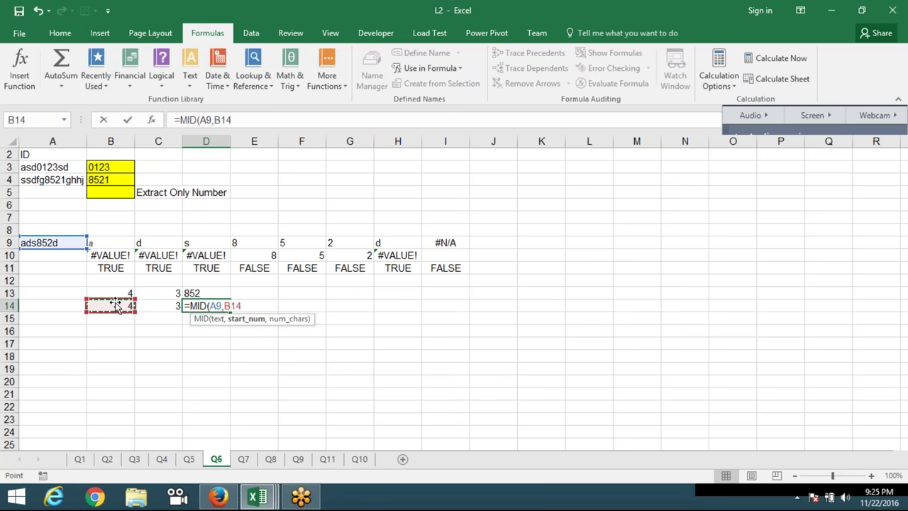
type(",")
left_click(159, 305)
key("Return")
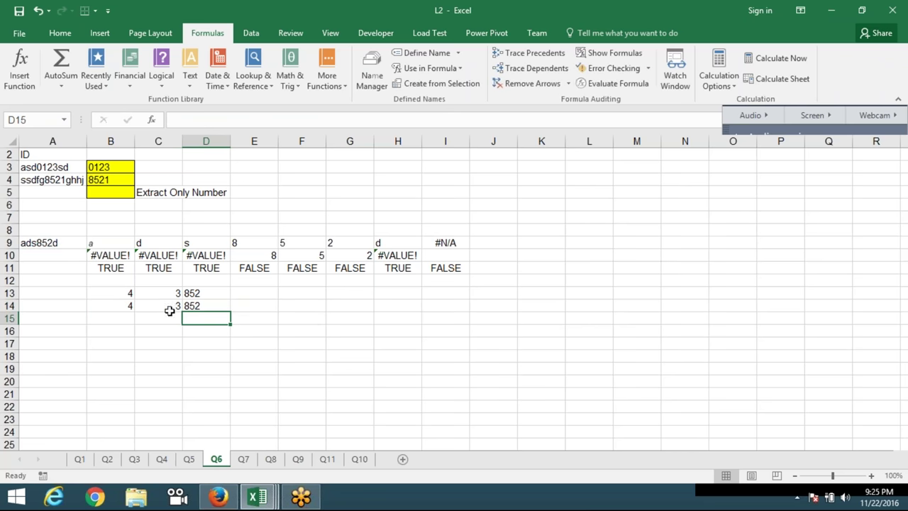
left_click(165, 306)
left_click(194, 306)
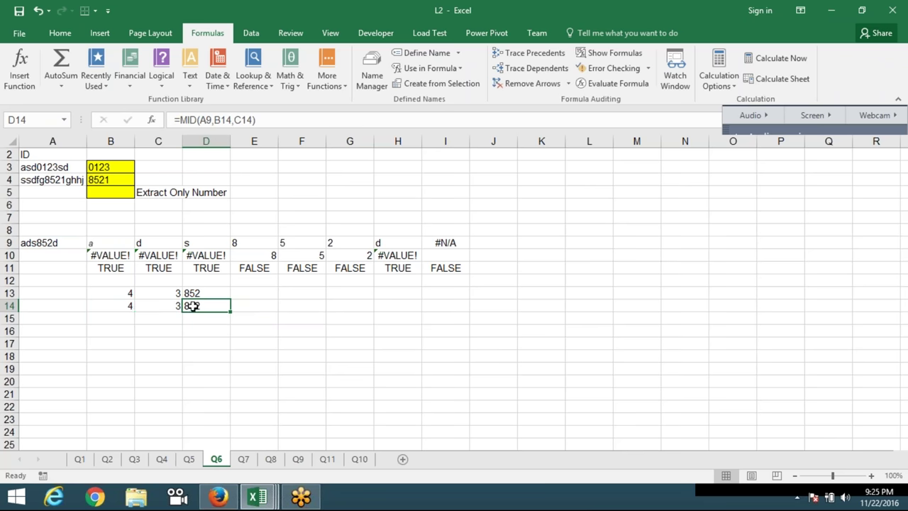
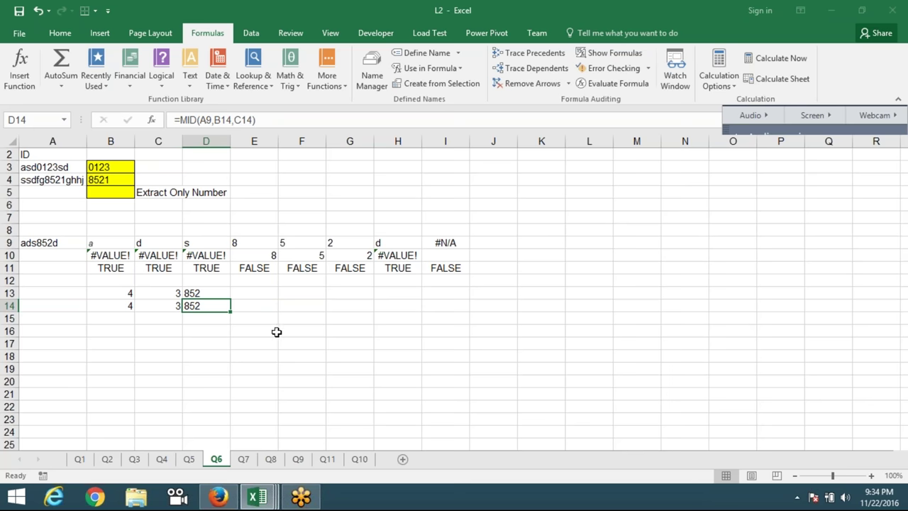
Leave Q6's MID result (852), go to Q7 and empty the yellow I3 answer cell.
left_click(281, 333)
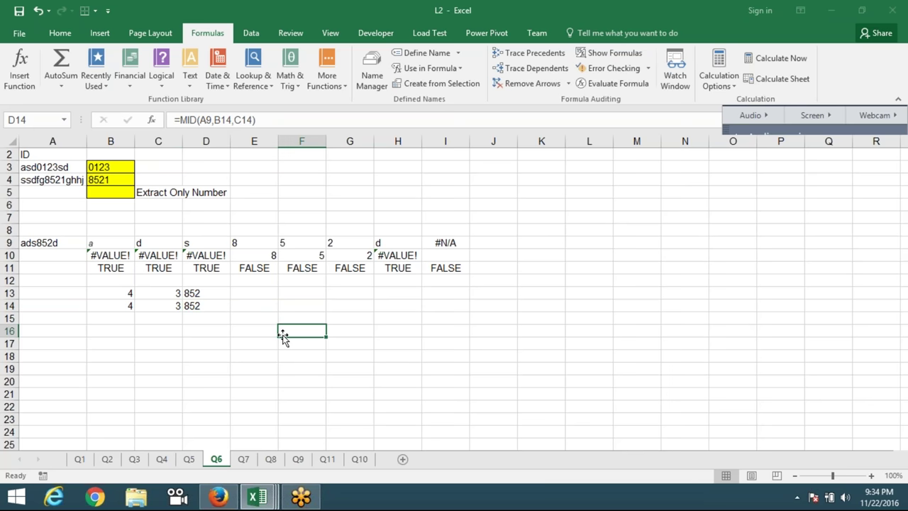
left_click(227, 332)
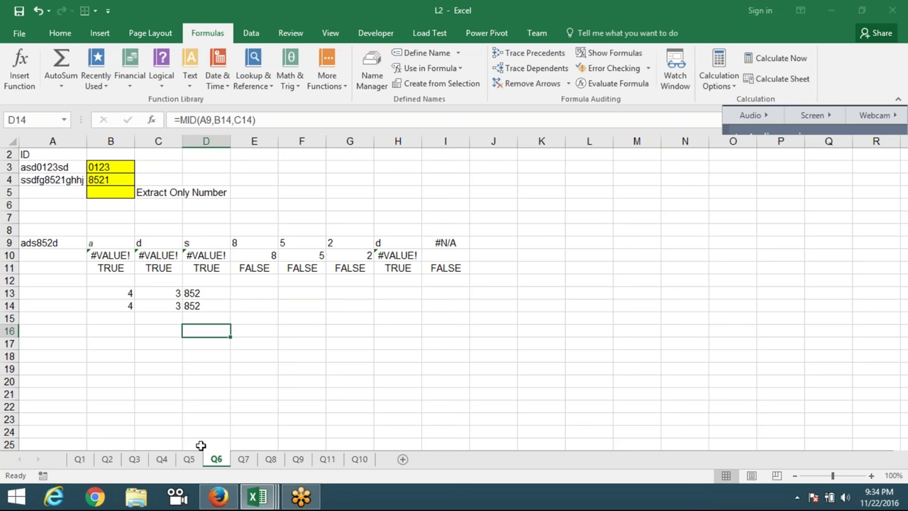
left_click(189, 459)
left_click(244, 459)
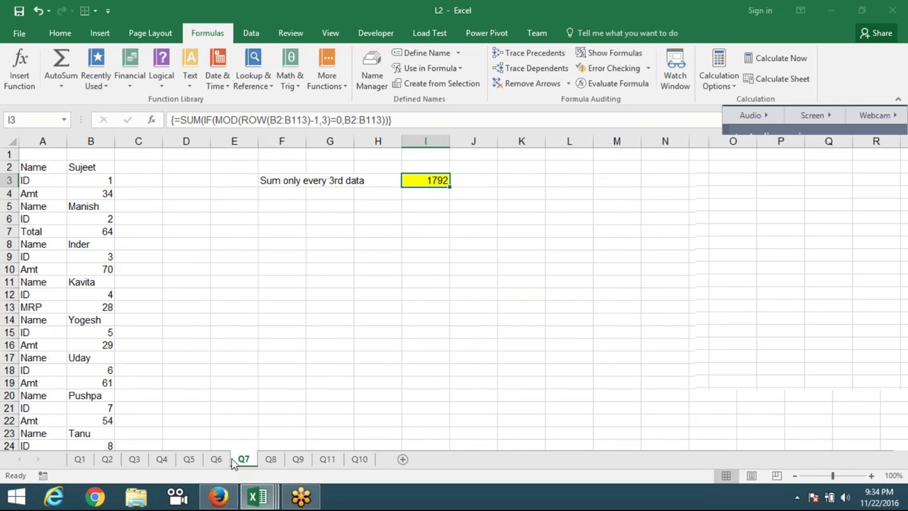
left_click(262, 327)
left_click(426, 186)
left_click(234, 242)
scroll(202, 278, "down", 4)
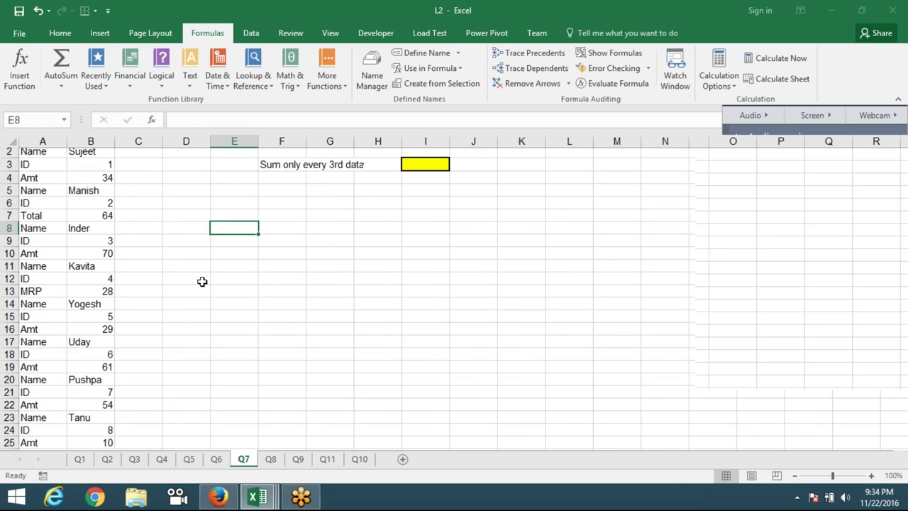
scroll(201, 282, "down", 5)
scroll(199, 284, "down", 5)
scroll(199, 286, "down", 7)
scroll(198, 286, "up", 5)
scroll(199, 286, "up", 8)
scroll(199, 286, "up", 5)
scroll(199, 286, "up", 3)
scroll(199, 286, "down", 1)
scroll(198, 285, "up", 1)
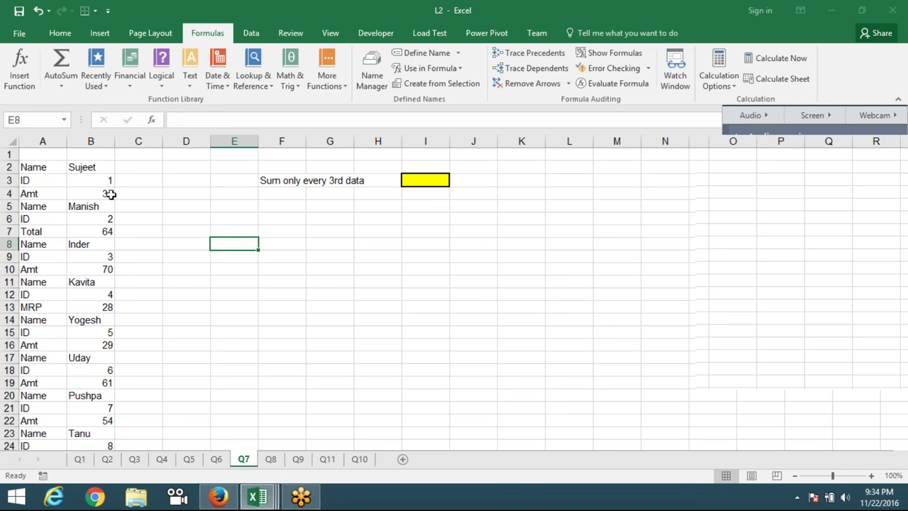
left_click(110, 194)
left_click(102, 232)
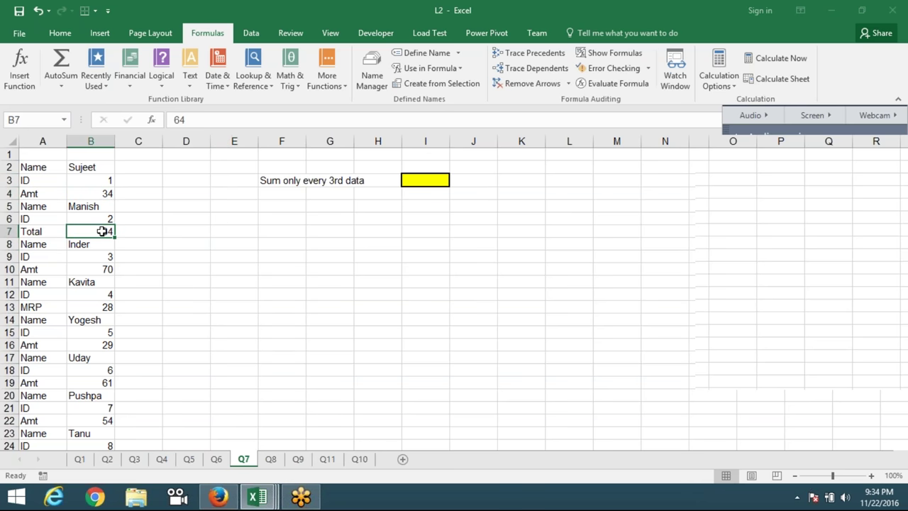
left_click(107, 267)
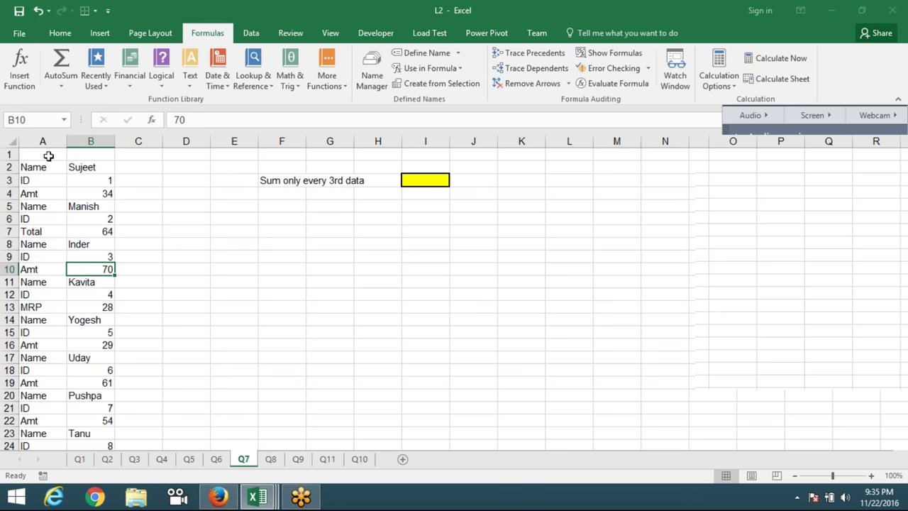
left_click_drag(44, 141, 84, 141)
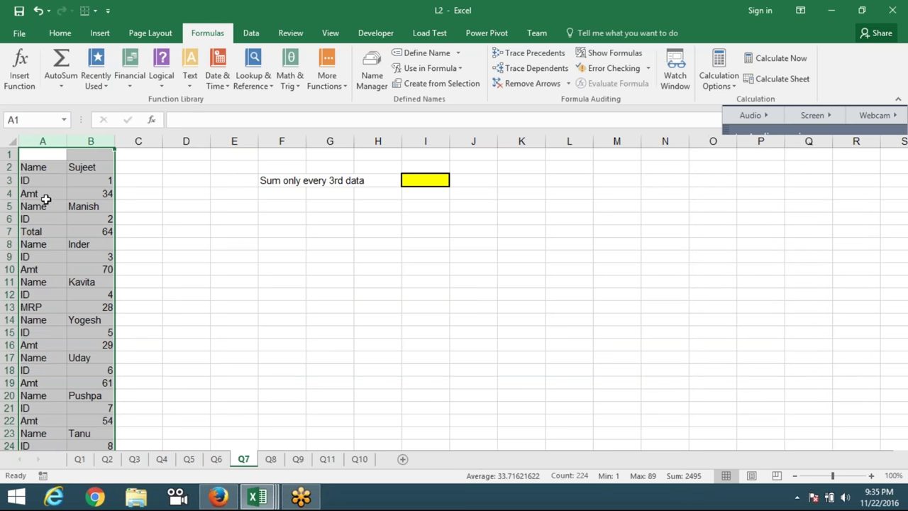
left_click_drag(44, 195, 83, 198)
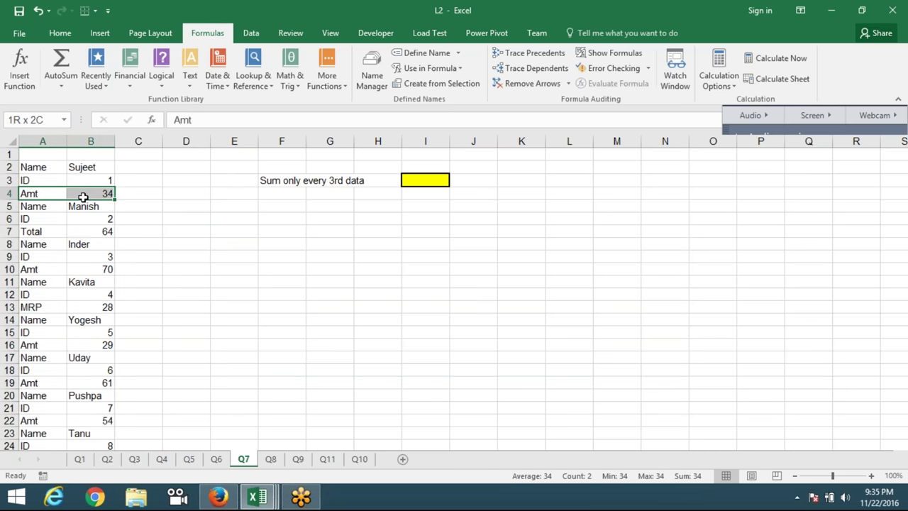
left_click_drag(52, 231, 91, 233)
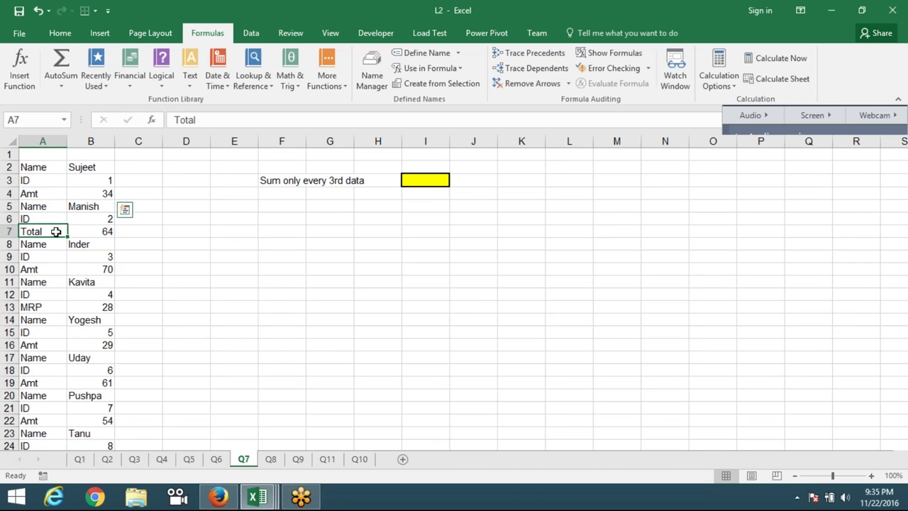
left_click_drag(53, 306, 76, 306)
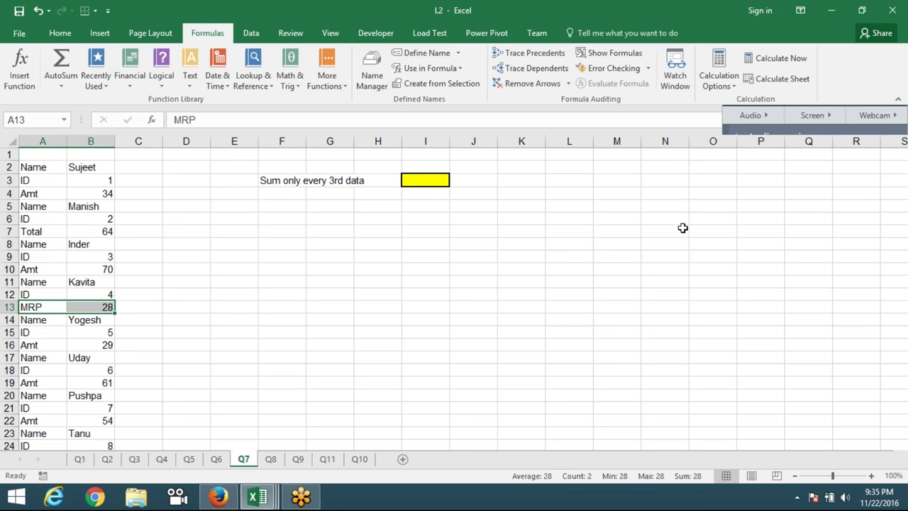
left_click(65, 196)
left_click_drag(64, 196, 92, 188)
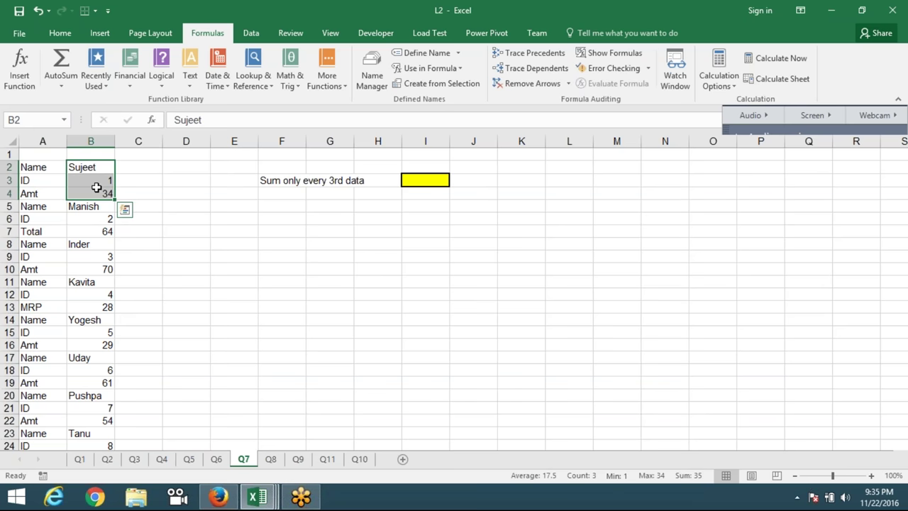
left_click(97, 169)
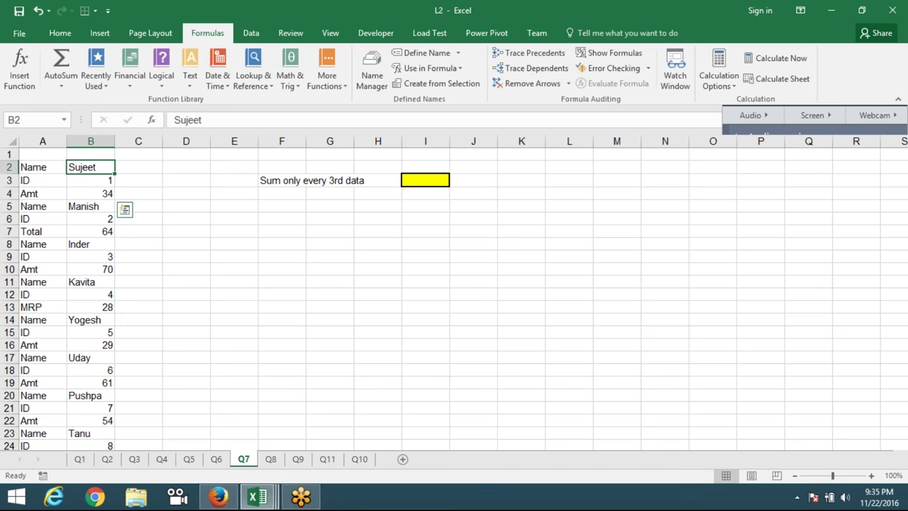
left_click(98, 178)
left_click(90, 192)
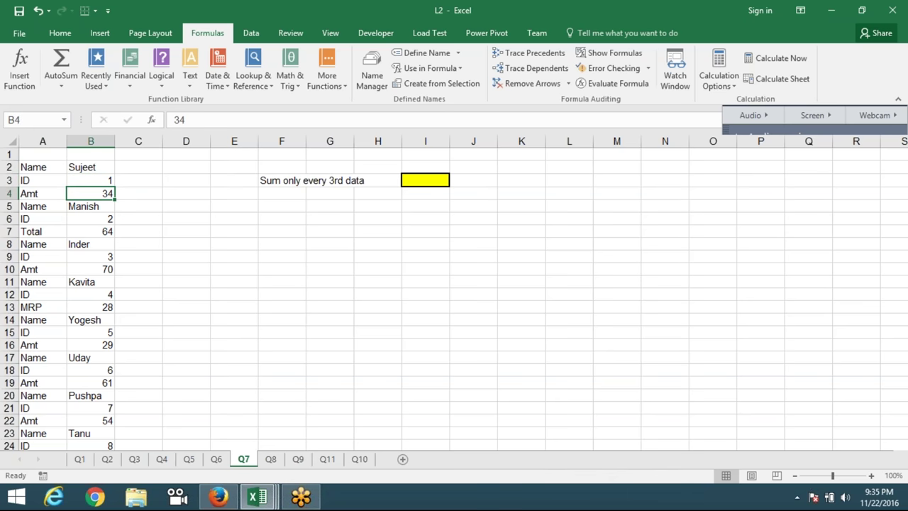
left_click(101, 206)
left_click(102, 218)
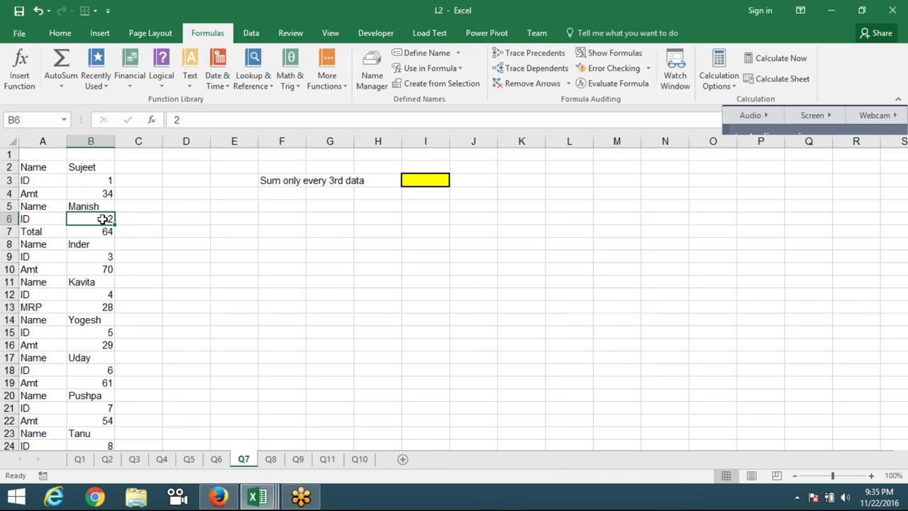
left_click(104, 232)
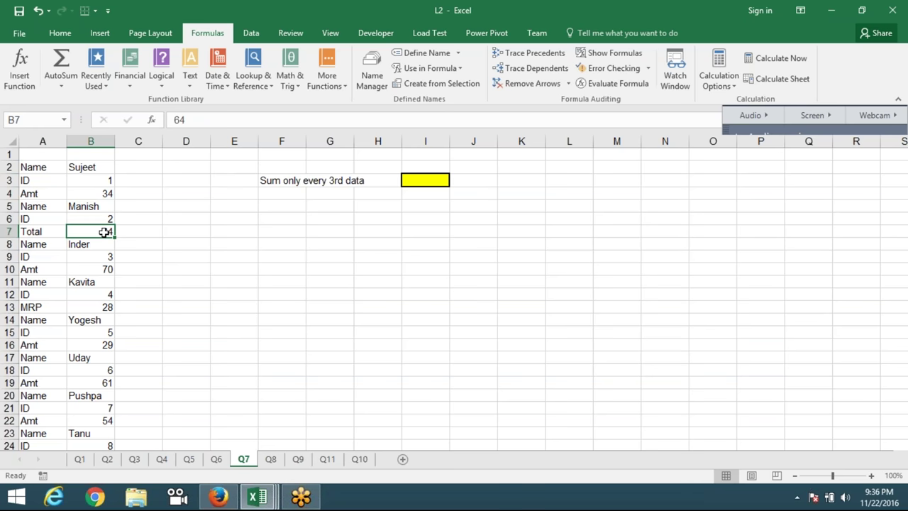
left_click(137, 141)
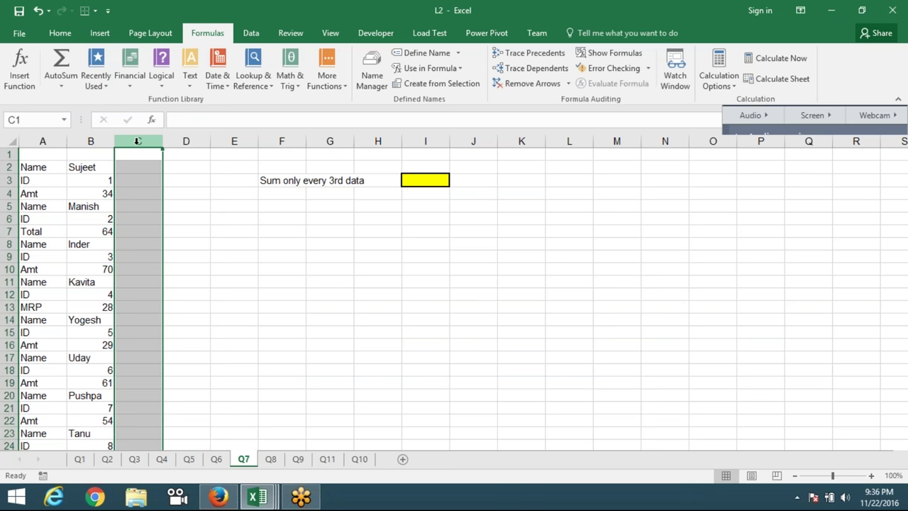
Insert a blank column C beside the data.
key("Return")
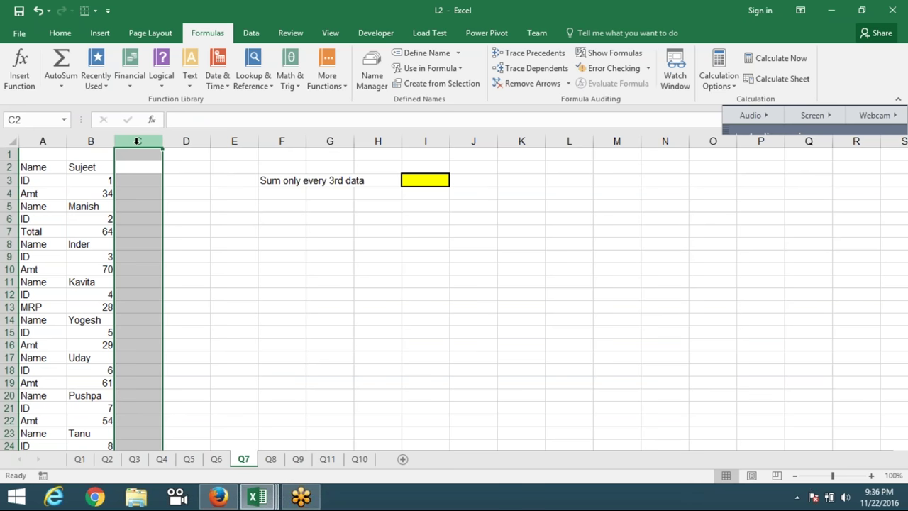
key("shift+Return")
key("ctrl+plus")
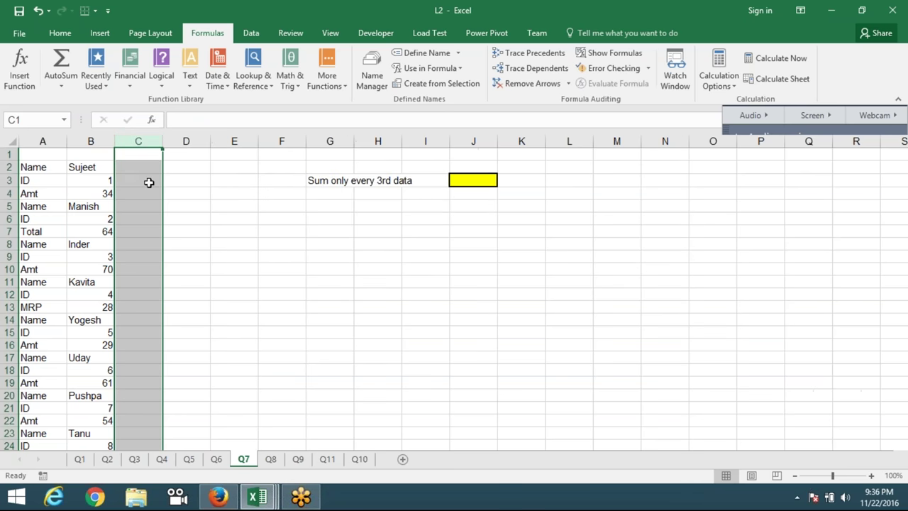
left_click(149, 183)
left_click(151, 164)
Try =SUM and =ROWS formulas in C2, then cancel both.
type("=")
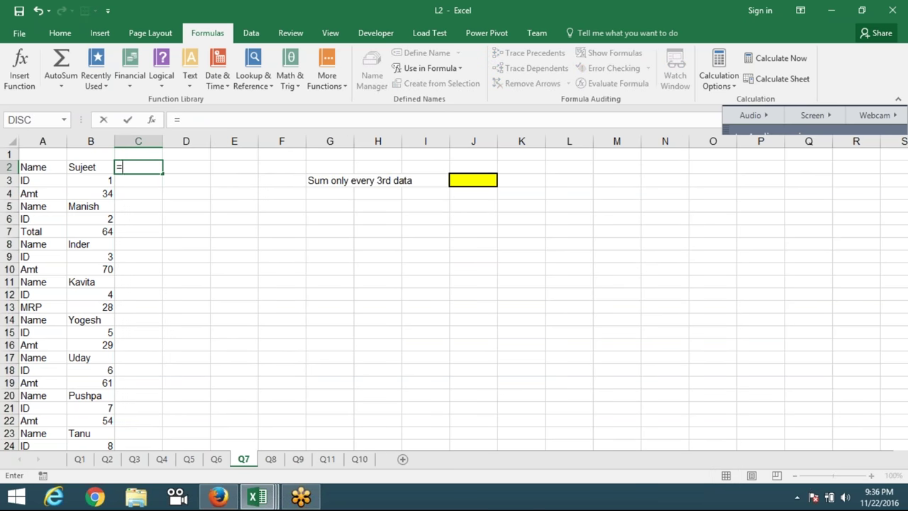
type("S")
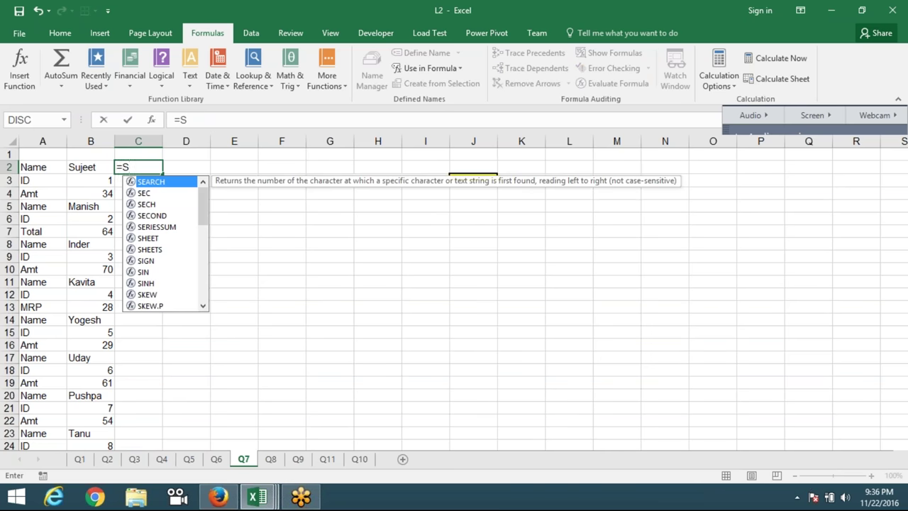
type("UM")
key("BackSpace")
key("BackSpace")
key("BackSpace")
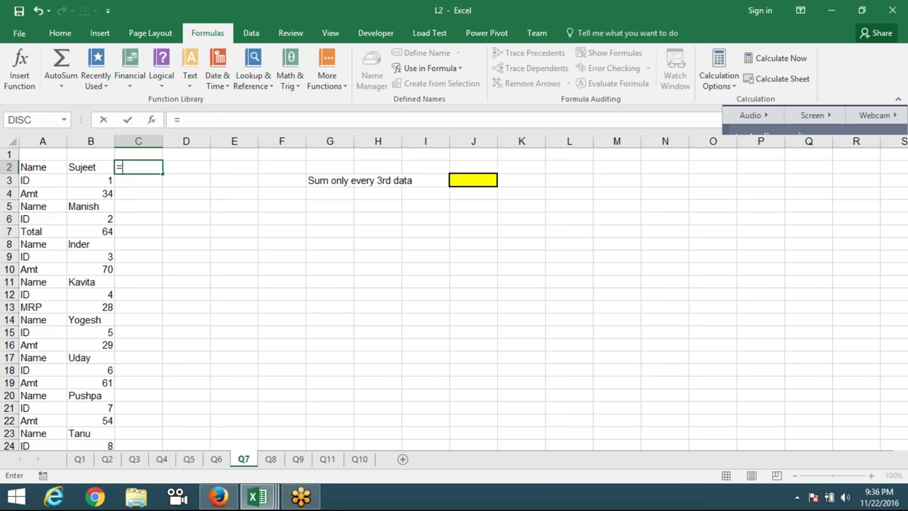
key("Escape")
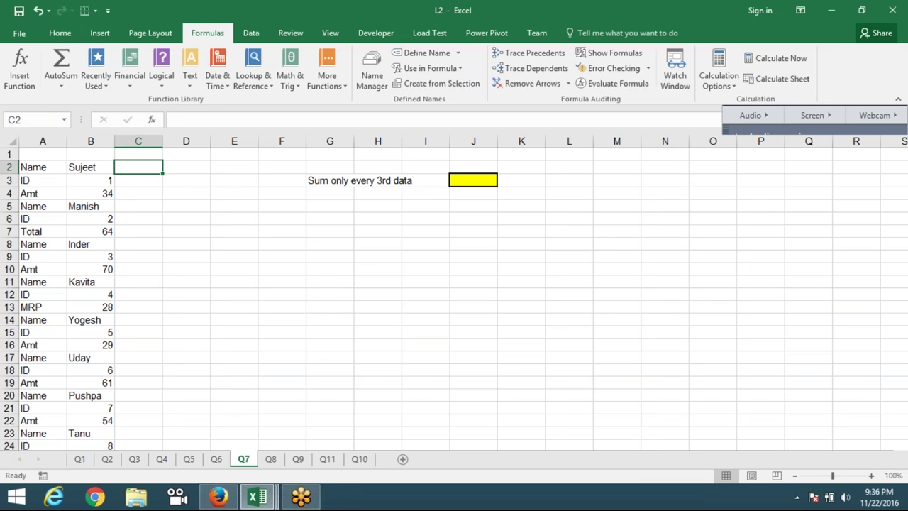
type("=")
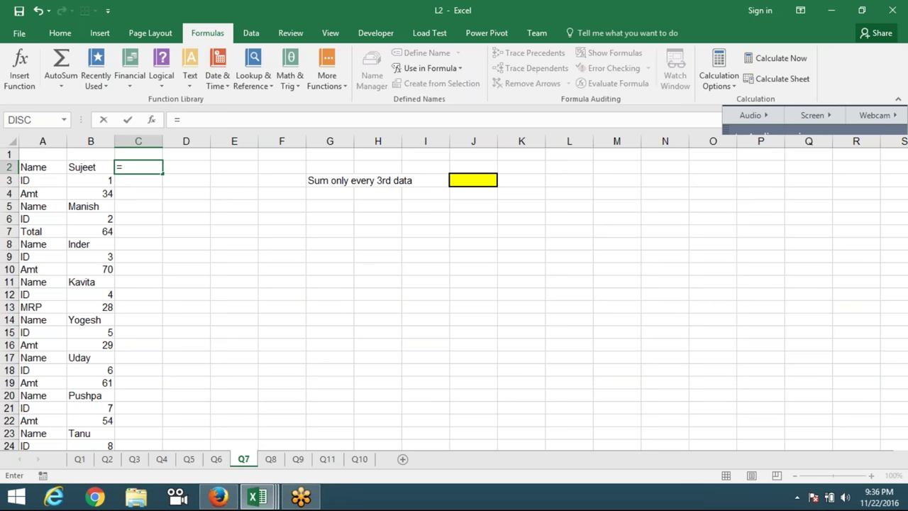
type("ROW")
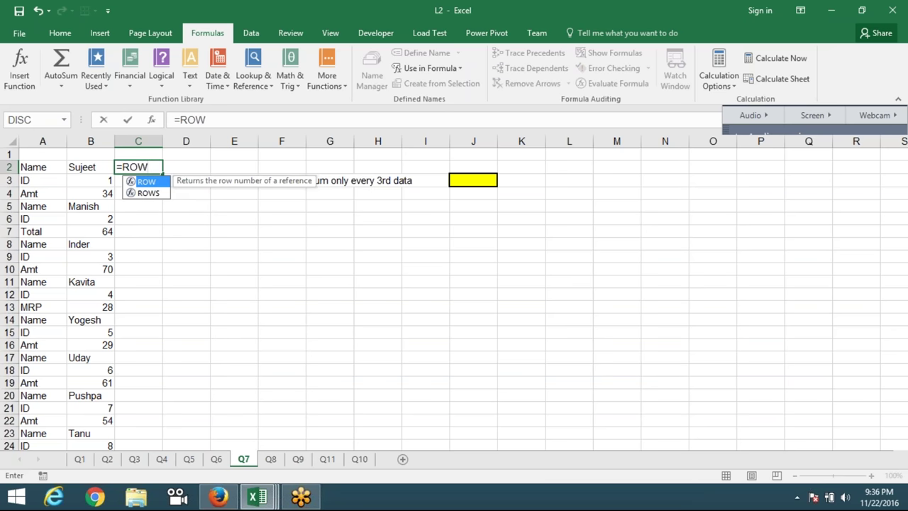
key("Down")
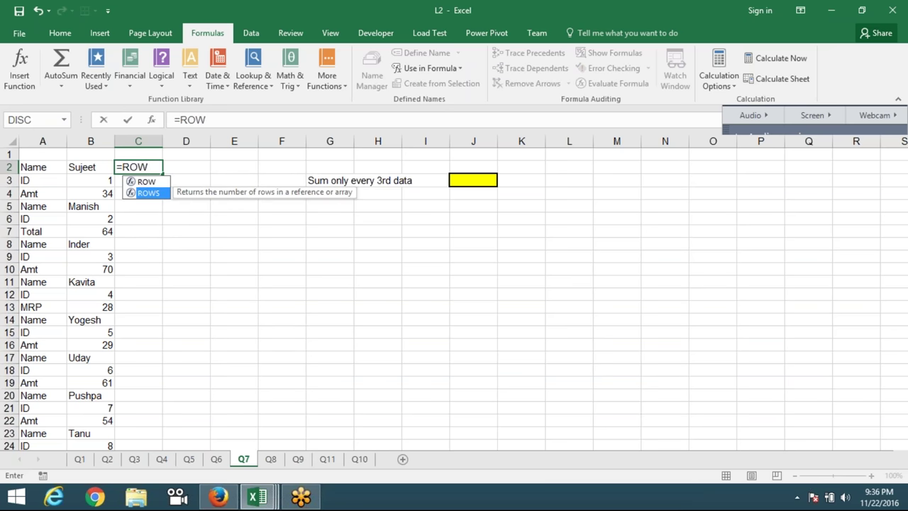
key("Tab")
key("Left")
key("Left")
key("Escape")
Delete the empty first row so the list starts at row 1.
key("Up")
key("shift+space")
key("ctrl+minus")
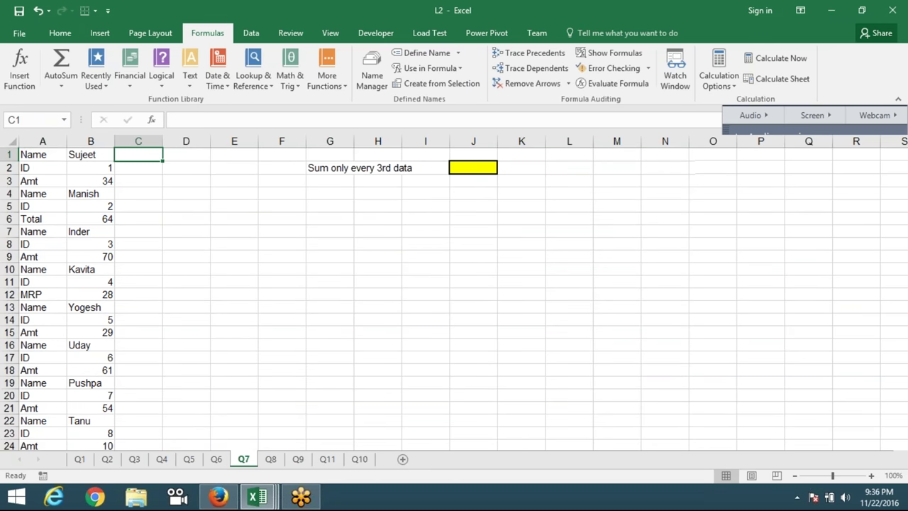
Enter =ROW() in C1, fill it down to C112 and check the 1–112 numbering.
type("=")
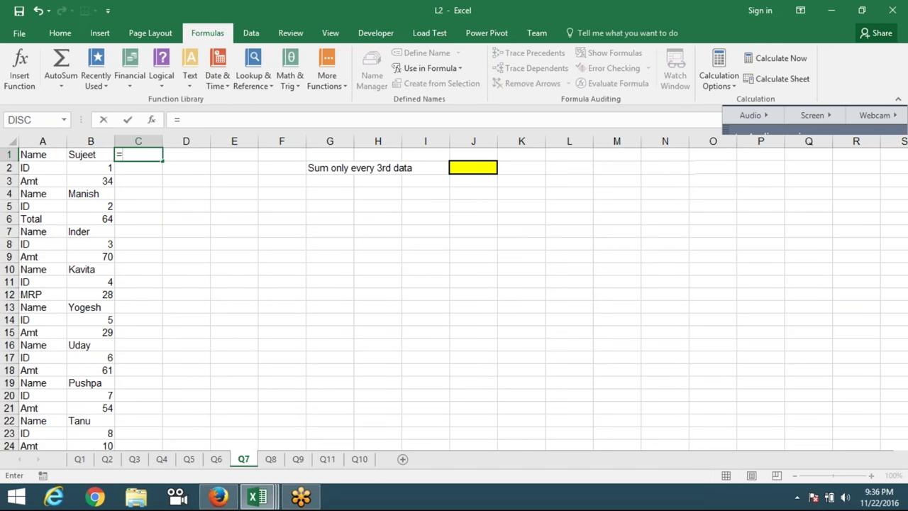
type("ROW(")
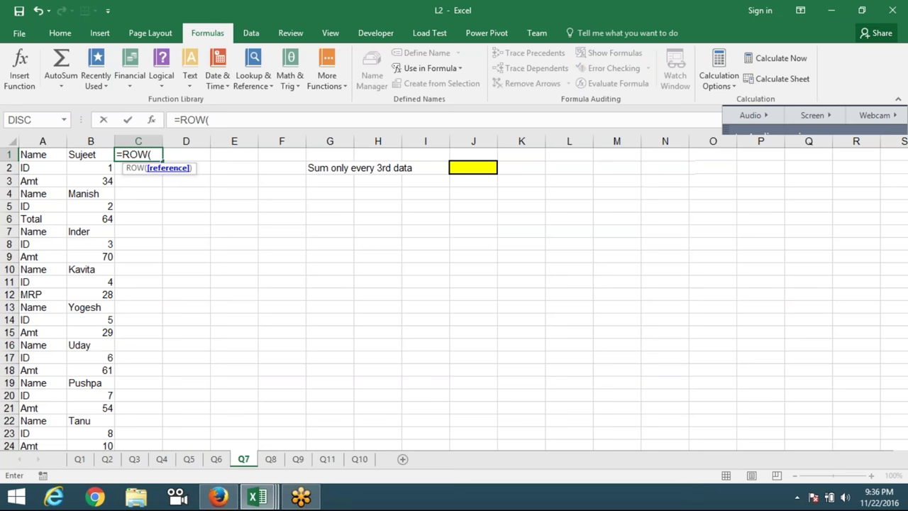
type(")")
key("ctrl+Return")
left_click_drag(162, 161, 151, 433)
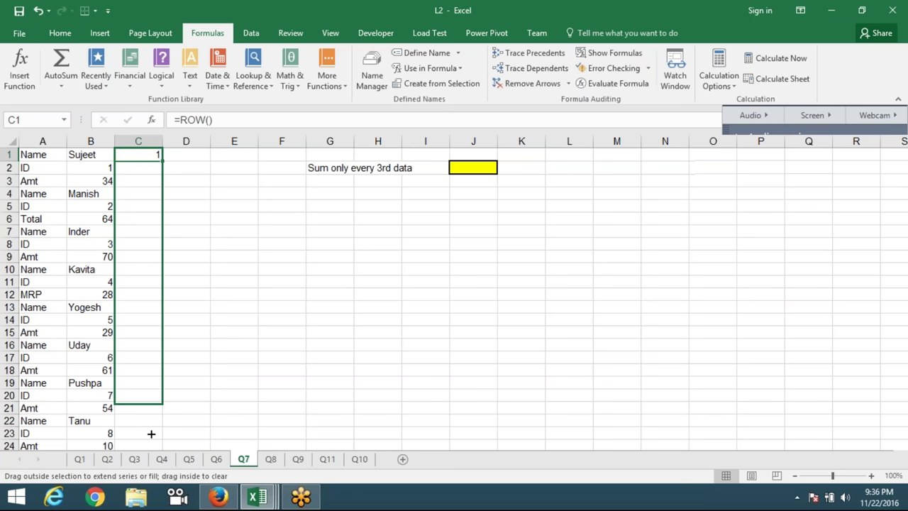
left_click_drag(151, 433, 142, 424)
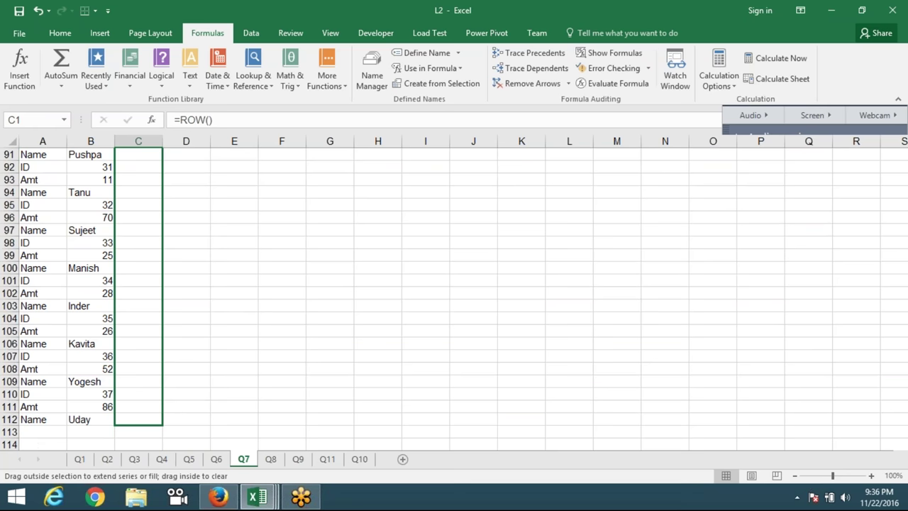
key("ctrl+Up")
key("Down")
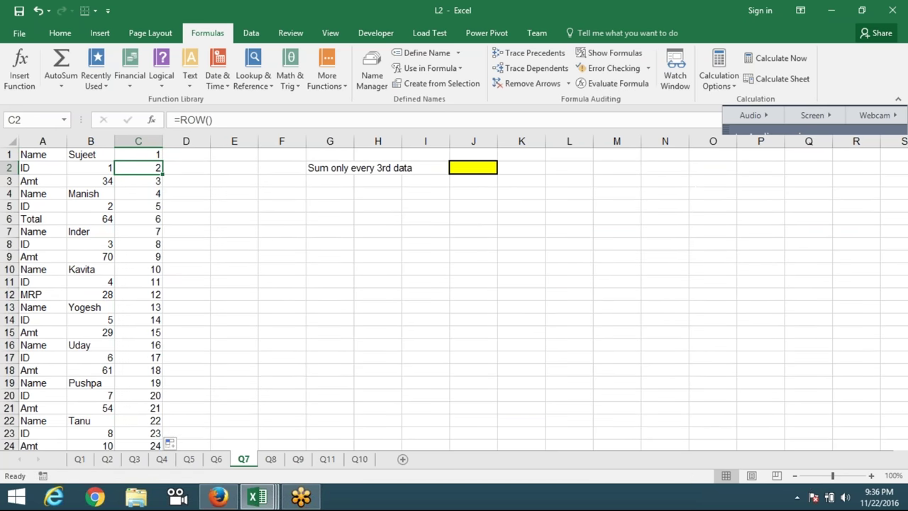
left_click(138, 154)
key("Down")
key("ctrl+Down")
key("Up")
key("ctrl+Up")
Enter =MOD(C1,3) in D1 and fill it down column D.
key("Right")
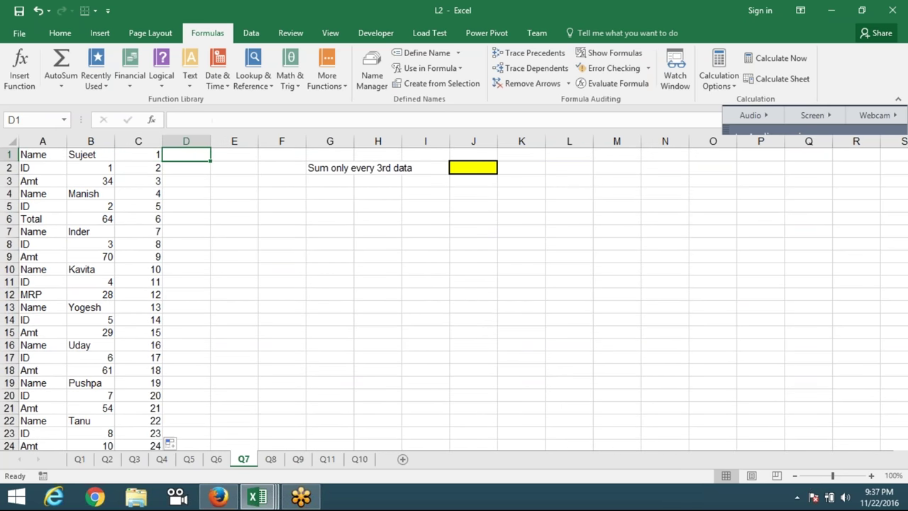
type("=MOD")
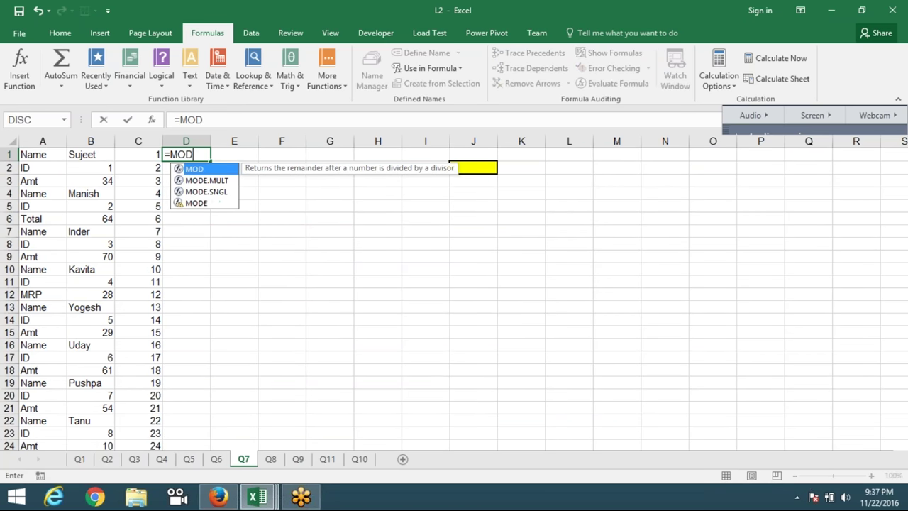
type("(")
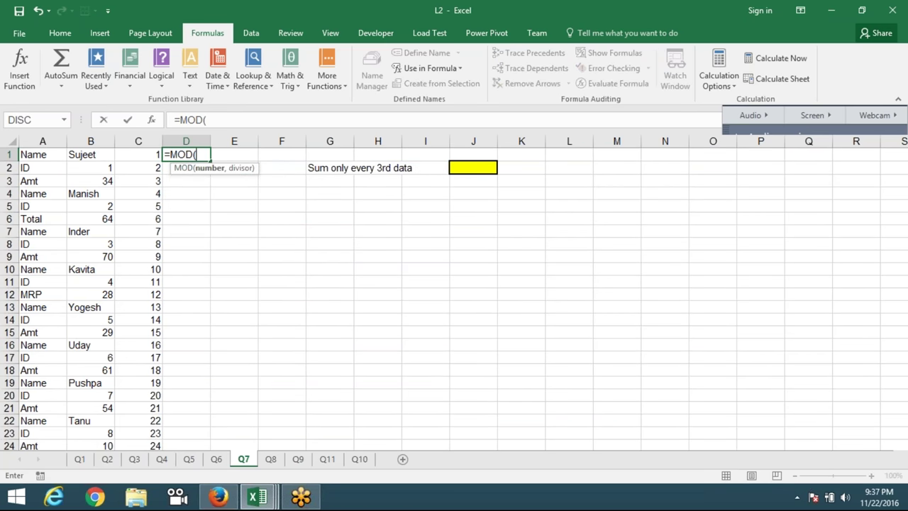
left_click(139, 154)
type(",3")
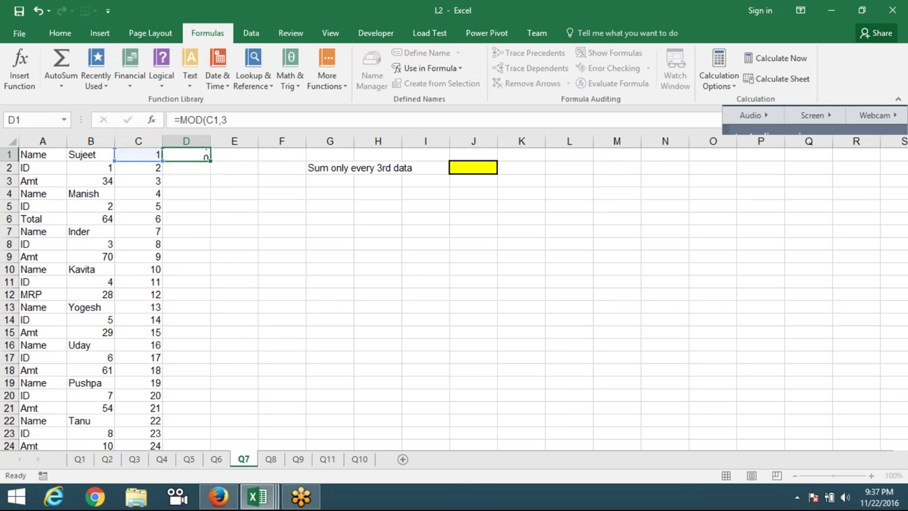
key("ctrl+Return")
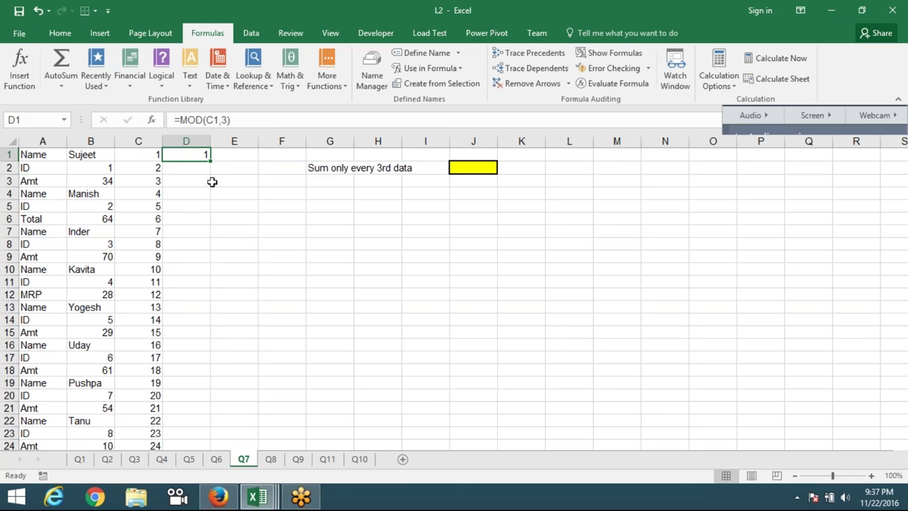
double_click(210, 160)
Check the repeating 1, 2, 0 remainders against the row numbers.
left_click_drag(148, 183, 202, 182)
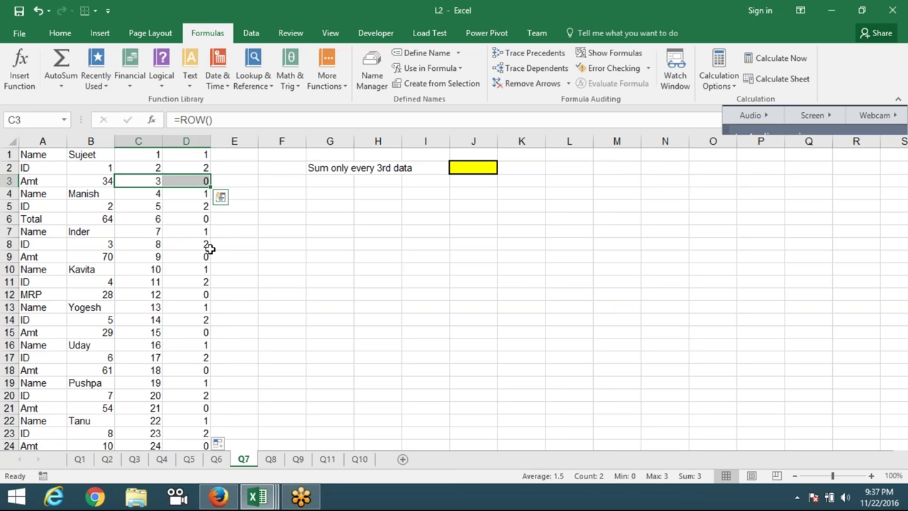
key("Down")
key("Down")
key("Down")
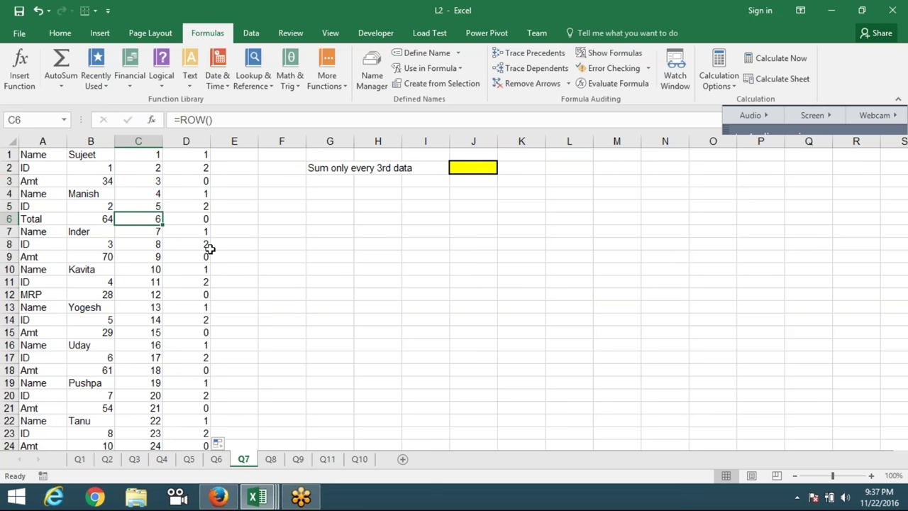
key("Down")
key("Down")
key("Down")
key("Down")
key("Down")
key("Down")
key("Up")
key("Down")
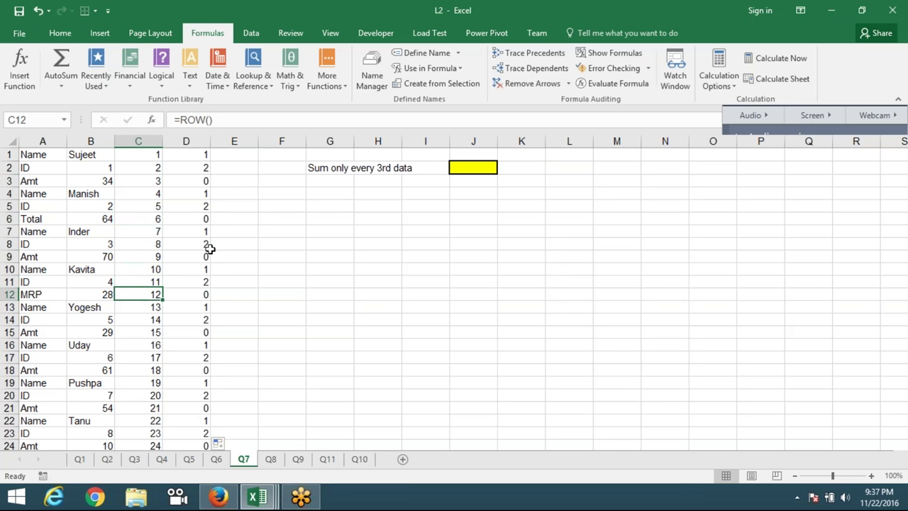
key("Right")
key("ctrl+Up")
key("Down")
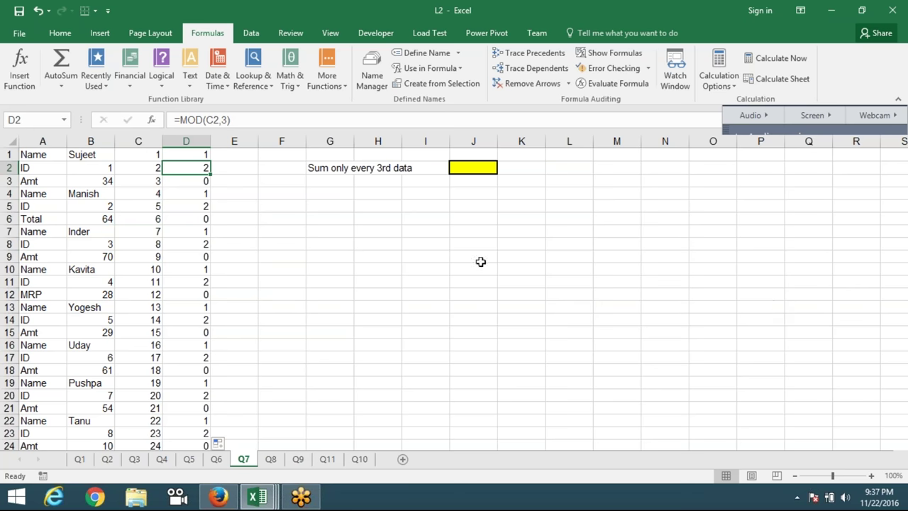
left_click(186, 183)
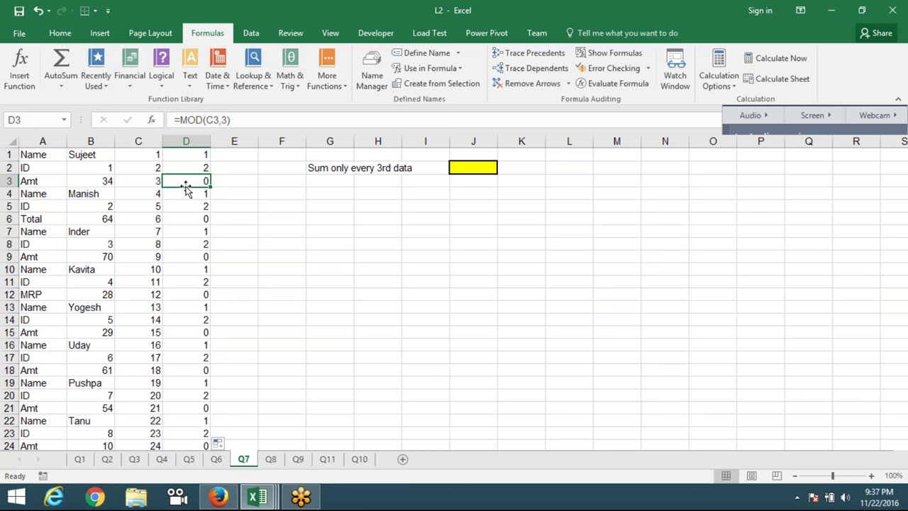
key("Up")
Enter =SUMIF(D:D,0,B:B) in E2, totalling every third amount to 1792.
key("Right")
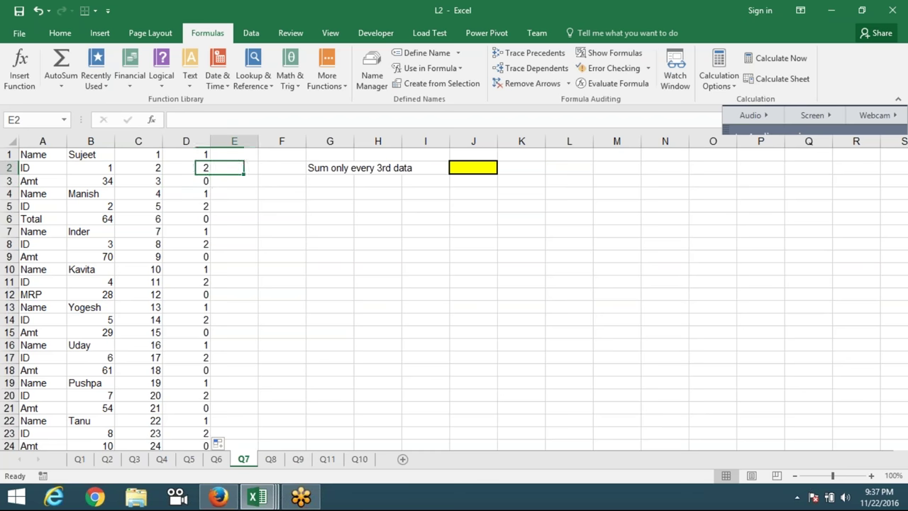
type("=S")
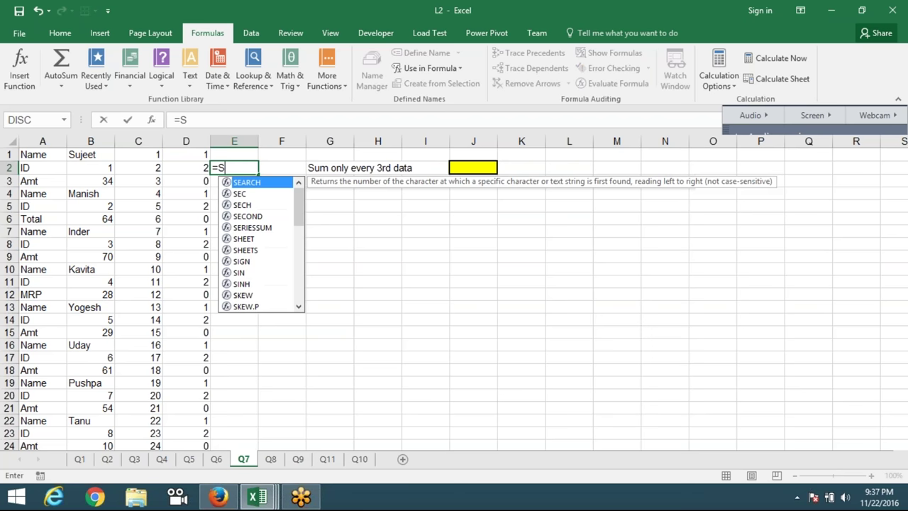
type("UMIF(")
key("Left")
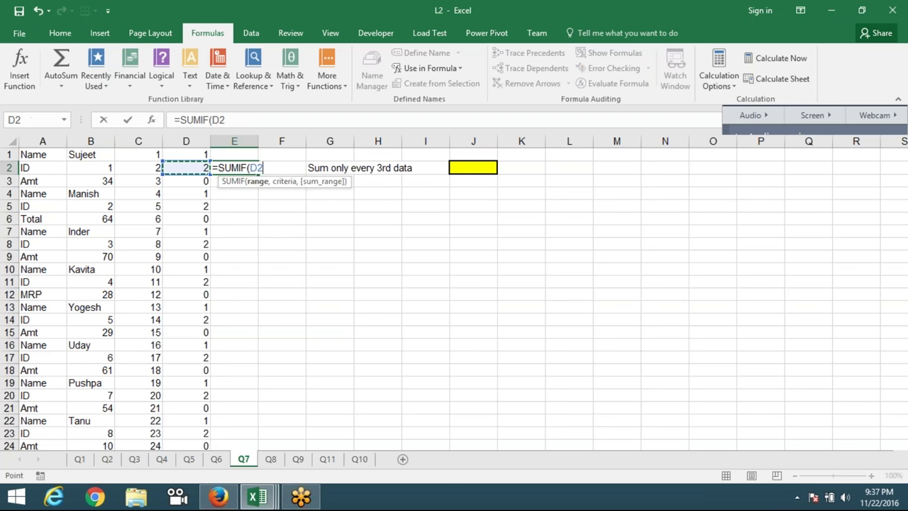
key("ctrl+space")
type(",0,")
key("Left")
key("Left")
key("Left")
key("ctrl+space")
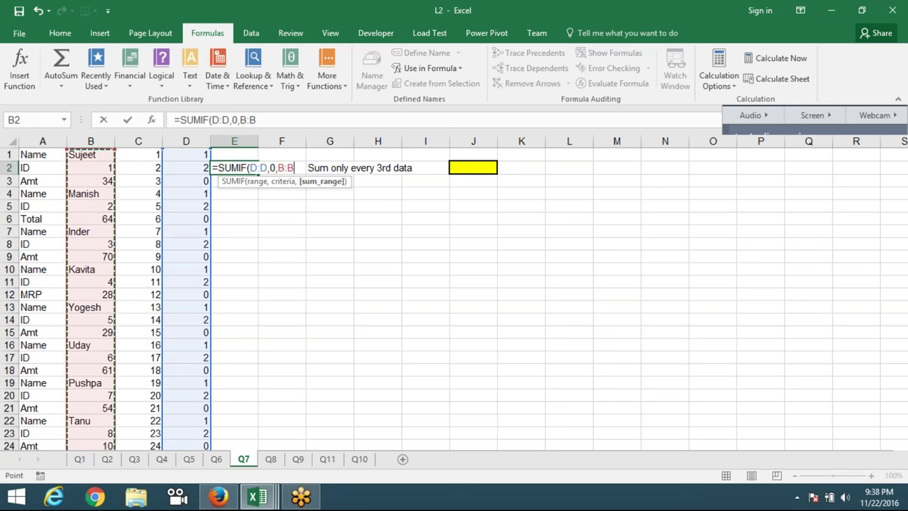
key("Return")
left_click(234, 168)
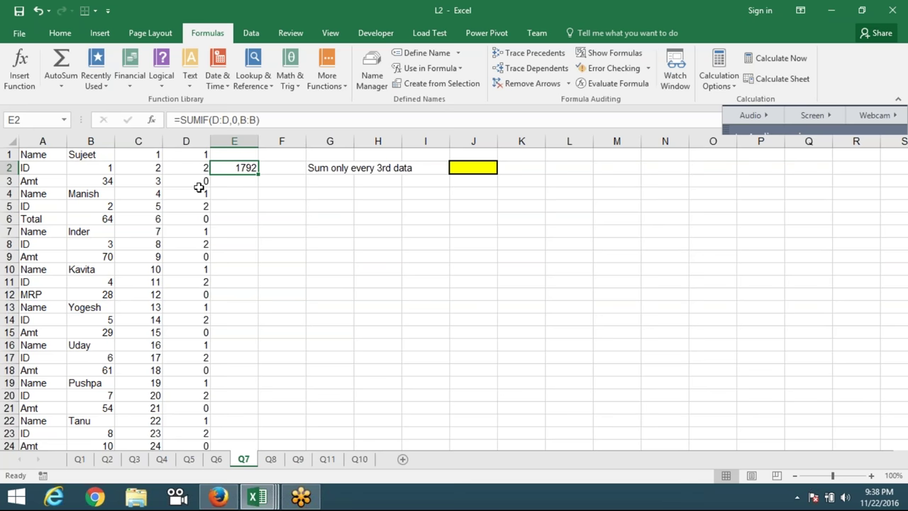
left_click(472, 170)
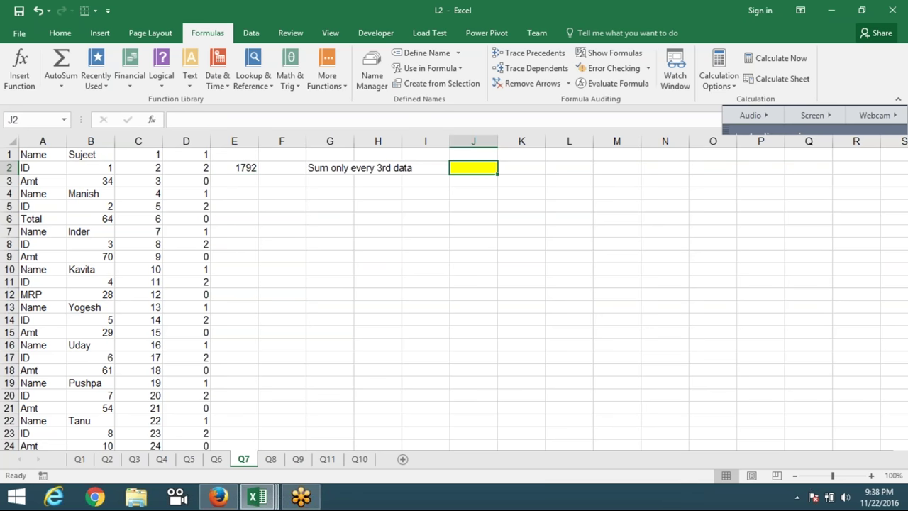
Enter {=SUM(IF(MOD(ROW(B1:B112),3)=0,B1:B112))} as an array formula in J2.
type("=SUM(")
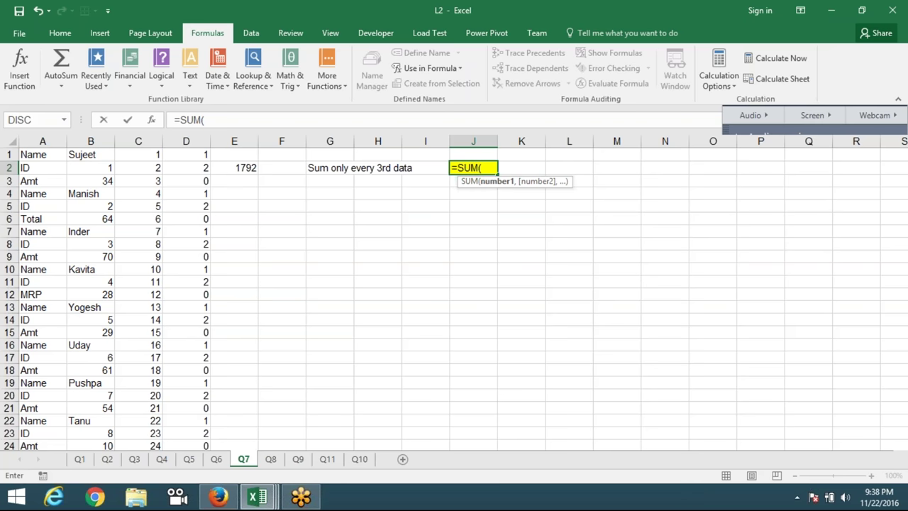
type("IF(")
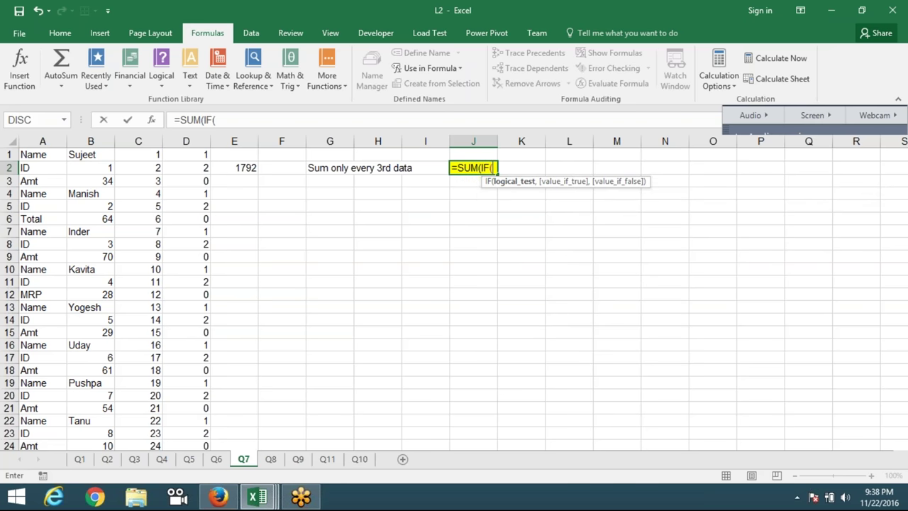
type("MOD(")
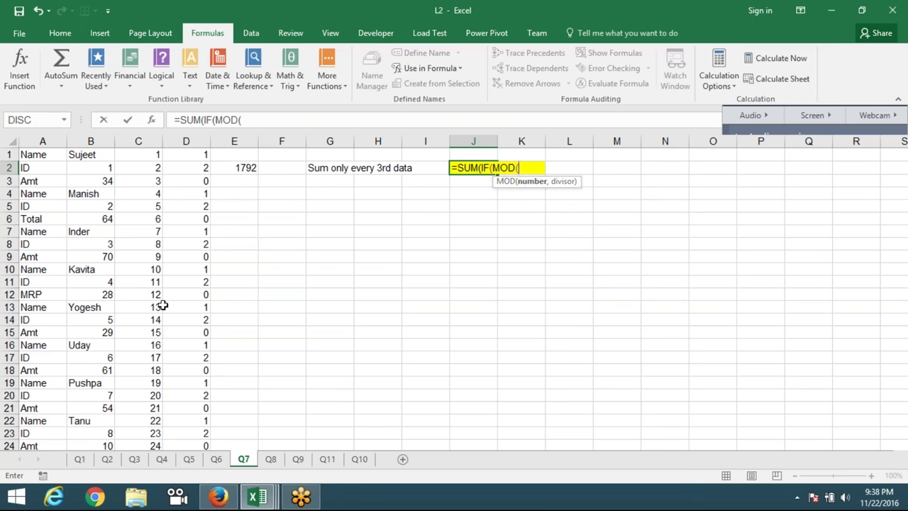
type("ROW(")
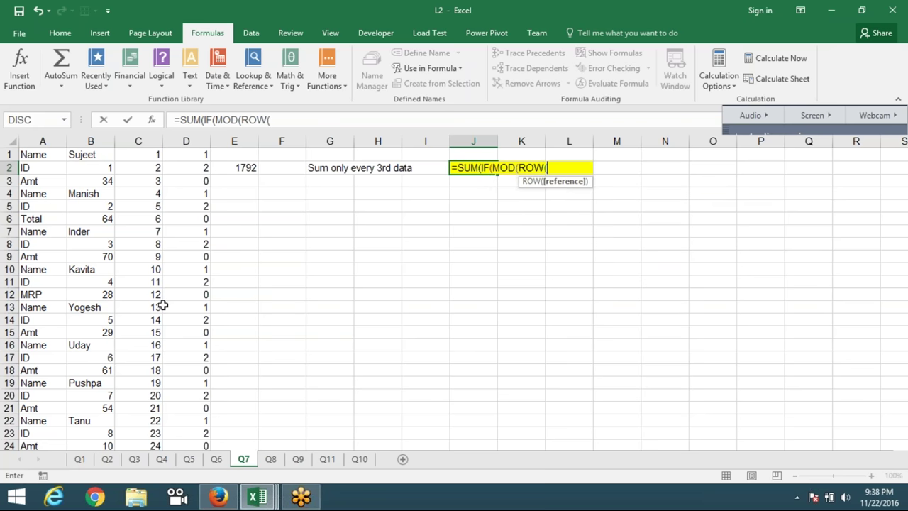
left_click(56, 153)
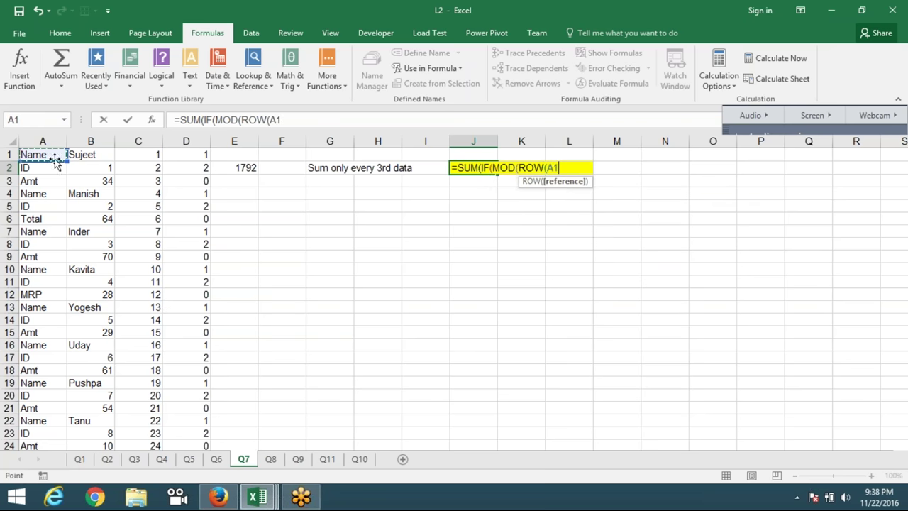
left_click_drag(91, 154, 128, 454)
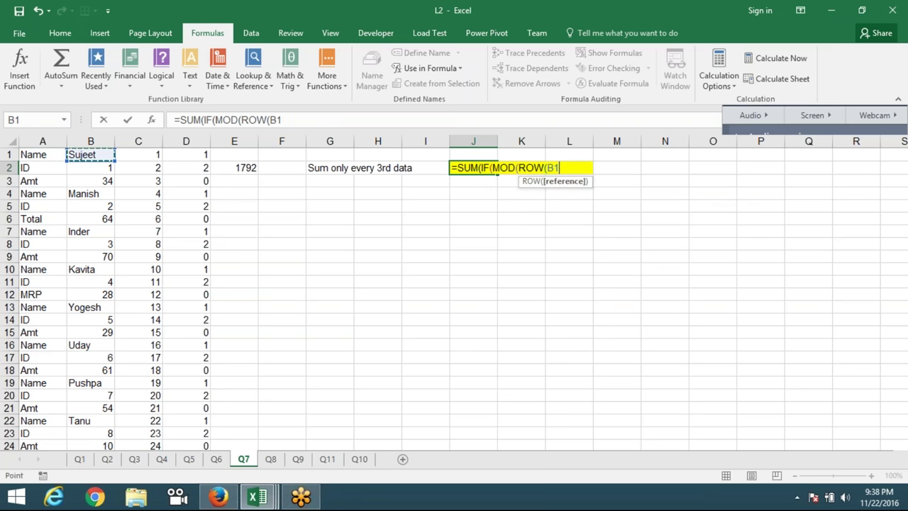
type(")")
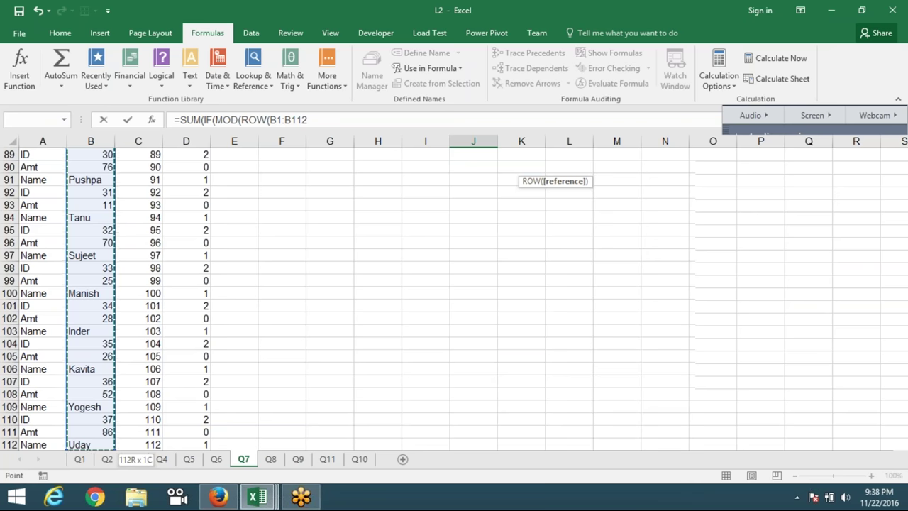
type(",3")
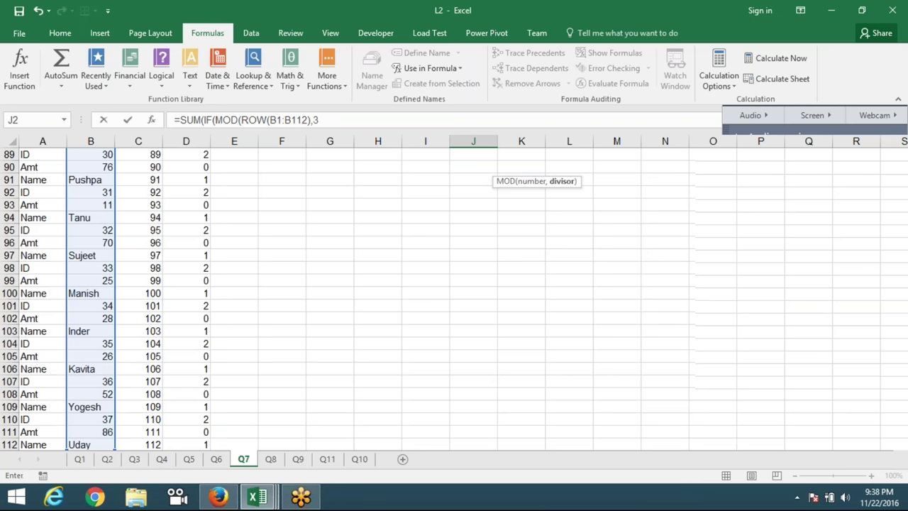
type(")")
type("=0,")
key("Left")
key("Left")
key("Left")
key("Home")
key("Right")
key("Right")
key("Right")
key("Up")
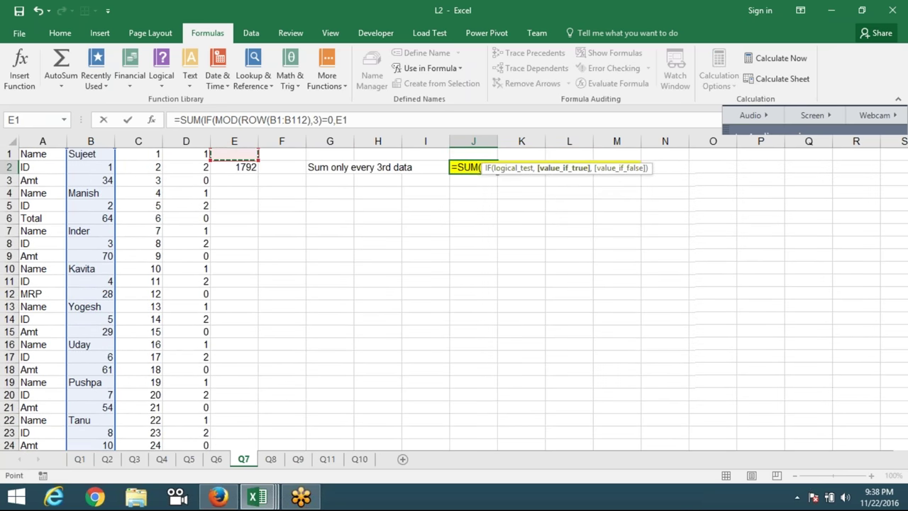
key("Left")
key("Left")
key("Left")
key("ctrl+shift+Down")
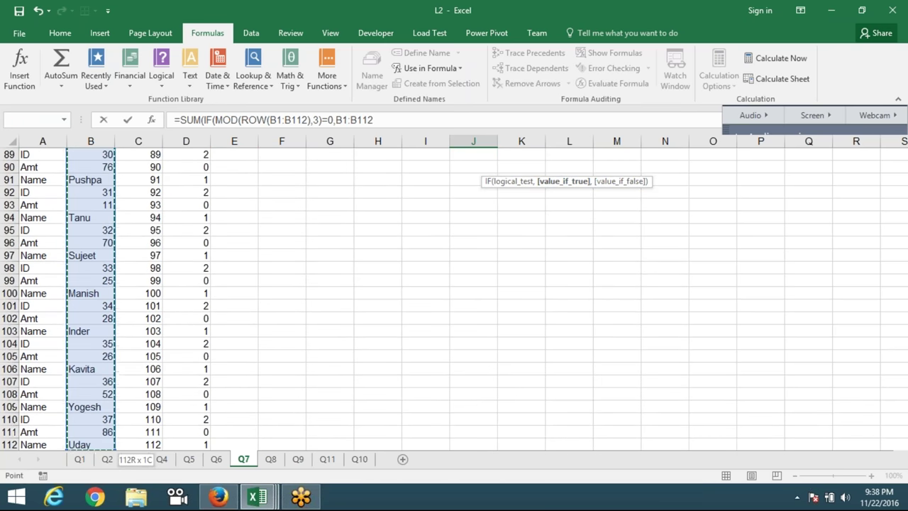
key("ctrl+shift+Return")
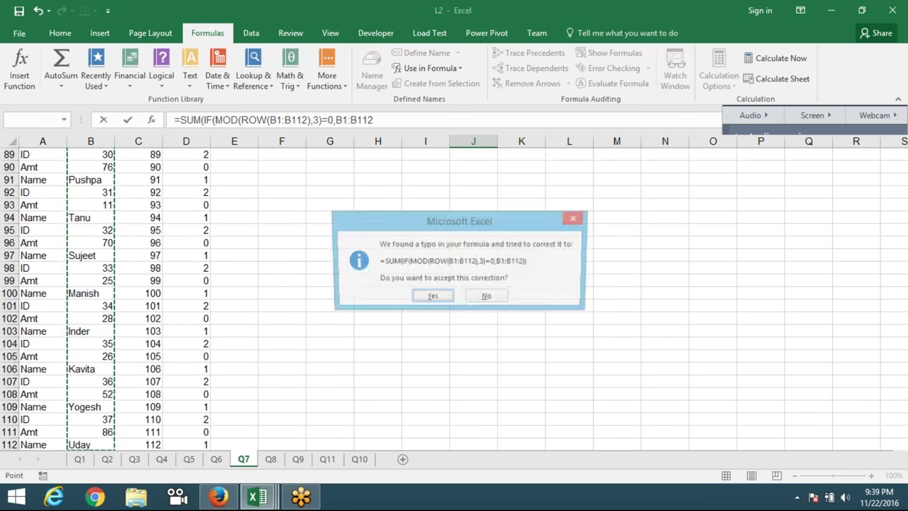
key("Return")
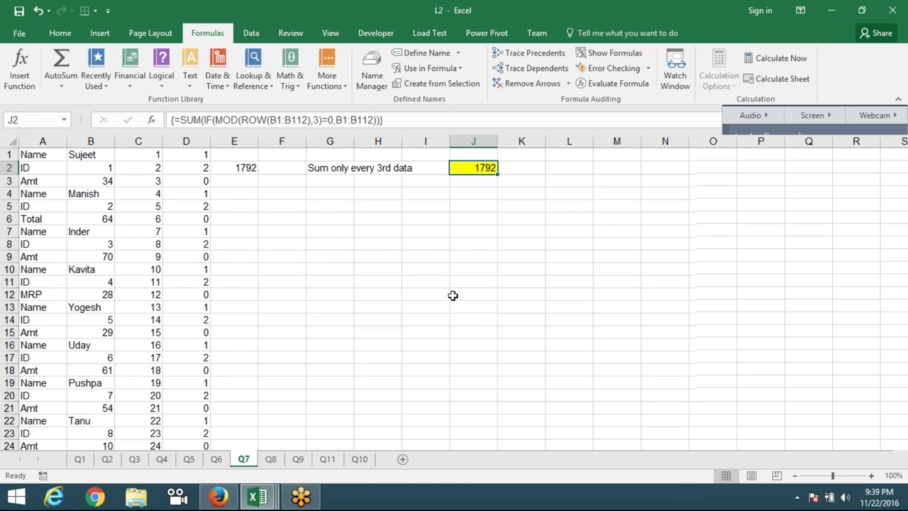
left_click(603, 85)
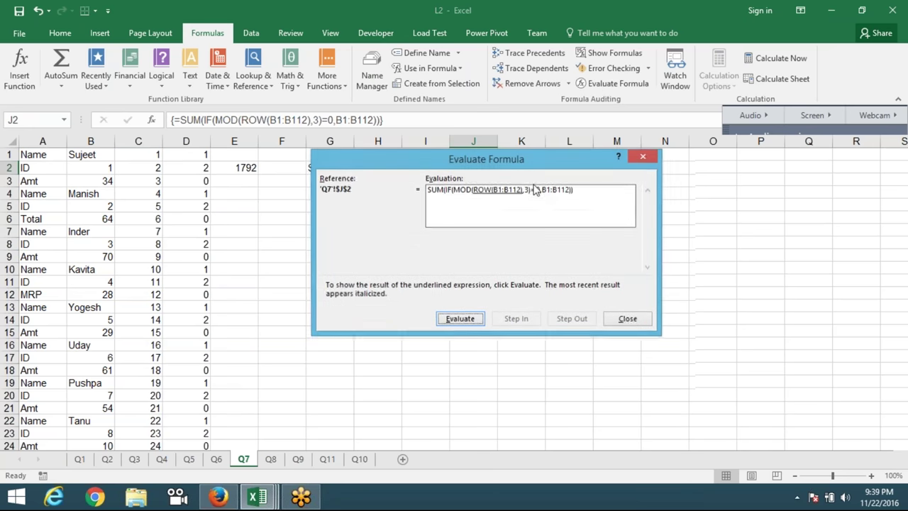
left_click_drag(527, 164, 530, 240)
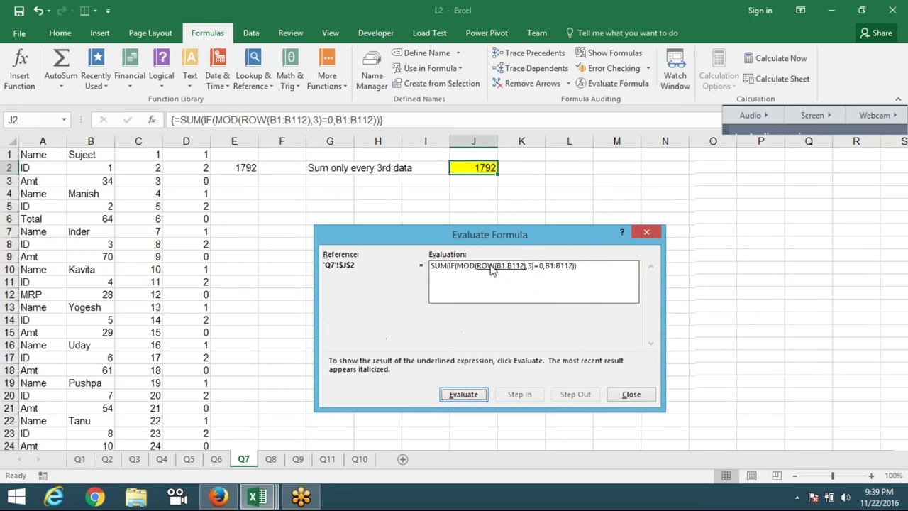
left_click(464, 395)
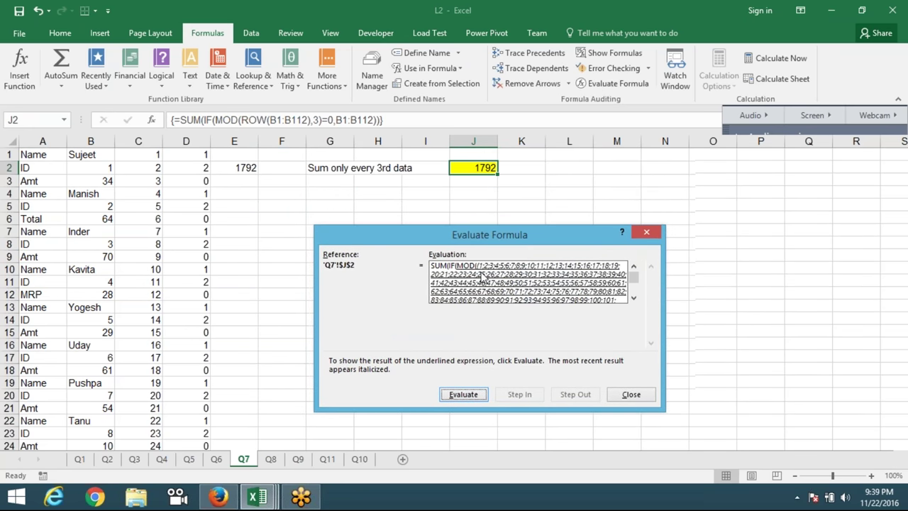
left_click(634, 298)
left_click(634, 298)
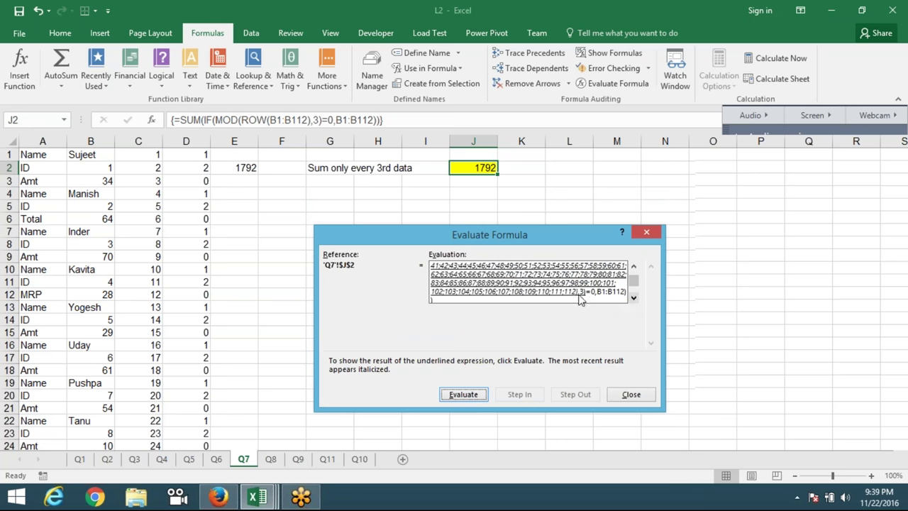
left_click(472, 408)
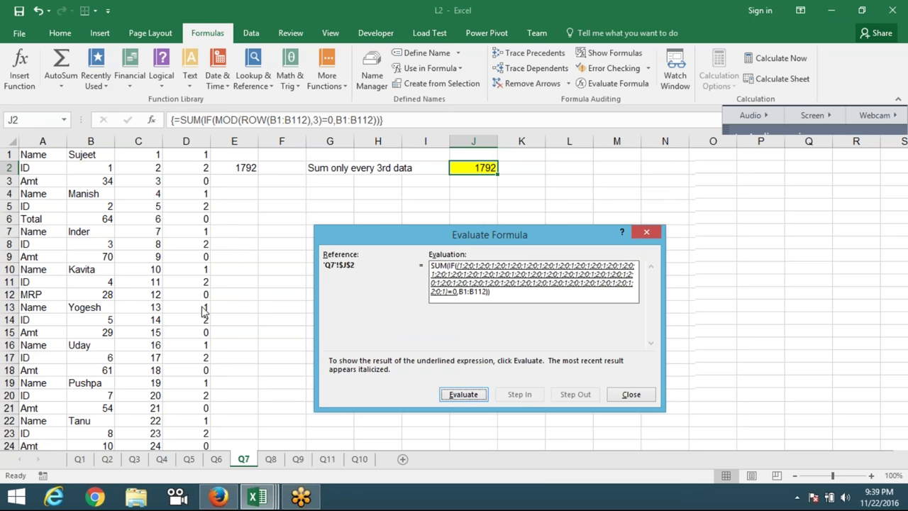
left_click(464, 393)
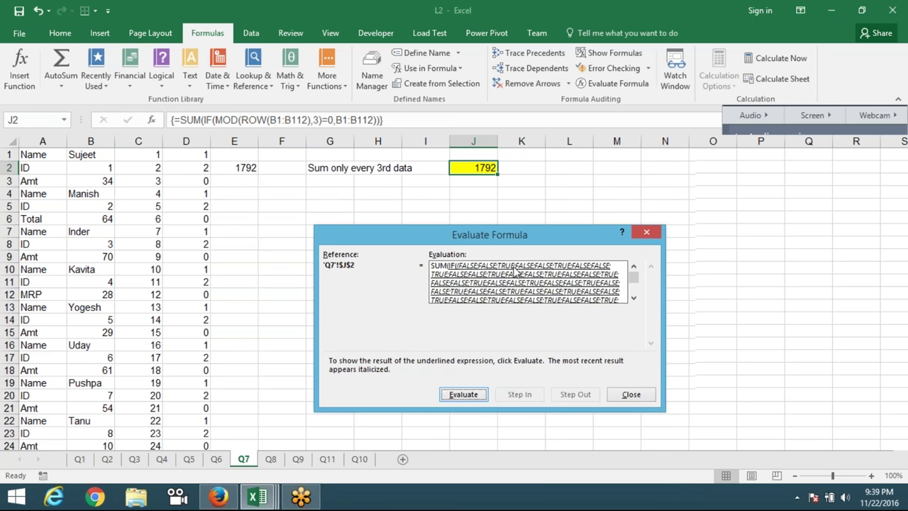
left_click(471, 397)
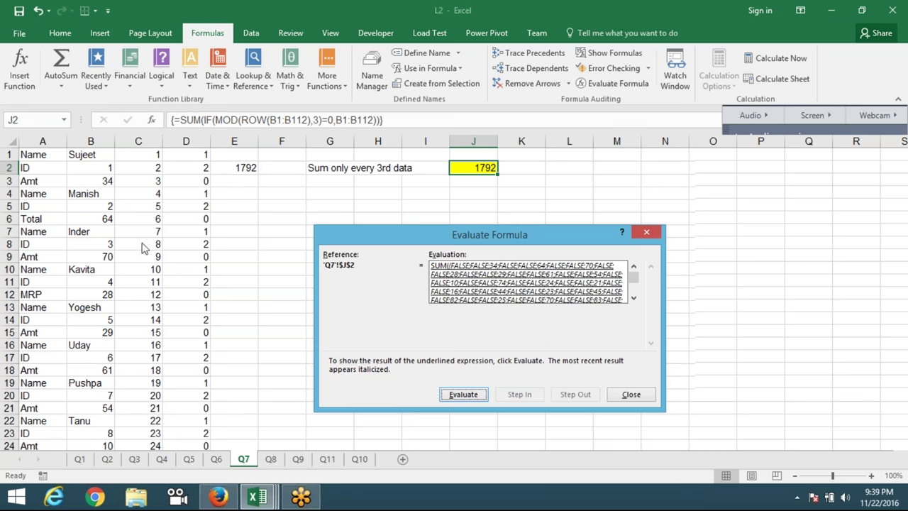
left_click(461, 397)
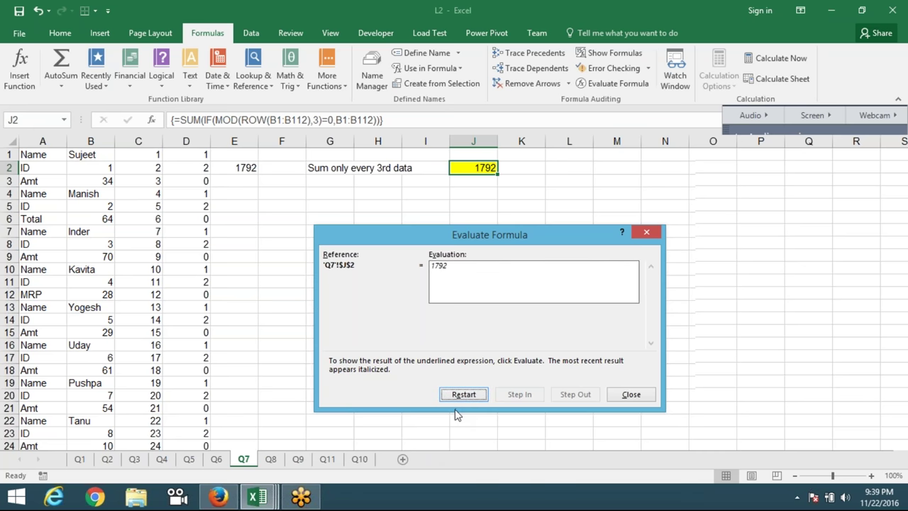
left_click(634, 394)
left_click(316, 328)
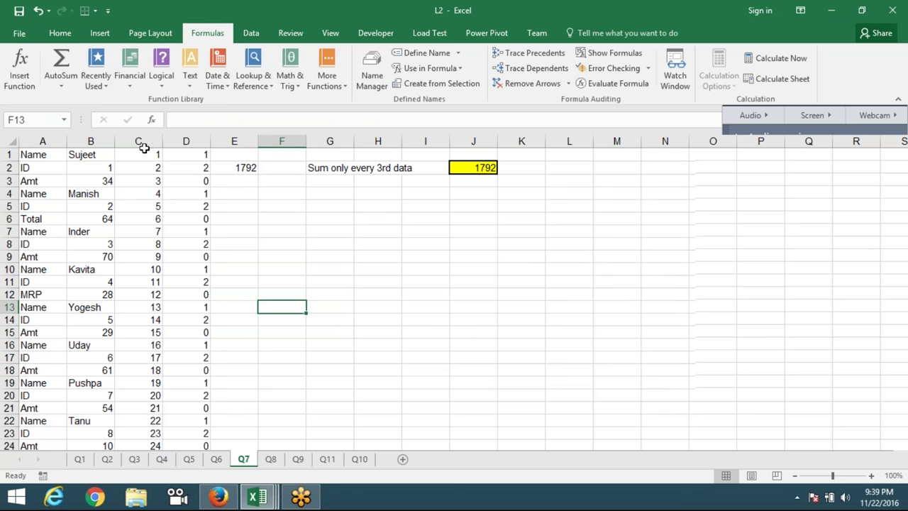
Review the SUMIF formula in E2 and the array formula in J2 on Q7.
left_click_drag(138, 141, 179, 146)
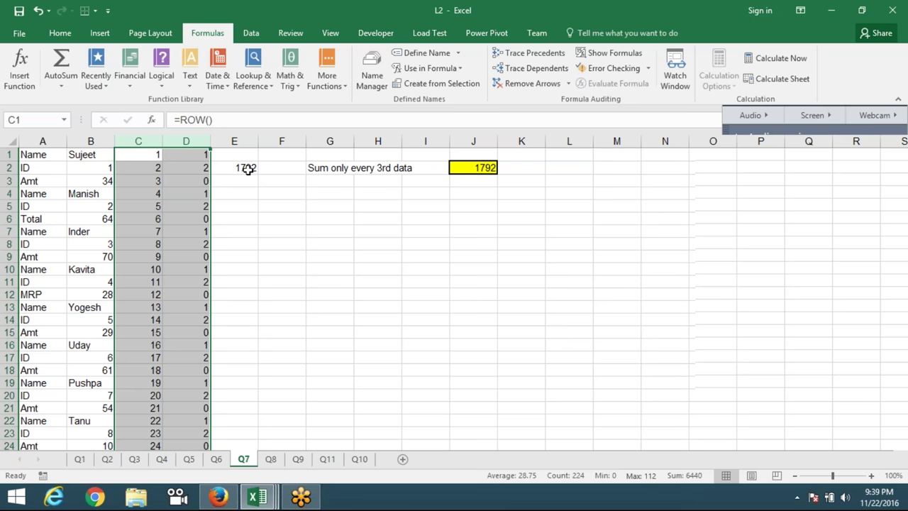
left_click(248, 168)
left_click(487, 168)
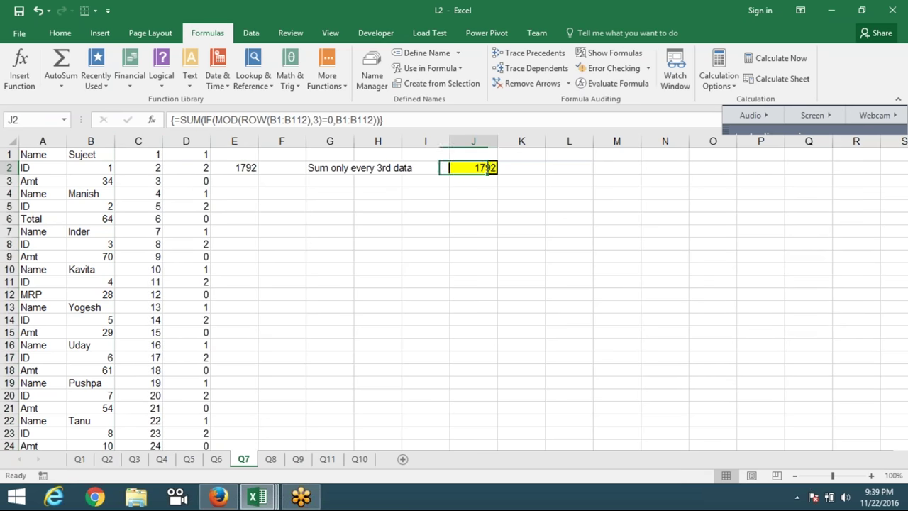
Browse sheets Q8, Q9, Q11 and Q10, then back through Q7 to Q1.
left_click(273, 460)
left_click(298, 460)
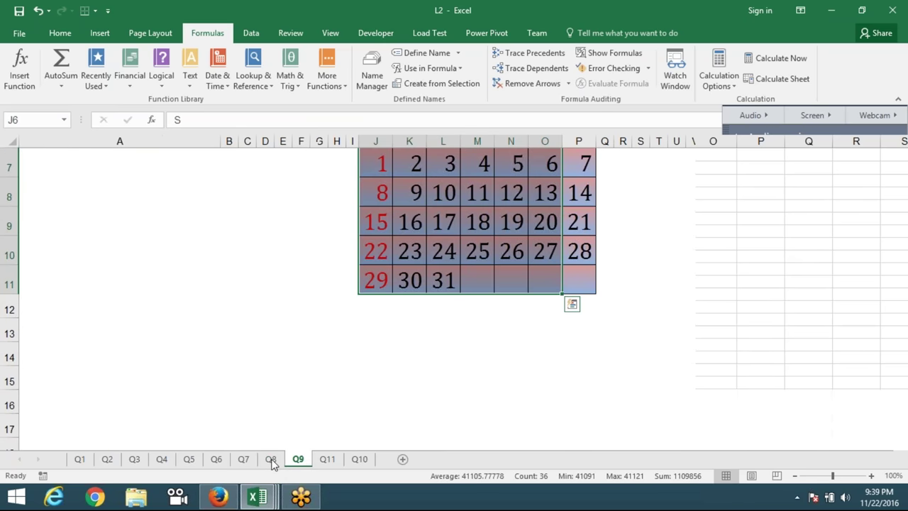
left_click(259, 408)
scroll(277, 432, "up", 2)
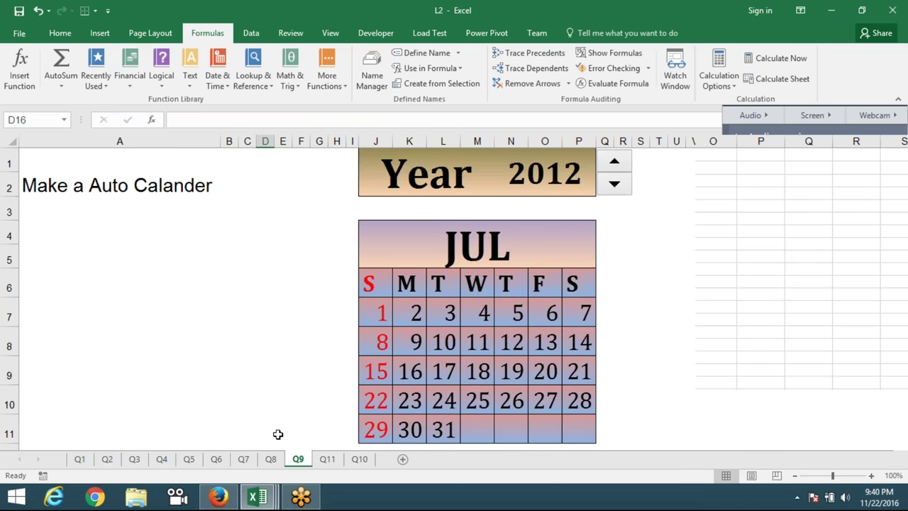
left_click(270, 459)
left_click(328, 460)
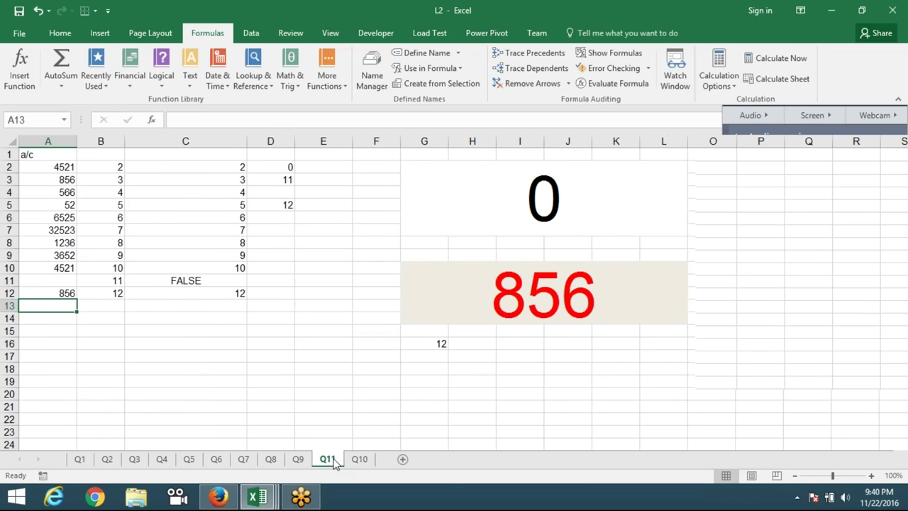
left_click(360, 459)
left_click(244, 460)
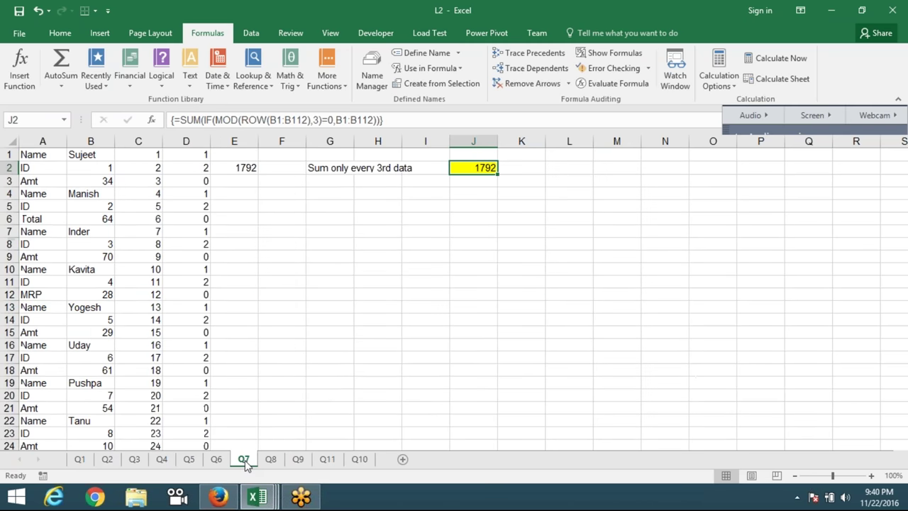
left_click(216, 459)
left_click(198, 461)
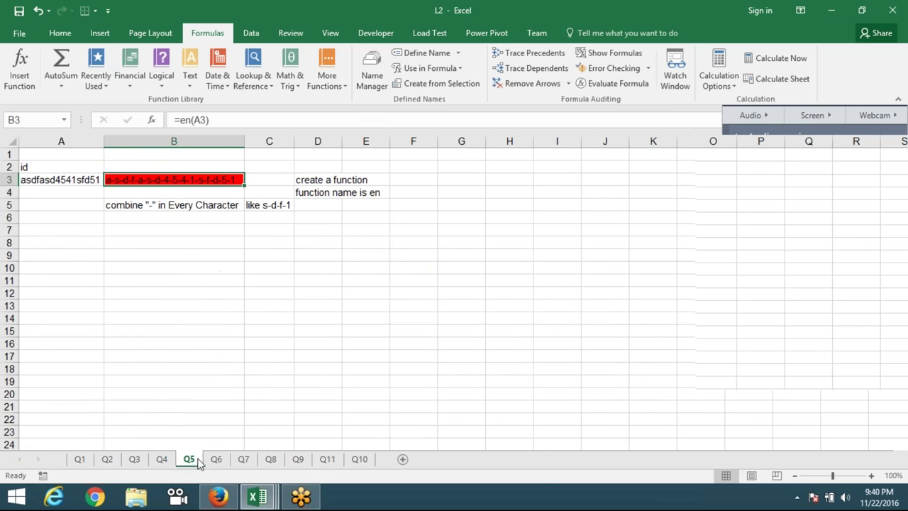
left_click(162, 460)
left_click(135, 460)
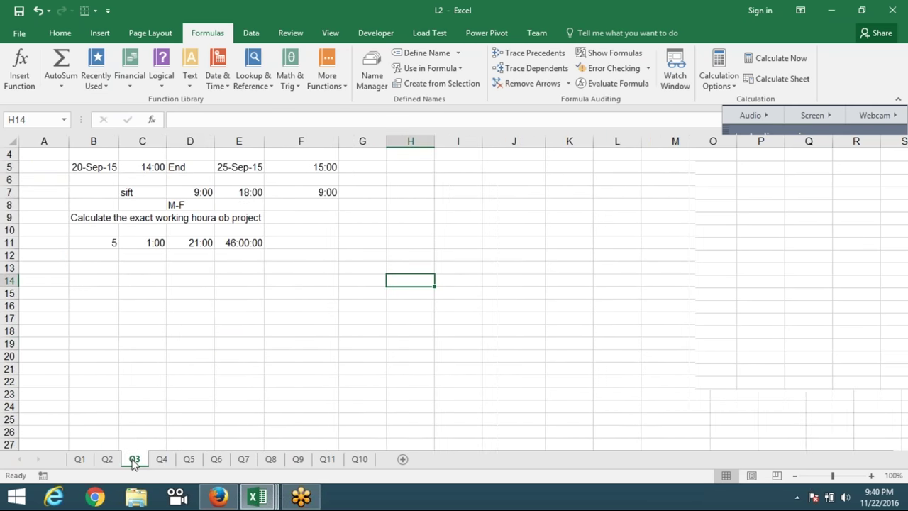
left_click(107, 460)
left_click(81, 460)
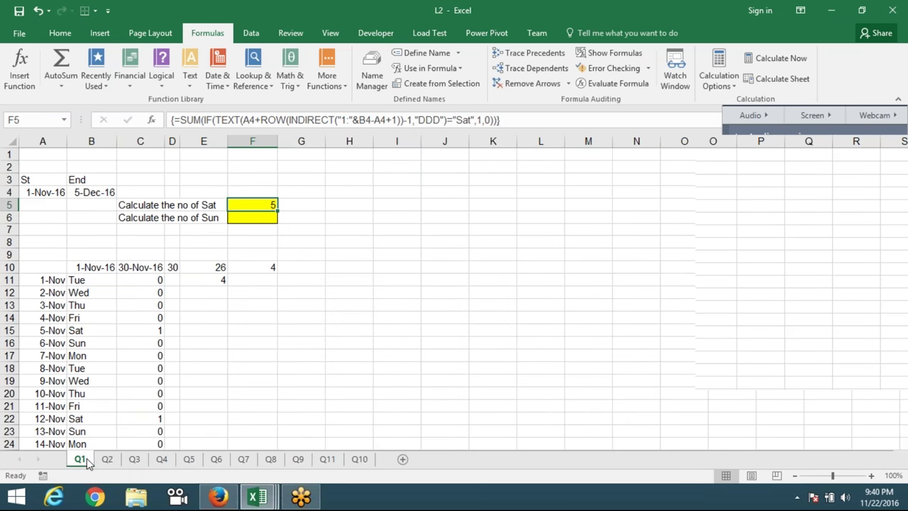
Step from Q1 through Q5, Q6, Q7 and Q8, ending on the Q11 sheet.
left_click(244, 460)
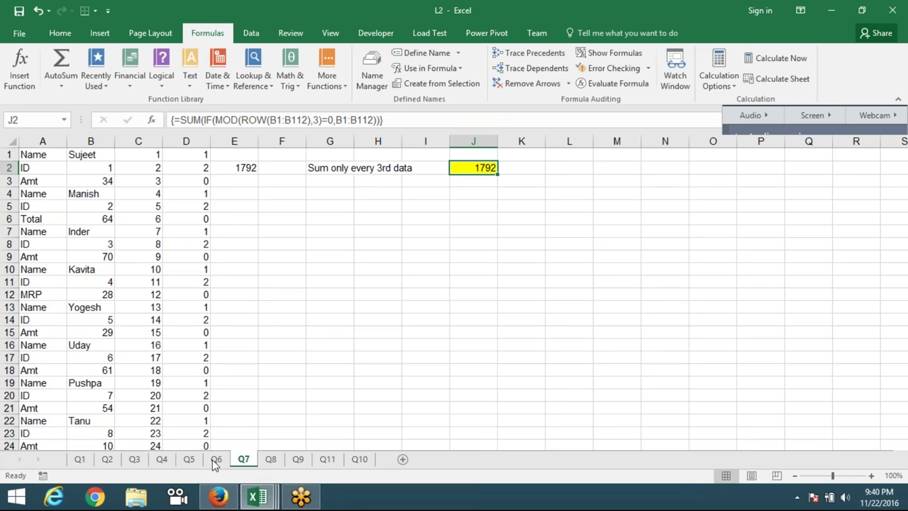
left_click(167, 461)
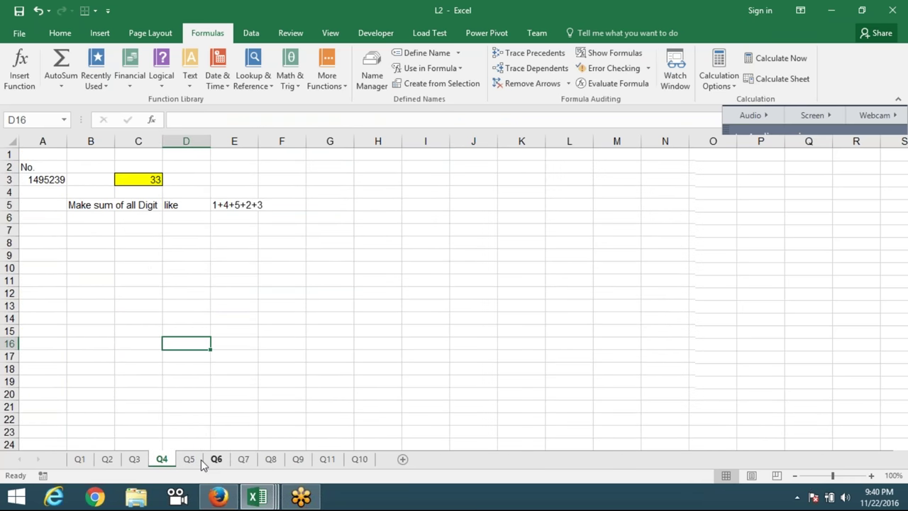
left_click(191, 460)
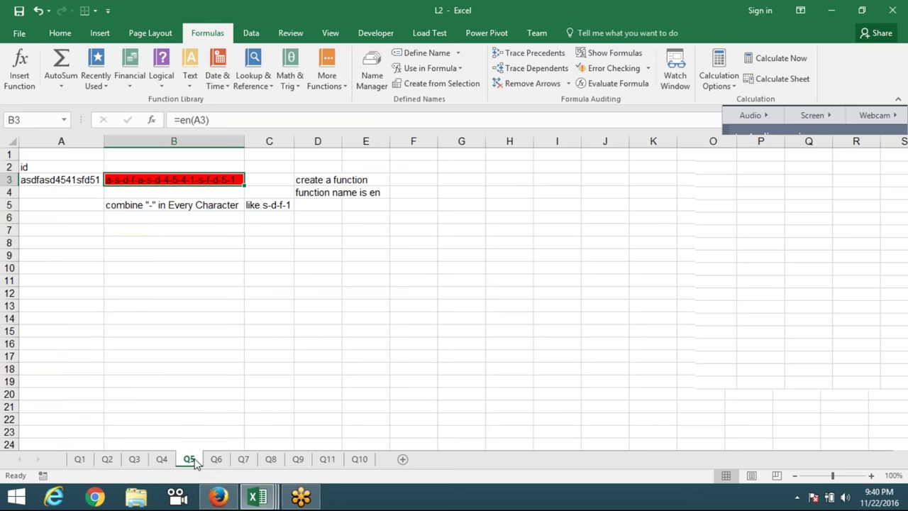
left_click(79, 460)
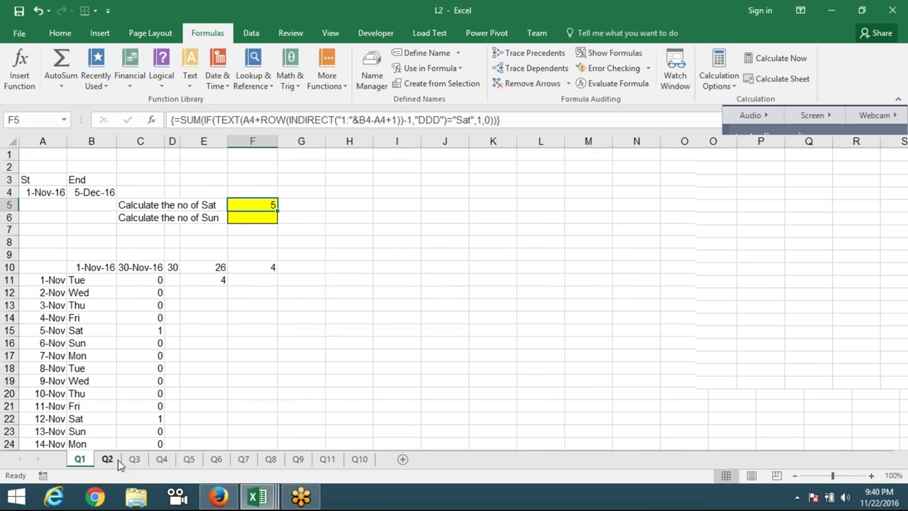
left_click(107, 459)
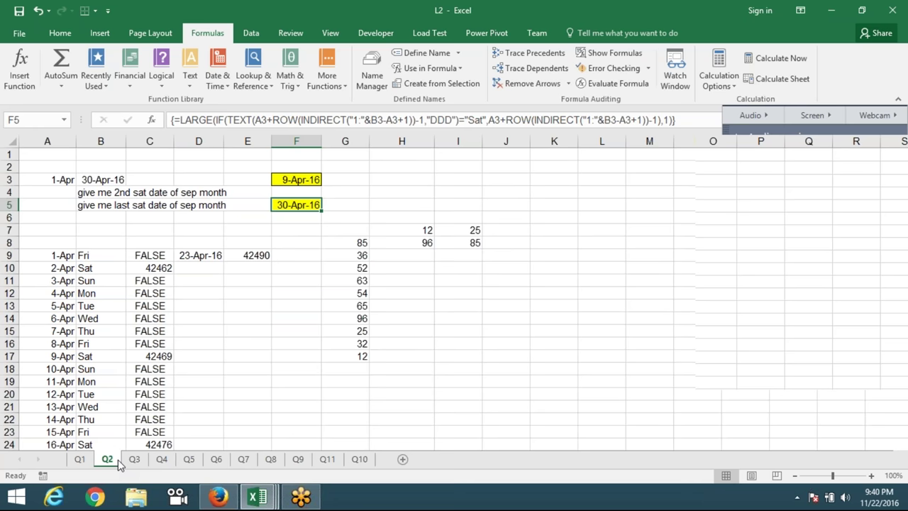
left_click(134, 459)
left_click(162, 459)
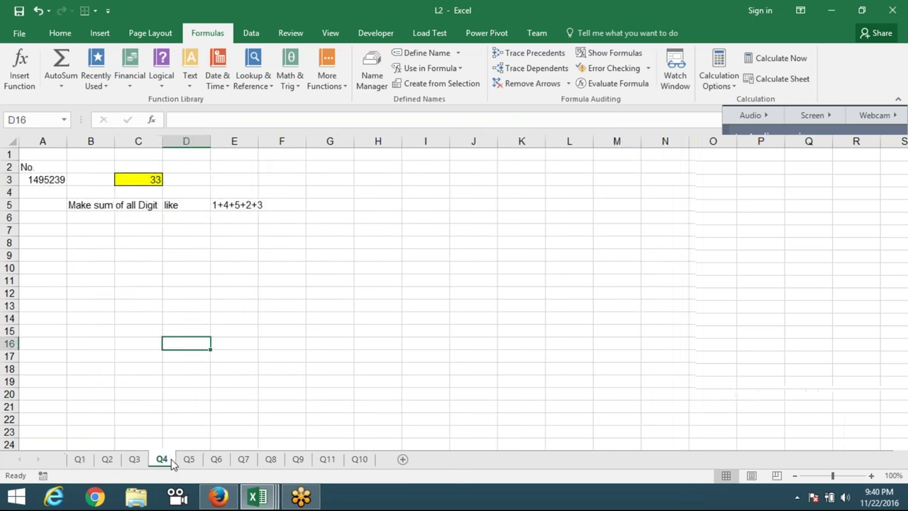
left_click(189, 459)
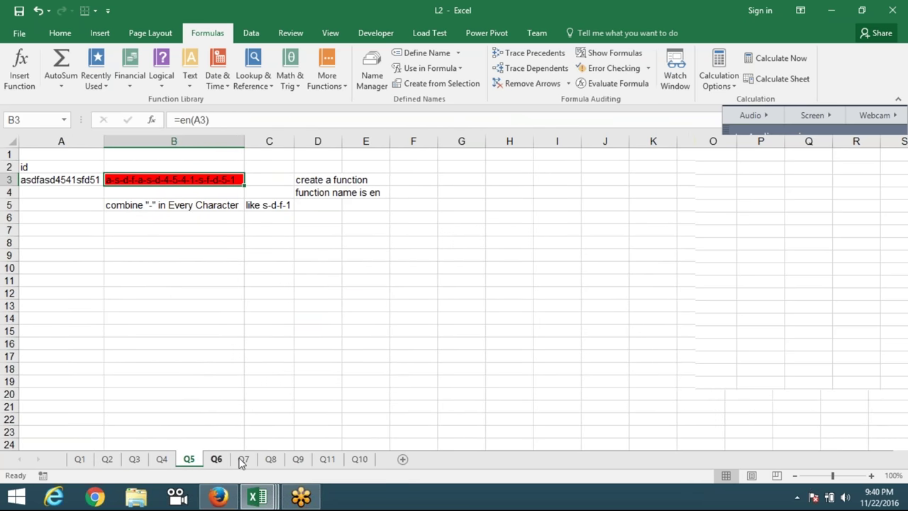
left_click(216, 459)
left_click(243, 459)
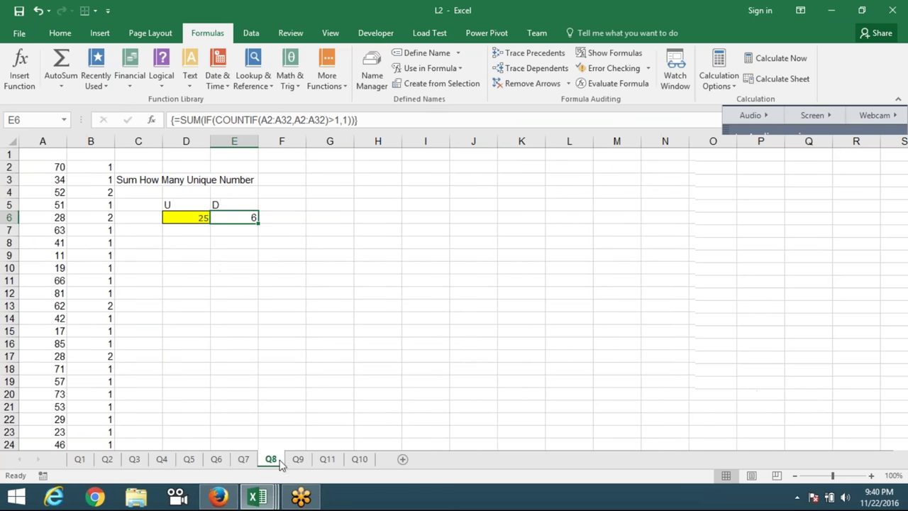
left_click(298, 460)
left_click(327, 459)
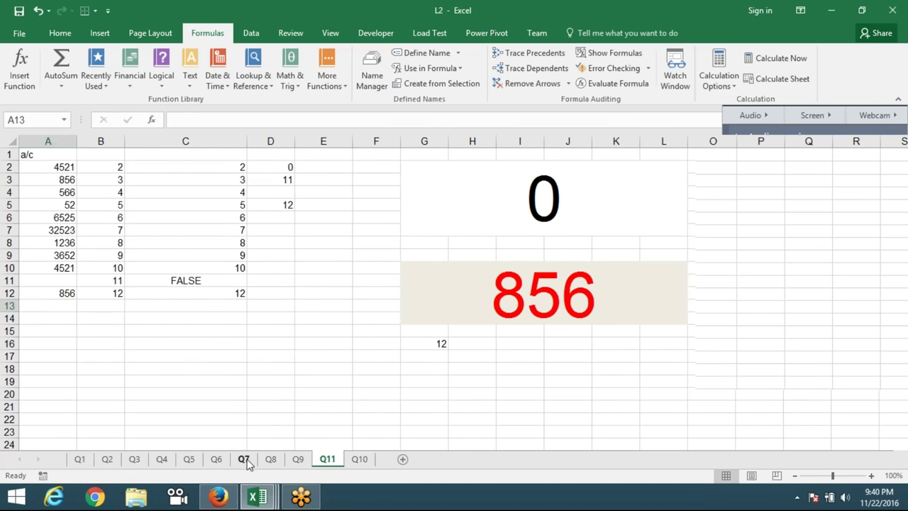
left_click(243, 459)
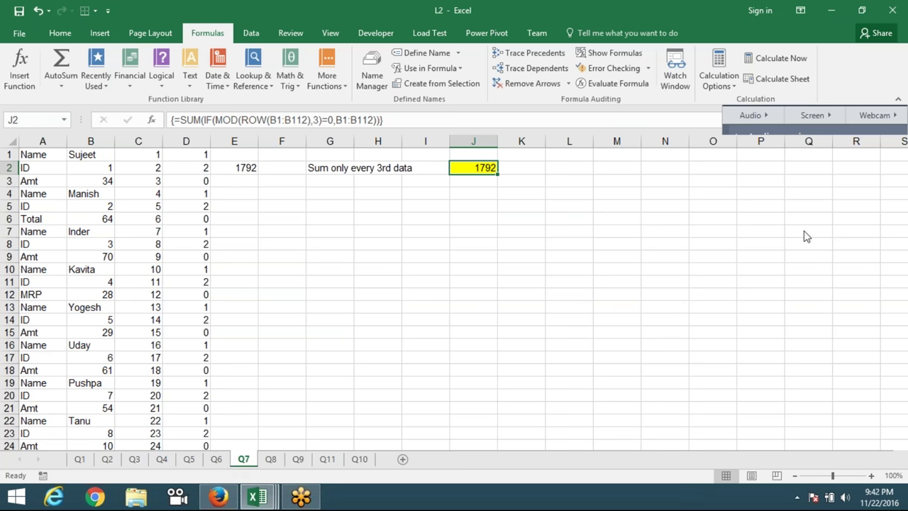
Look over the Q8 and Q9 sheets, then close the L2 workbook window.
left_click(488, 237)
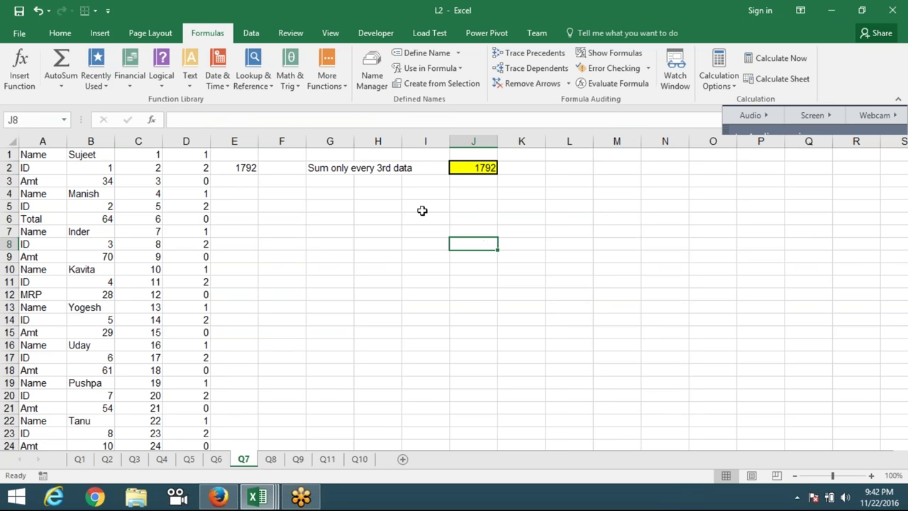
left_click(421, 207)
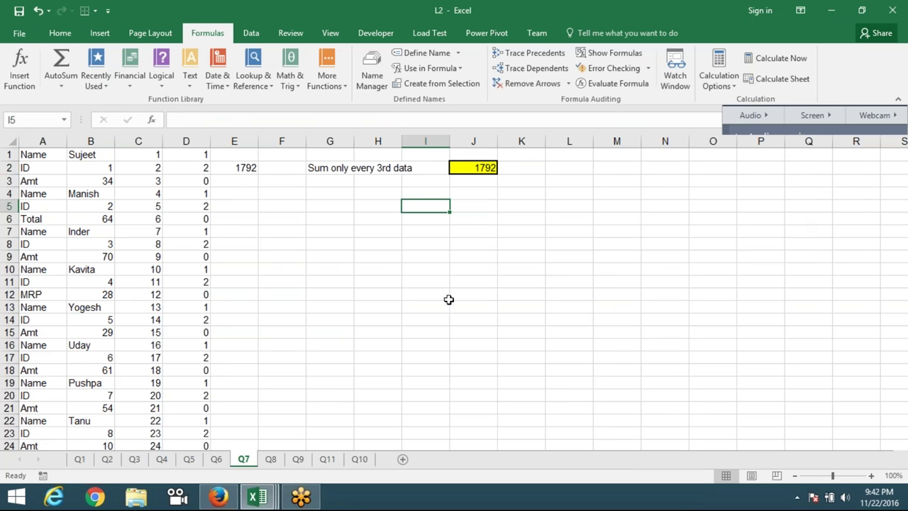
left_click(413, 309)
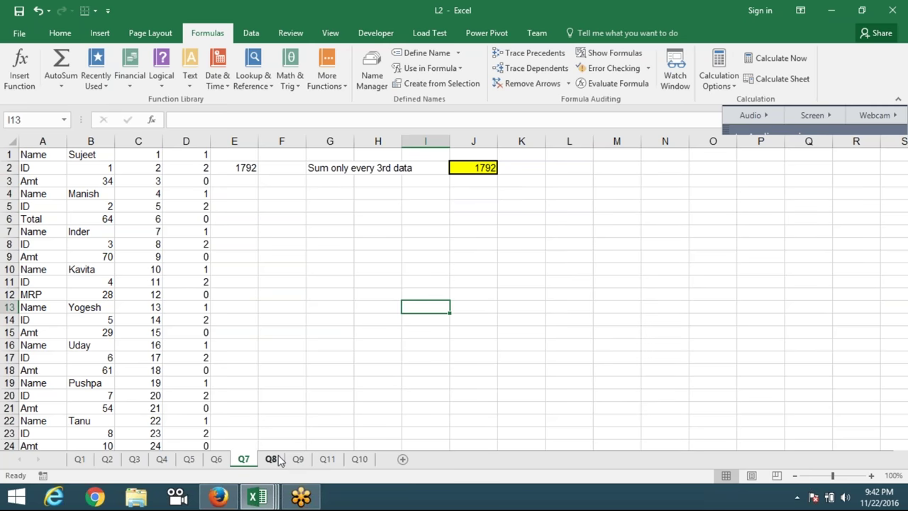
left_click(275, 460)
left_click(300, 459)
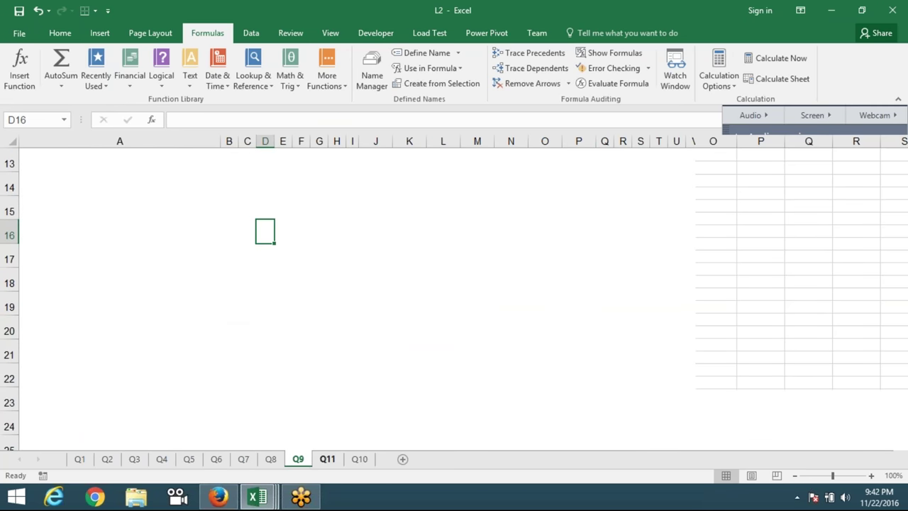
left_click(409, 303)
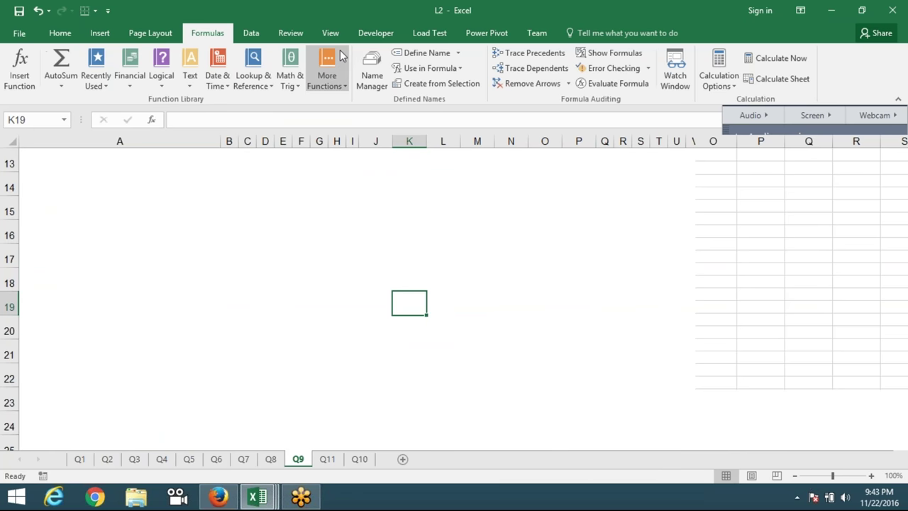
left_click(623, 185)
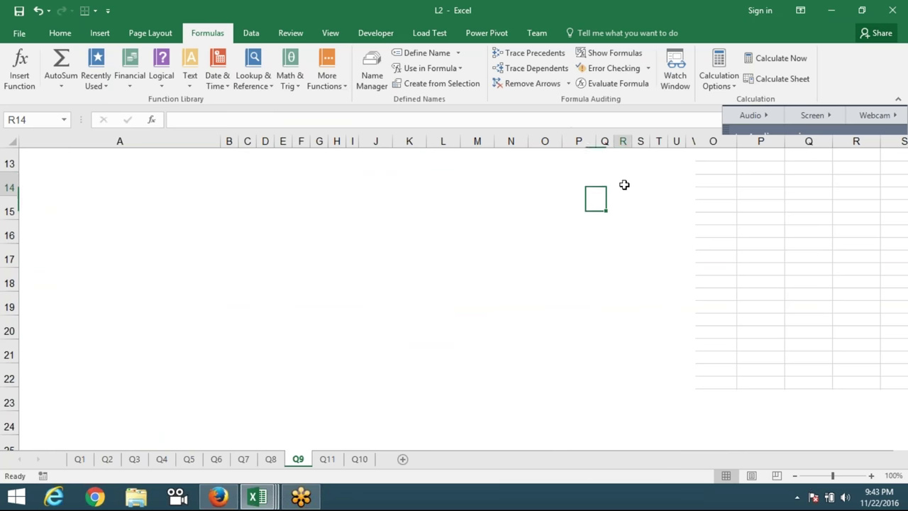
left_click(893, 10)
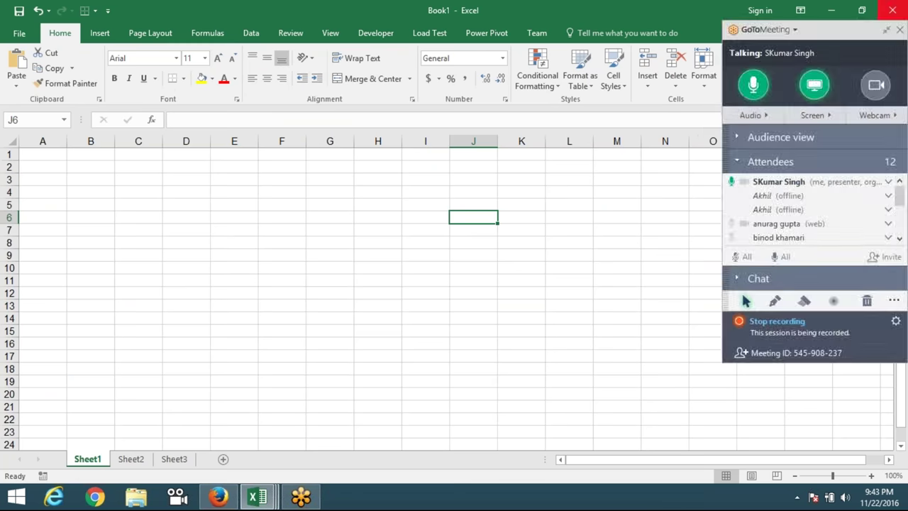
Close Book1 and open google.com in a new Firefox tab.
left_click(896, 11)
key("alt+Tab")
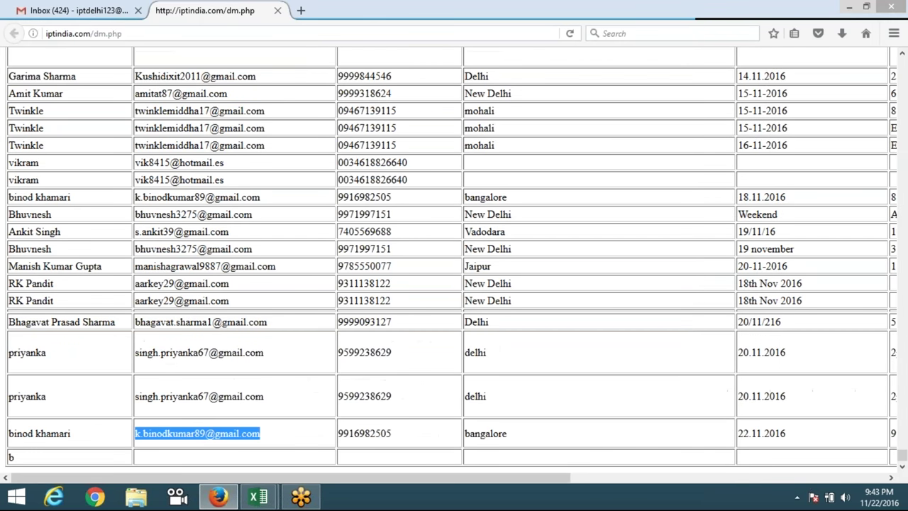
left_click(300, 10)
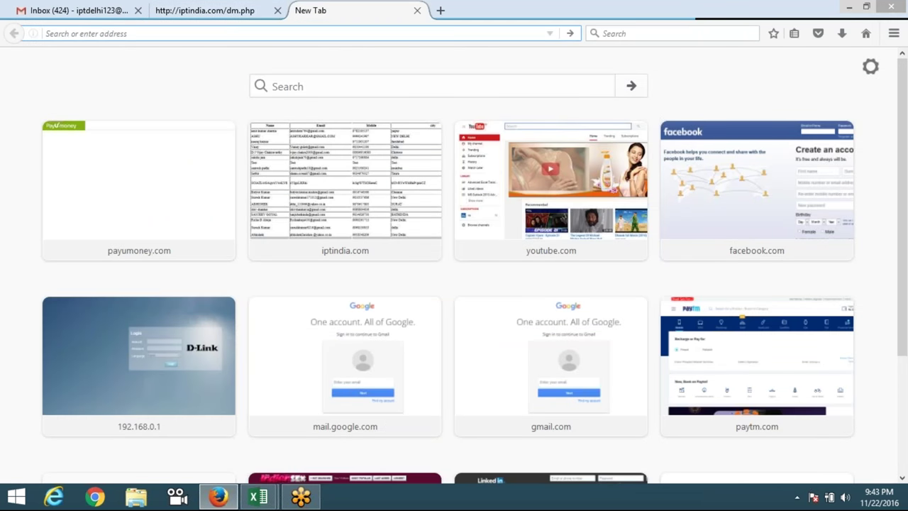
type("GOOgle.com/")
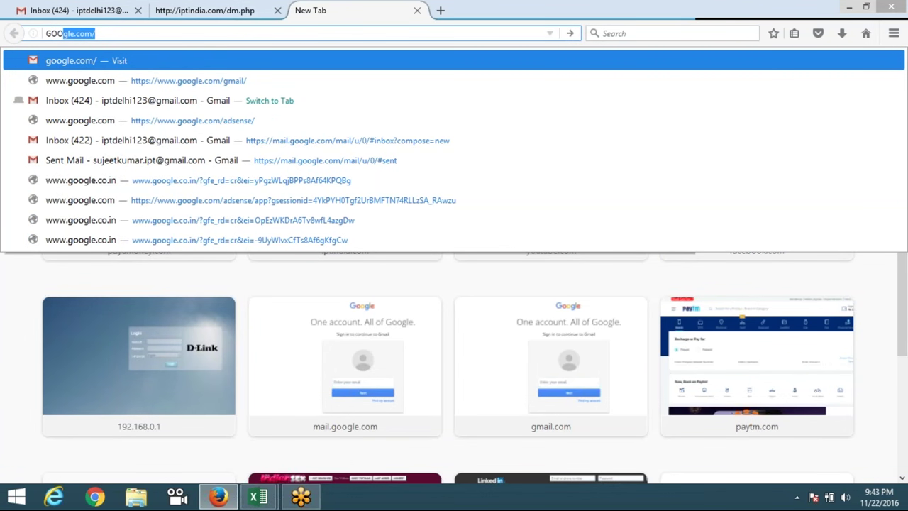
key("Return")
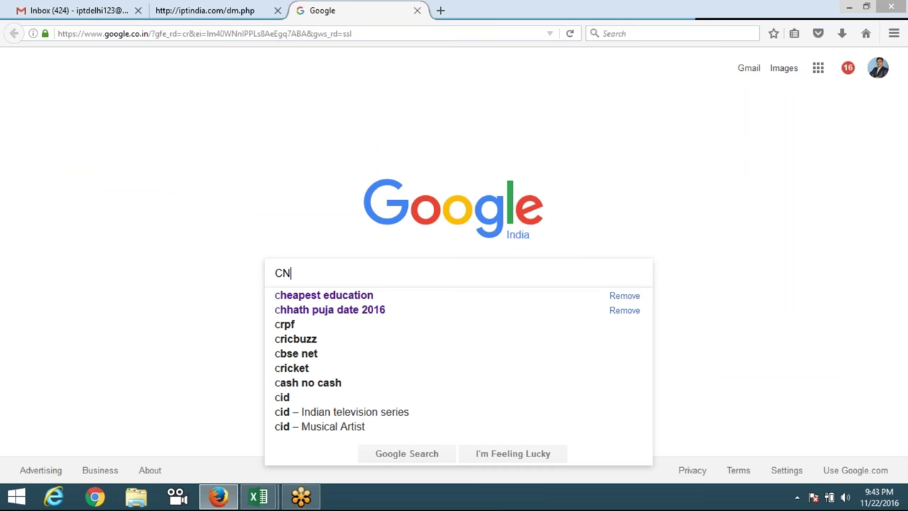
Search Google for 'CTR + SHIFT + ENTER BOOK'.
type("T")
key("BackSpace")
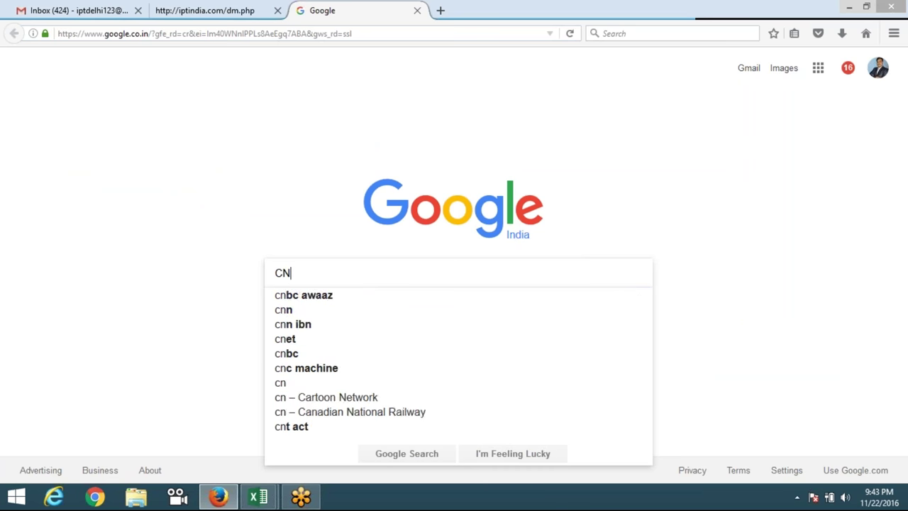
key("BackSpace")
type("R")
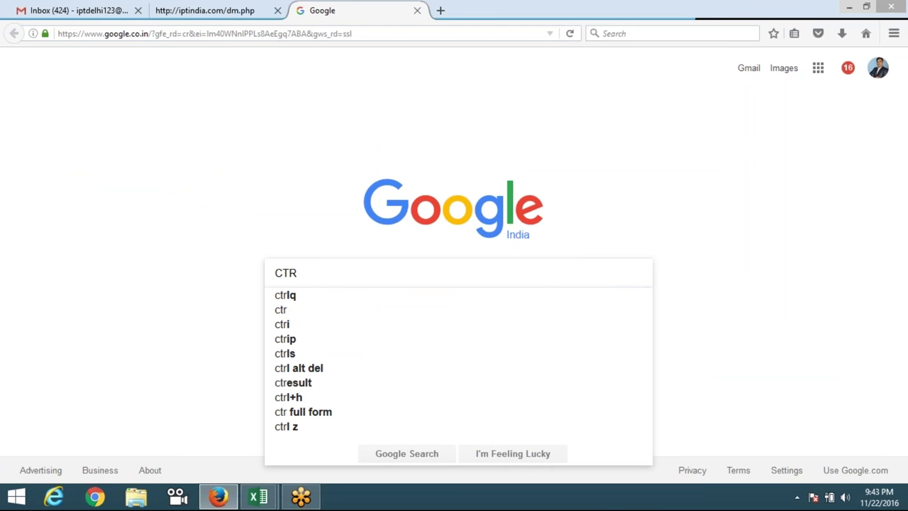
type(" +")
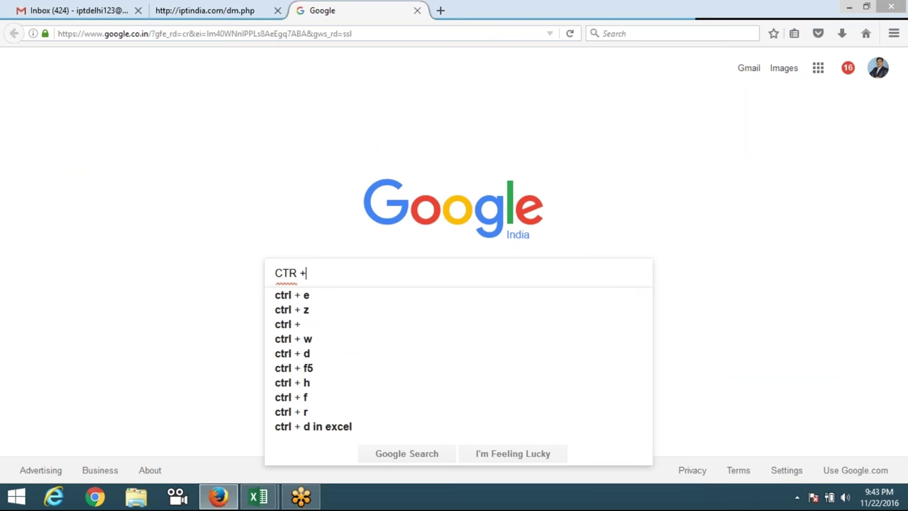
type(" SH")
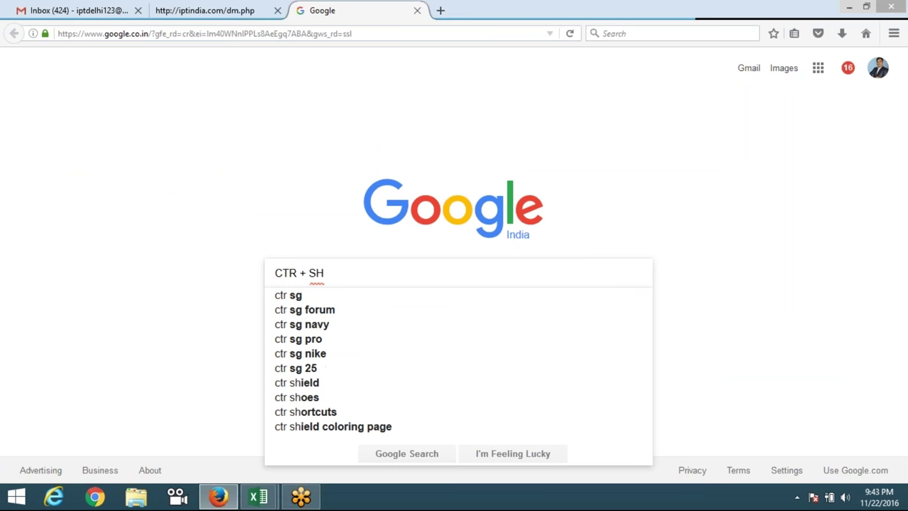
type("IFT ")
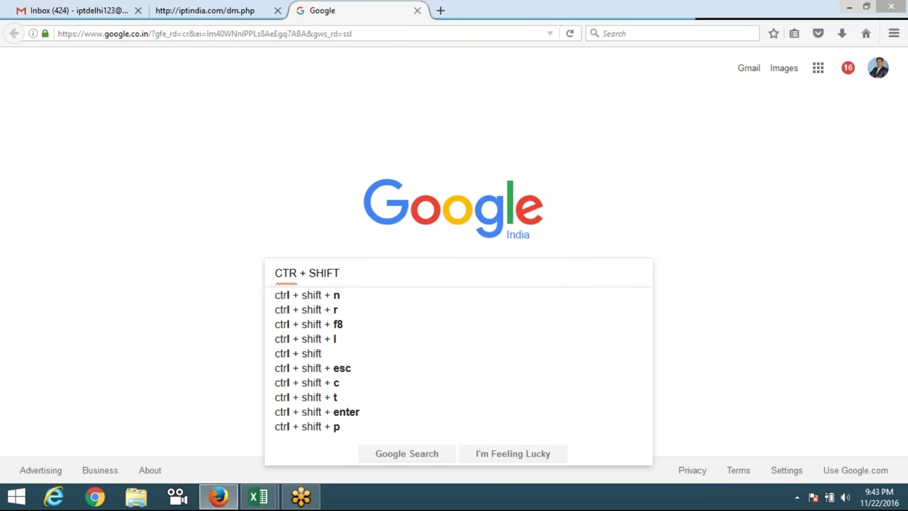
type("+ E")
type("NTER B")
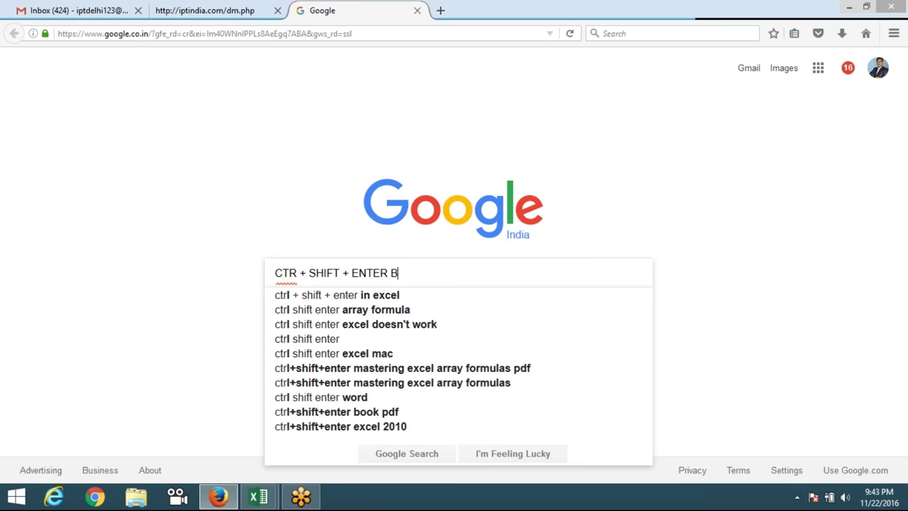
type("OOKL")
key("BackSpace")
key("Return")
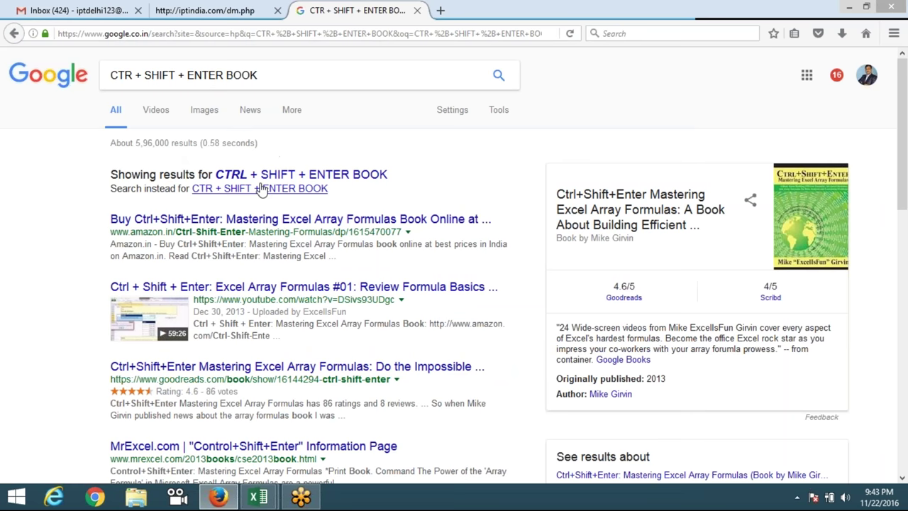
Switch to image results and preview the blue, Goodreads and MrExcel Ctrl+Shift+Enter book covers.
left_click(194, 116)
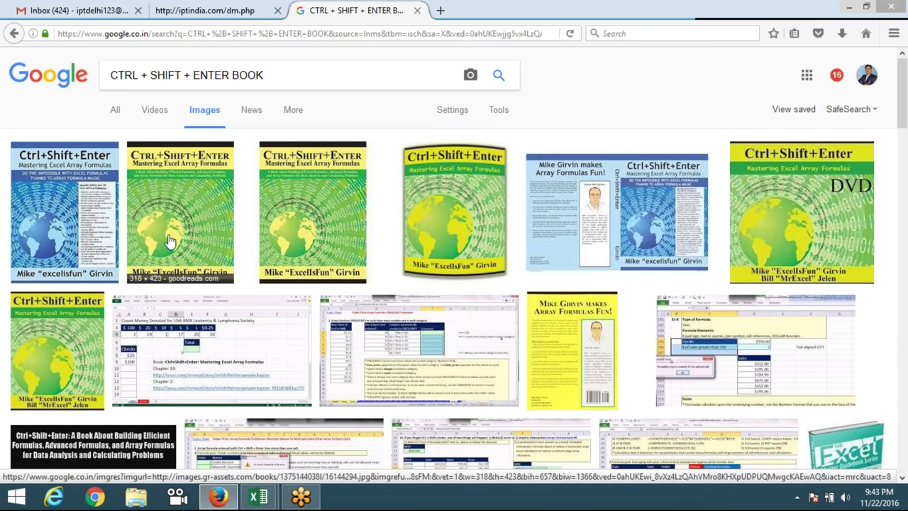
left_click(64, 212)
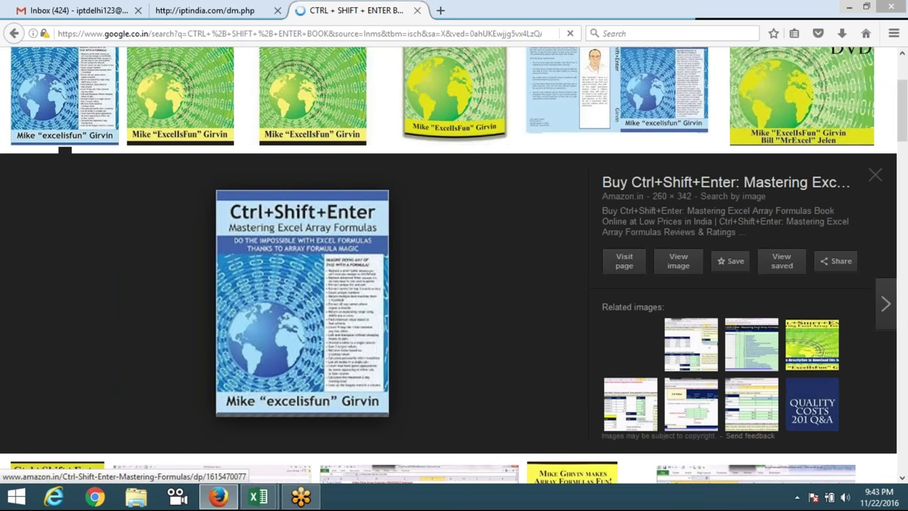
left_click(170, 137)
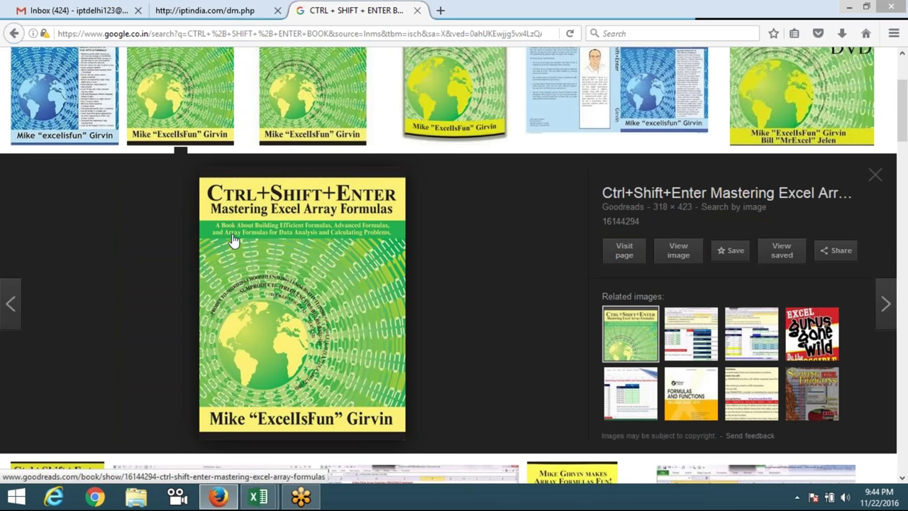
scroll(276, 213, "up", 3)
scroll(284, 206, "down", 3)
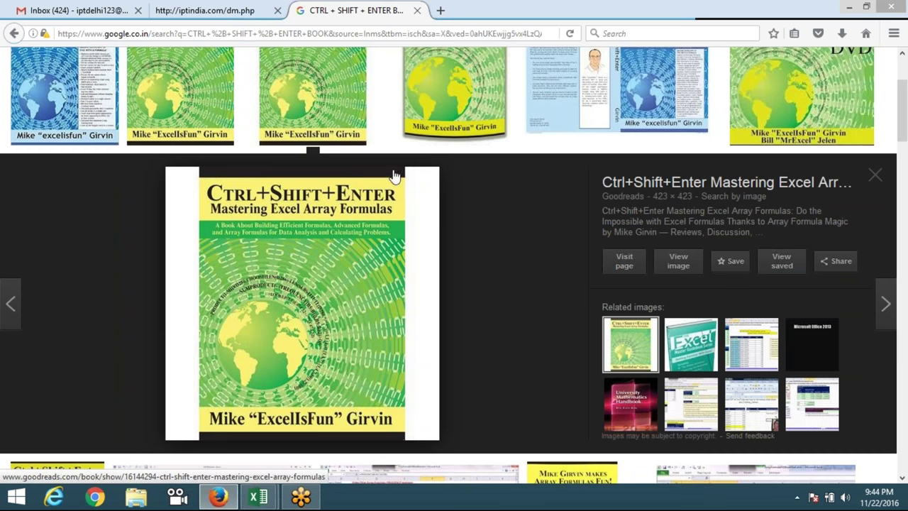
left_click(415, 133)
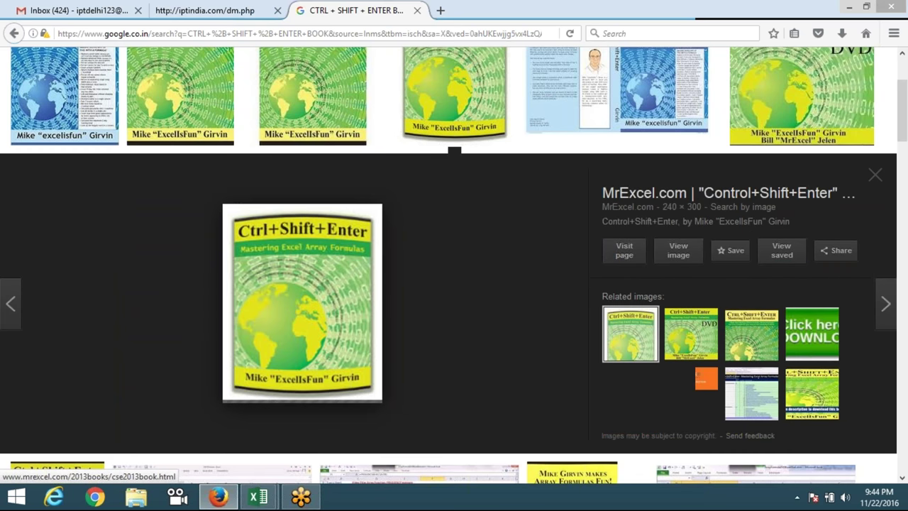
scroll(565, 127, "up", 3)
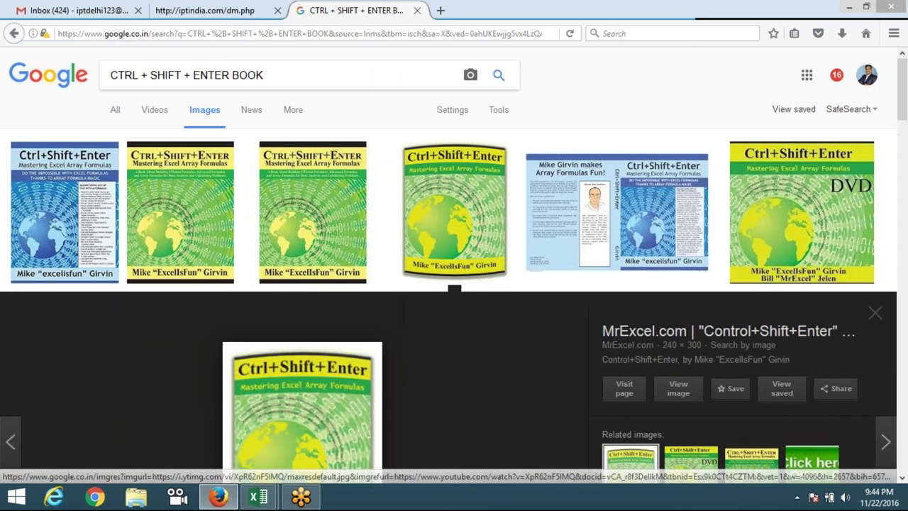
scroll(568, 177, "down", 5)
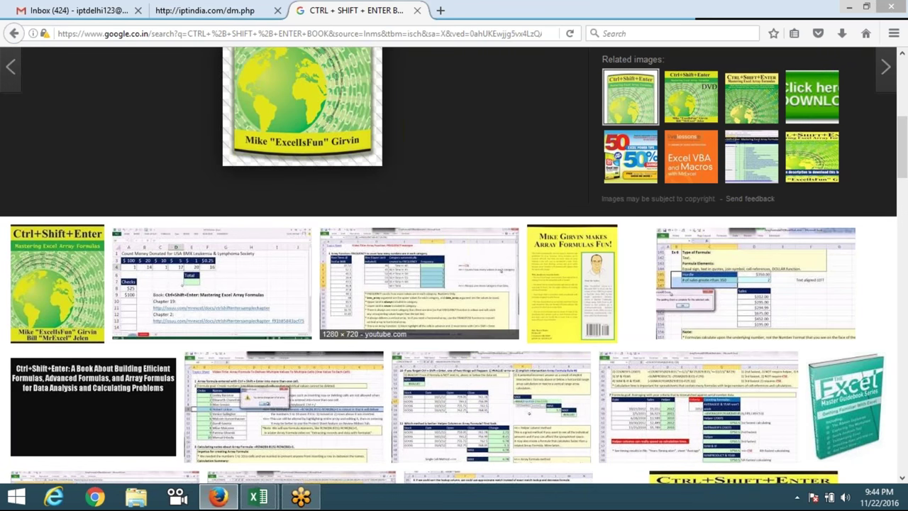
Preview the Booktopia cover, Excel Magic Trick 1022 and FREQUENCY spreadsheet images, then return to All results.
left_click(83, 328)
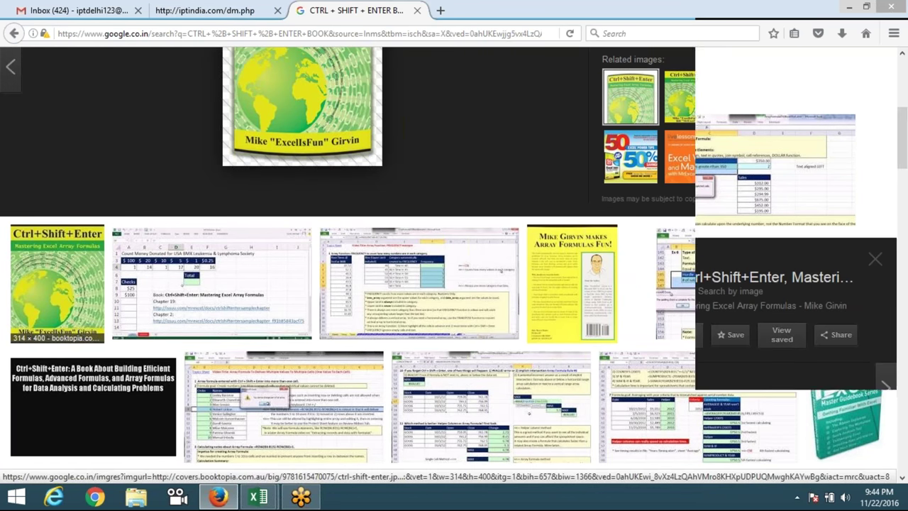
scroll(178, 345, "up", 2)
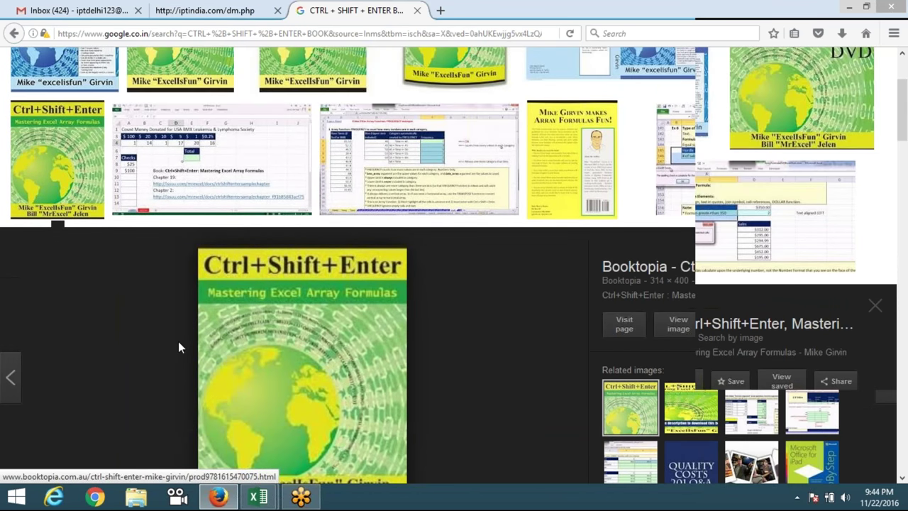
scroll(178, 341, "up", 2)
left_click(199, 287)
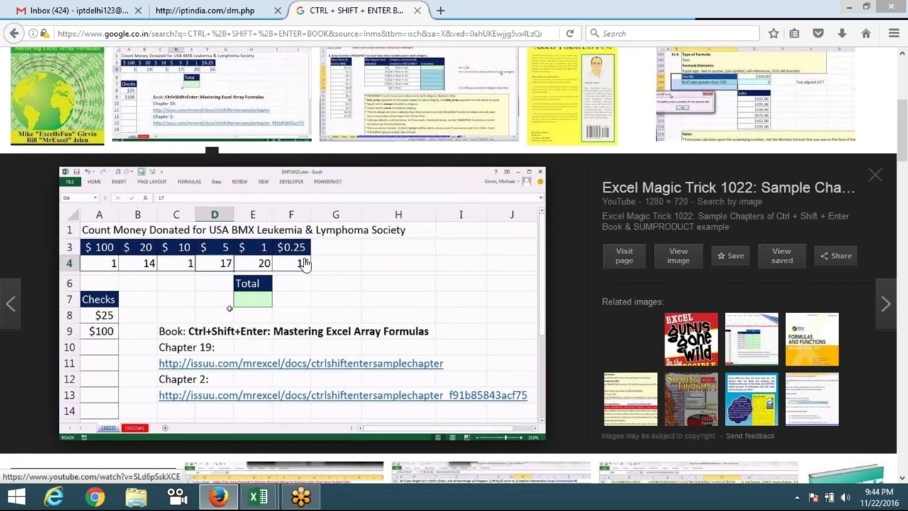
left_click(419, 203)
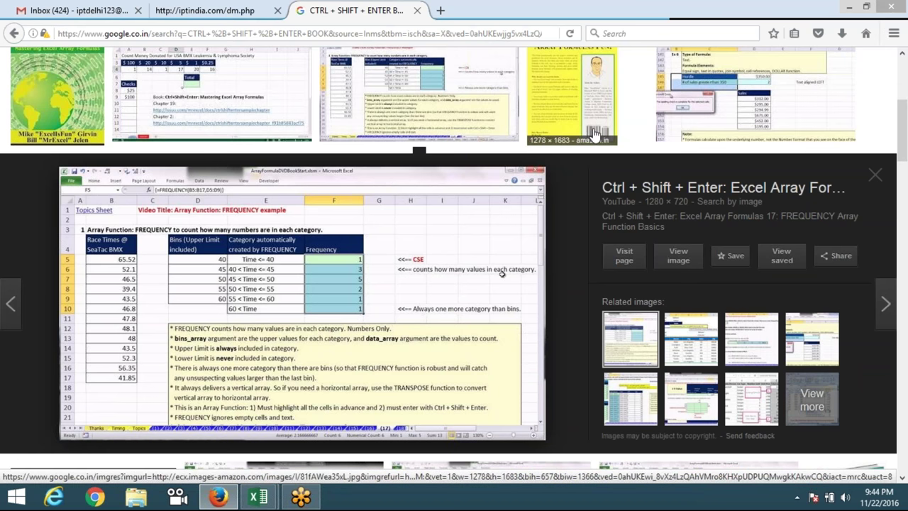
scroll(632, 205, "up", 1)
scroll(628, 207, "down", 4)
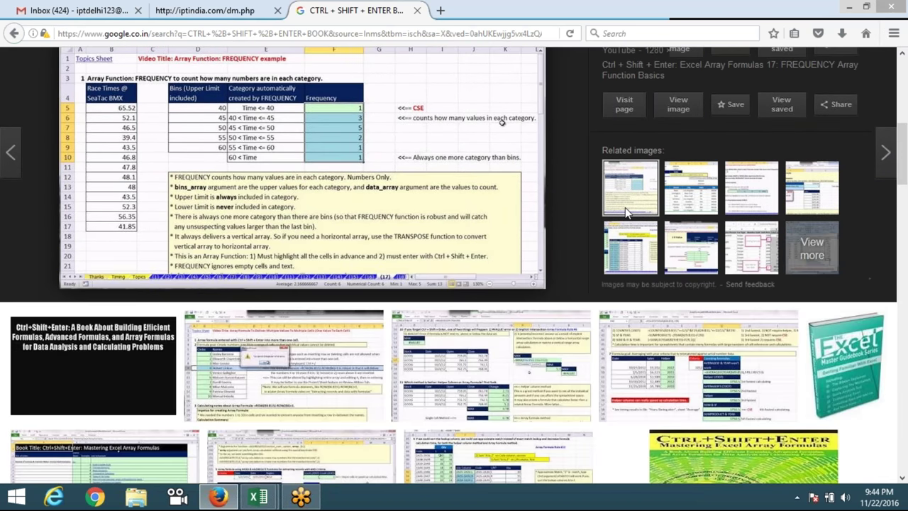
scroll(625, 213, "down", 3)
scroll(624, 217, "up", 1)
scroll(628, 217, "down", 1)
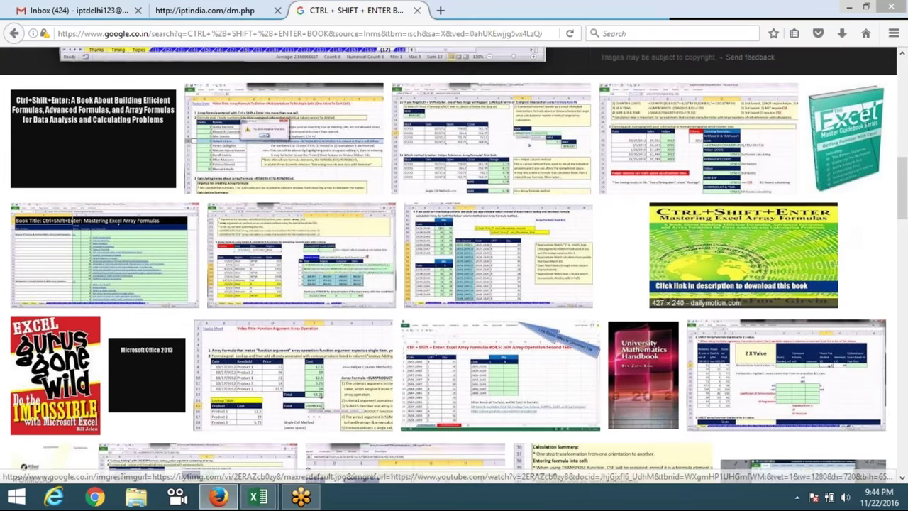
scroll(610, 220, "up", 5)
scroll(594, 222, "up", 5)
left_click(146, 114)
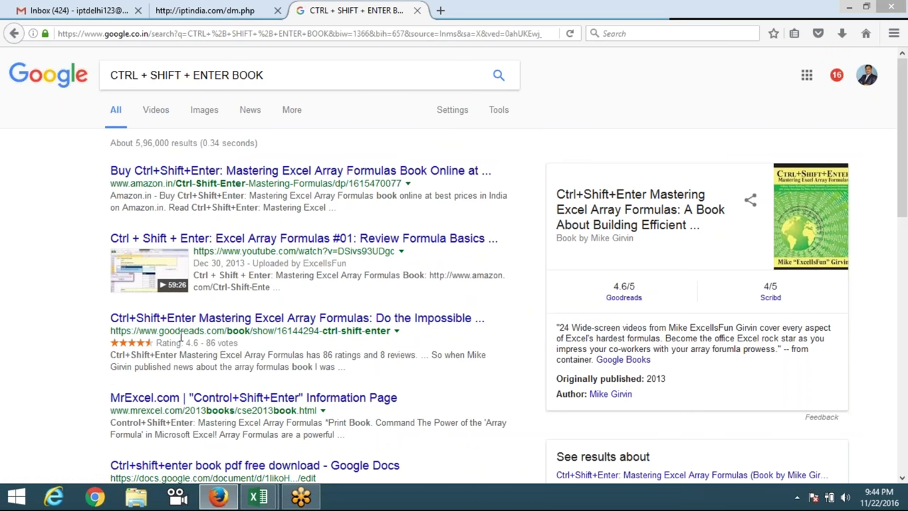
Open the Google Docs book download result in a new tab.
scroll(210, 343, "down", 3)
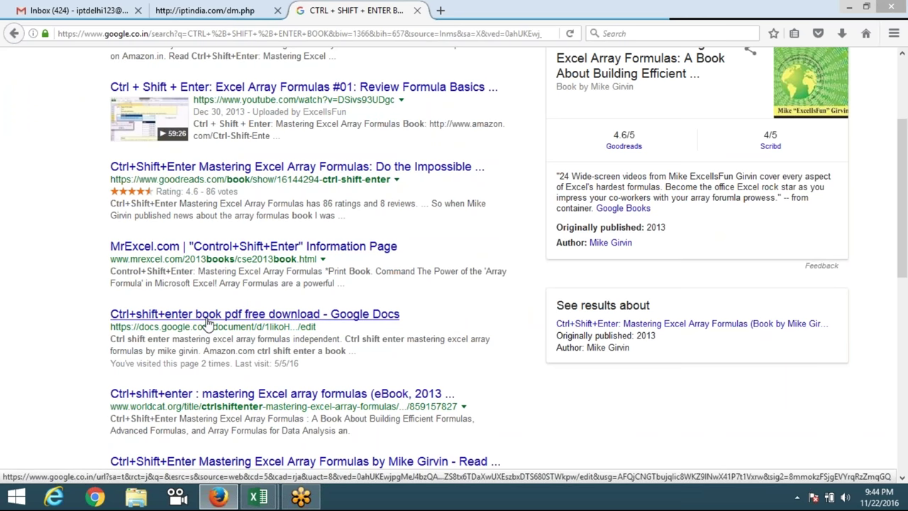
right_click(209, 323)
left_click(234, 330)
scroll(239, 339, "down", 1)
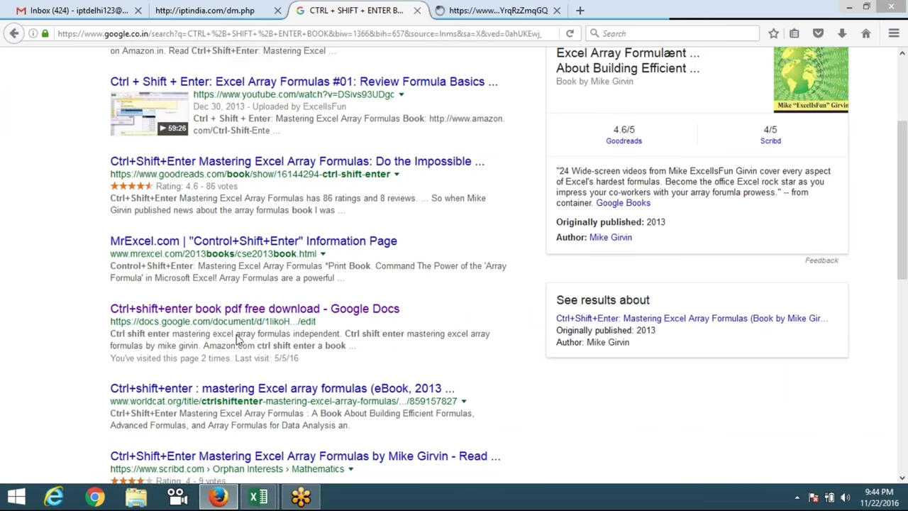
scroll(239, 339, "down", 3)
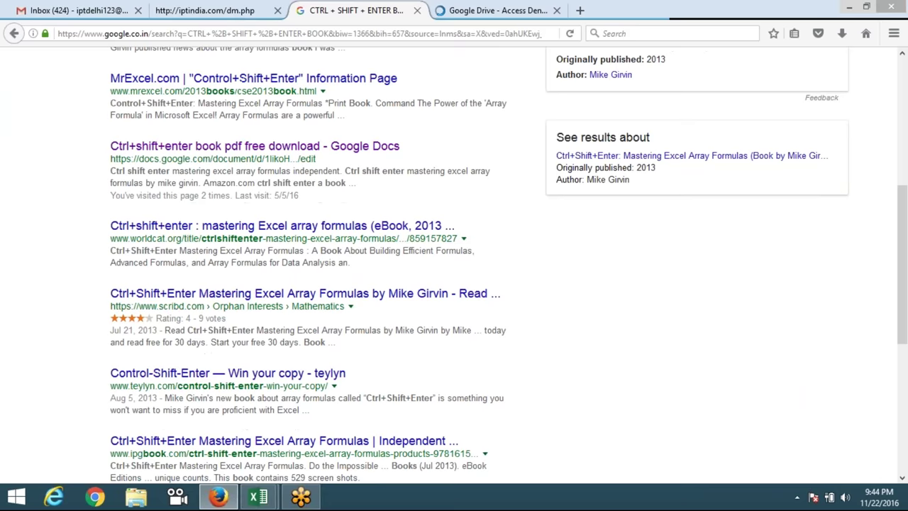
scroll(313, 270, "down", 2)
scroll(312, 270, "down", 2)
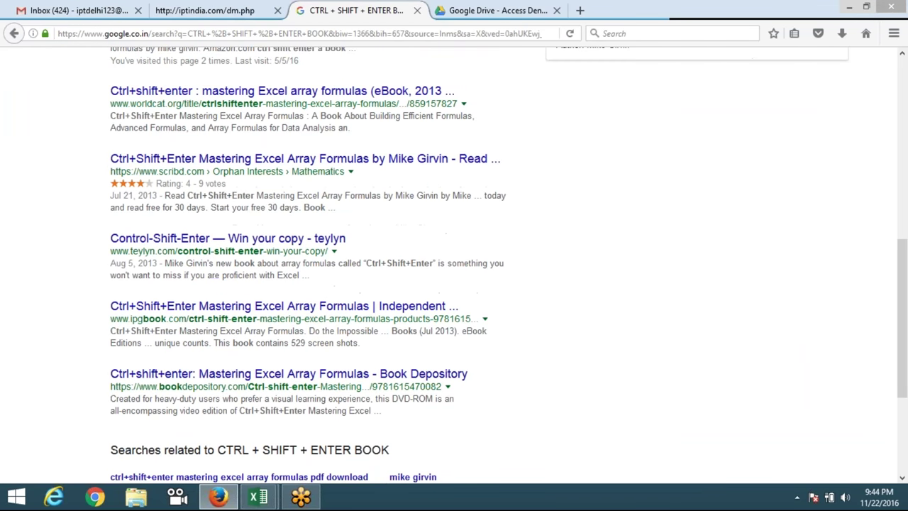
scroll(312, 270, "down", 2)
scroll(312, 270, "up", 2)
scroll(312, 270, "up", 10)
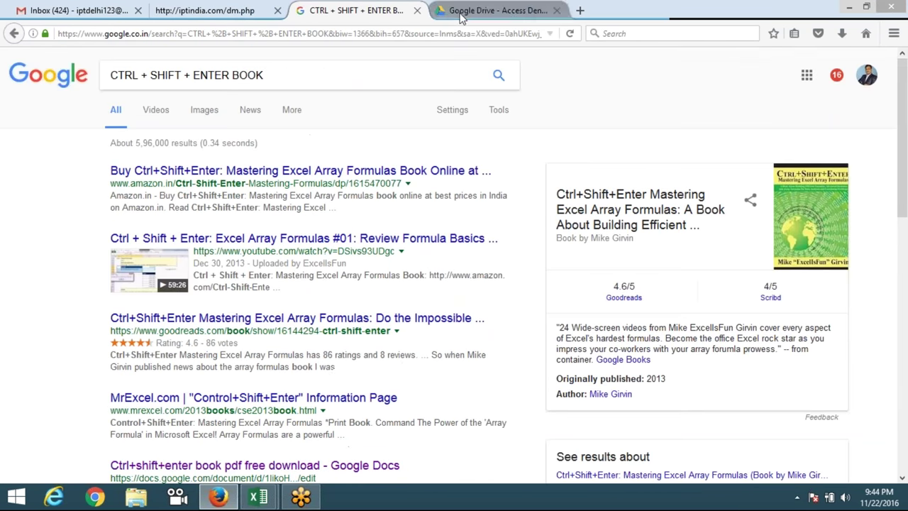
Request access to the locked Google Doc, then return to the search results.
left_click(469, 10)
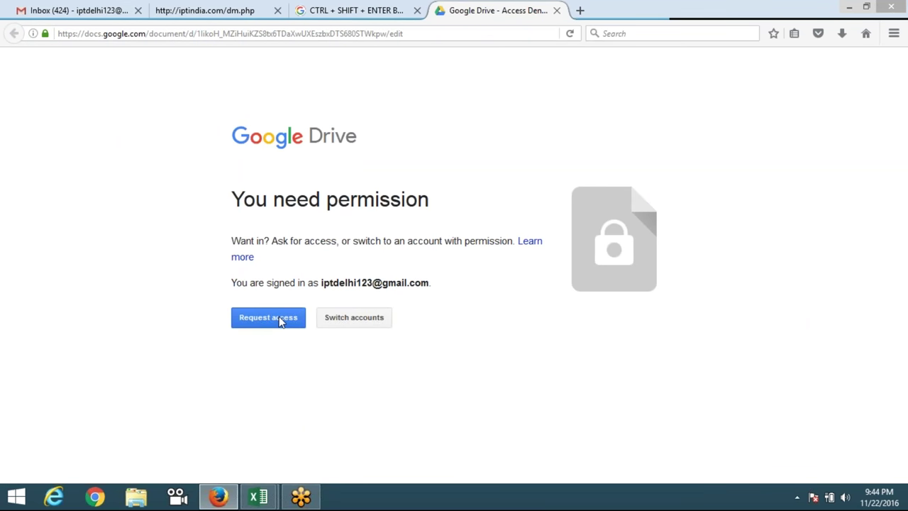
left_click(282, 319)
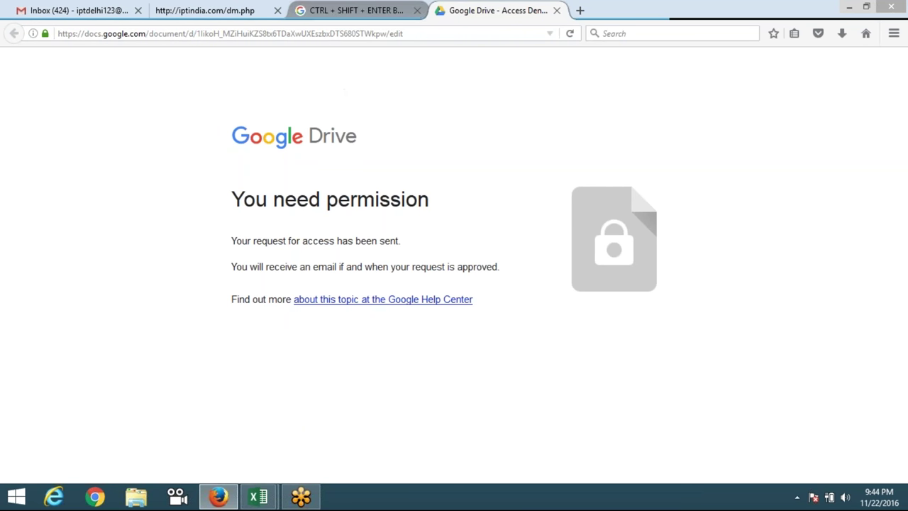
left_click(362, 10)
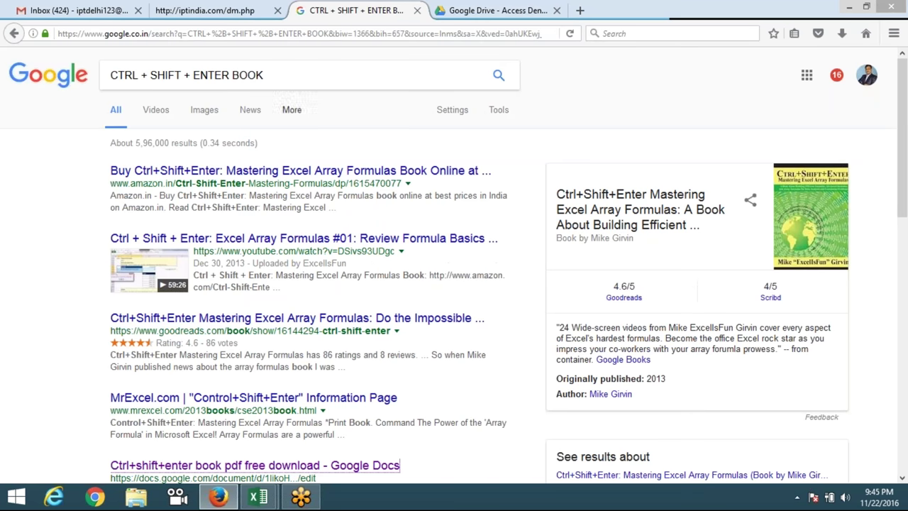
Add GOOGLE to the search query and open the book's Google Books page.
left_click(298, 78)
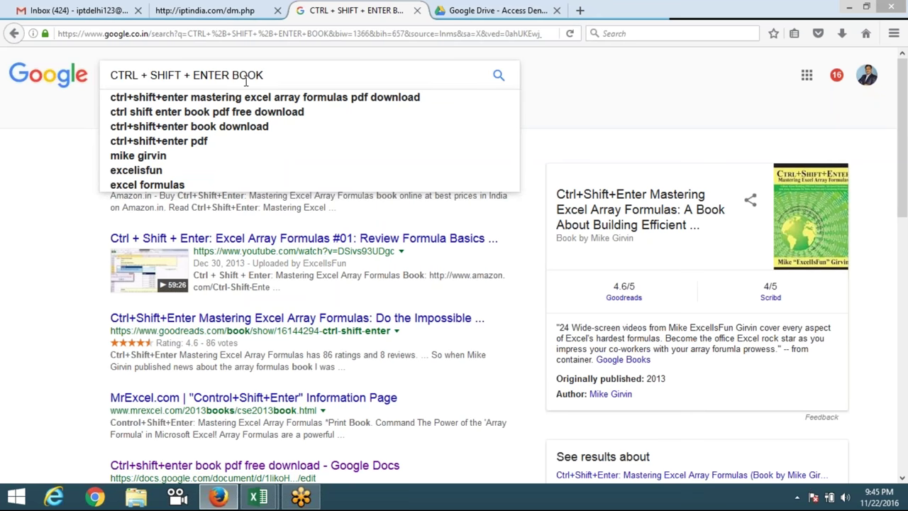
type("GOOGLE")
key("Return")
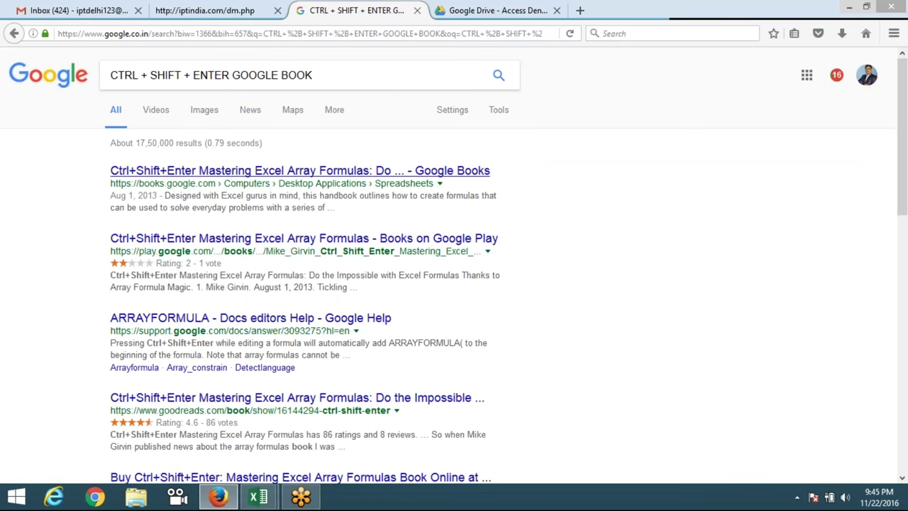
left_click(298, 170)
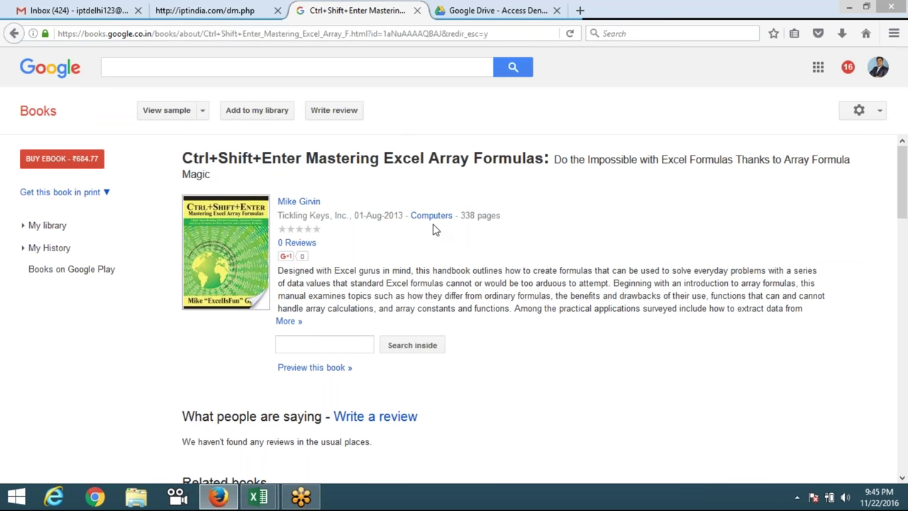
Browse the Computers category from the Google Books page.
scroll(434, 157, "down", 3)
scroll(428, 224, "up", 3)
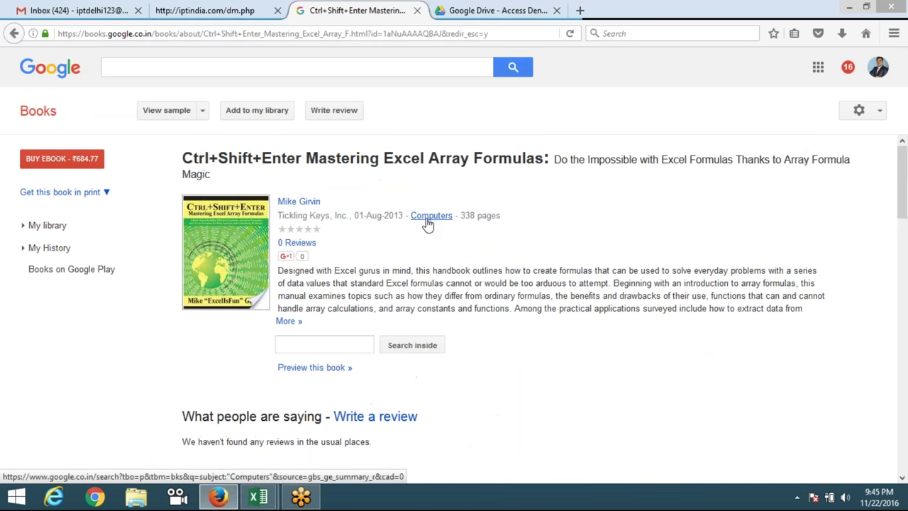
left_click(428, 222)
scroll(421, 284, "down", 4)
scroll(375, 416, "up", 4)
scroll(416, 245, "down", 2)
scroll(416, 248, "up", 2)
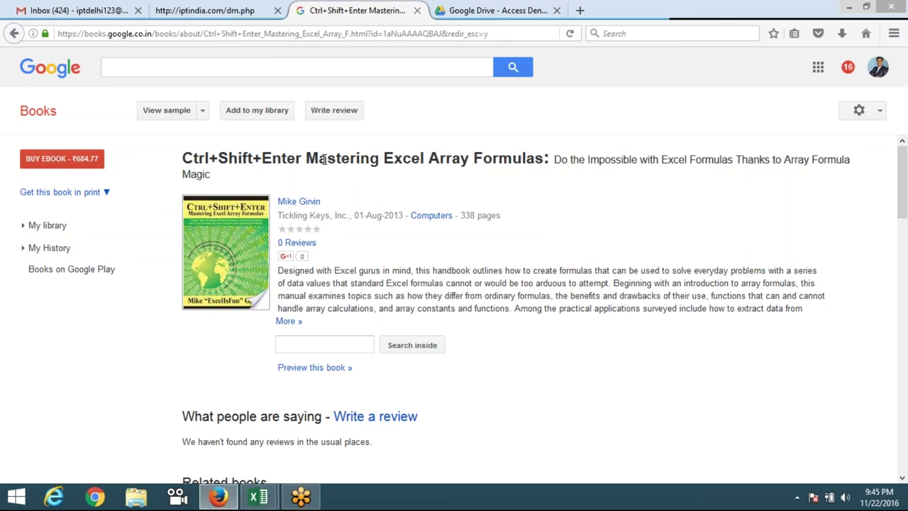
scroll(325, 159, "down", 3)
scroll(333, 213, "up", 1)
scroll(337, 248, "down", 1)
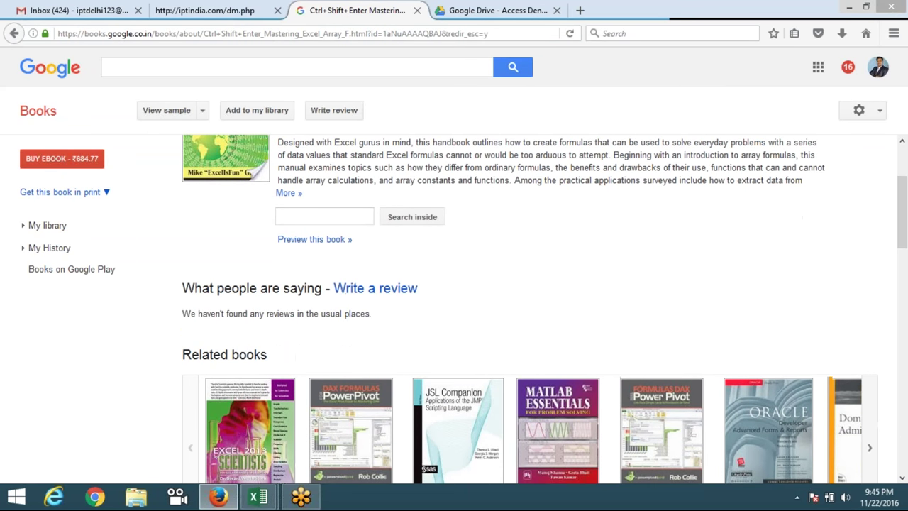
scroll(344, 284, "up", 3)
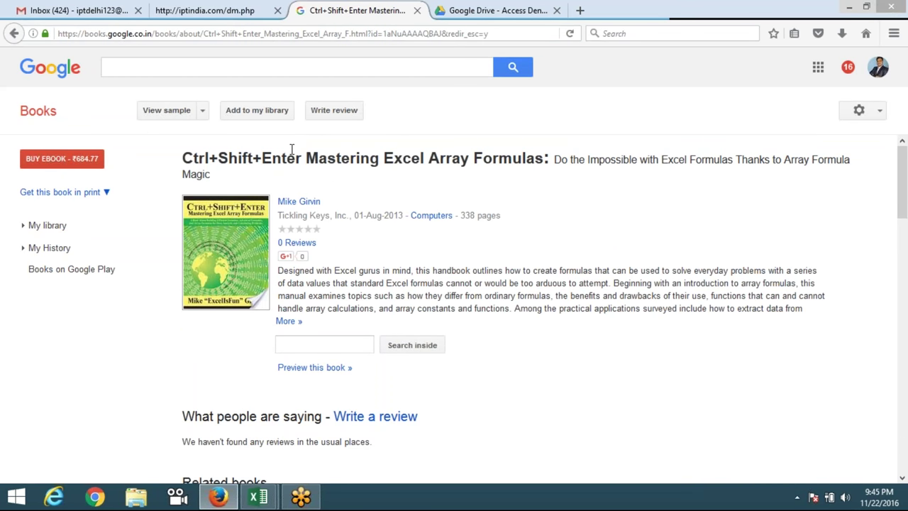
Highlight the phrase 'Array Formula' in the book's subtitle, then close the book page.
triple_click(232, 162)
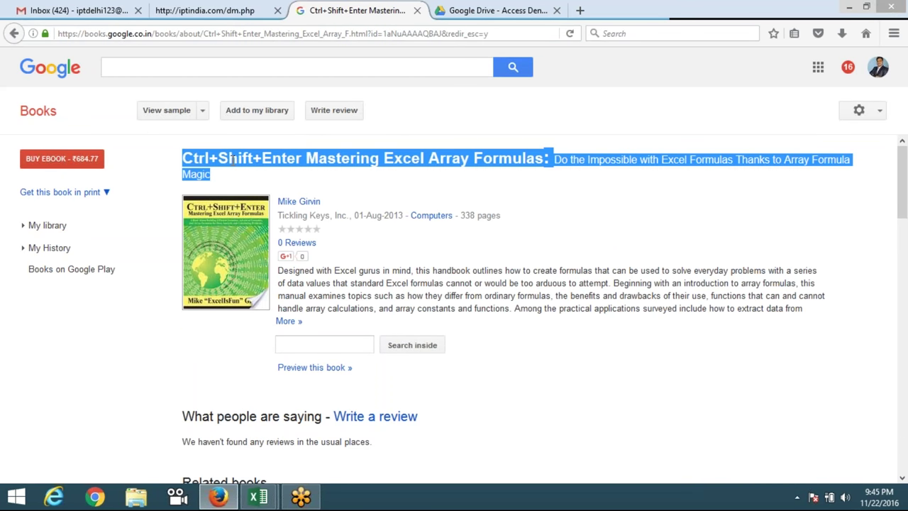
left_click(592, 196)
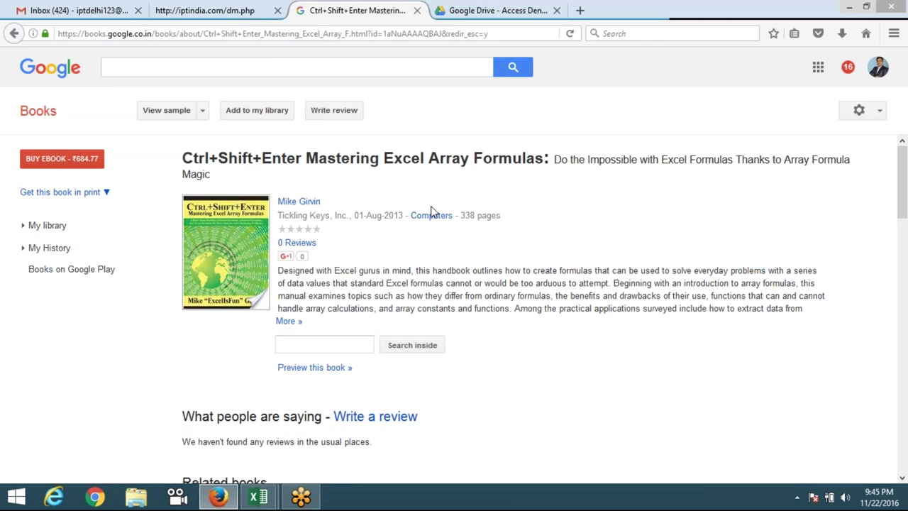
double_click(803, 161)
double_click(828, 160)
left_click(785, 159)
double_click(787, 159)
left_click(786, 159)
left_click_drag(783, 159, 851, 160)
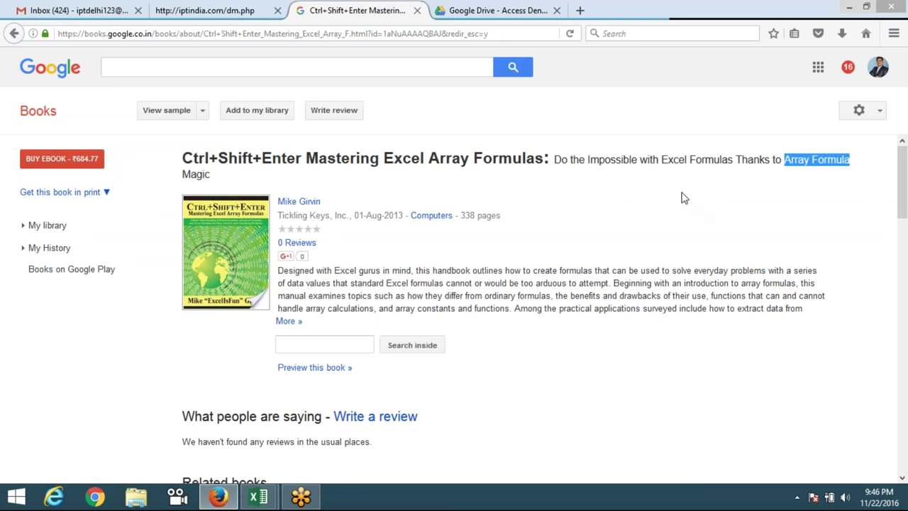
scroll(629, 241, "down", 2)
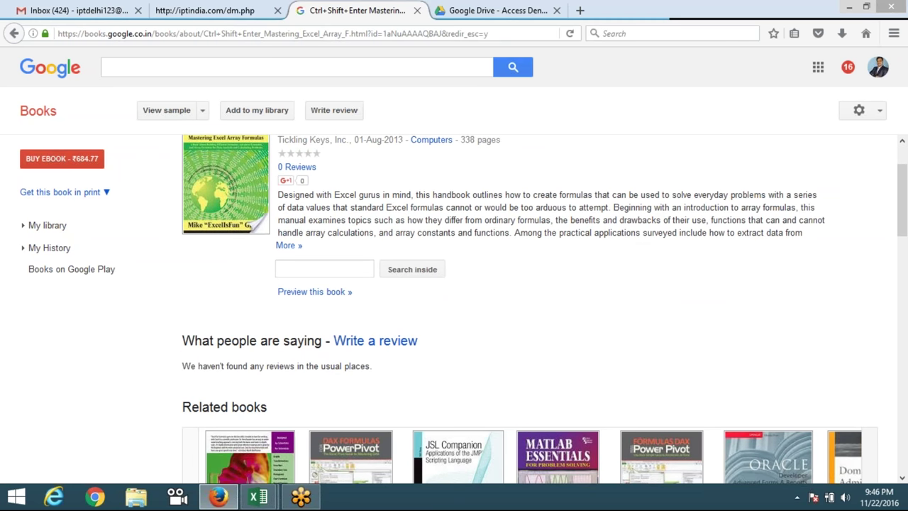
scroll(627, 240, "up", 2)
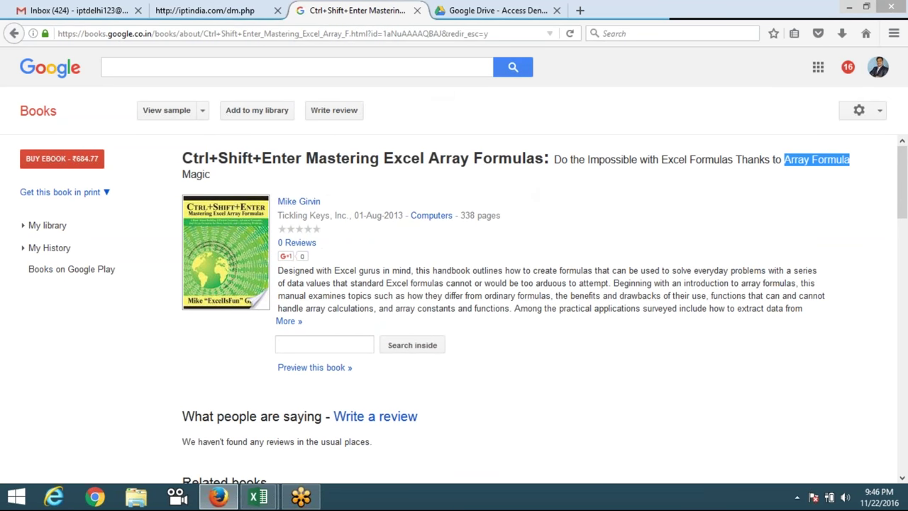
left_click(417, 10)
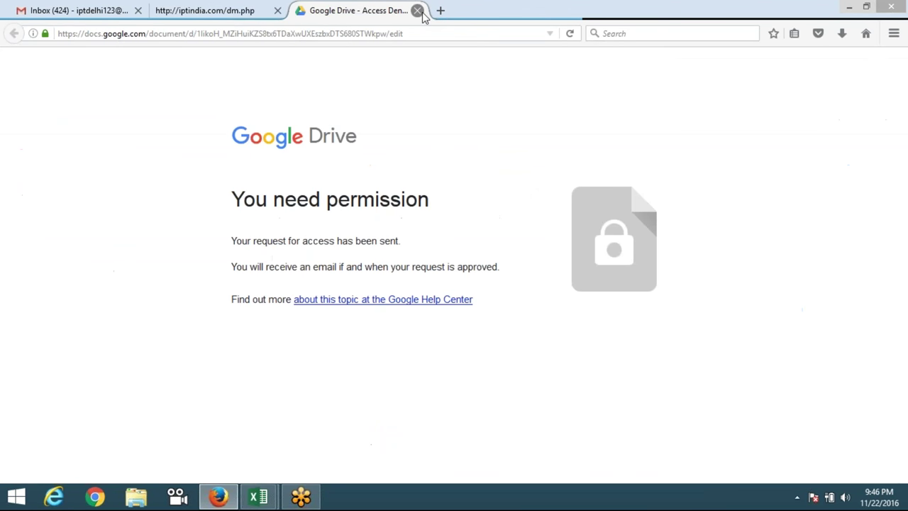
Close the Google Drive tab, launch YTD Video Downloader, dismiss its update notice, then close it.
left_click(422, 14)
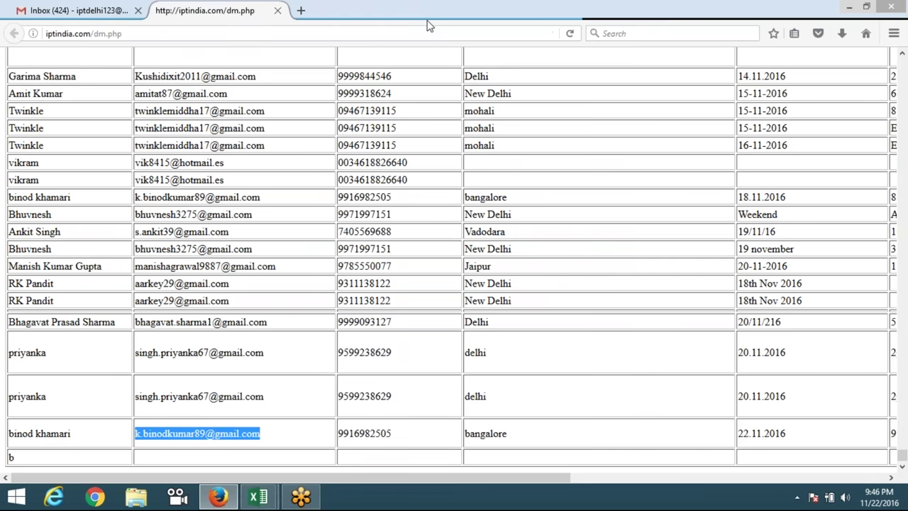
key("super")
key("super+s")
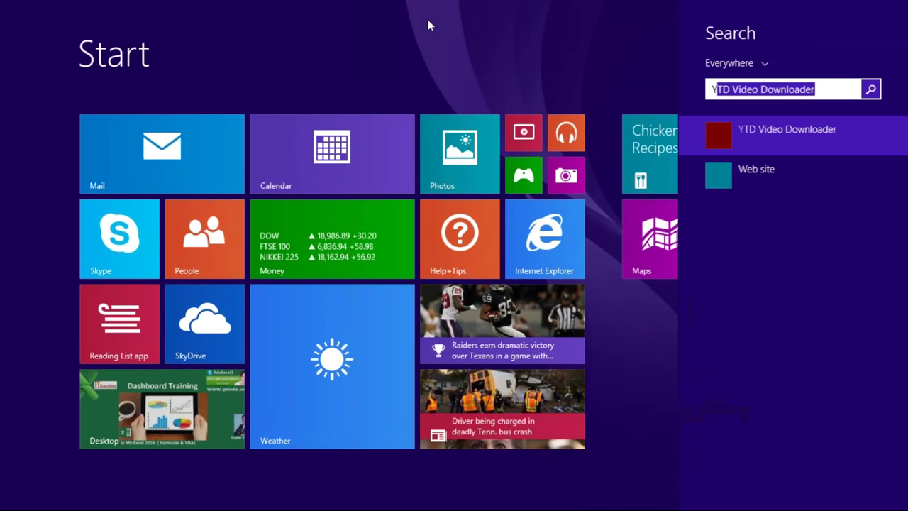
key("super")
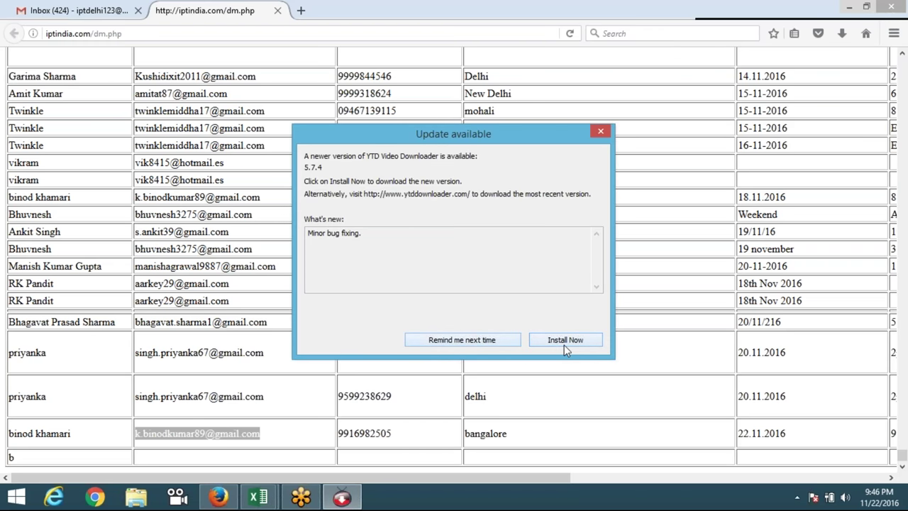
left_click(494, 347)
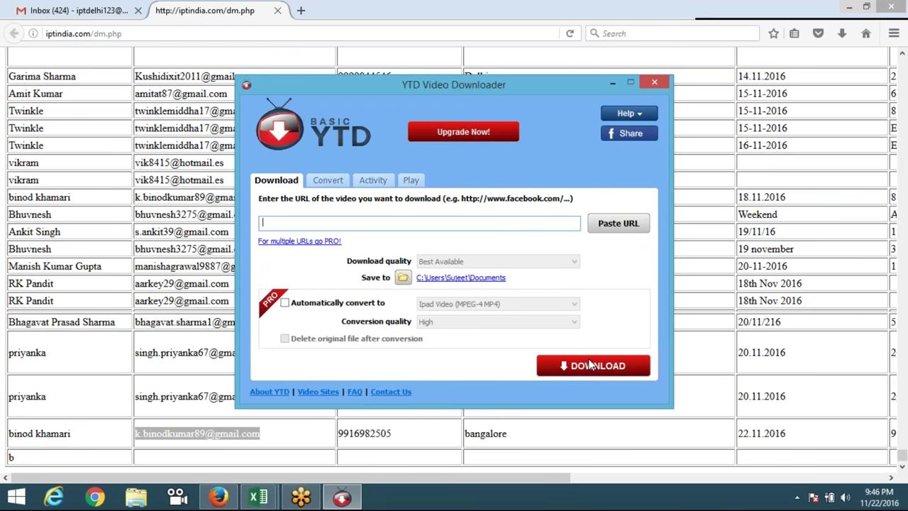
left_click(660, 81)
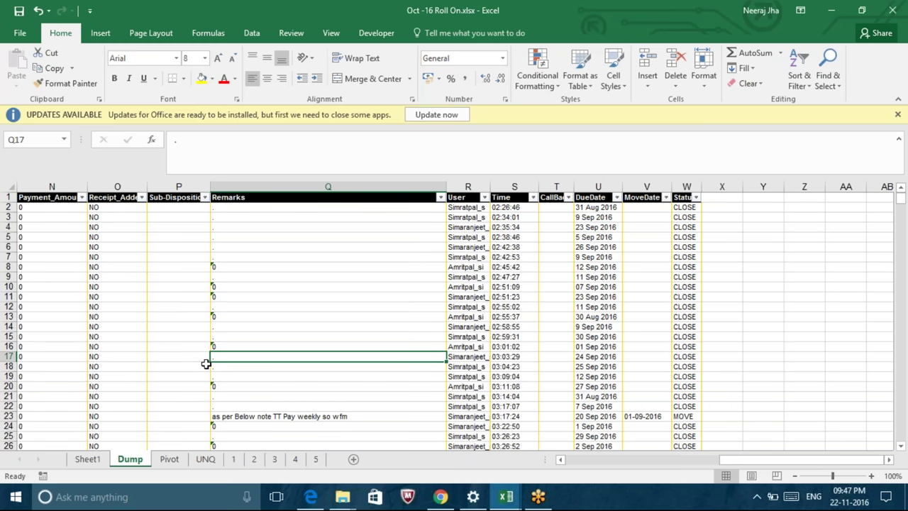
Browse the Dump sheet's Receipt_Added column, last data row and first receiving date 01-09-2016.
key("Left")
key("Left")
key("ctrl+Up")
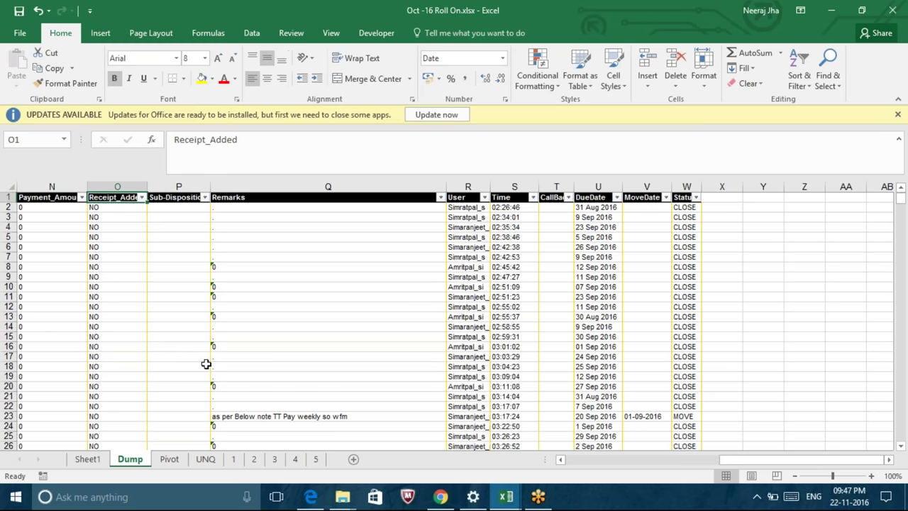
key("ctrl+Down")
key("Left")
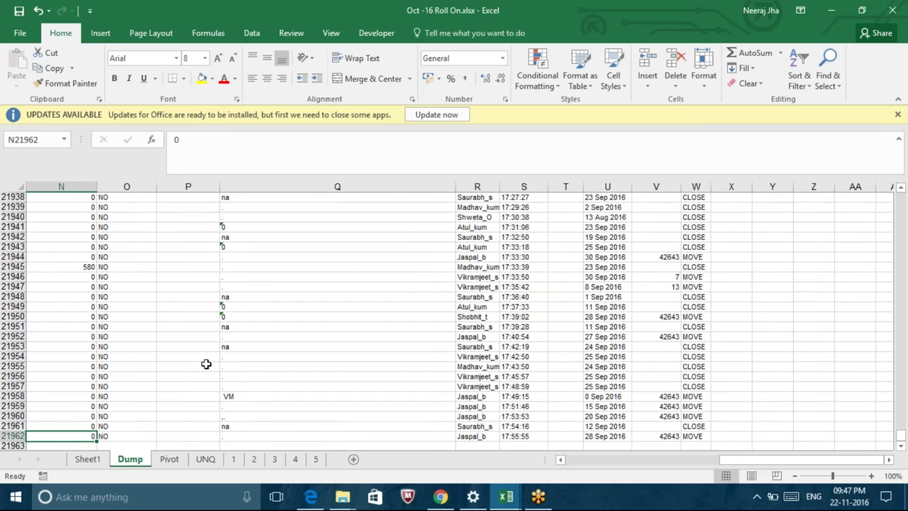
key("Left")
key("Left")
key("Left")
key("Left")
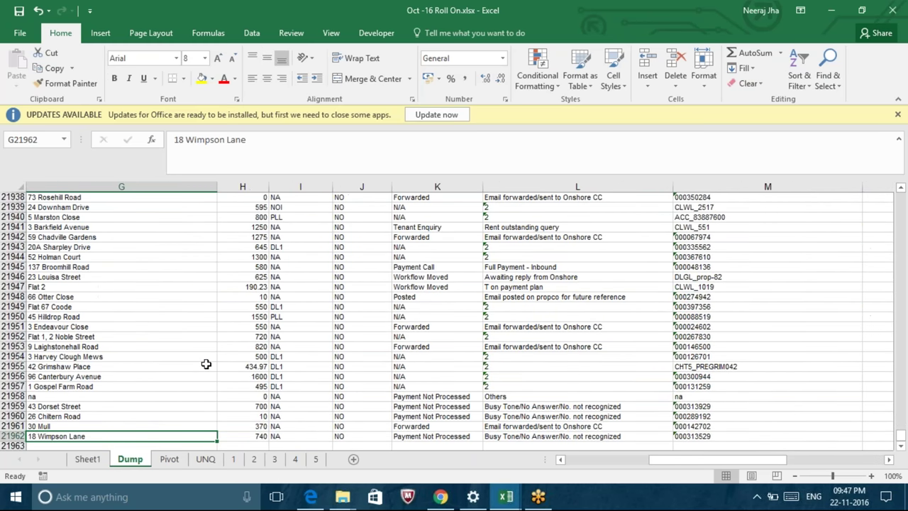
key("Left")
key("Left")
key("Left")
key("ctrl+Up")
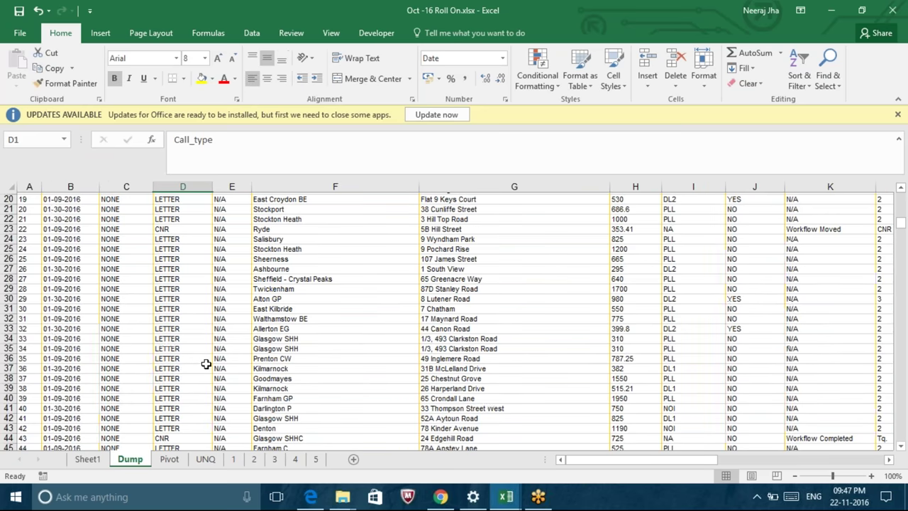
key("ctrl+Home")
key("Right")
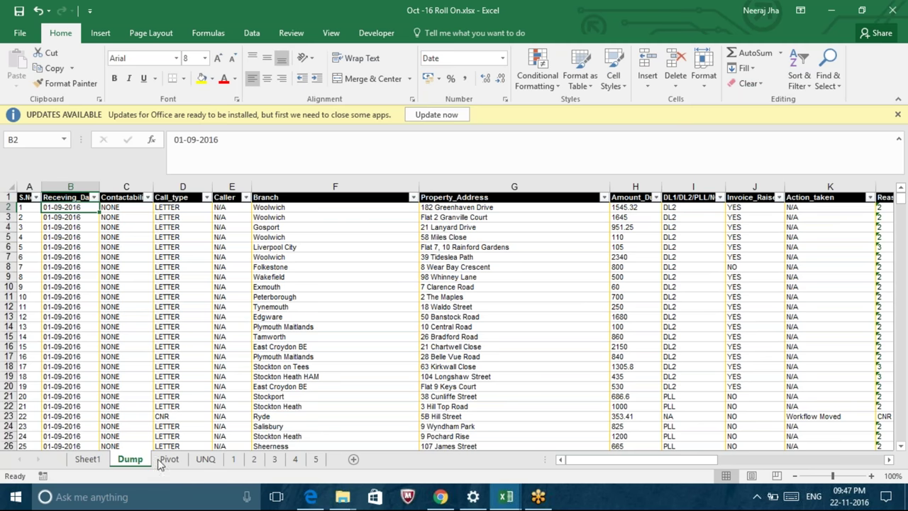
Step along row 6 of the UNQ lookup columns, then view the Pivot sheet's Pay totals.
left_click(205, 459)
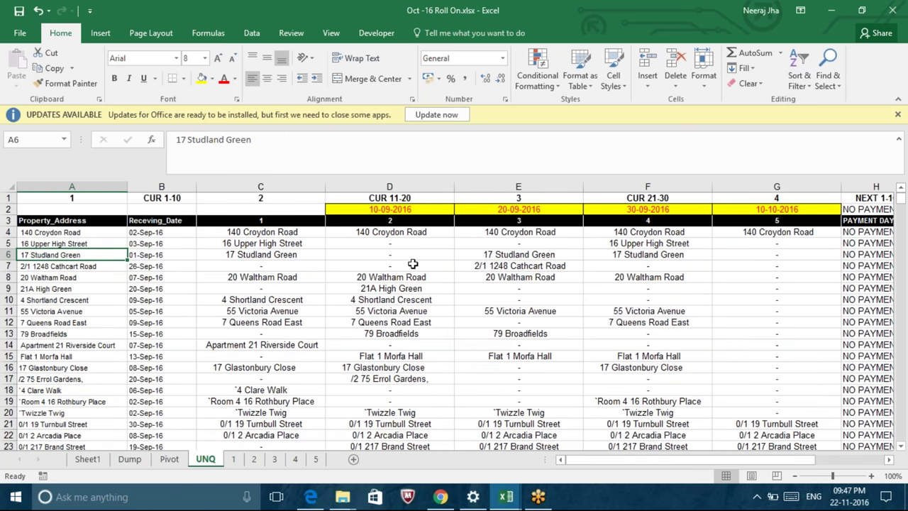
key("Right")
key("Right")
key("Right")
key("Right")
key("Right")
key("Right")
key("Right")
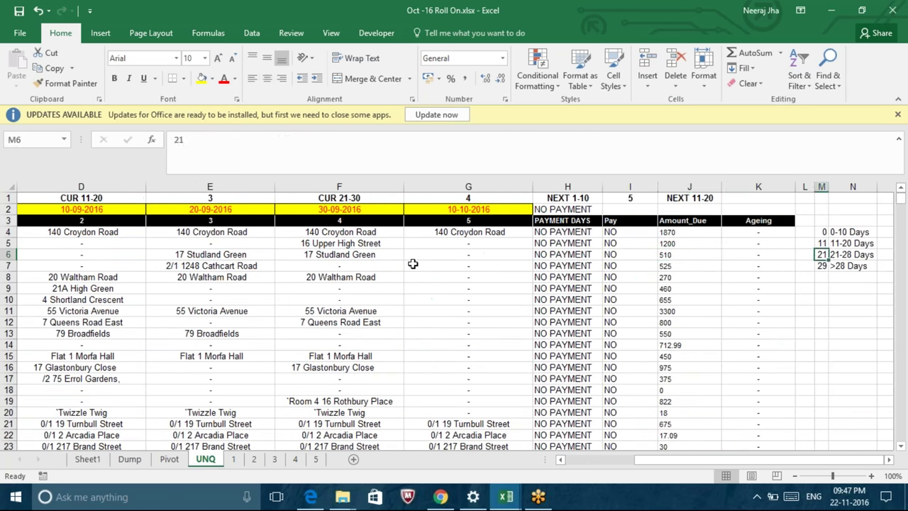
key("Right")
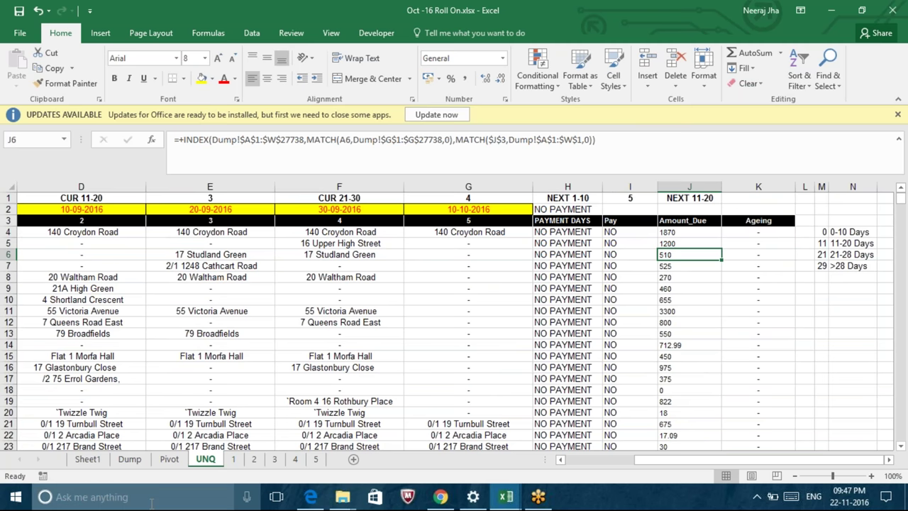
left_click(170, 460)
left_click(136, 231)
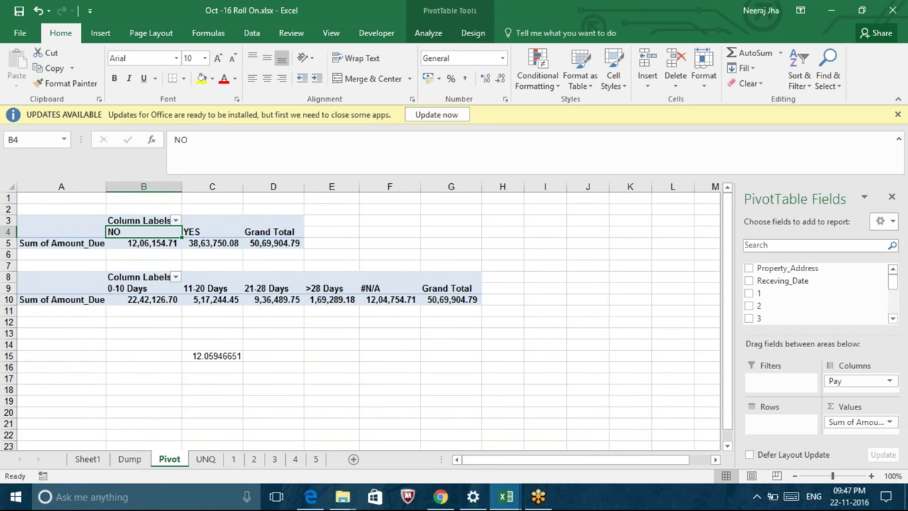
left_click(208, 232)
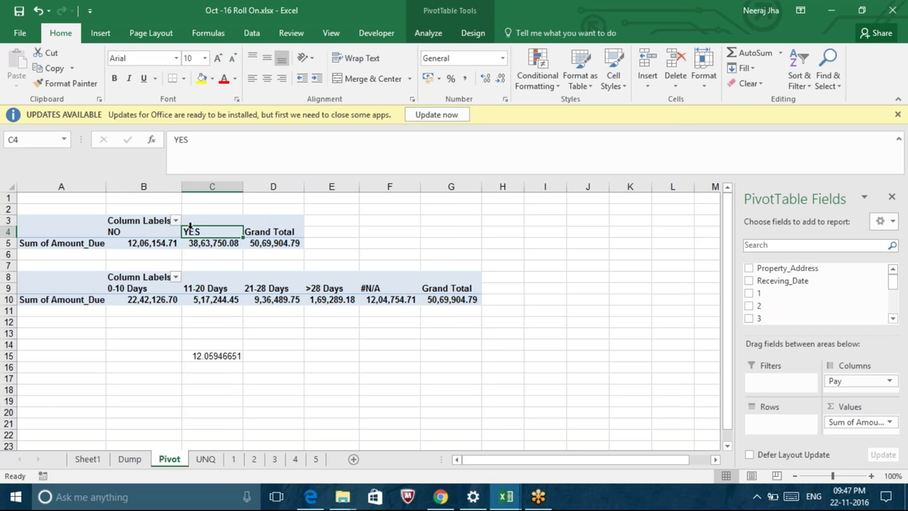
Refresh the Pay pivot table from its right-click menu.
left_click(77, 220)
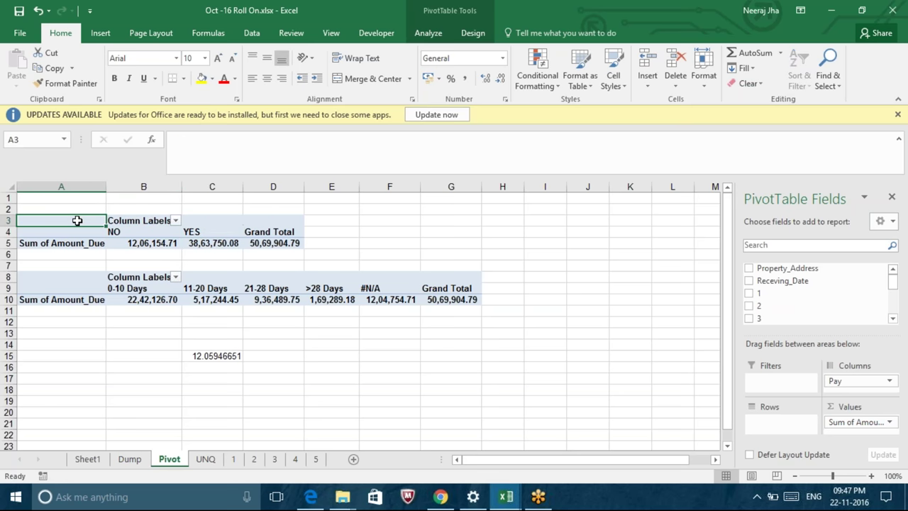
right_click(75, 218)
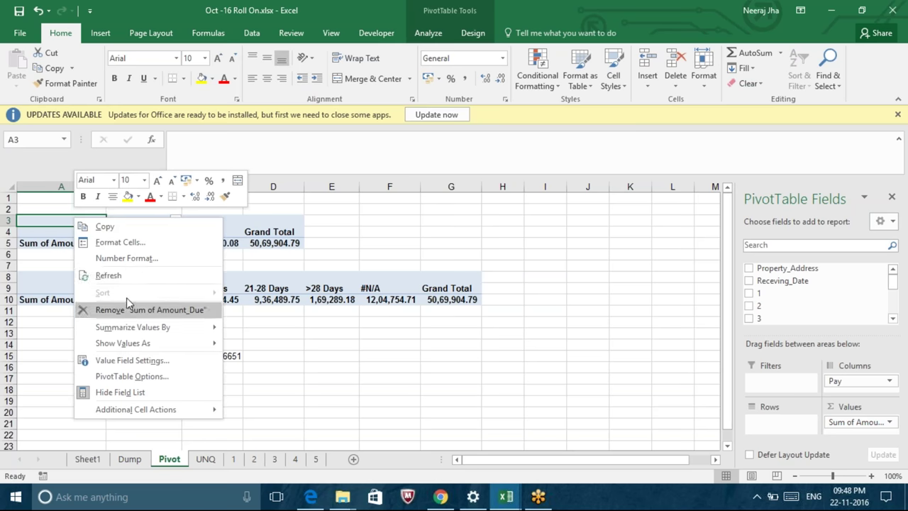
left_click(127, 275)
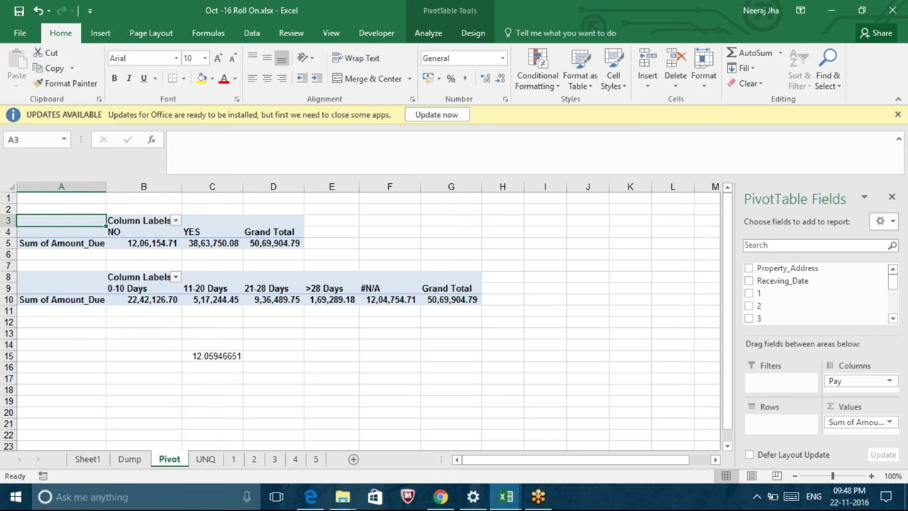
left_click(156, 232)
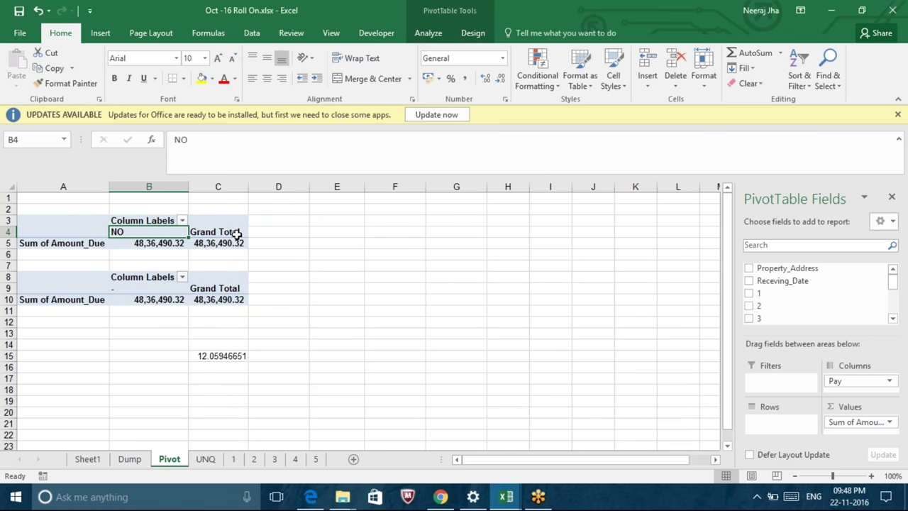
Undo the refresh to restore the NO/YES totals, then click outside so the field list closes.
key("alt+F5")
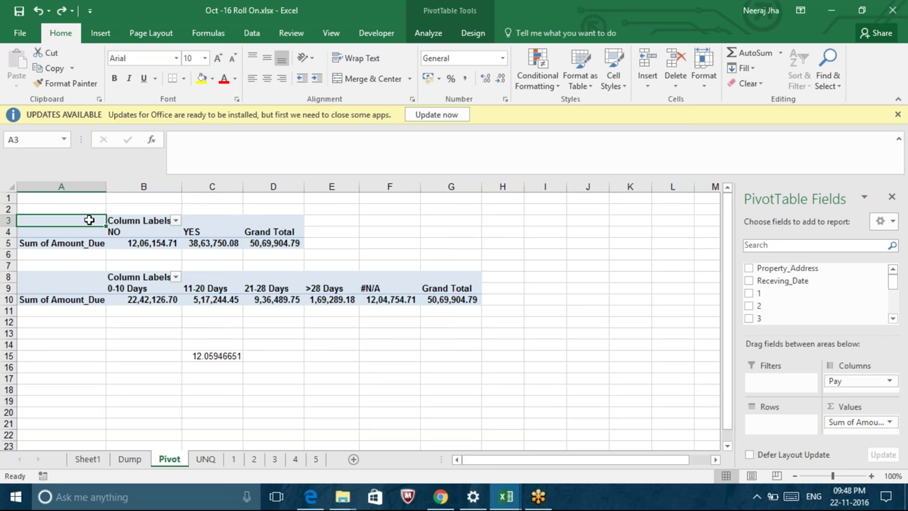
left_click(85, 276)
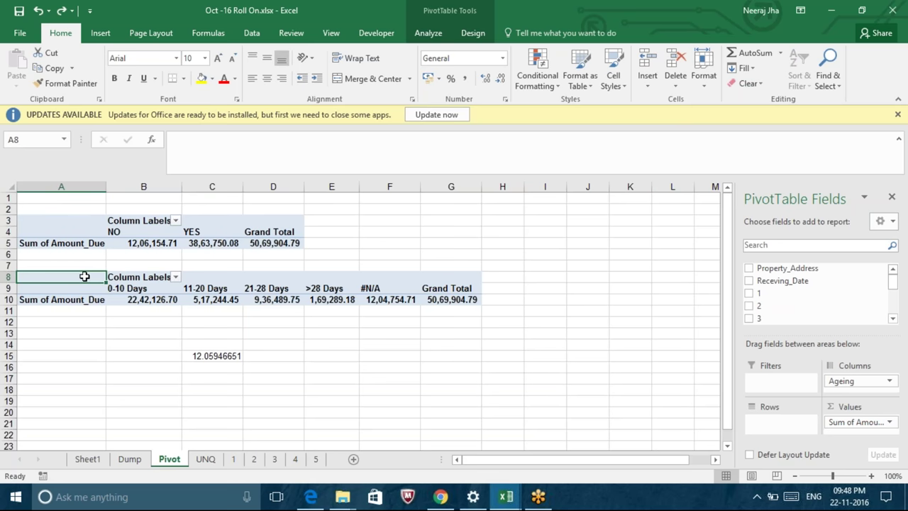
left_click(80, 215)
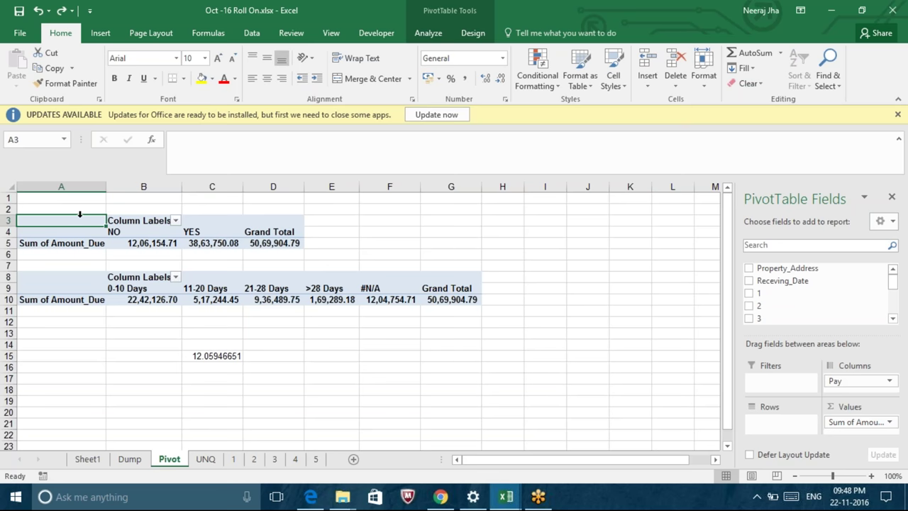
left_click(142, 231)
left_click(199, 230)
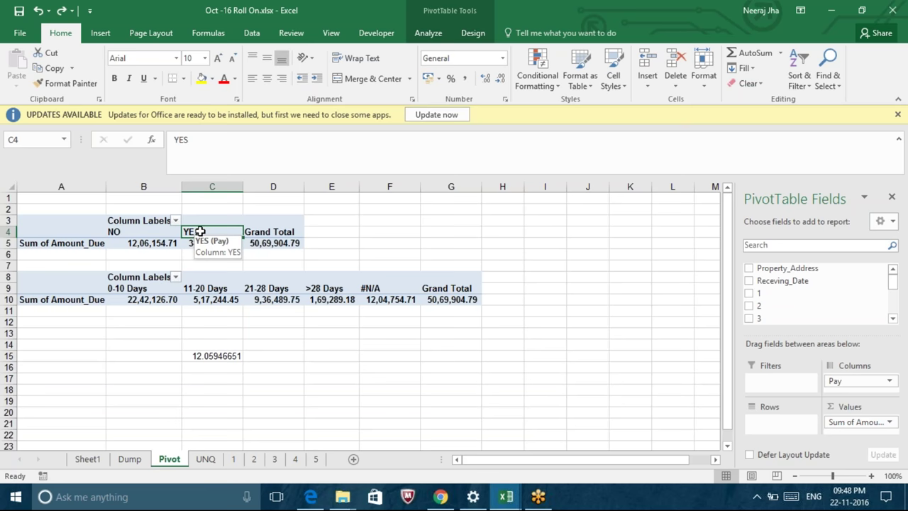
left_click(357, 381)
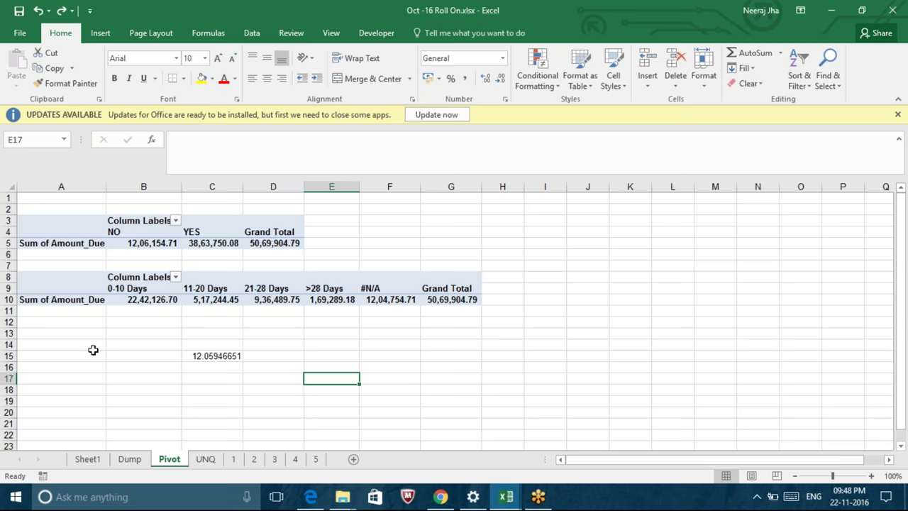
left_click(206, 459)
left_click(681, 222)
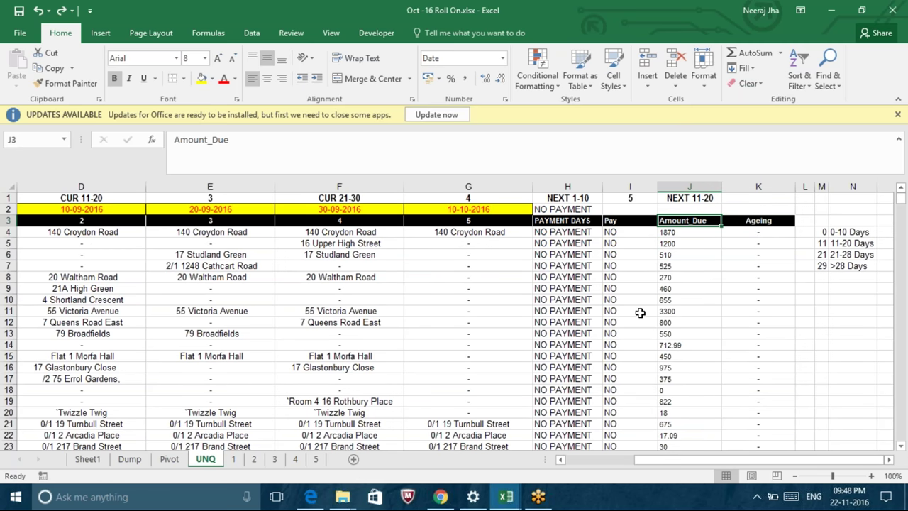
scroll(640, 313, "down", 5)
scroll(640, 313, "down", 4)
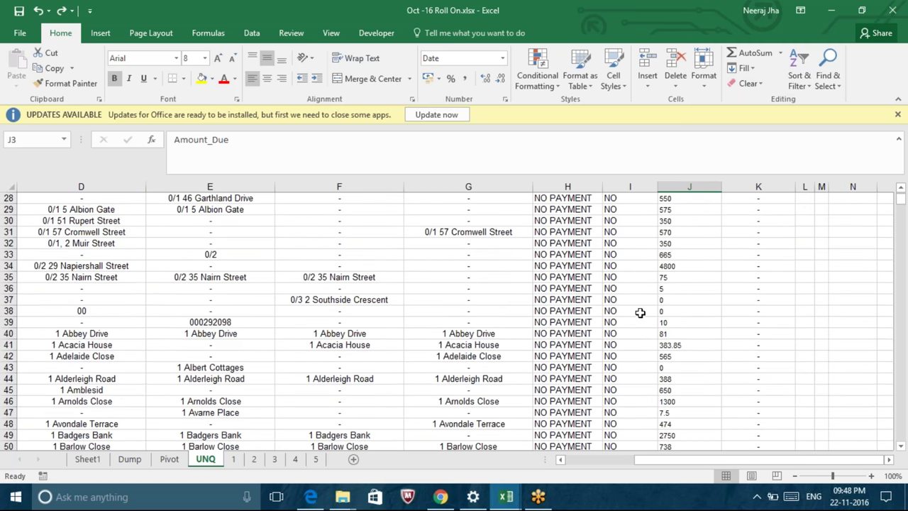
scroll(640, 313, "down", 3)
scroll(639, 313, "down", 13)
scroll(640, 312, "down", 10)
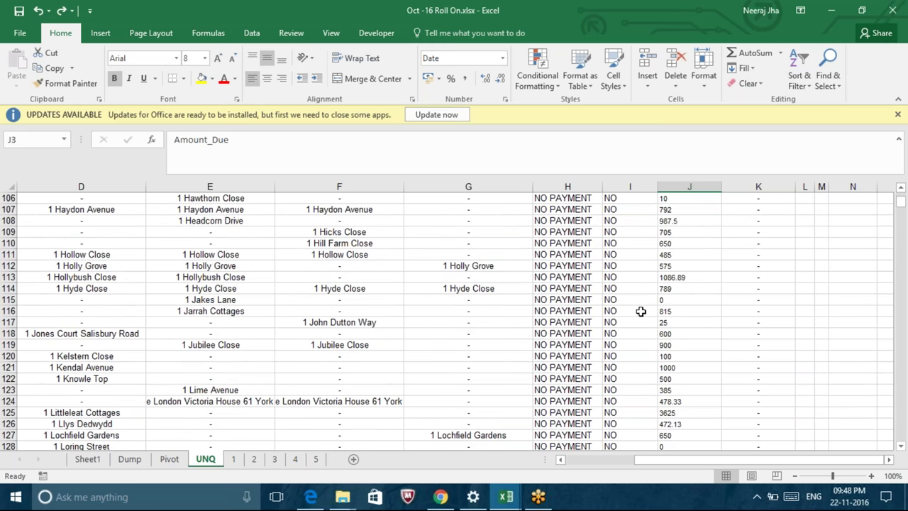
scroll(640, 311, "down", 7)
scroll(641, 312, "down", 8)
scroll(641, 312, "up", 19)
scroll(641, 312, "up", 20)
scroll(641, 312, "up", 7)
scroll(641, 312, "up", 2)
key("Down")
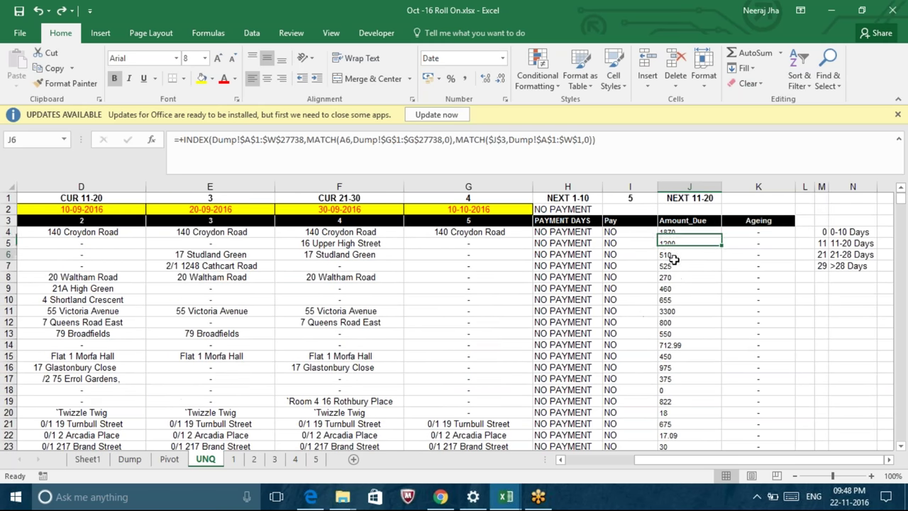
key("Down")
key("Down")
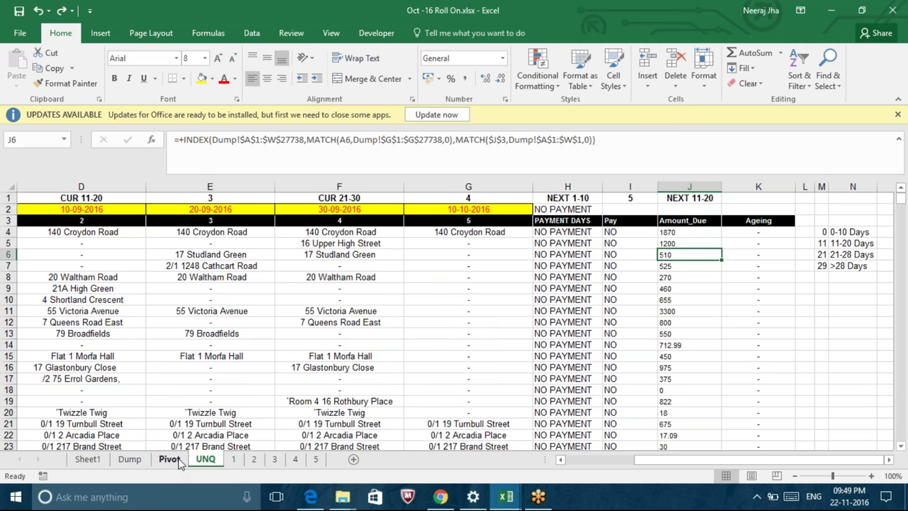
On the Pivot sheet, select the YES and NO Amount_Due totals in the Pay pivot.
left_click(179, 462)
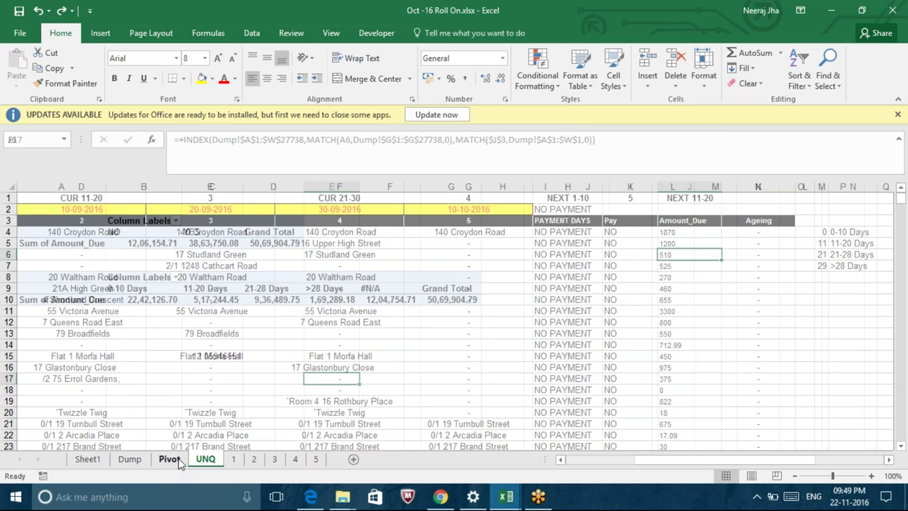
left_click_drag(212, 231, 211, 242)
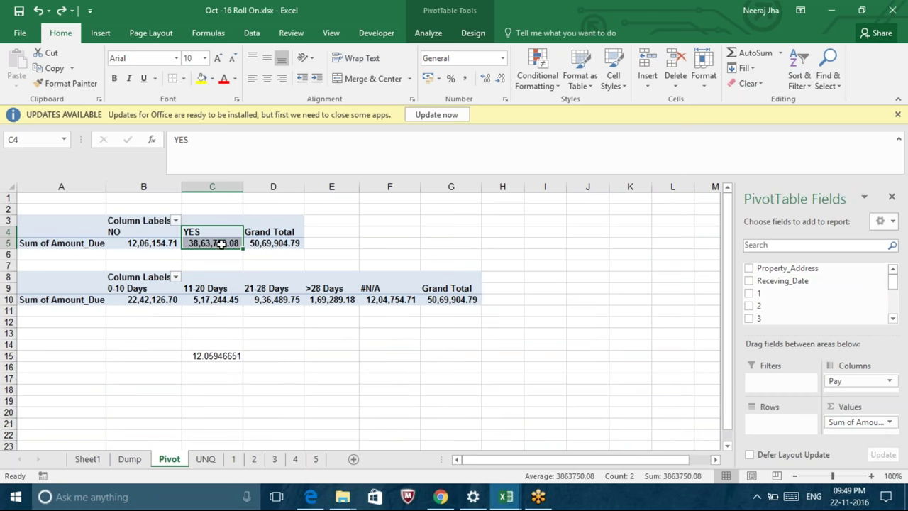
mouse_move(222, 244)
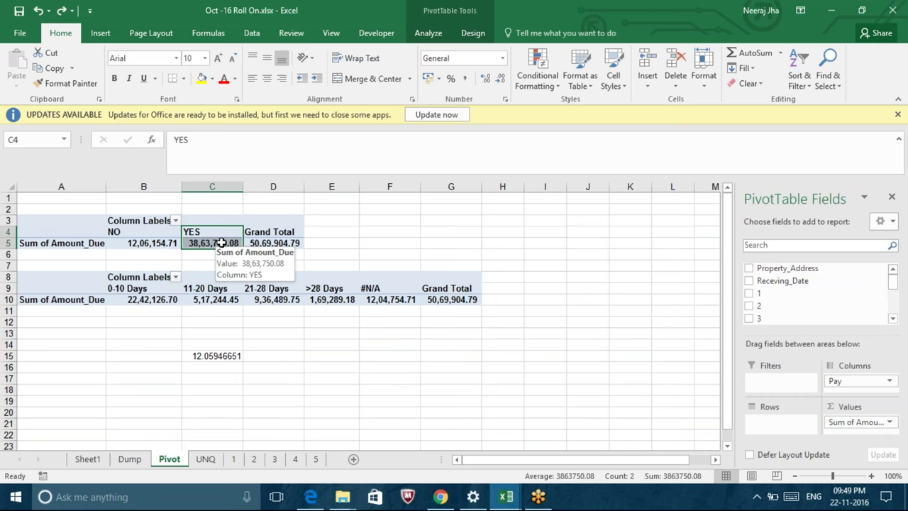
left_click(144, 225)
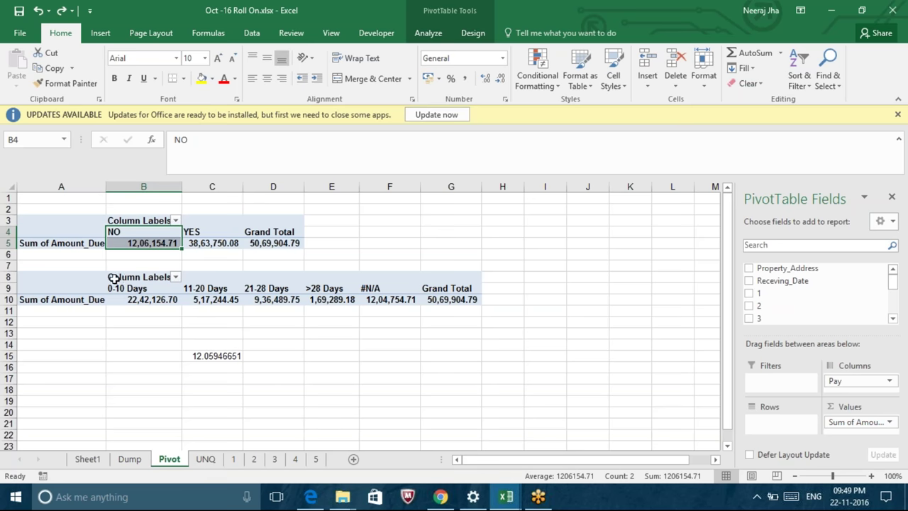
Select cells in the Ageing pivot table, then switch to UNQ, back to Pivot, and to UNQ again.
left_click(81, 276)
left_click(83, 288)
left_click(181, 276)
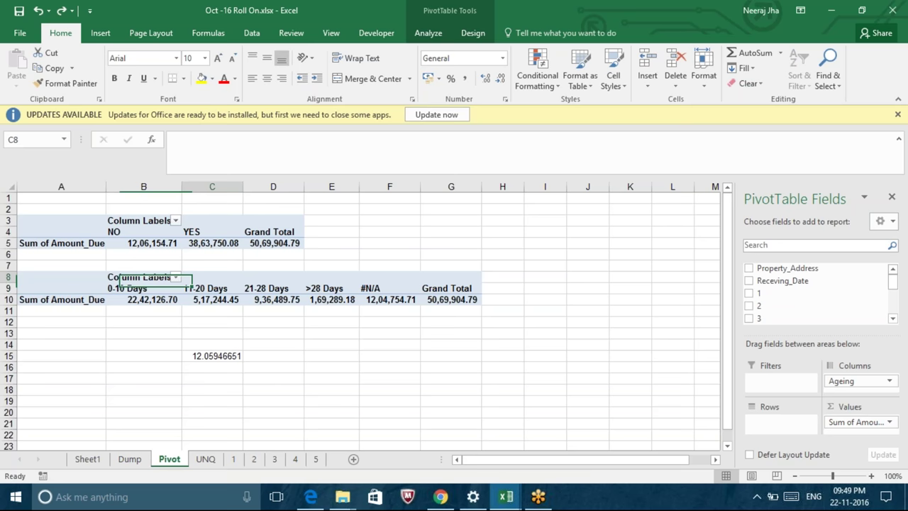
left_click(82, 277)
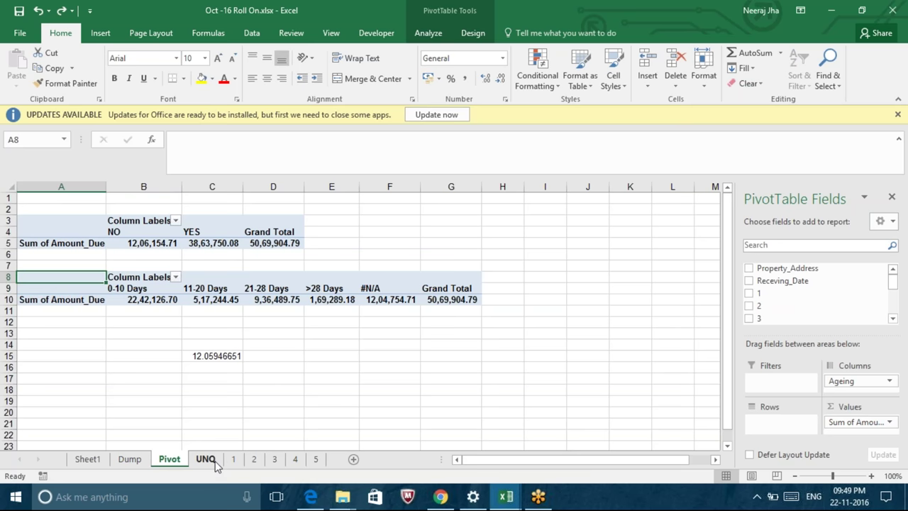
left_click(206, 459)
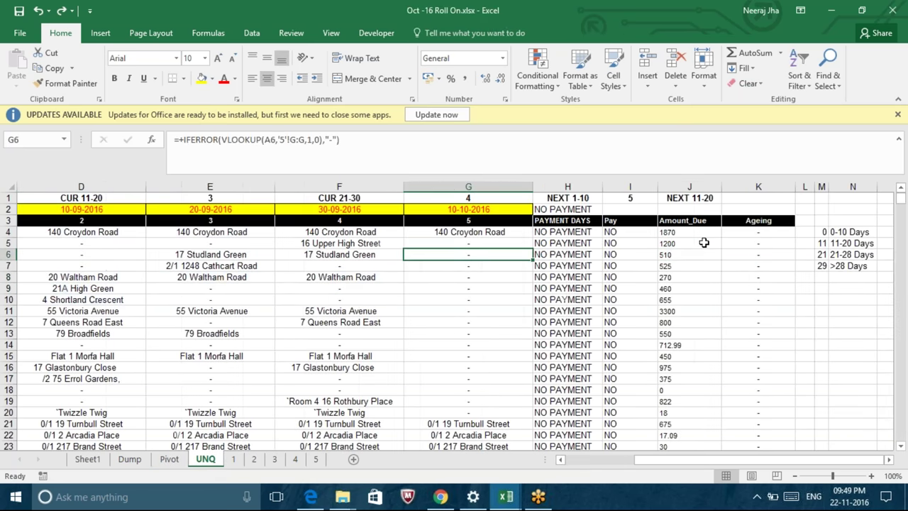
left_click(171, 460)
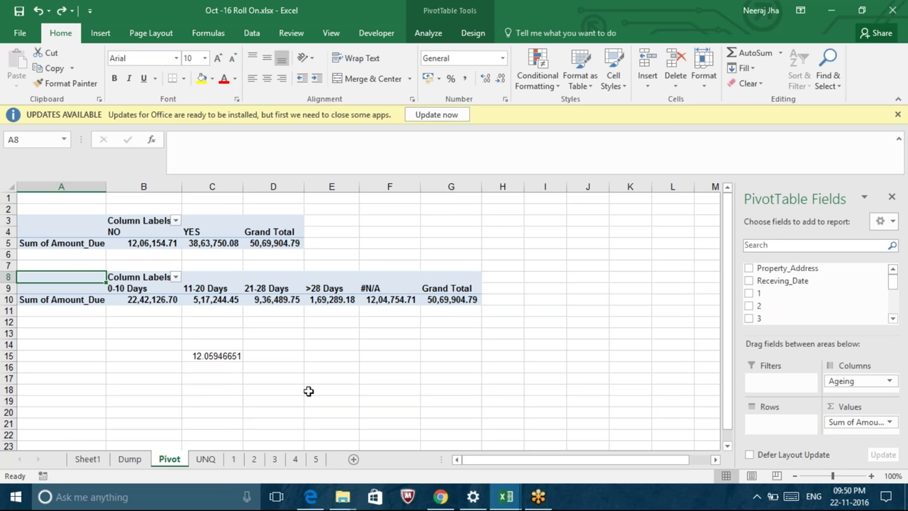
left_click(217, 461)
Inspect the UNQ sheet's NO Pay values and the 0-10 Days ageing band.
left_click(628, 232)
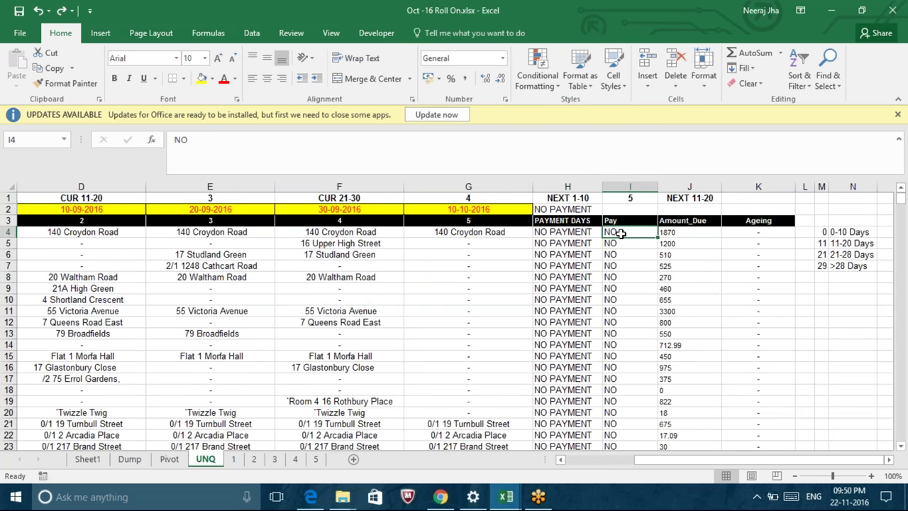
key("Down")
key("Down")
key("Down")
key("Down")
key("Down")
key("Down")
key("Down")
key("Down")
key("Down")
left_click(844, 232)
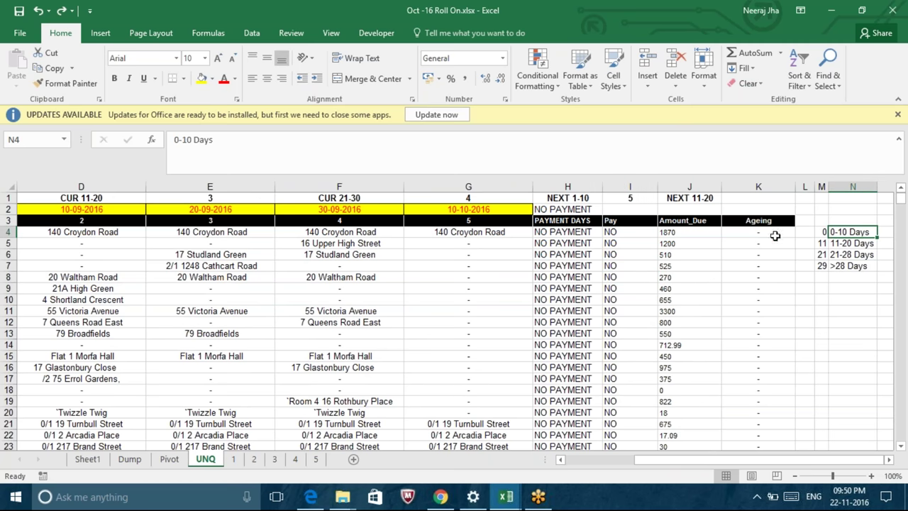
left_click(761, 231)
scroll(807, 244, "down", 2)
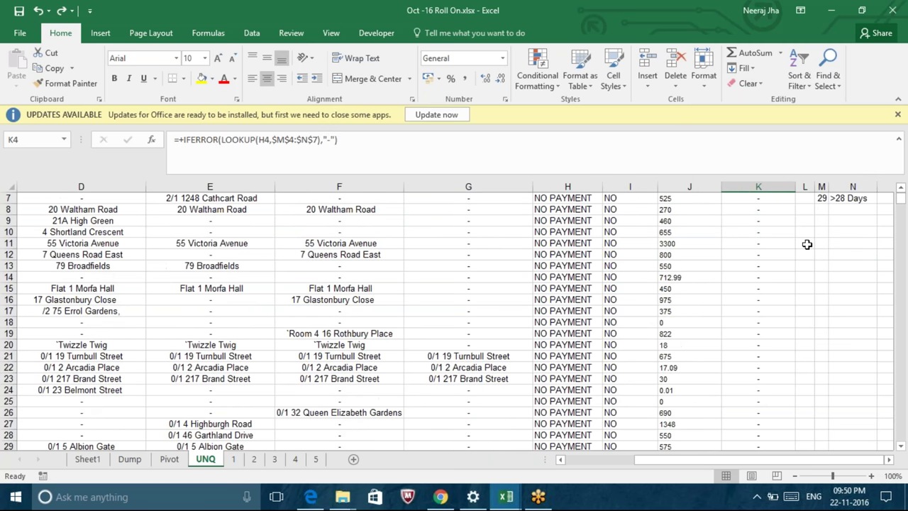
scroll(806, 244, "down", 2)
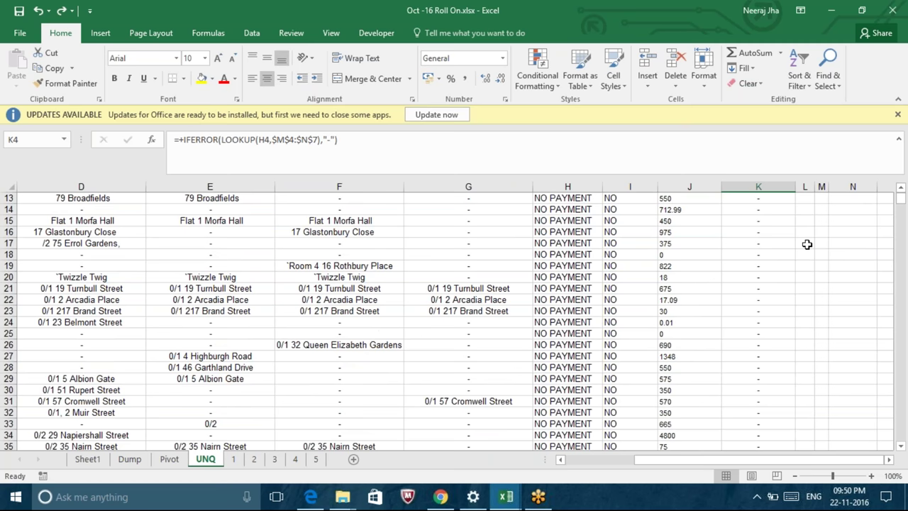
scroll(807, 244, "up", 4)
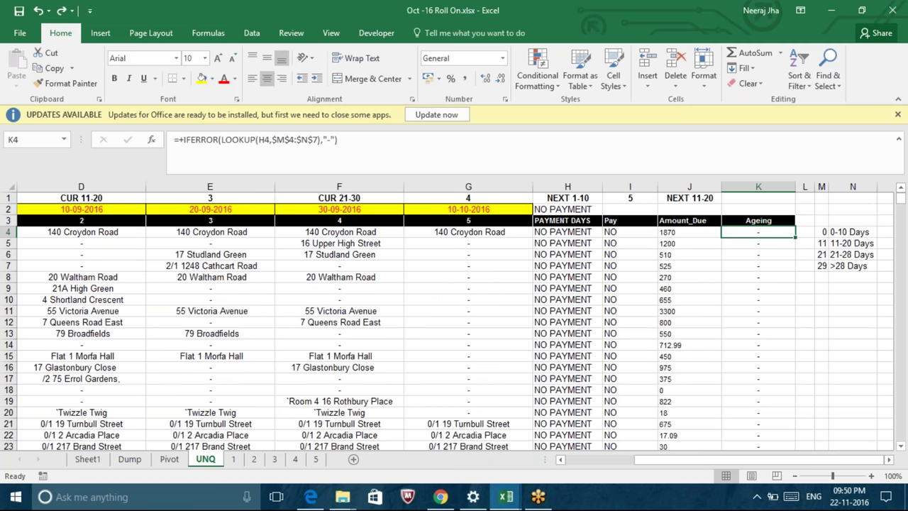
Navigate the Ageing column to inspect its =IFERROR(LOOKUP(H4,$M$4:$N$7),"-") formula in K4.
key("ctrl+Down")
key("ctrl+Up")
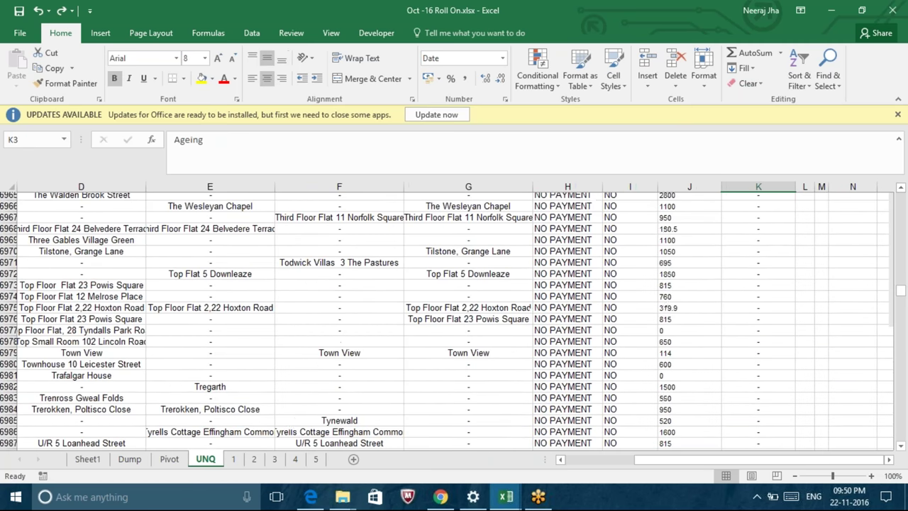
key("Down")
key("Down")
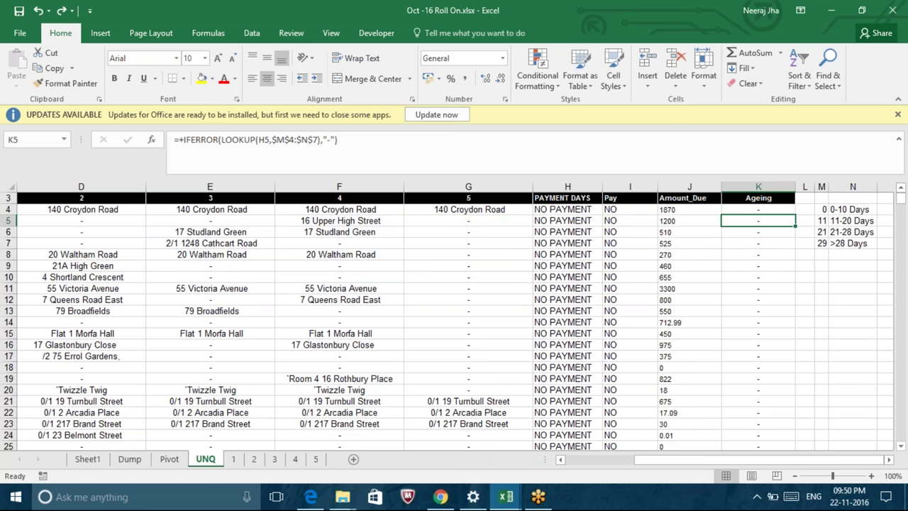
key("Up")
key("Up")
key("Left")
key("Down")
key("Right")
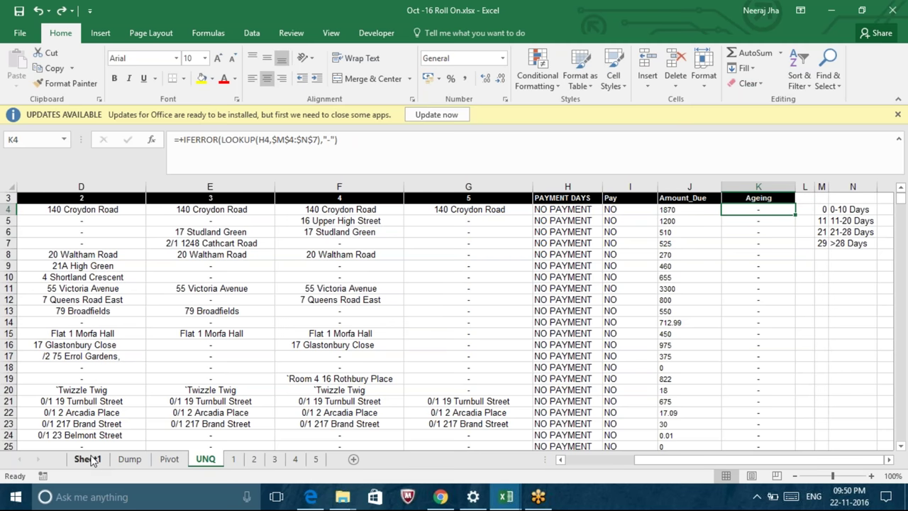
Switch to Sheet1 and select the Row Labels and Count of Property_Address headers.
left_click(91, 459)
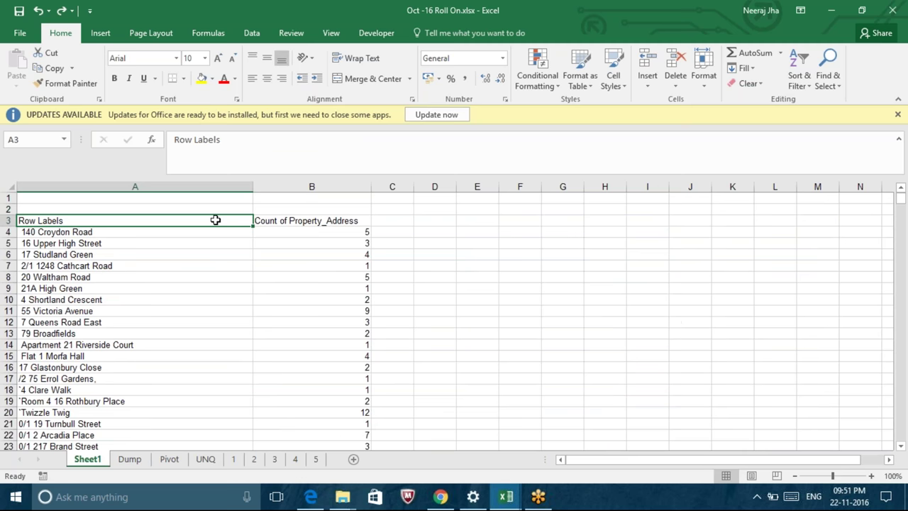
left_click(282, 220)
left_click(170, 216)
left_click(354, 208)
left_click(170, 221)
key("Right")
left_click(175, 228)
left_click(206, 219)
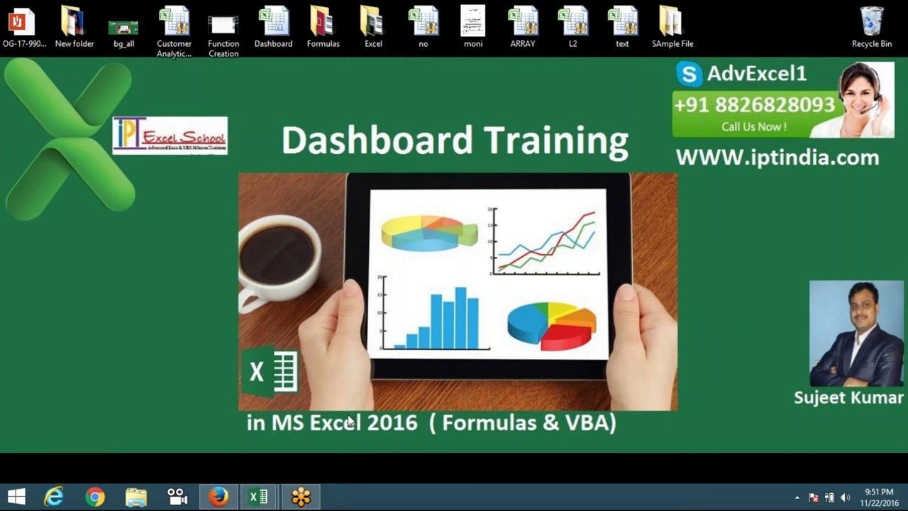
key("super")
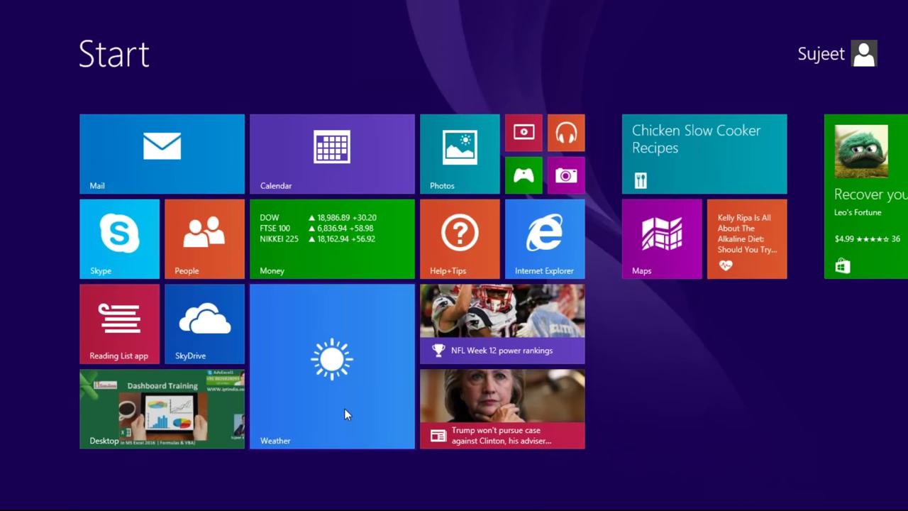
type("YD")
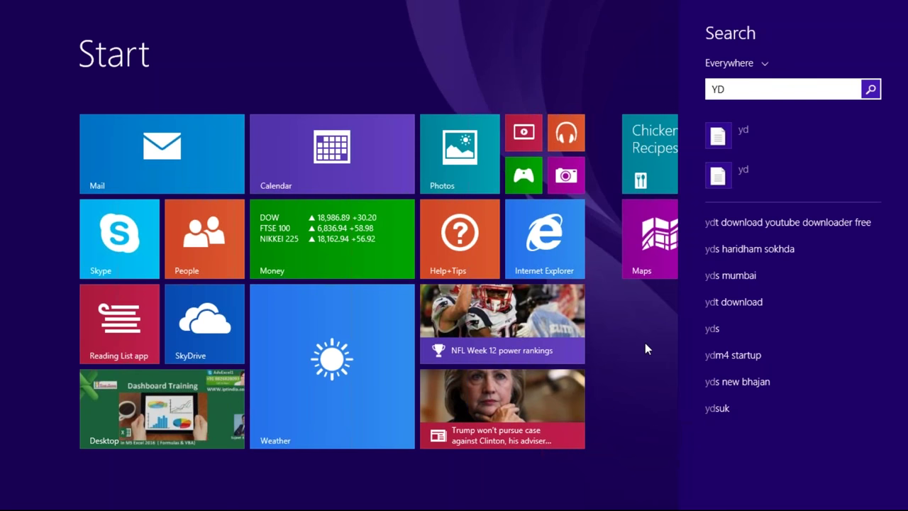
type("T")
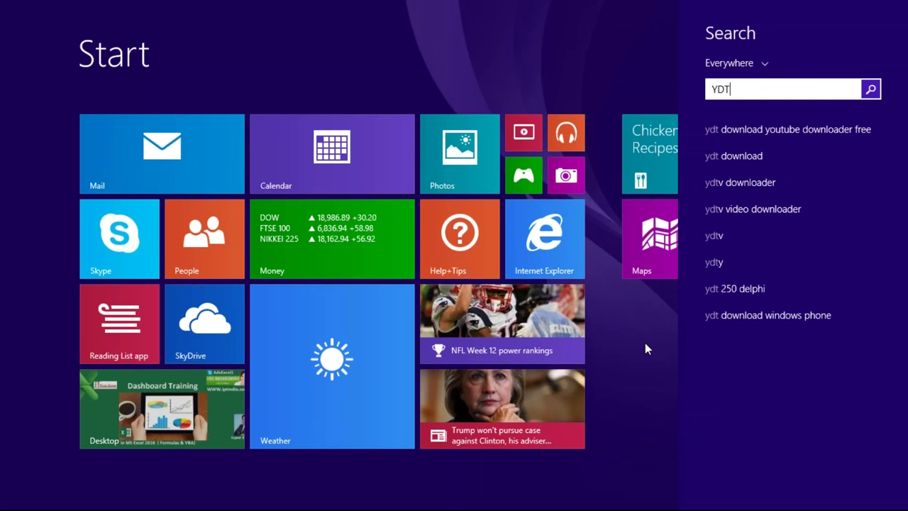
key("BackSpace")
key("BackSpace")
type("TD Video Downloader")
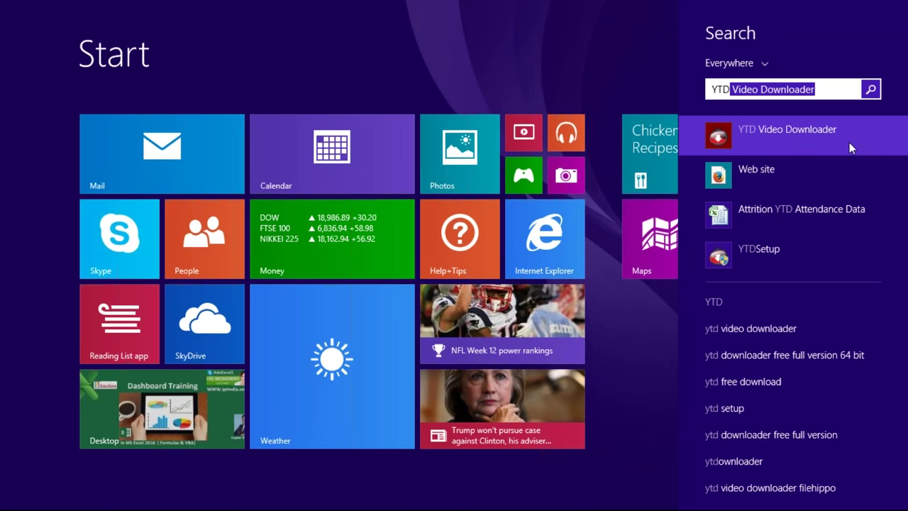
left_click(850, 142)
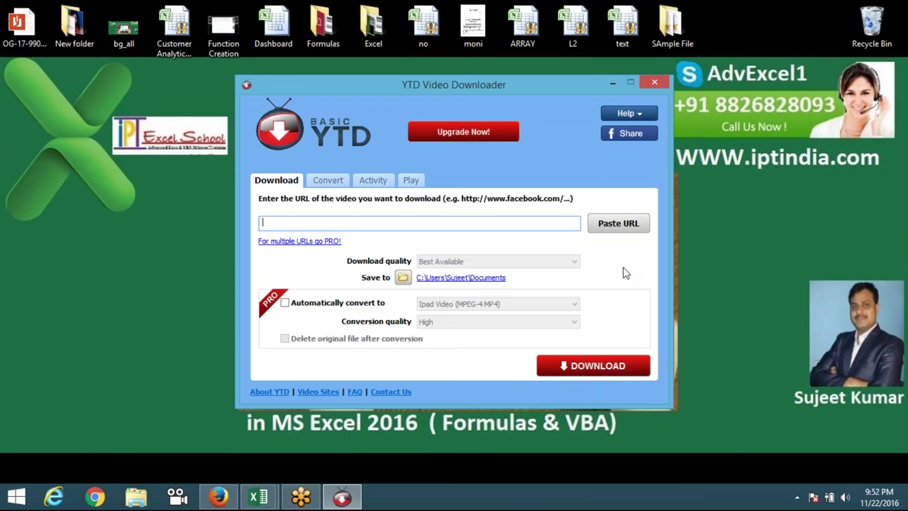
left_click(655, 82)
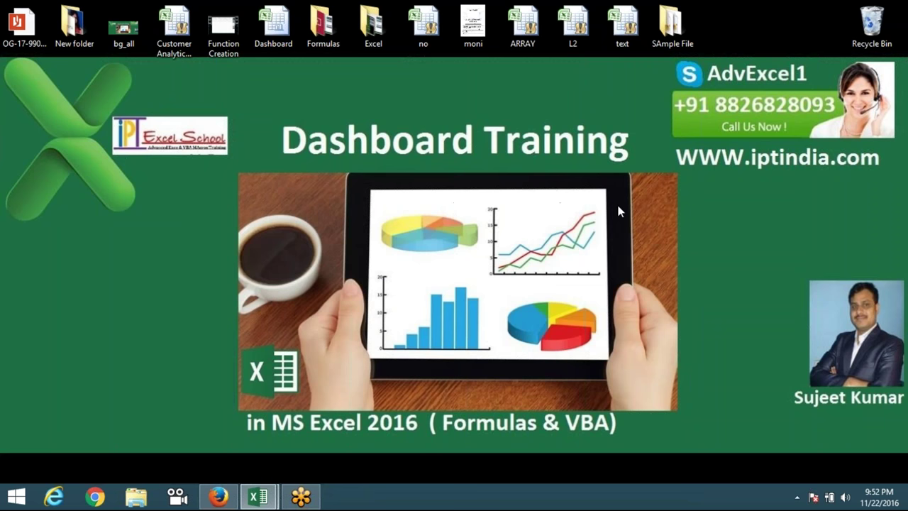